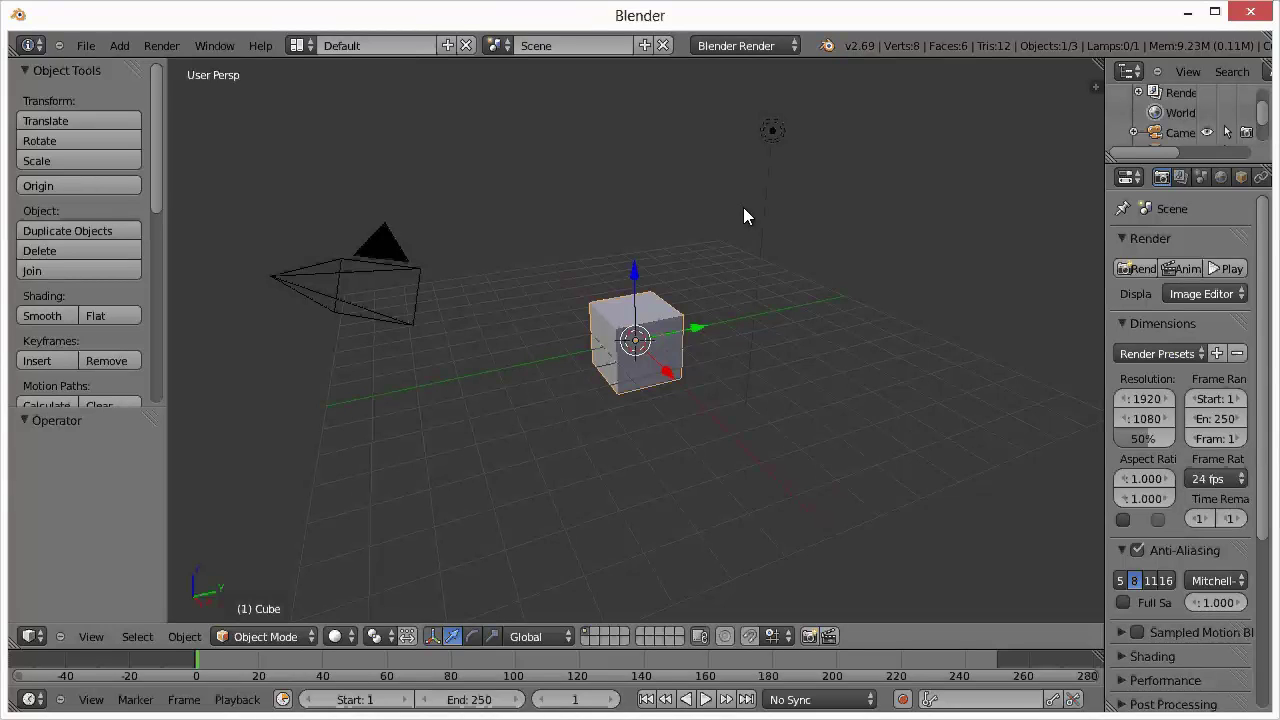
# Save the scene over the existing file showcase-3d.blend in the videos folder
pyautogui.click(85, 46)
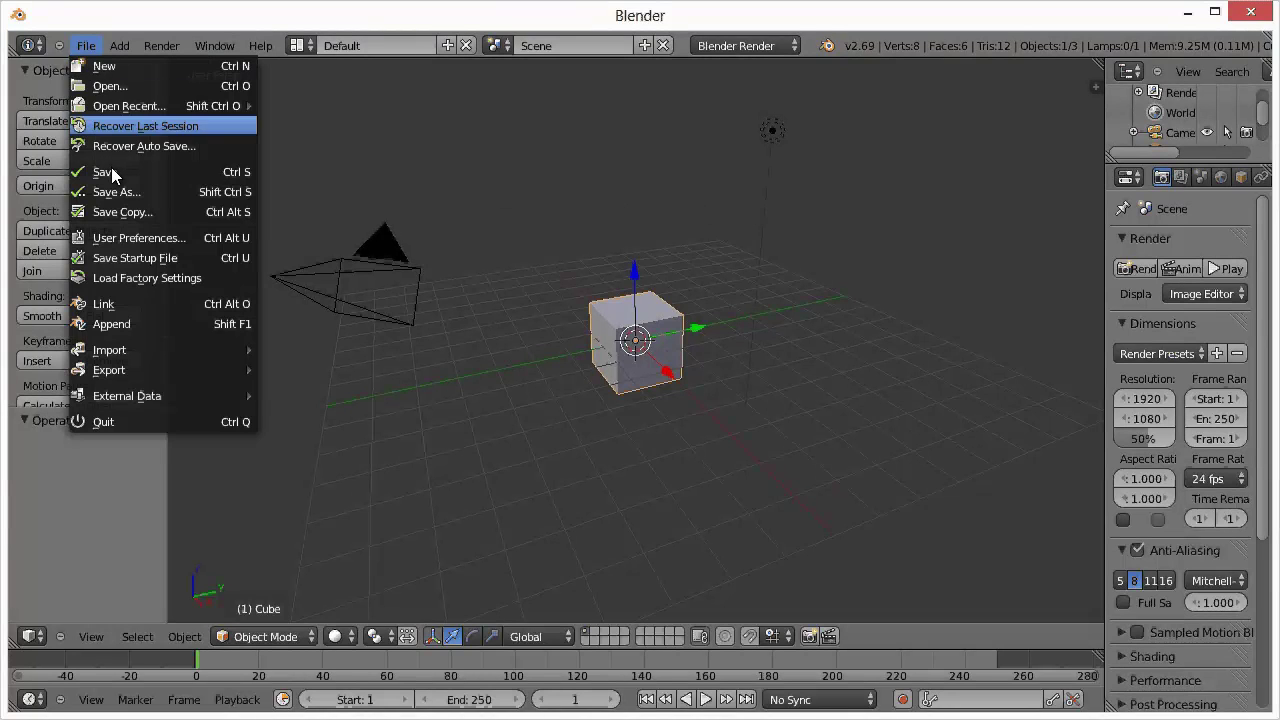
pyautogui.click(120, 192)
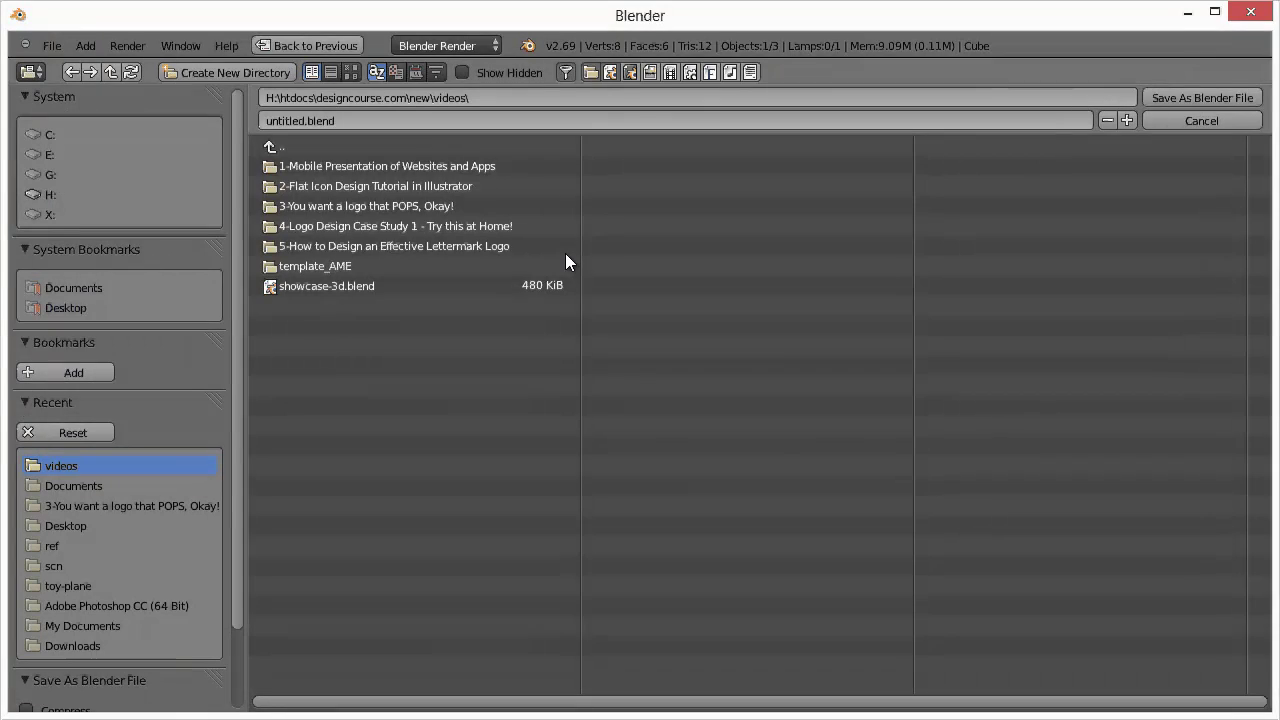
pyautogui.click(365, 284)
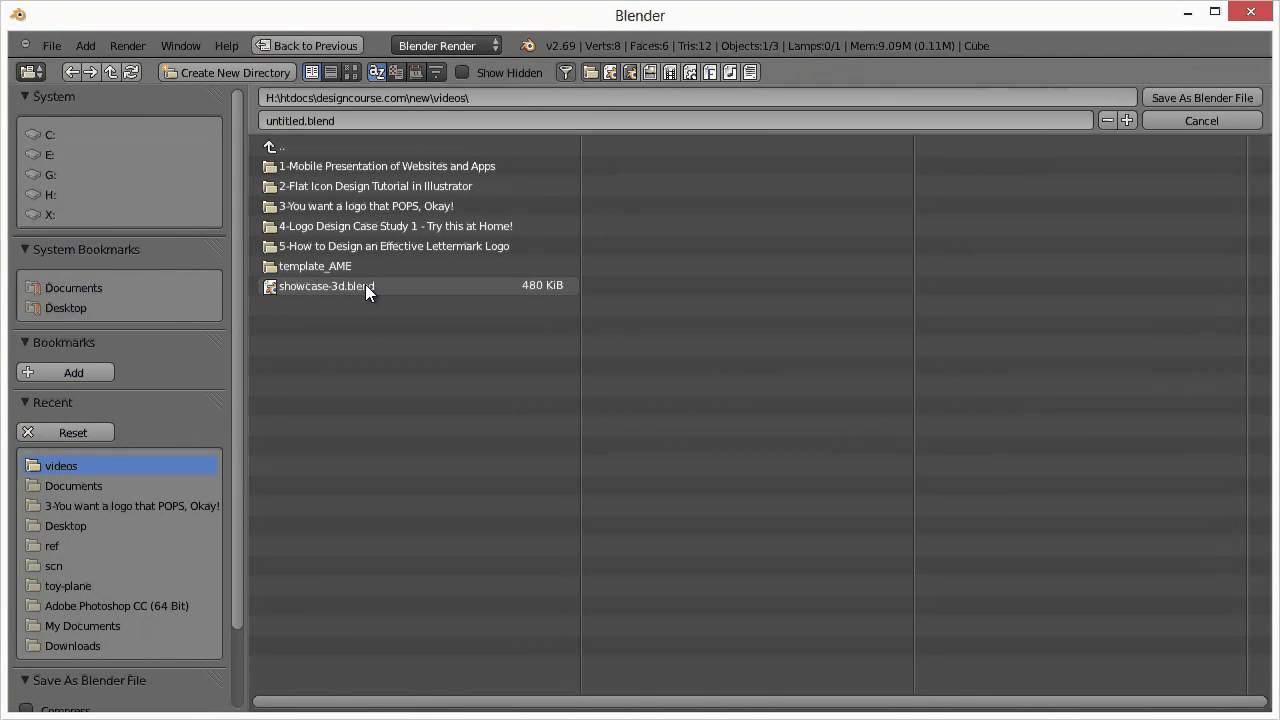
pyautogui.doubleClick(365, 284)
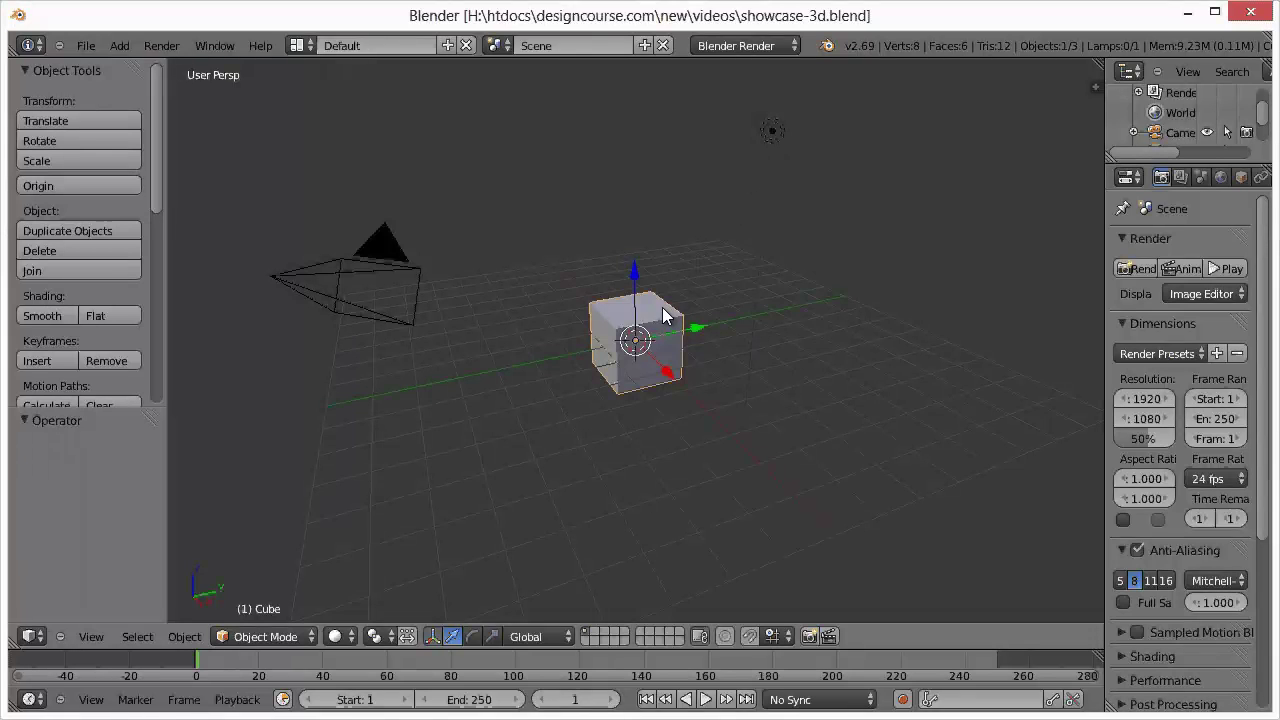
# Select the lamp, the camera and the cube in turn to identify the default scene's objects
pyautogui.rightClick(772, 133)
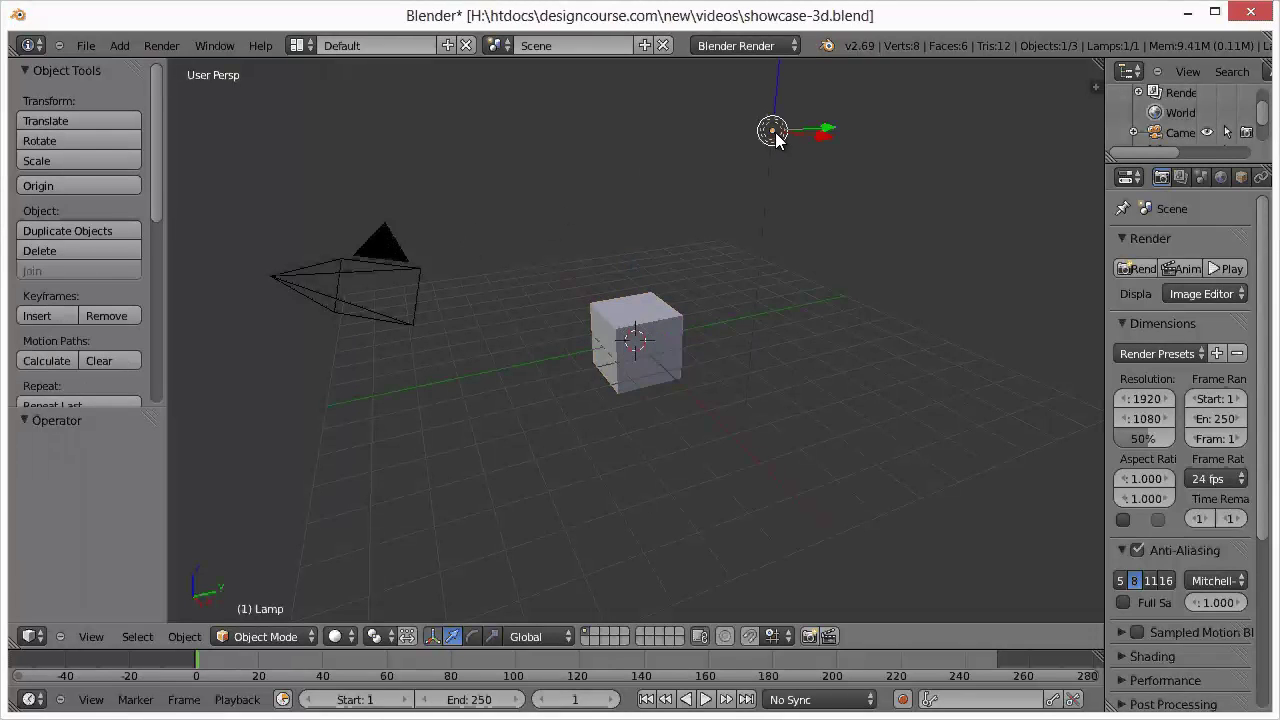
pyautogui.rightClick(387, 236)
pyautogui.rightClick(665, 335)
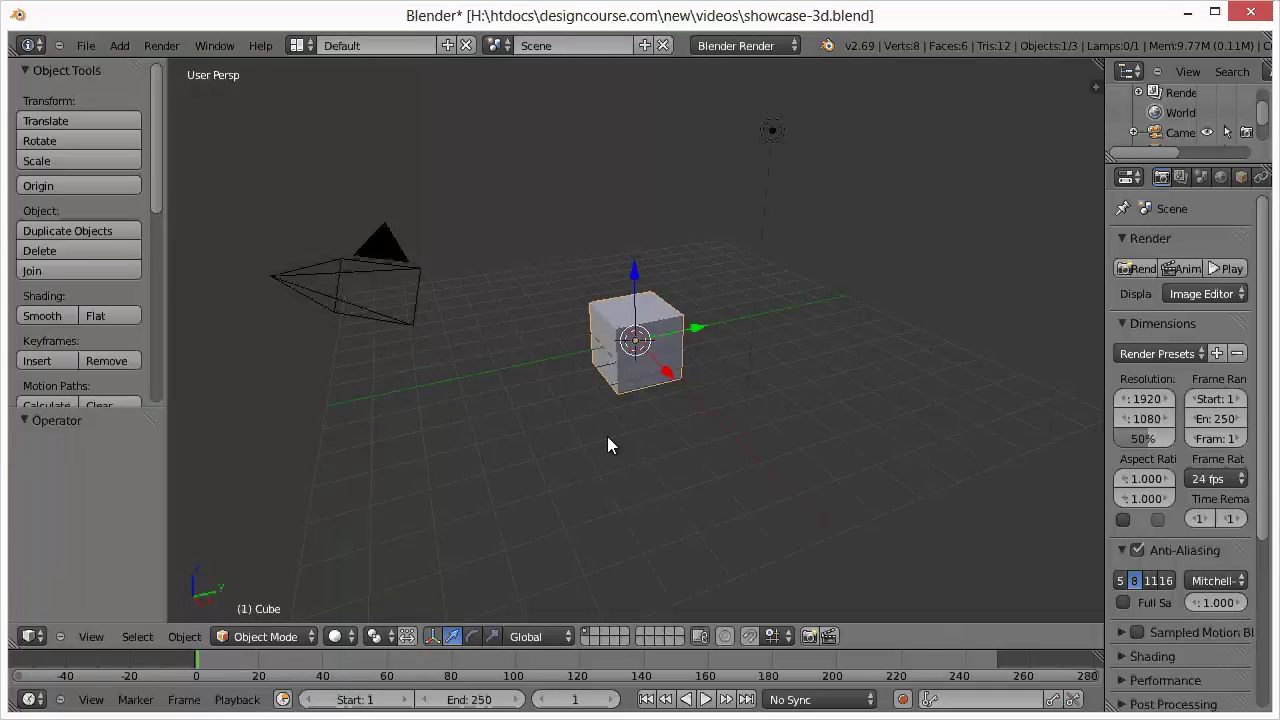
# Examine the cube and its surroundings from different angles and distances
pyautogui.moveTo(608, 443)
pyautogui.mouseDown(button='middle')
pyautogui.moveTo(871, 374)
pyautogui.moveTo(729, 520)
pyautogui.moveTo(405, 386)
pyautogui.moveTo(567, 365)
pyautogui.moveTo(617, 431)
pyautogui.mouseUp(button='middle')
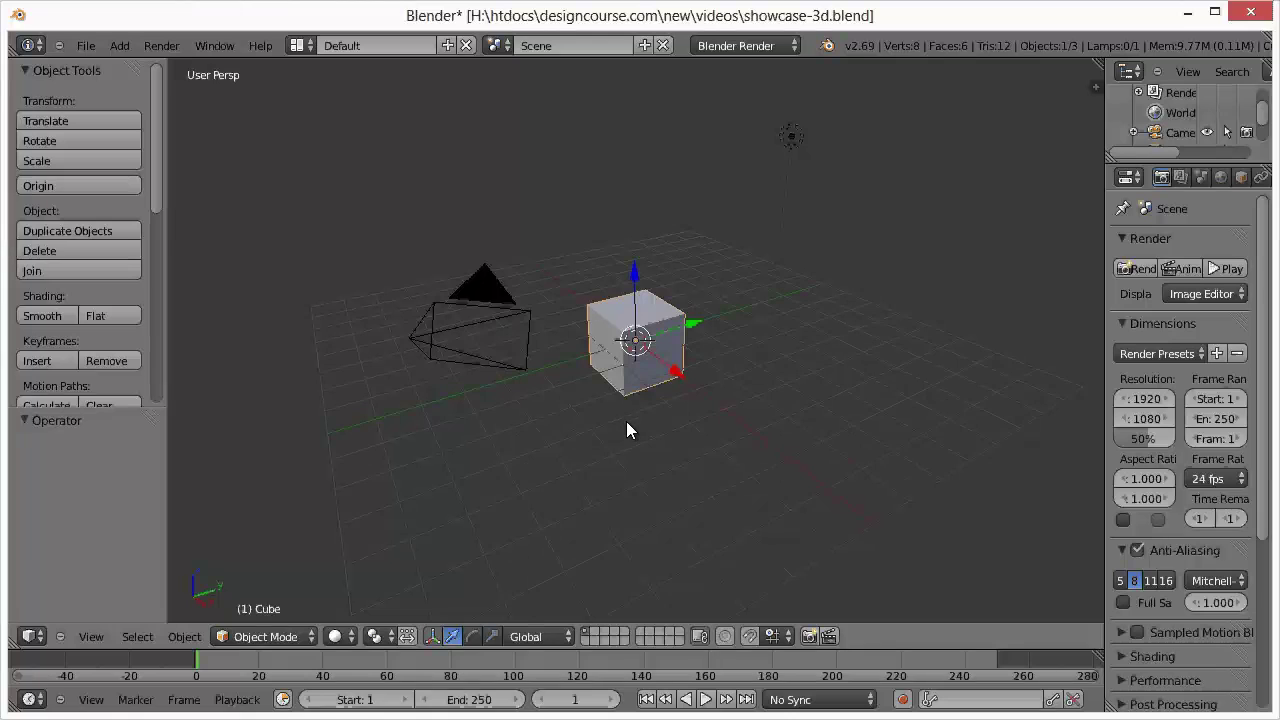
pyautogui.scroll(5, 626, 421)
pyautogui.scroll(-7, 629, 422)
pyautogui.scroll(7, 629, 422)
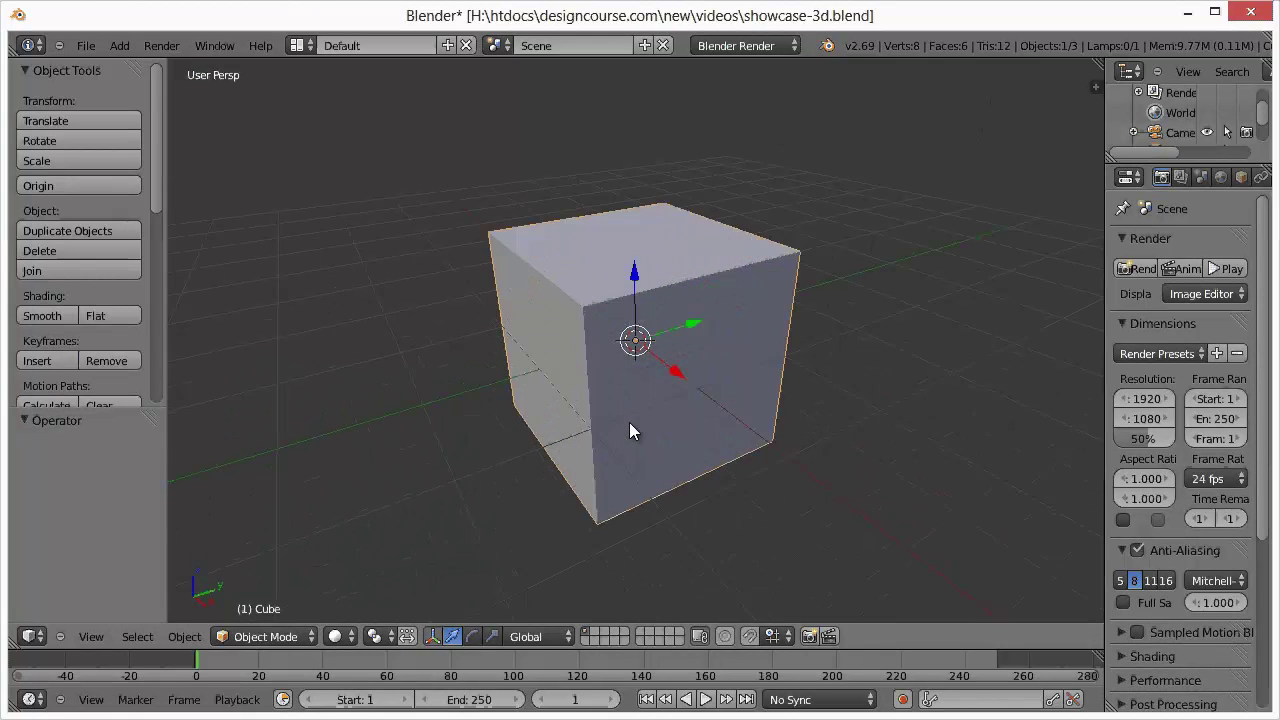
pyautogui.scroll(-4, 629, 422)
pyautogui.scroll(1, 630, 423)
pyautogui.scroll(1, 630, 423)
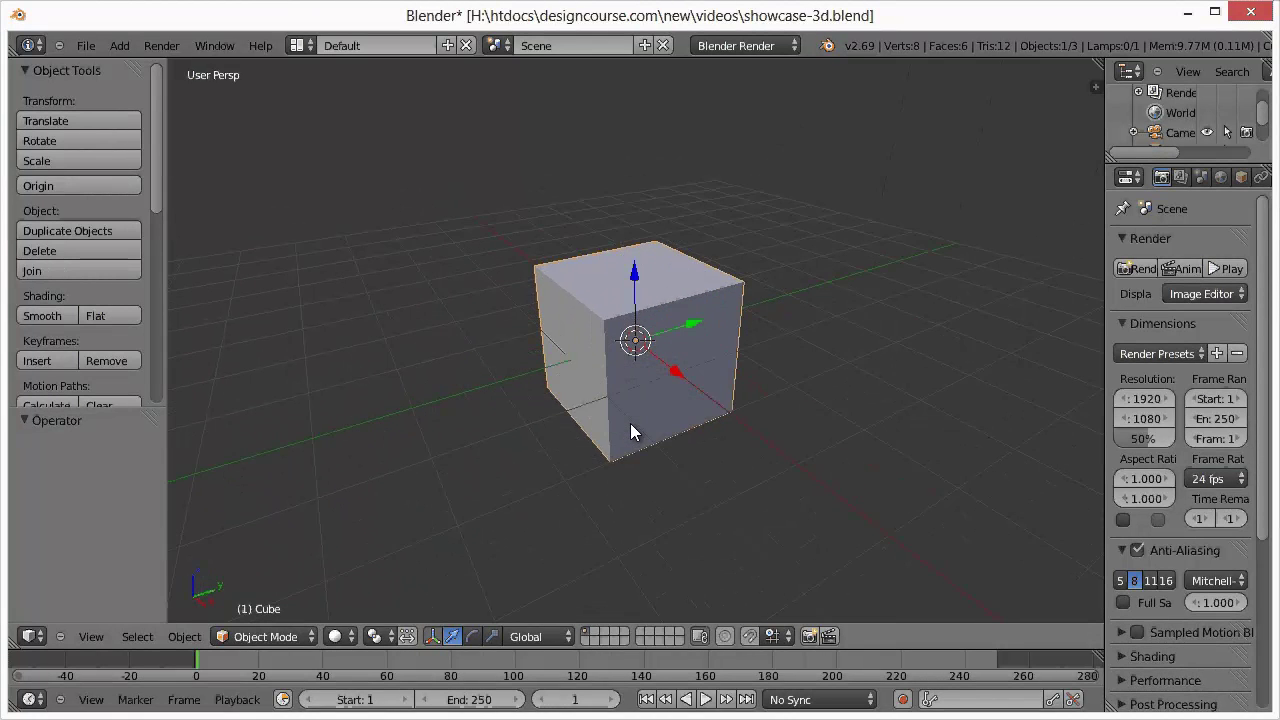
pyautogui.scroll(-3, 630, 423)
pyautogui.scroll(1, 630, 423)
pyautogui.moveTo(583, 412); pyautogui.dragTo(675, 433, button='middle')
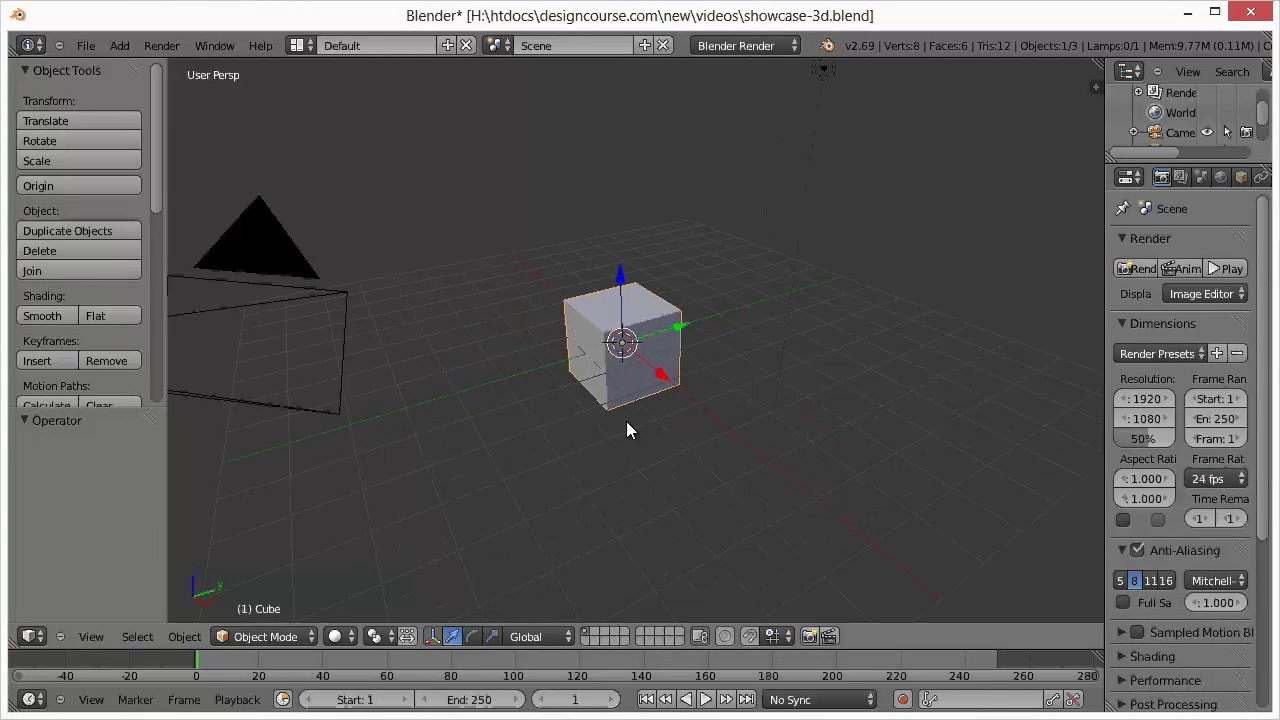
pyautogui.moveTo(646, 491); pyautogui.dragTo(546, 431, button='middle')
pyautogui.scroll(2, 622, 418)
pyautogui.scroll(-4, 622, 418)
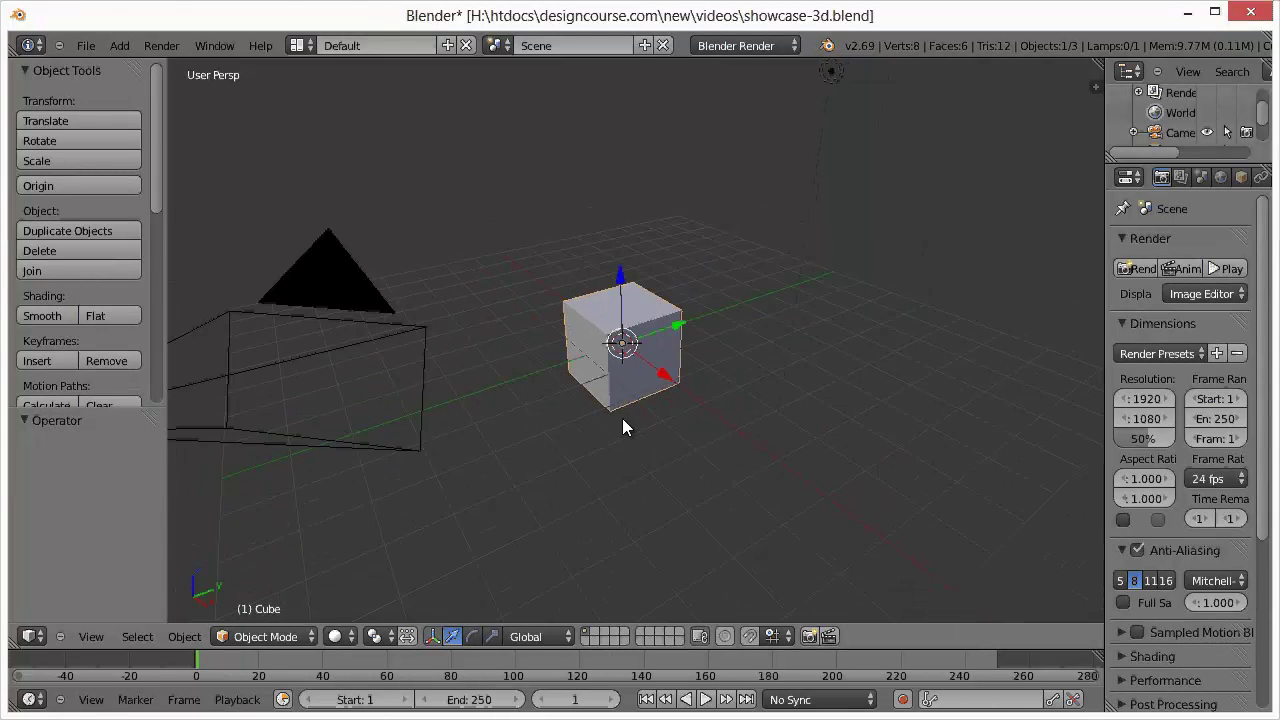
pyautogui.scroll(2, 622, 418)
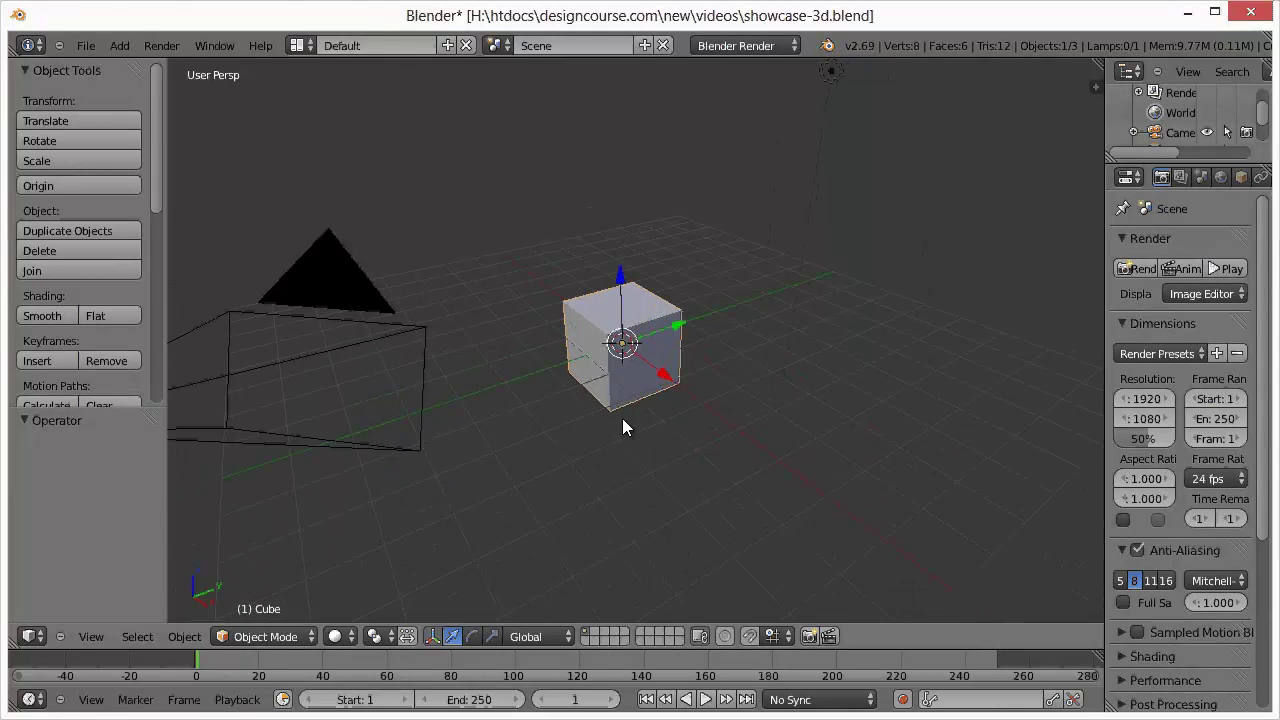
# Delete the default cube and add a mesh plane at the scene's origin
pyautogui.press('x')
pyautogui.click(606, 352)
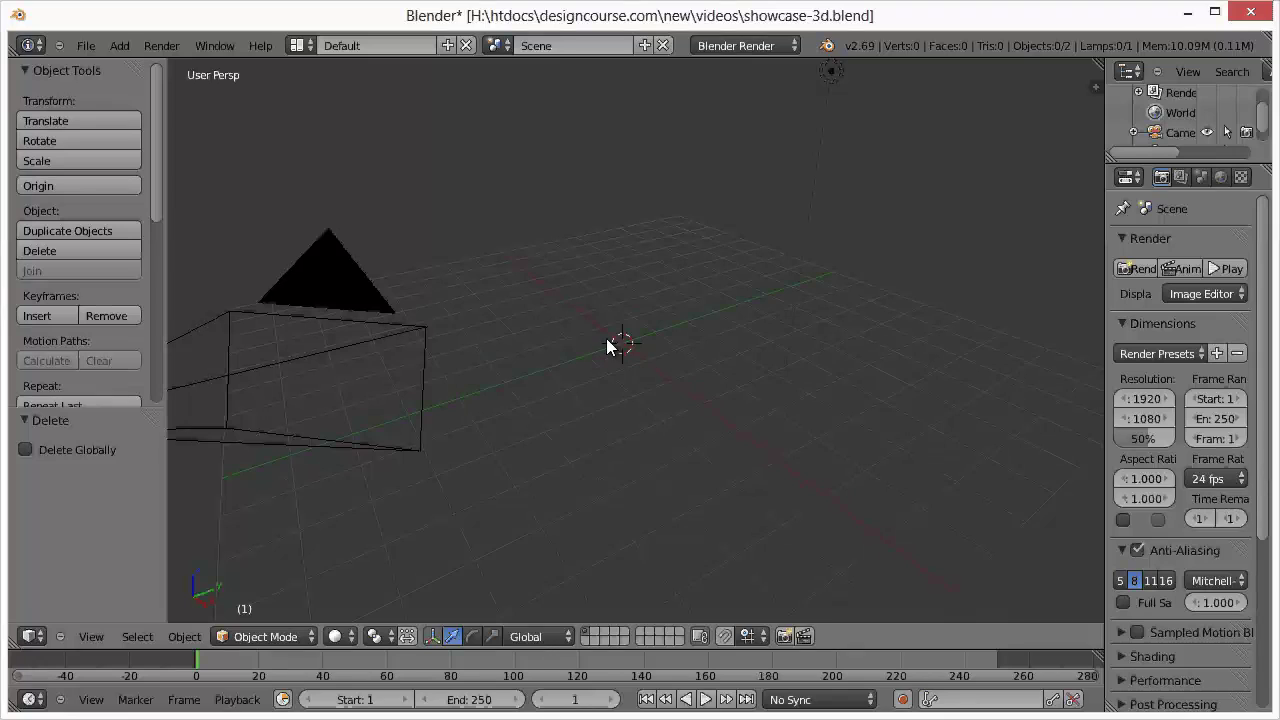
pyautogui.click(122, 46)
pyautogui.moveTo(138, 68)
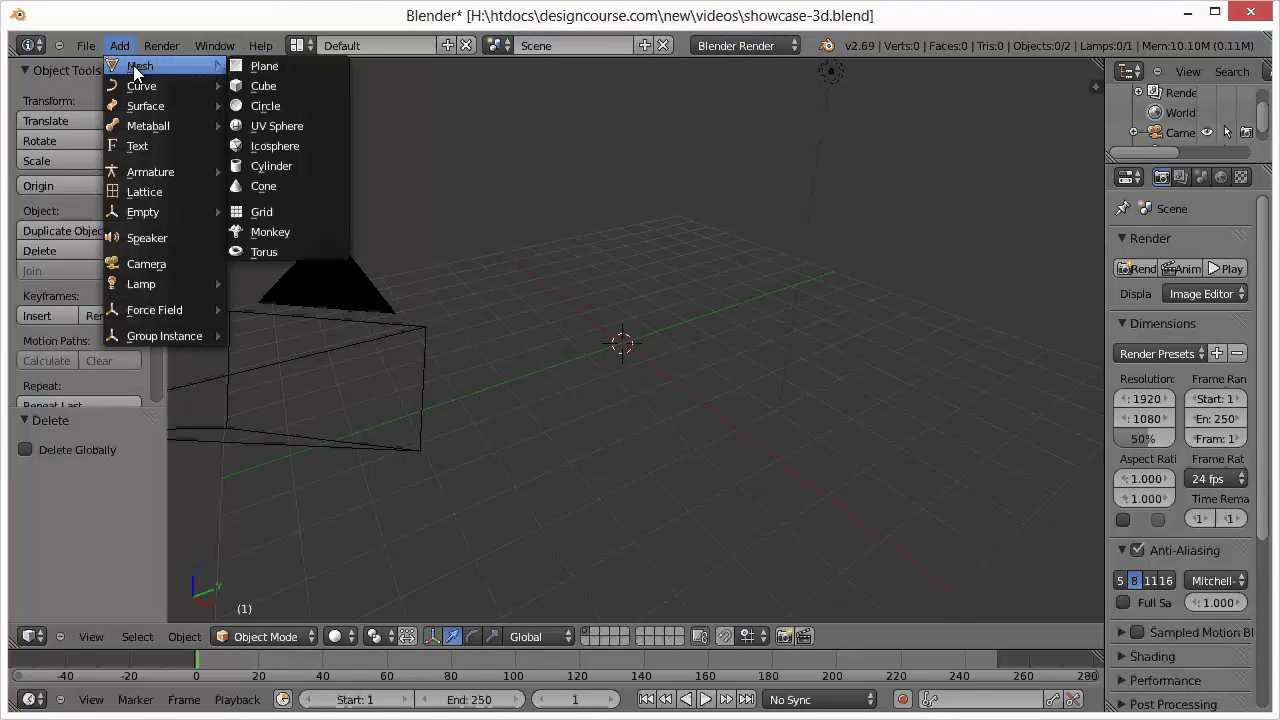
pyautogui.click(256, 66)
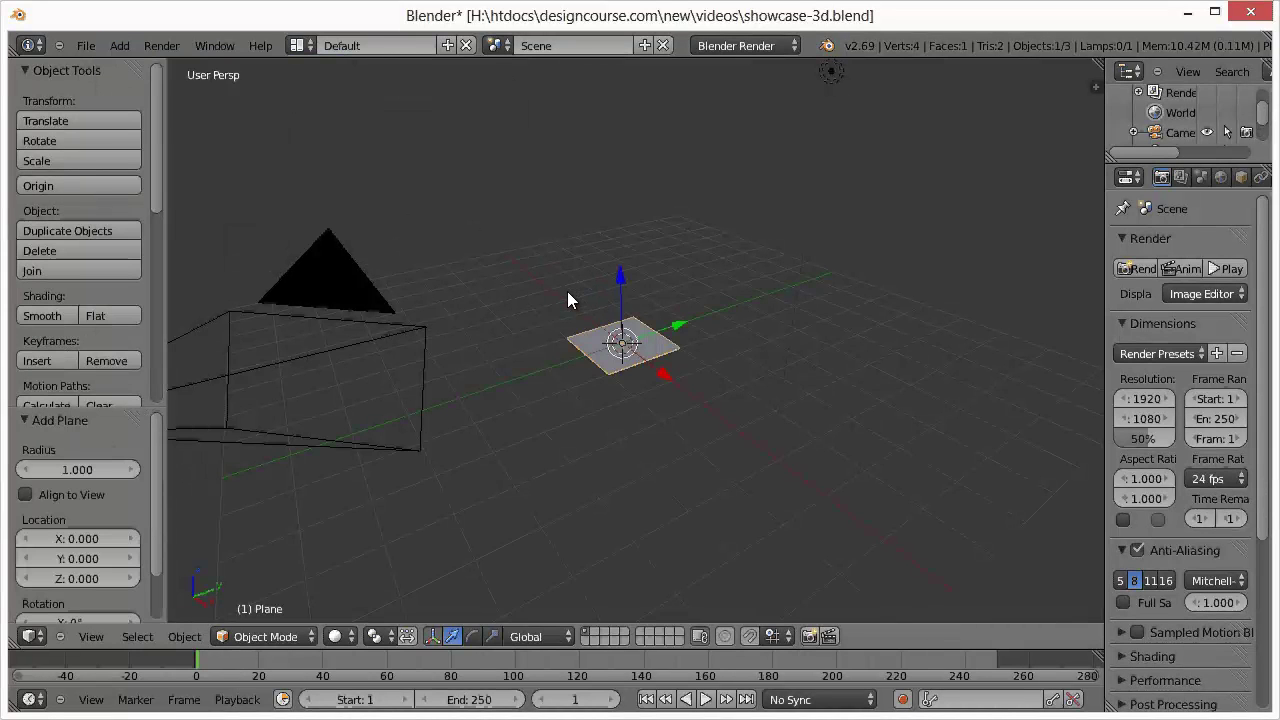
pyautogui.hotkey('shift', 'a')
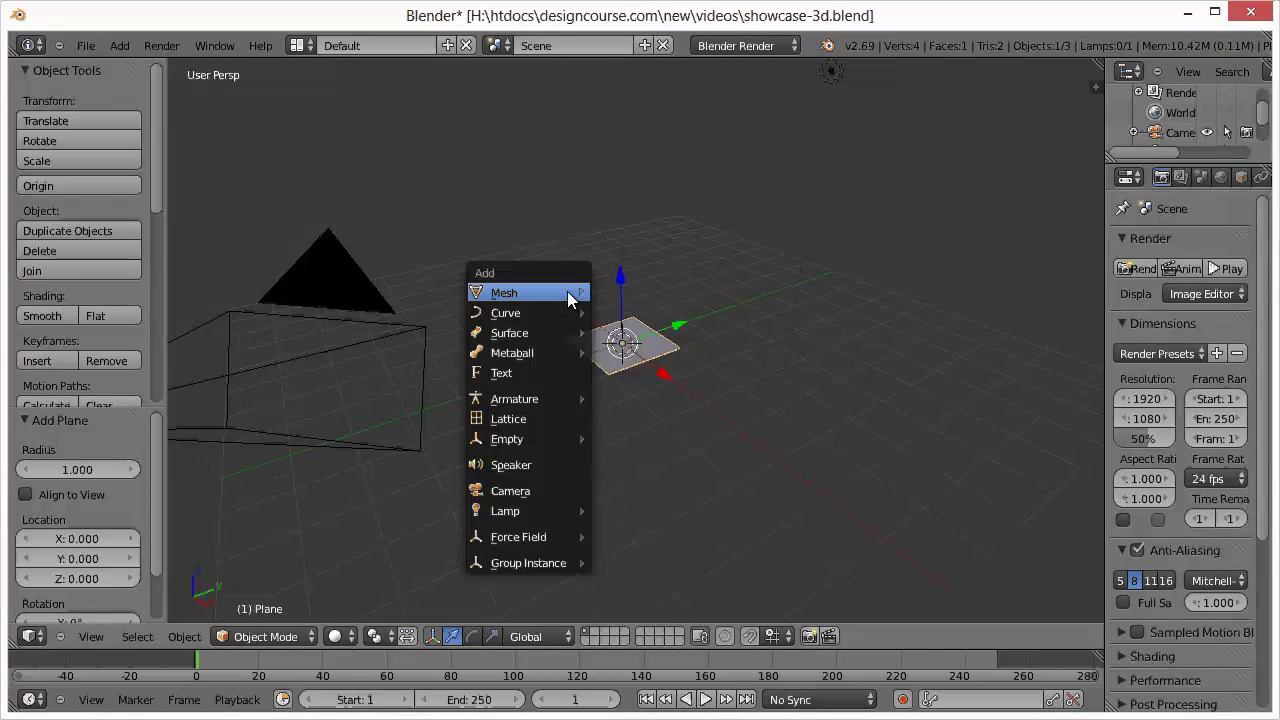
pyautogui.moveTo(567, 291)
pyautogui.click(624, 290)
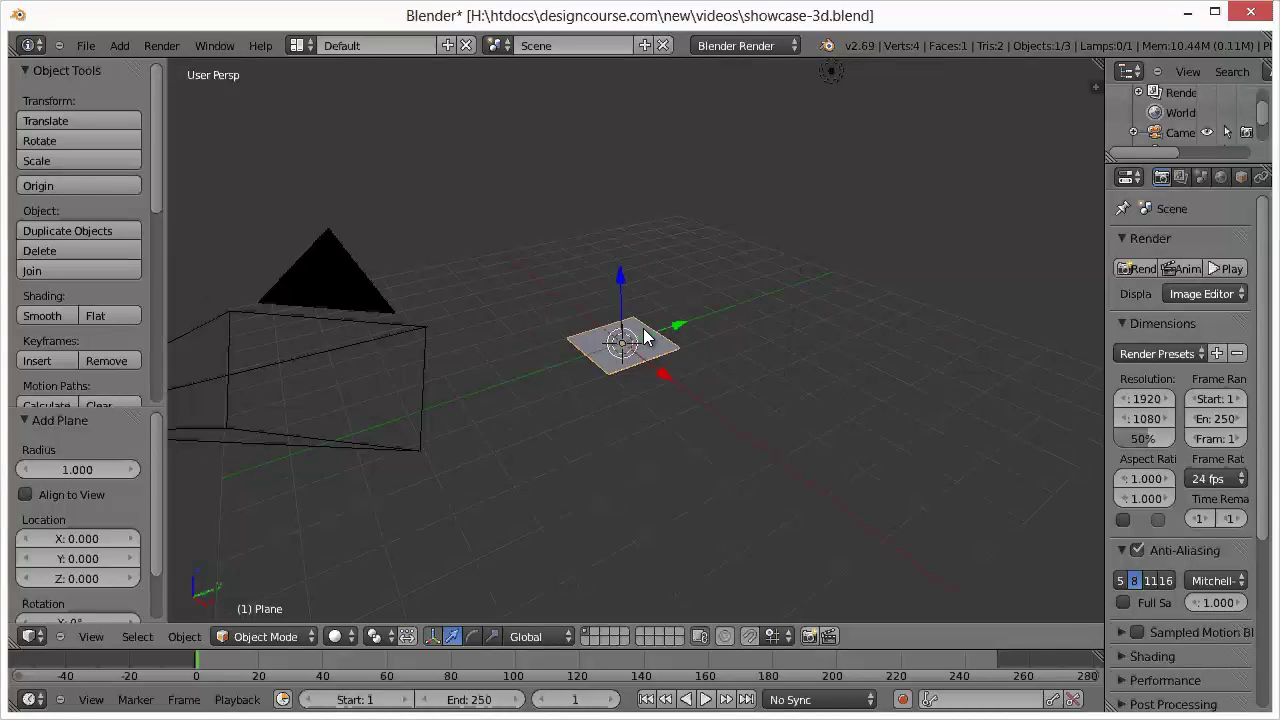
# Rotate the plane 90° about the global X axis and raise it about 0.96 units along Z
pyautogui.press('r')
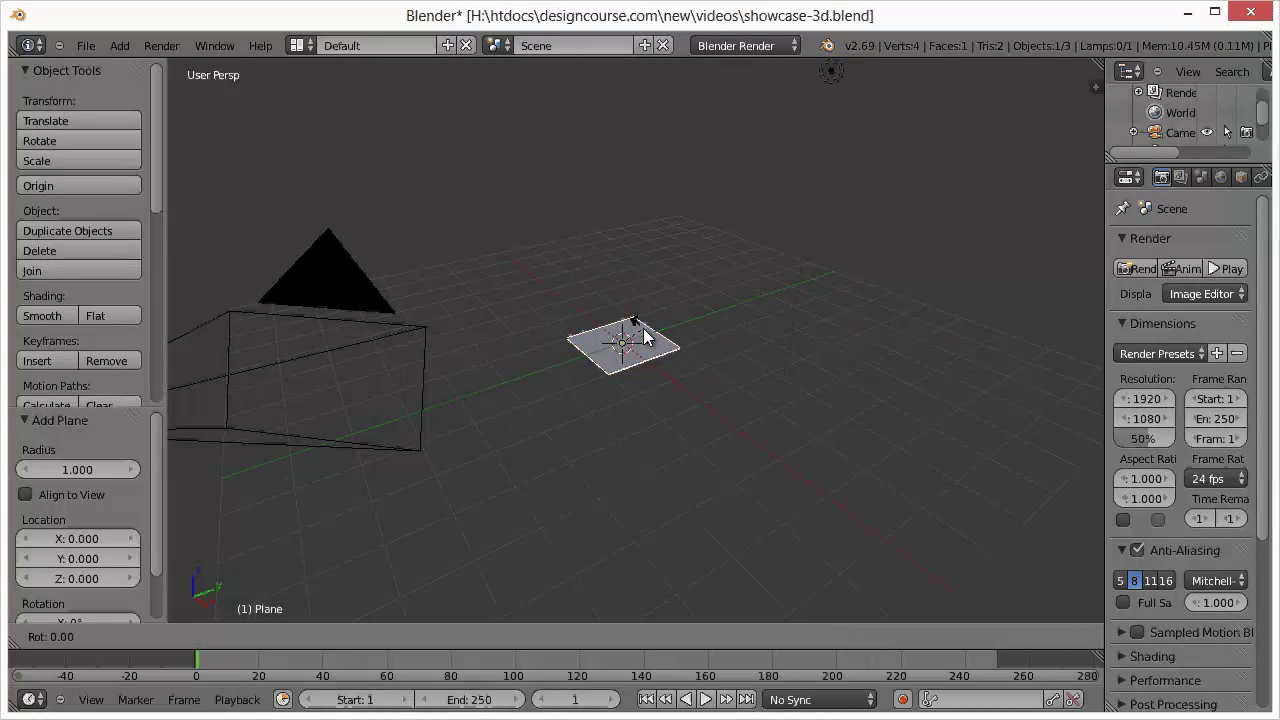
pyautogui.press('x')
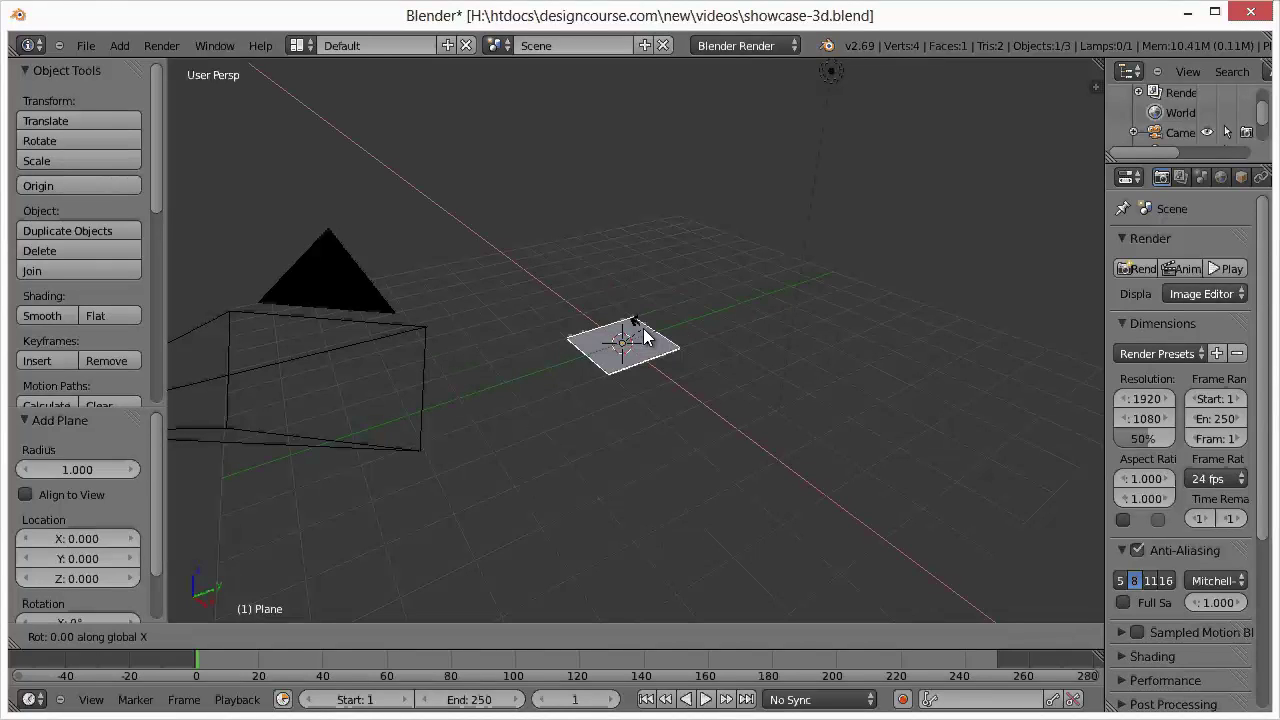
pyautogui.write('90')
pyautogui.press('Return')
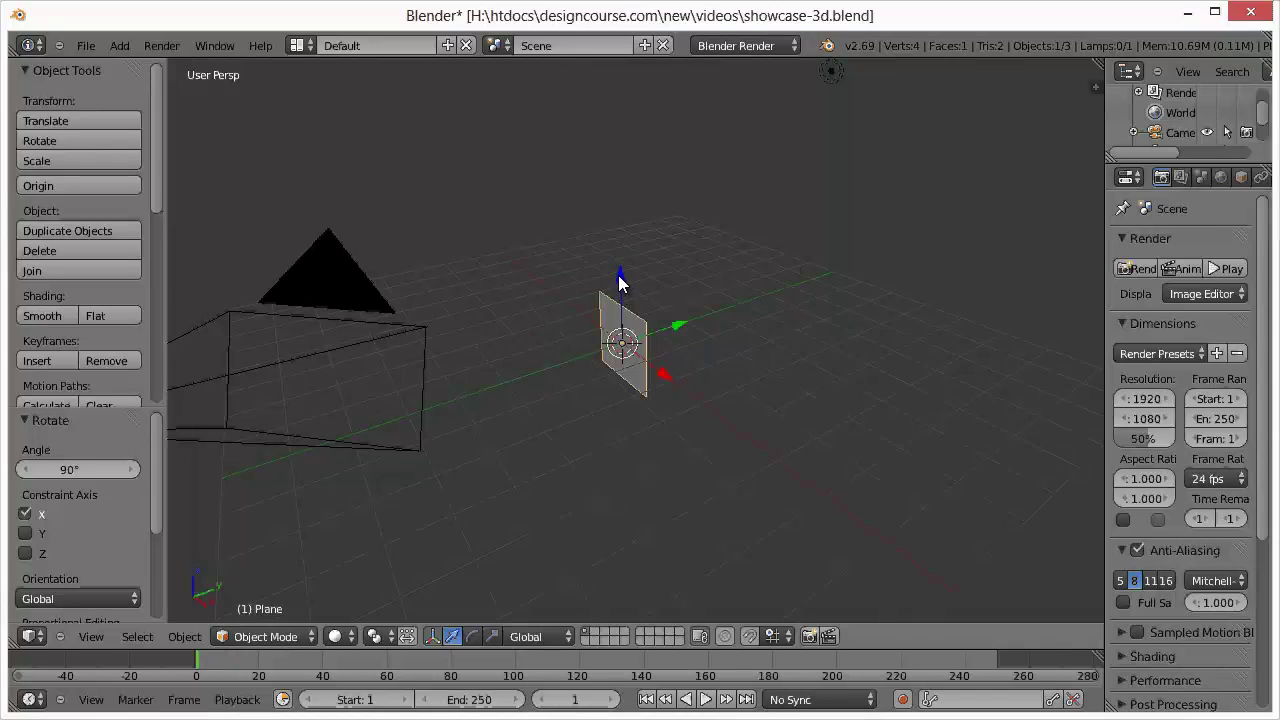
pyautogui.moveTo(618, 275); pyautogui.dragTo(627, 240)
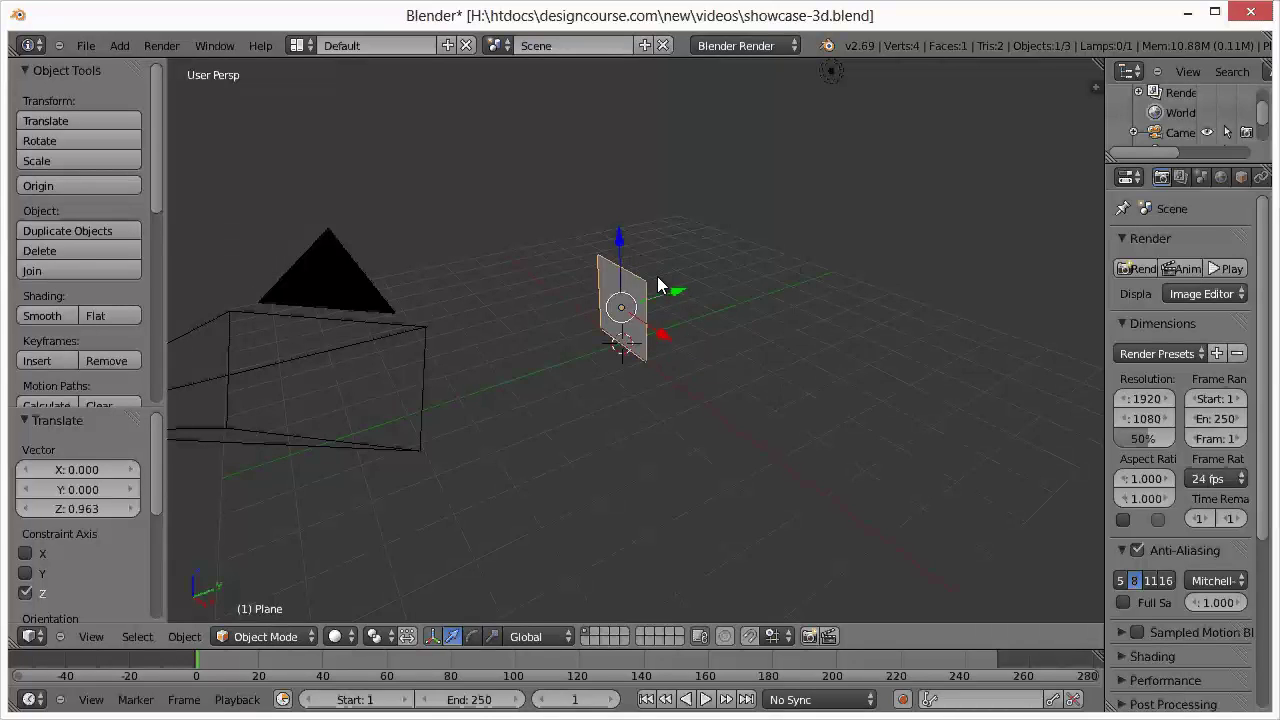
# Duplicate the upright plane about 0.24 units along the Y axis and scale the copy up by about 4.85
pyautogui.hotkey('shift', 'd')
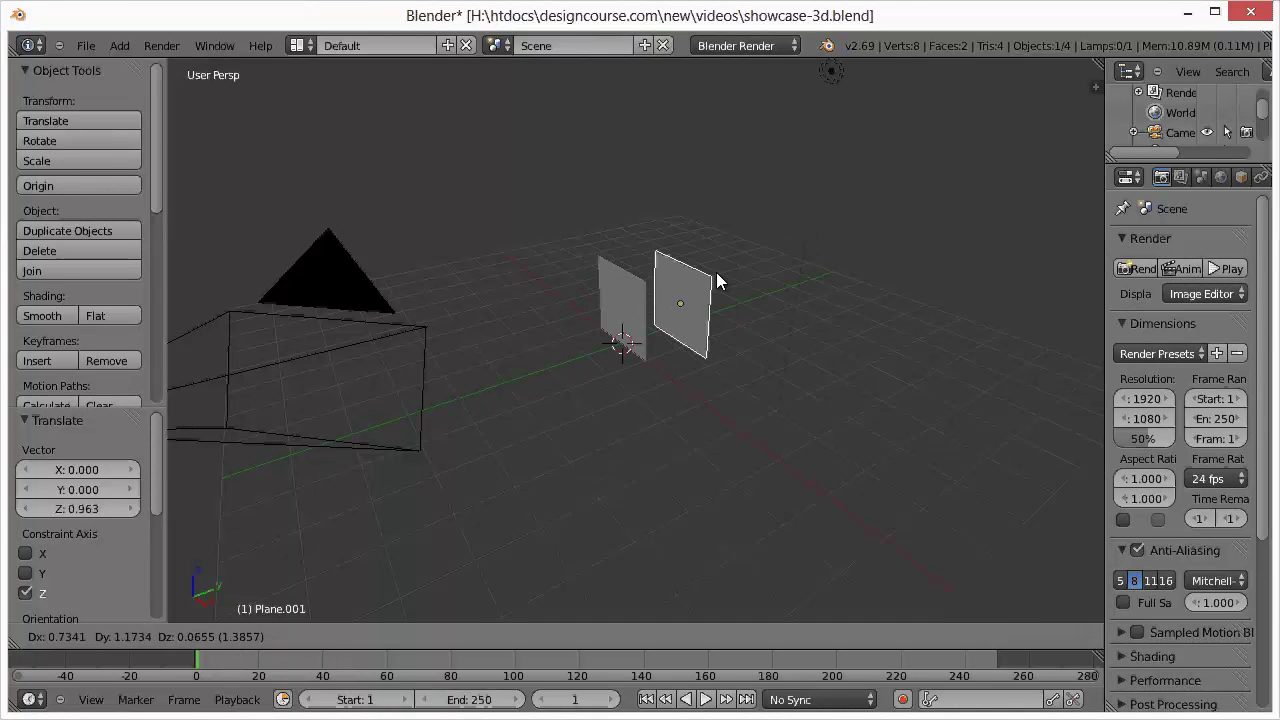
pyautogui.press('y')
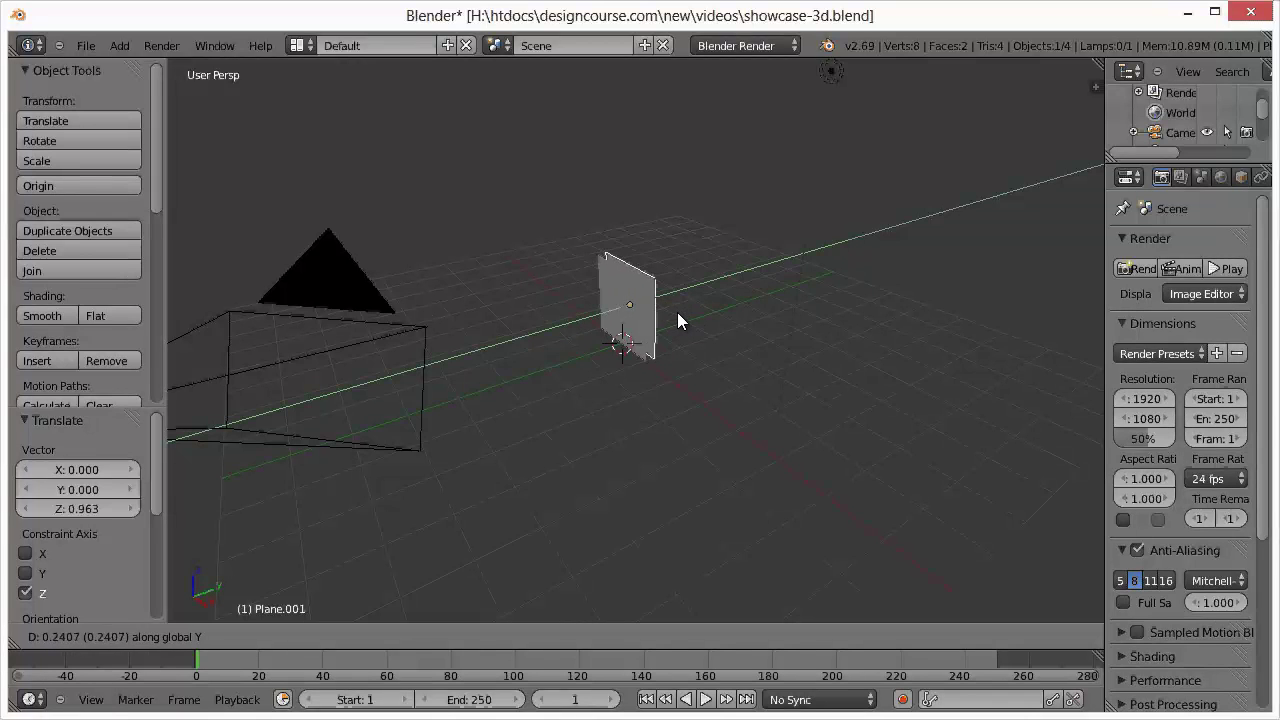
pyautogui.click(677, 312)
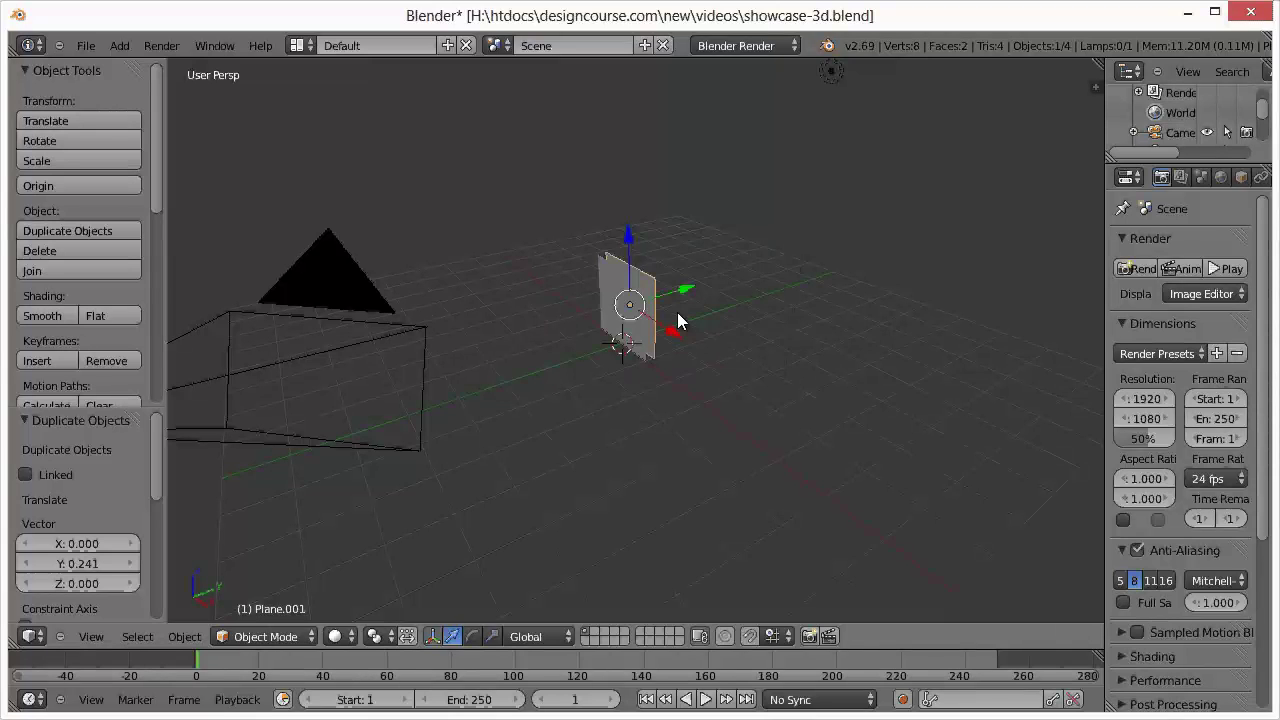
pyautogui.press('s')
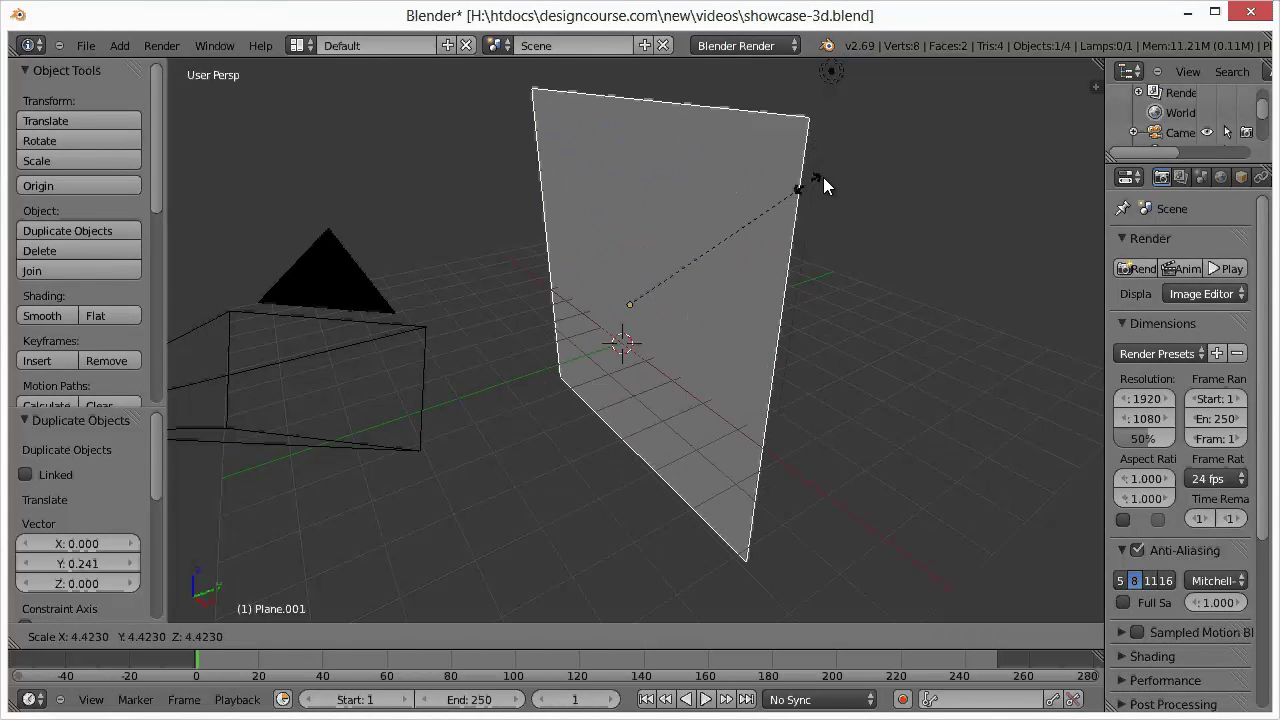
pyautogui.click(798, 198)
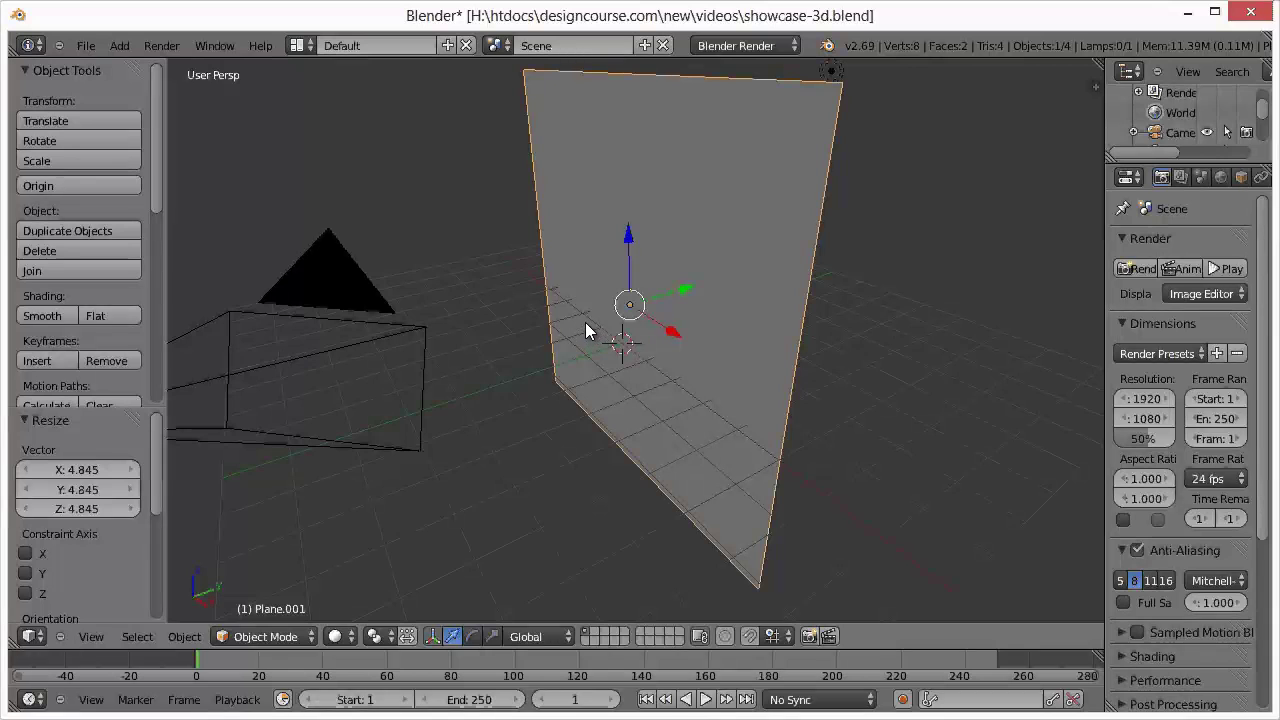
# Inspect the gap between the small plane and the large plane from the side, selecting each in turn
pyautogui.moveTo(557, 409); pyautogui.dragTo(535, 218, button='middle')
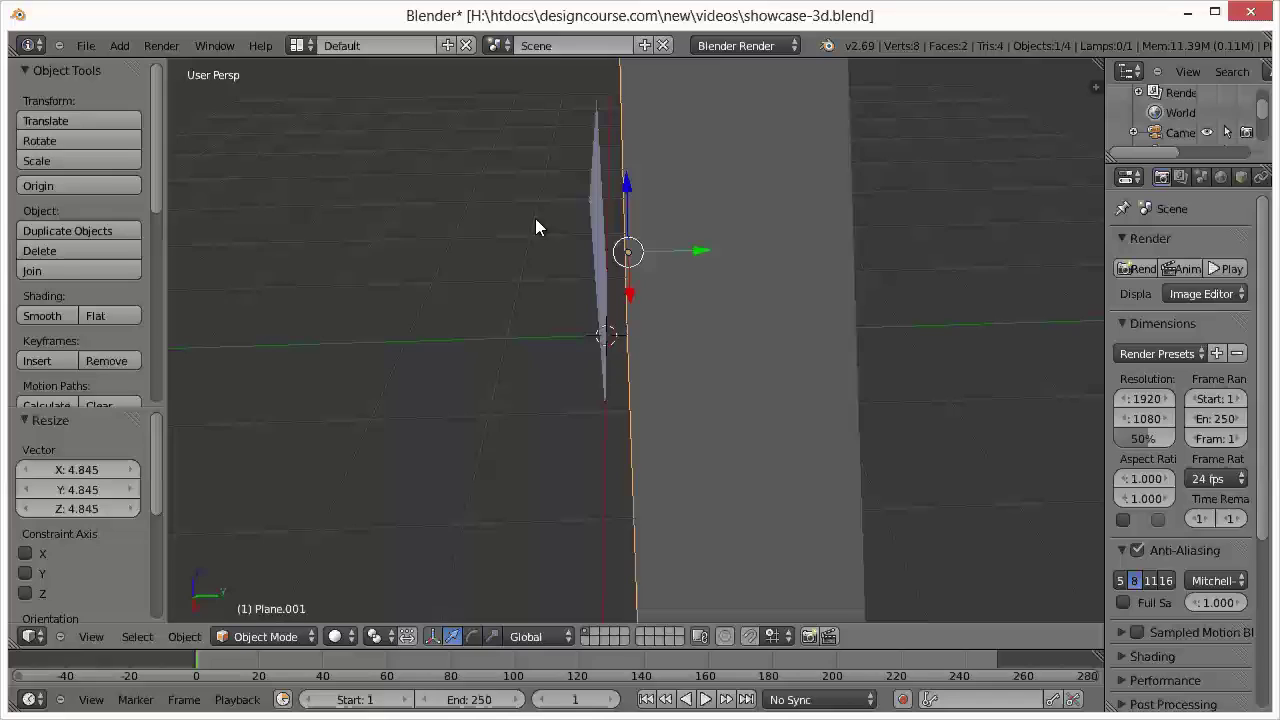
pyautogui.rightClick(590, 216)
pyautogui.rightClick(708, 211)
pyautogui.moveTo(616, 422); pyautogui.dragTo(666, 383, button='middle')
pyautogui.scroll(-3, 666, 383)
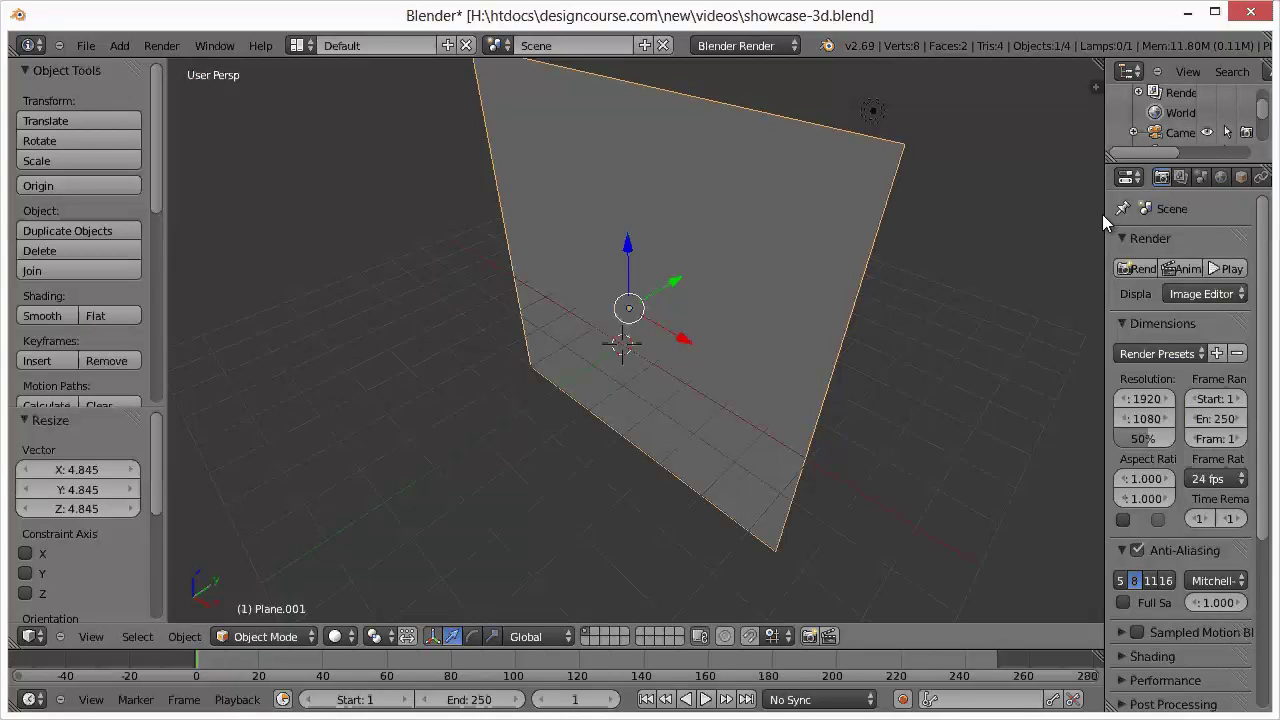
# Widen the properties area, show the large plane's material settings, and switch the render engine to Cycles Render
pyautogui.moveTo(1104, 214); pyautogui.dragTo(961, 218)
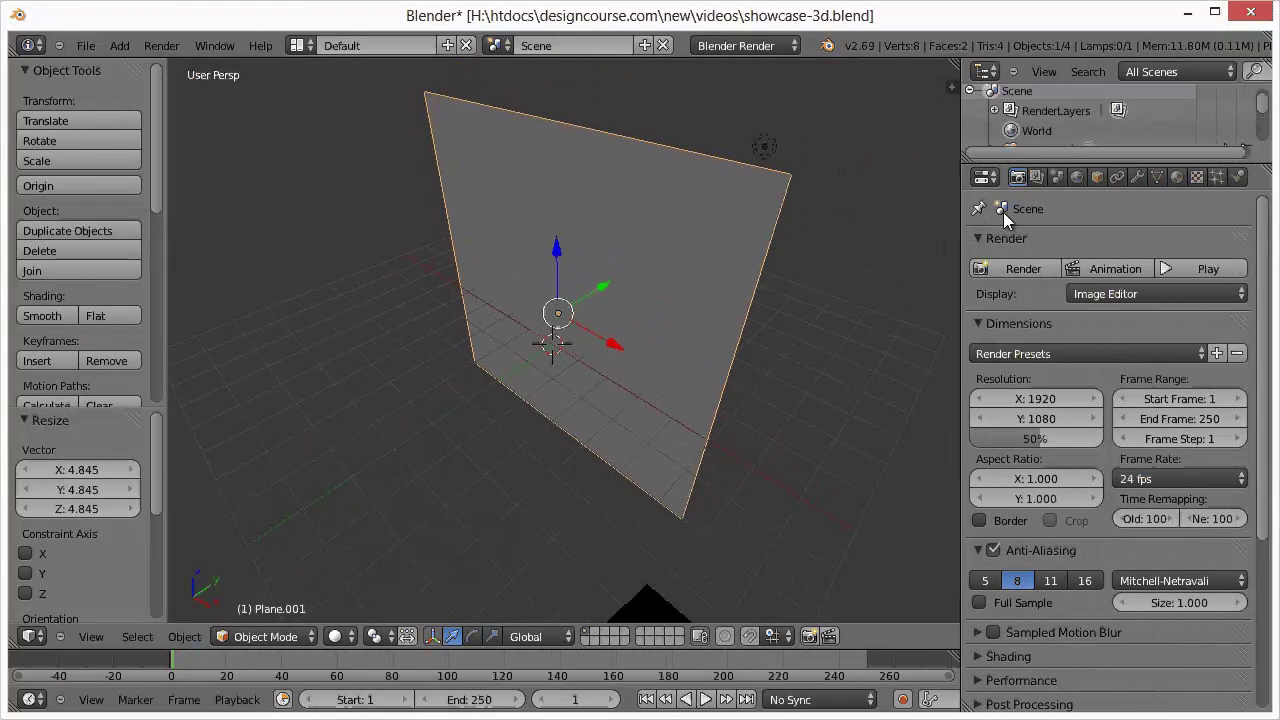
pyautogui.click(1177, 177)
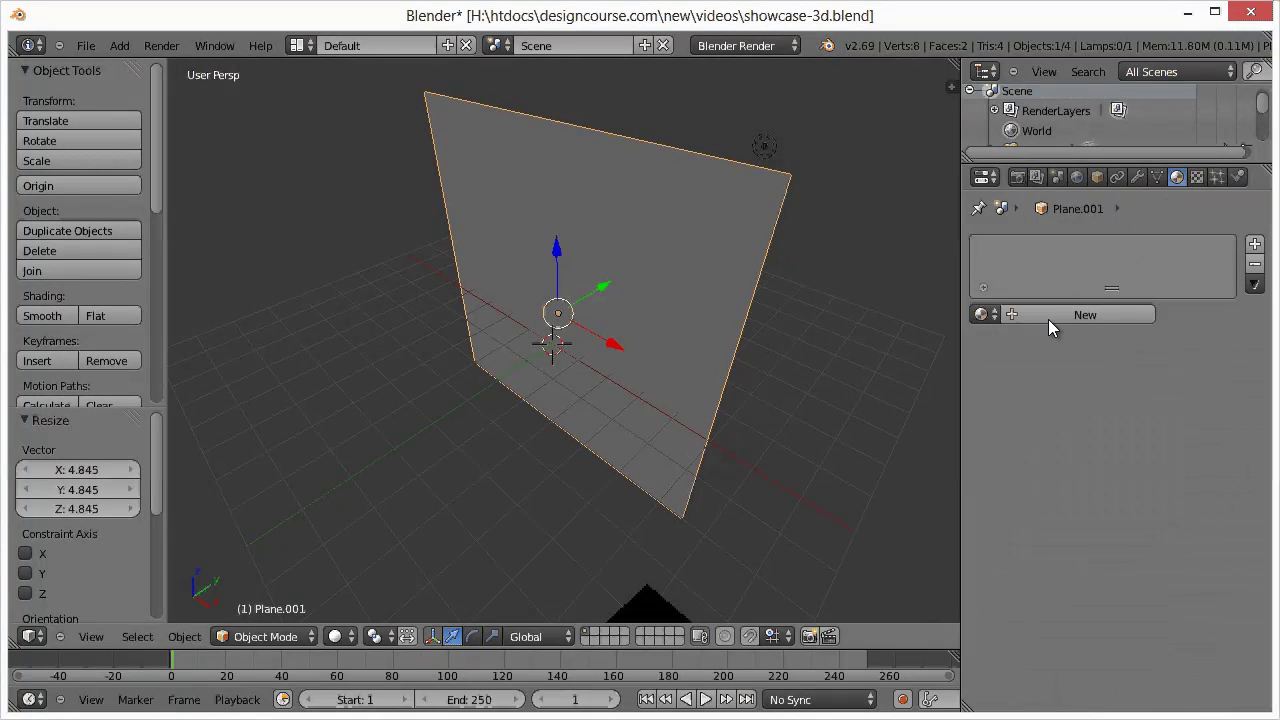
pyautogui.click(731, 46)
pyautogui.click(743, 109)
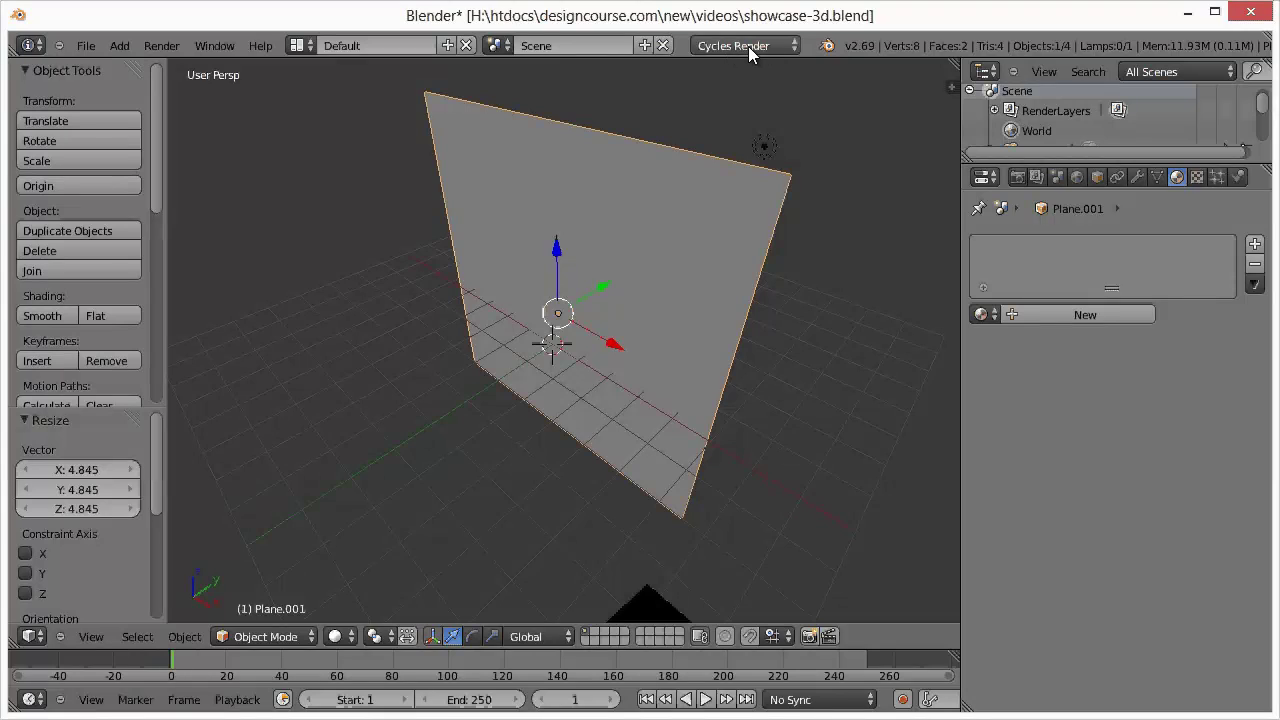
# Create a new material for the large plane and a separate new one for the small plane
pyautogui.click(1040, 315)
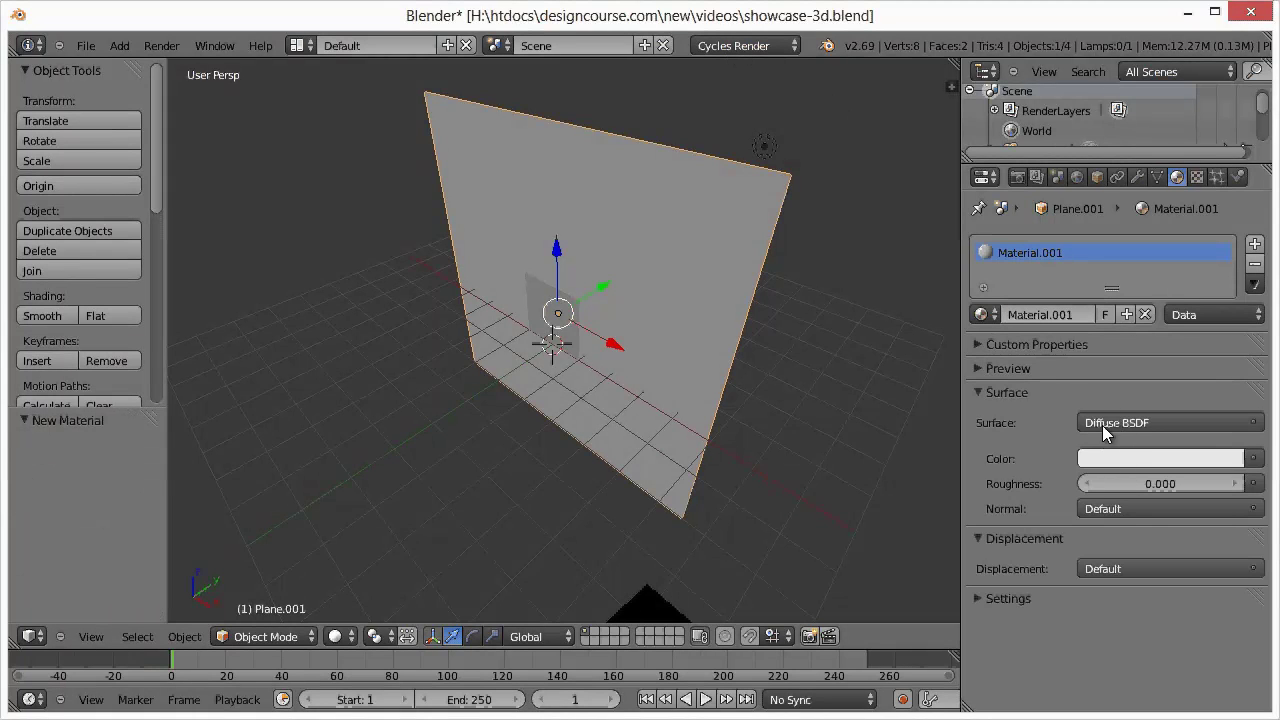
pyautogui.rightClick(538, 305)
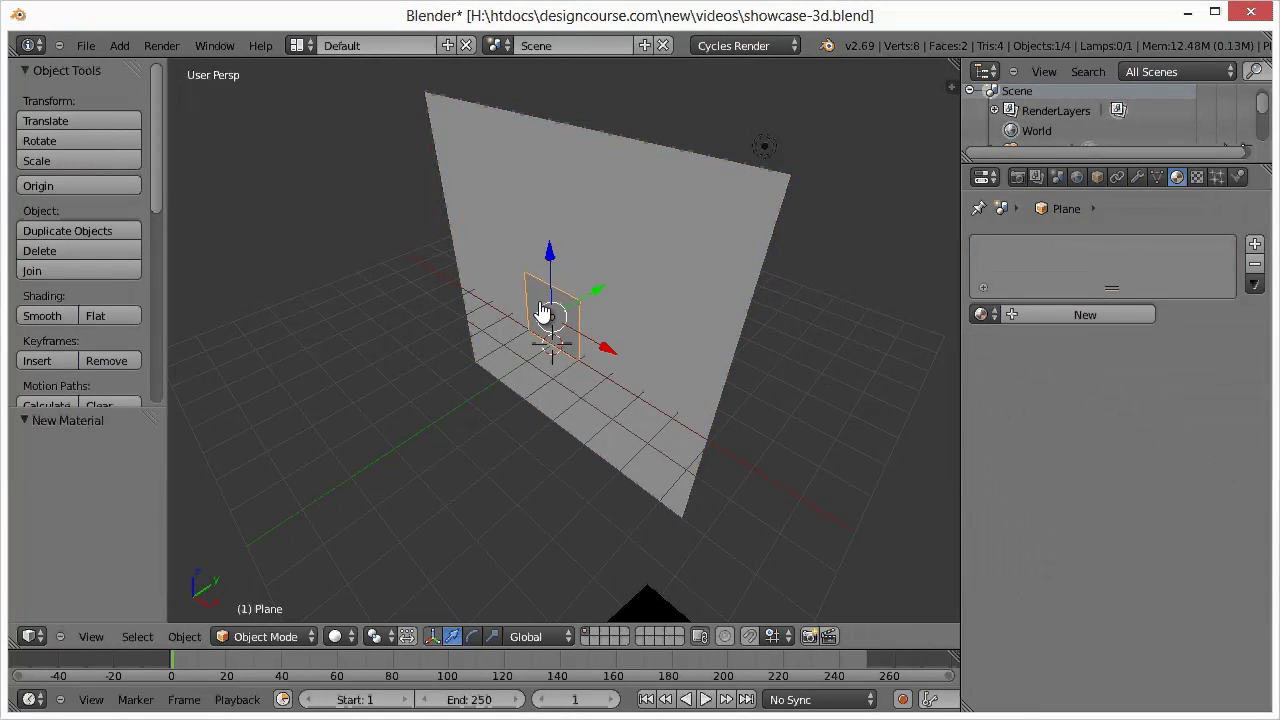
pyautogui.click(1086, 316)
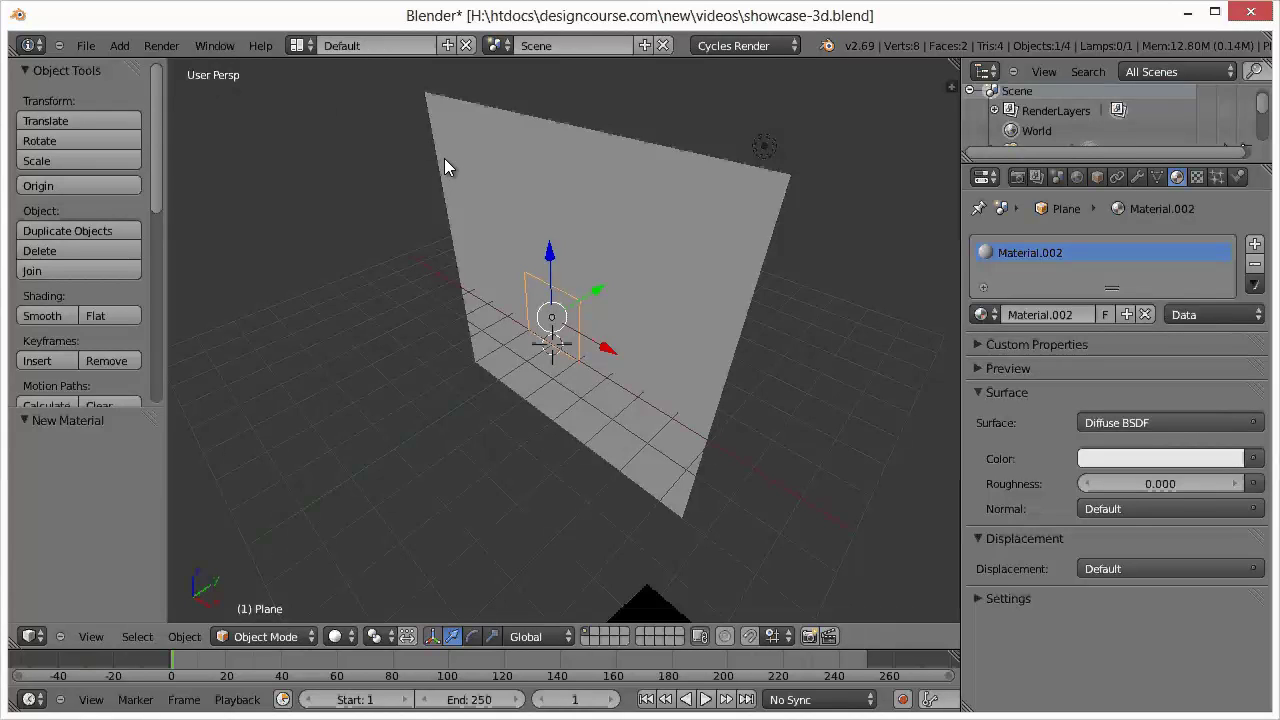
# Look through the camera and lock the camera to the view so that view navigation moves it
pyautogui.press('KP_0')
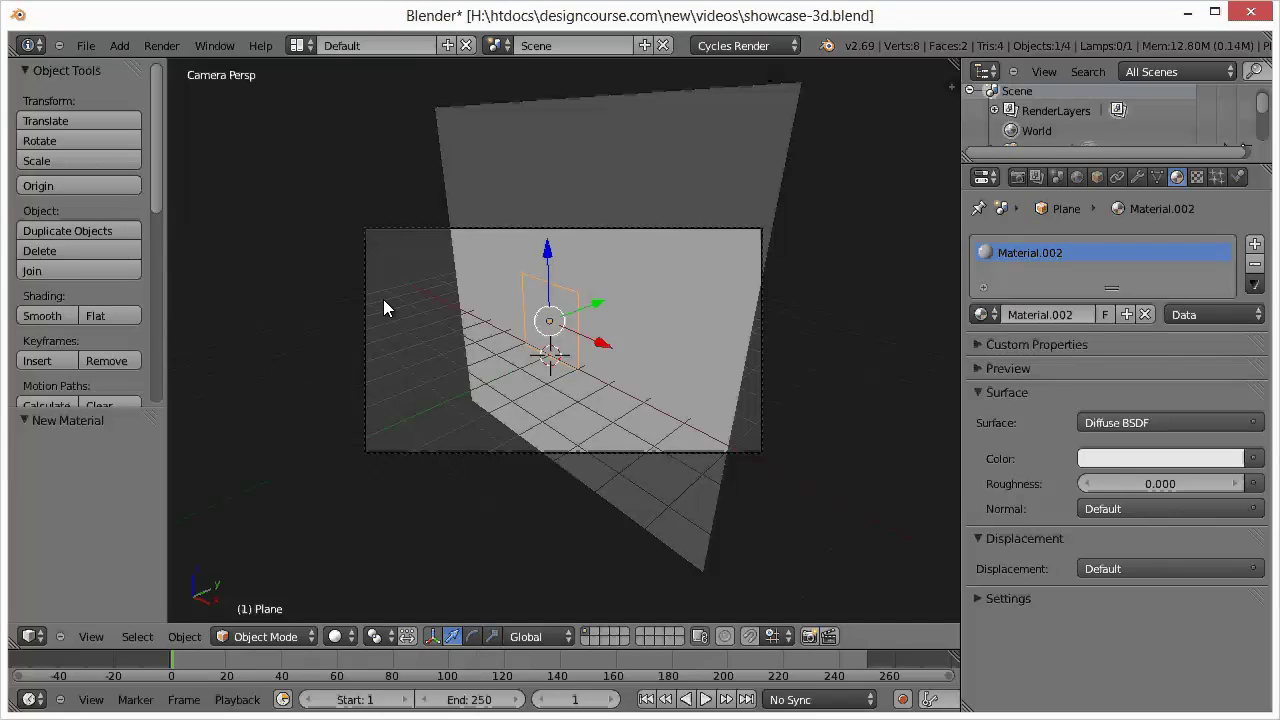
pyautogui.click(94, 638)
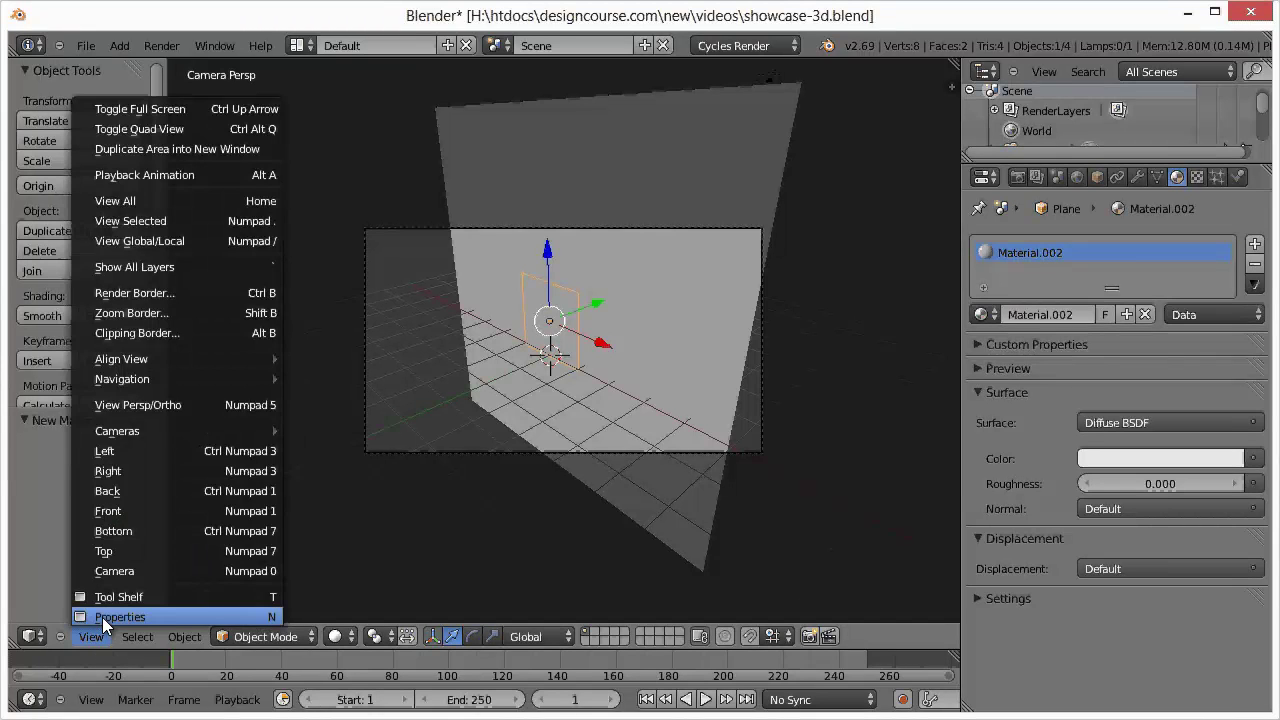
pyautogui.click(102, 617)
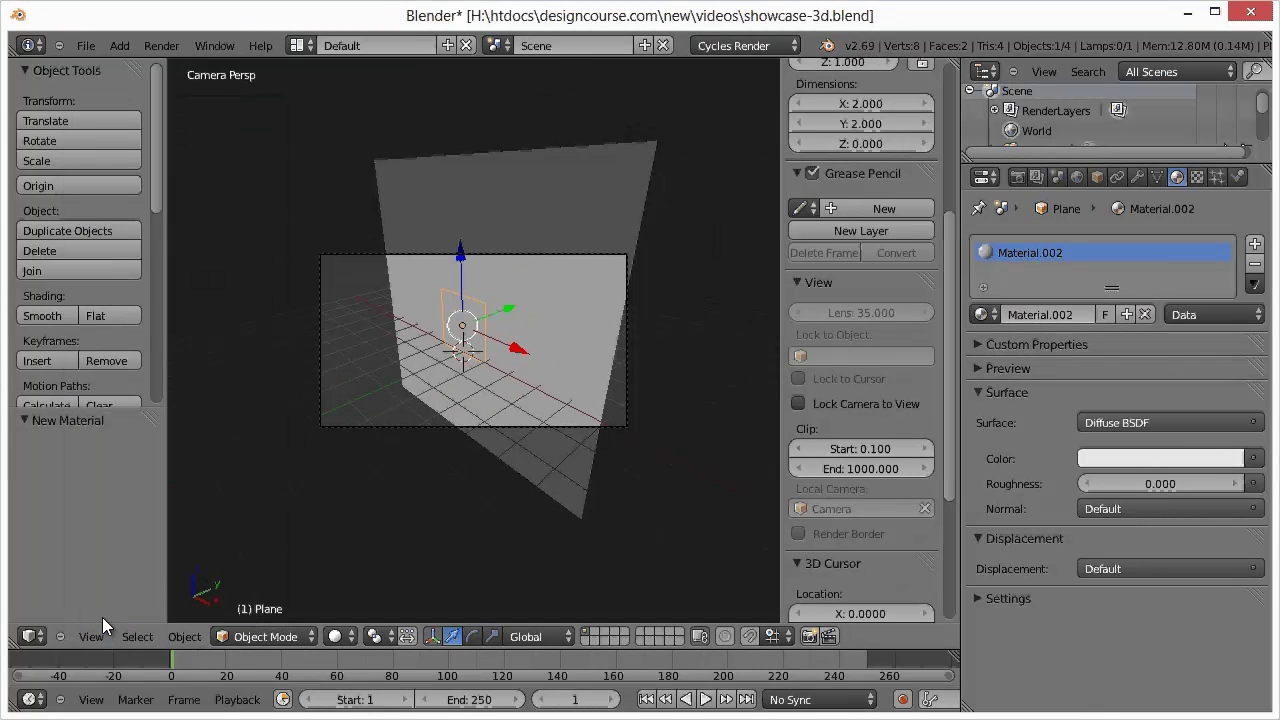
pyautogui.click(802, 407)
pyautogui.click(92, 634)
pyautogui.press('n')
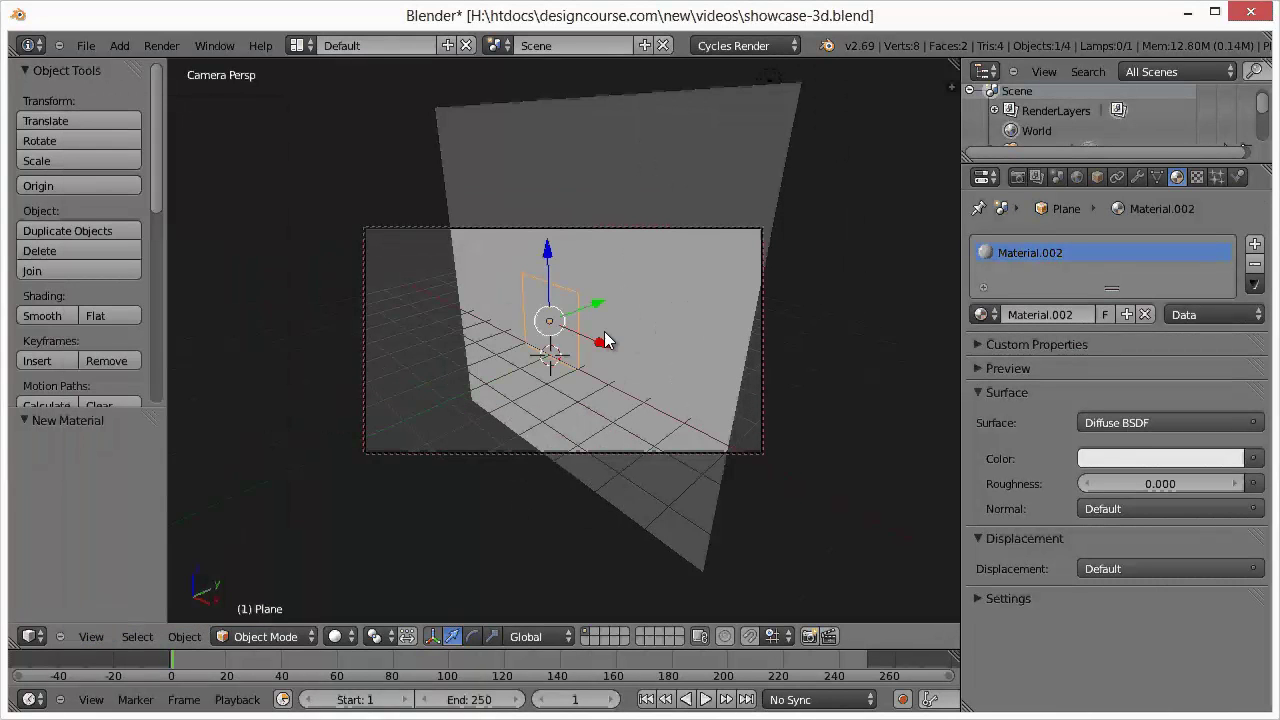
# Reposition the camera closer to the small plane so the backdrop plane fills the whole camera frame behind it
pyautogui.moveTo(554, 343); pyautogui.dragTo(600, 340, button='middle')
pyautogui.scroll(4, 586, 342)
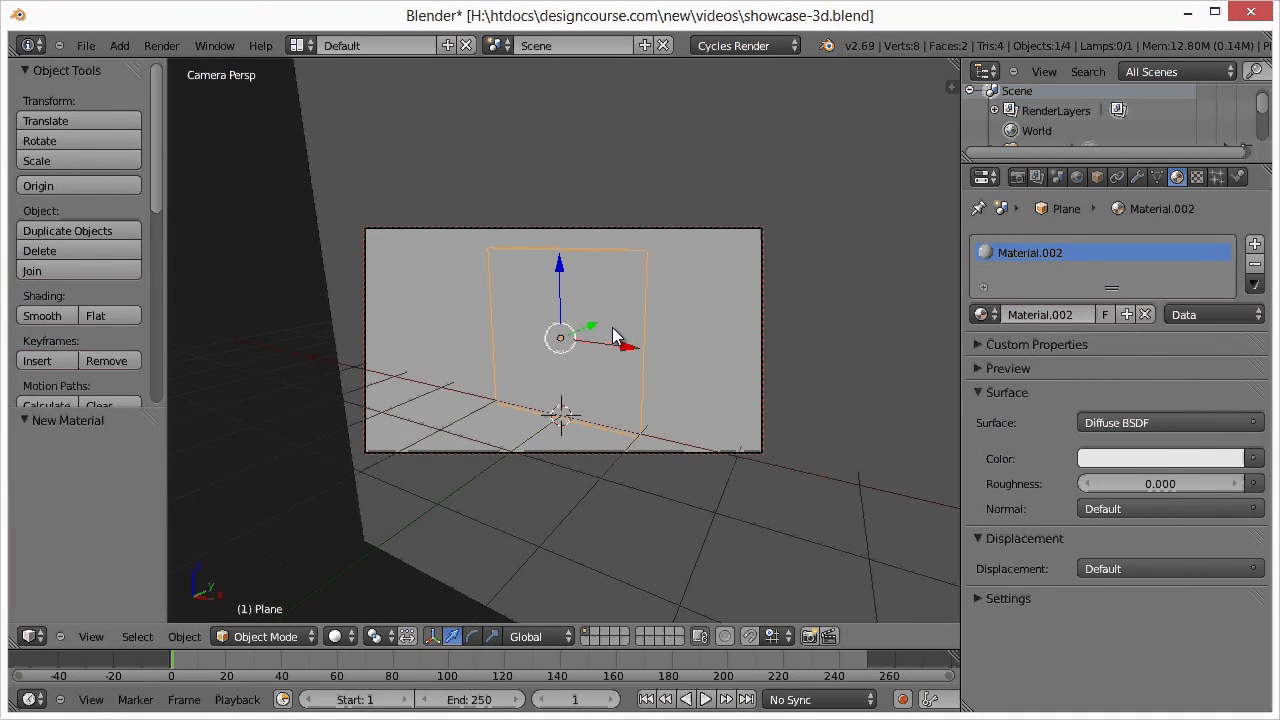
pyautogui.moveTo(613, 336); pyautogui.dragTo(609, 333, button='middle')
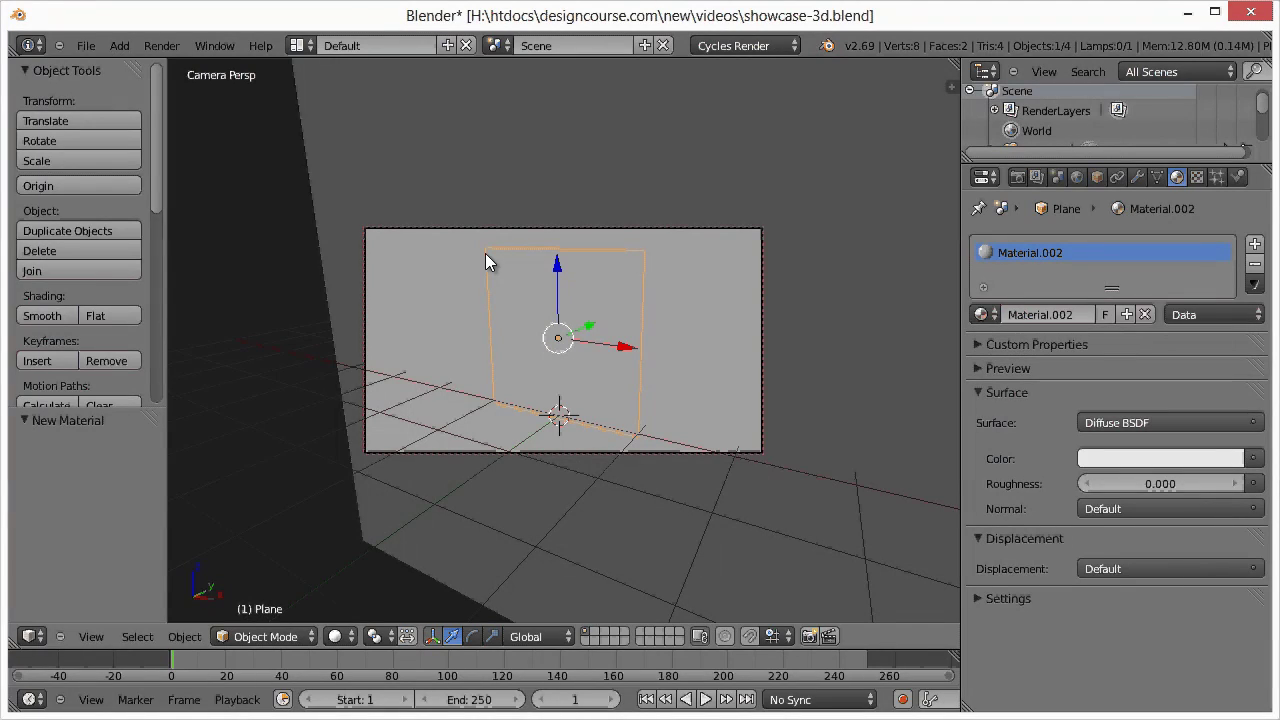
# Set the Cycles render device to GPU Compute
pyautogui.click(1016, 178)
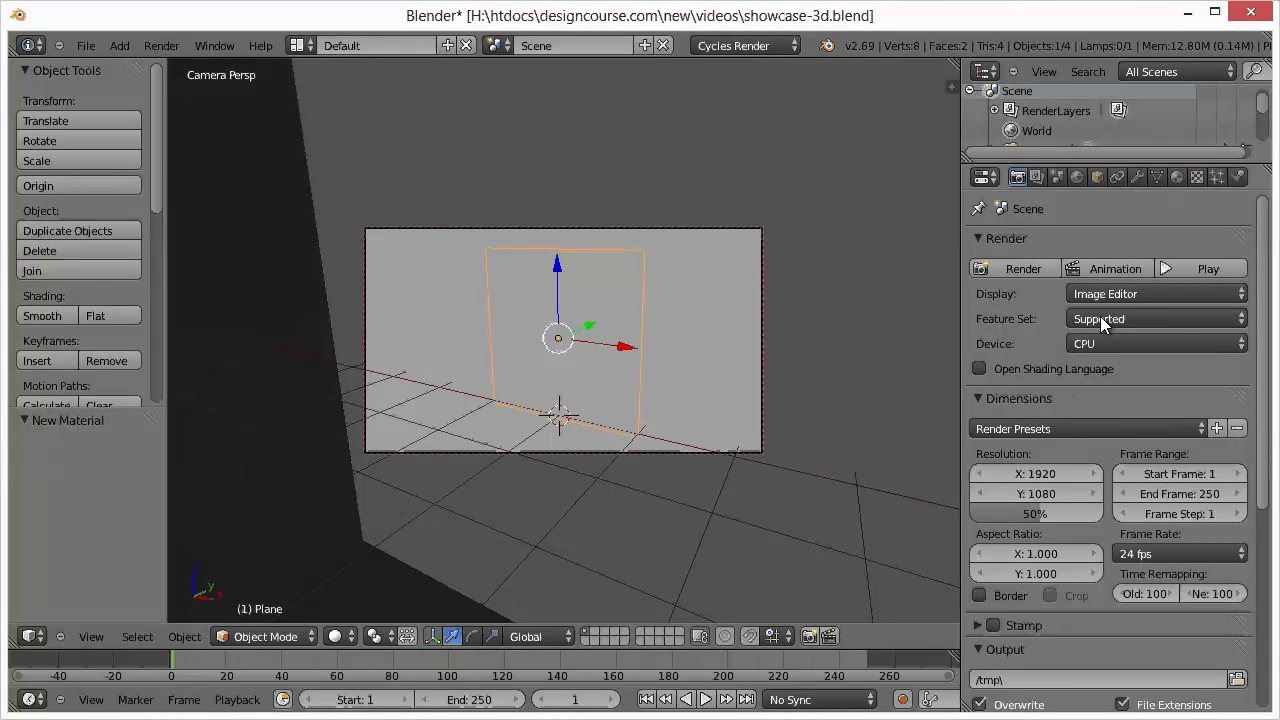
pyautogui.click(1101, 344)
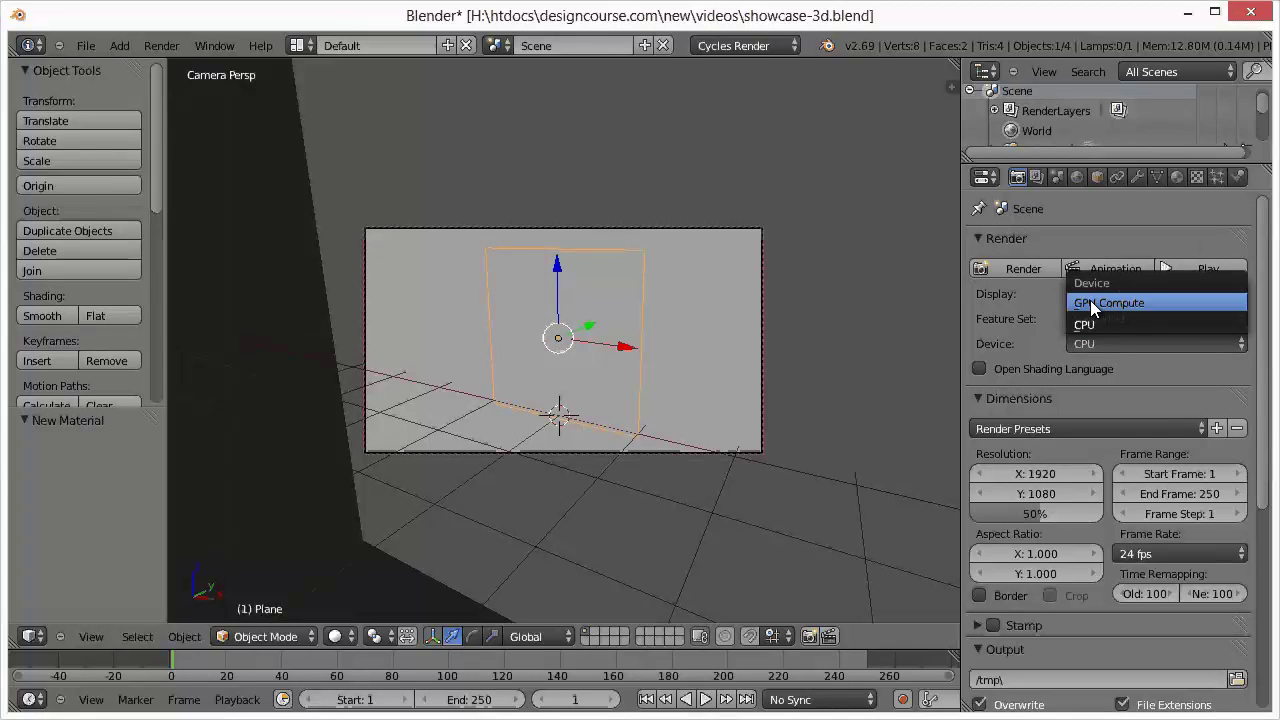
pyautogui.click(1090, 302)
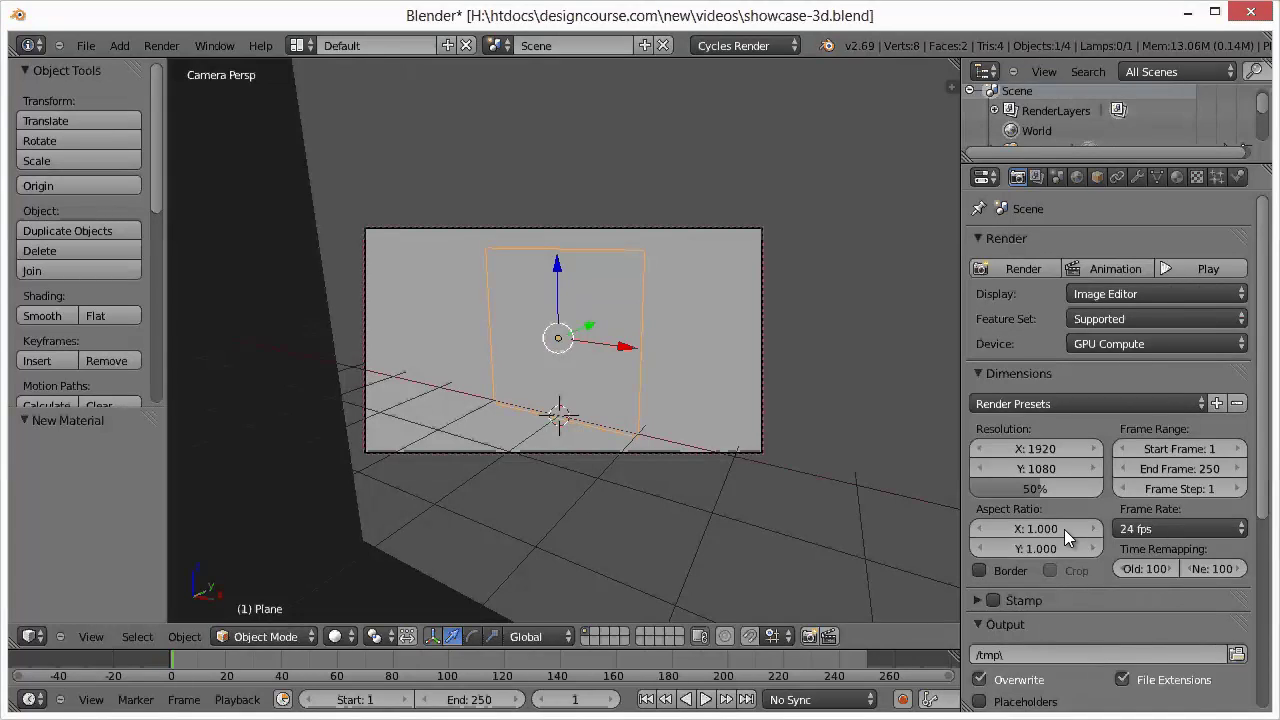
# Show the sampling settings and set the render samples to 100
pyautogui.scroll(-7, 1066, 532)
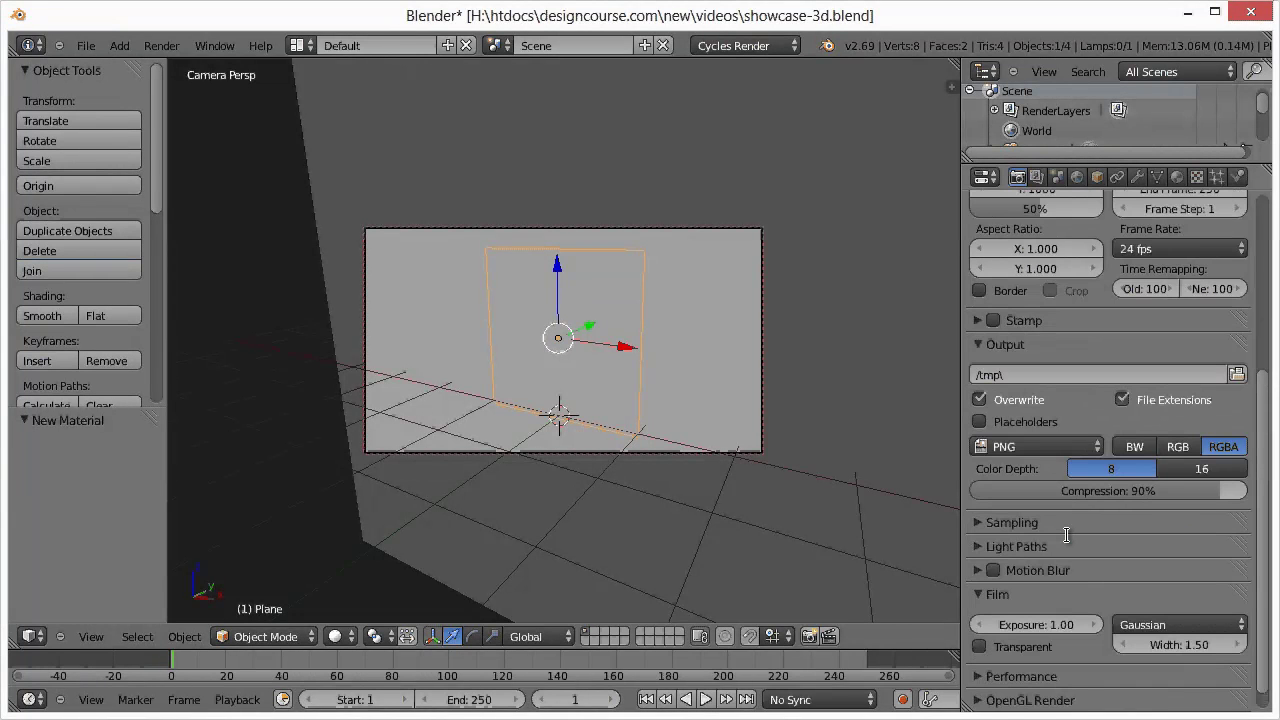
pyautogui.scroll(-1, 1066, 535)
pyautogui.click(980, 499)
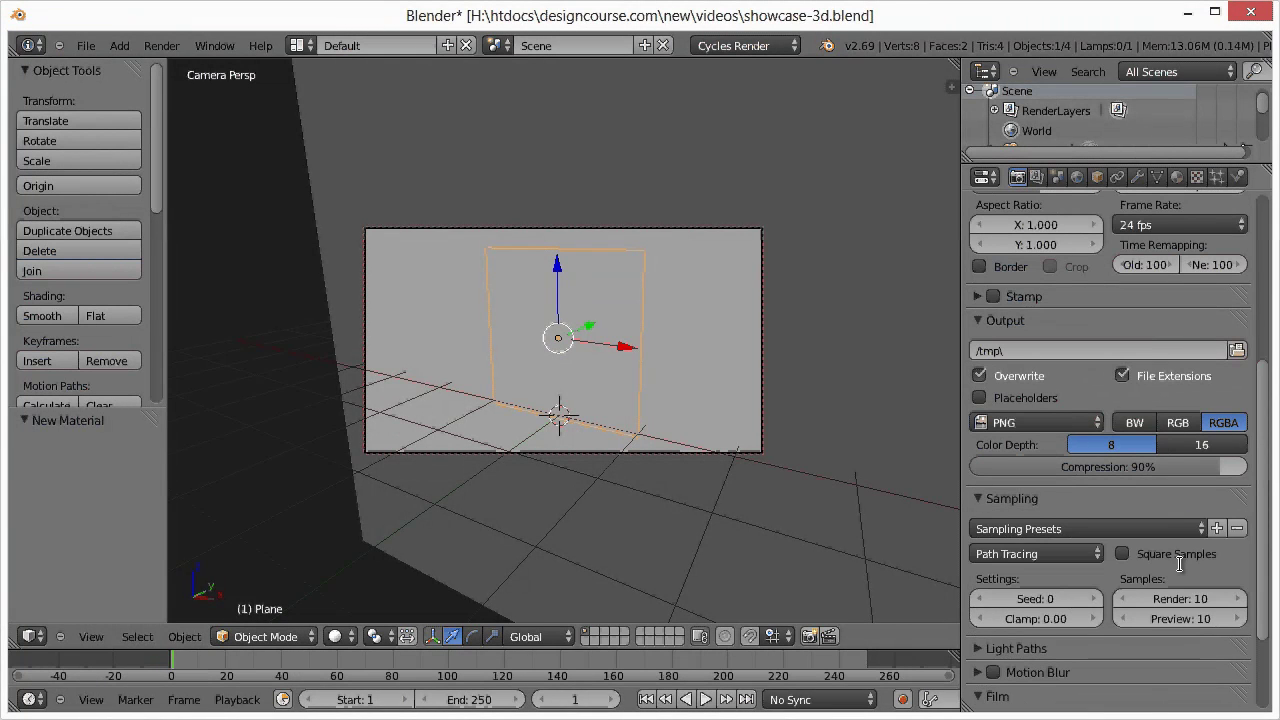
pyautogui.click(1201, 597)
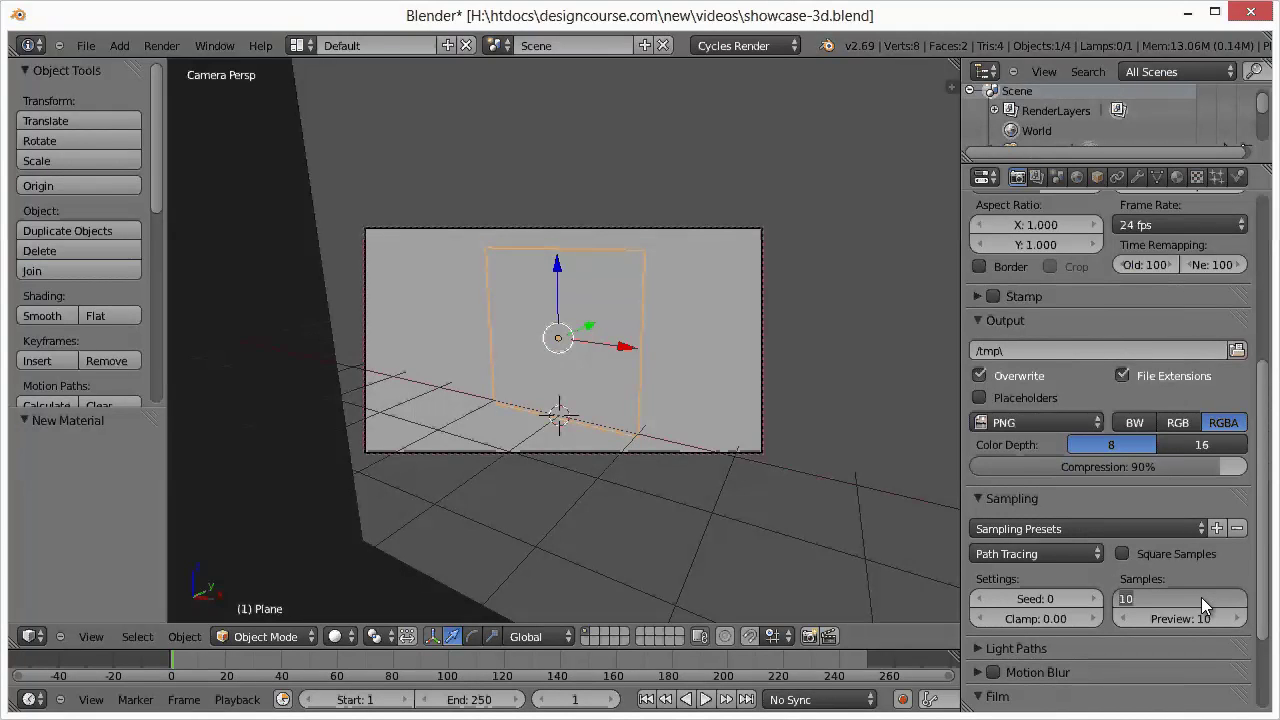
pyautogui.write('100')
pyautogui.press('Return')
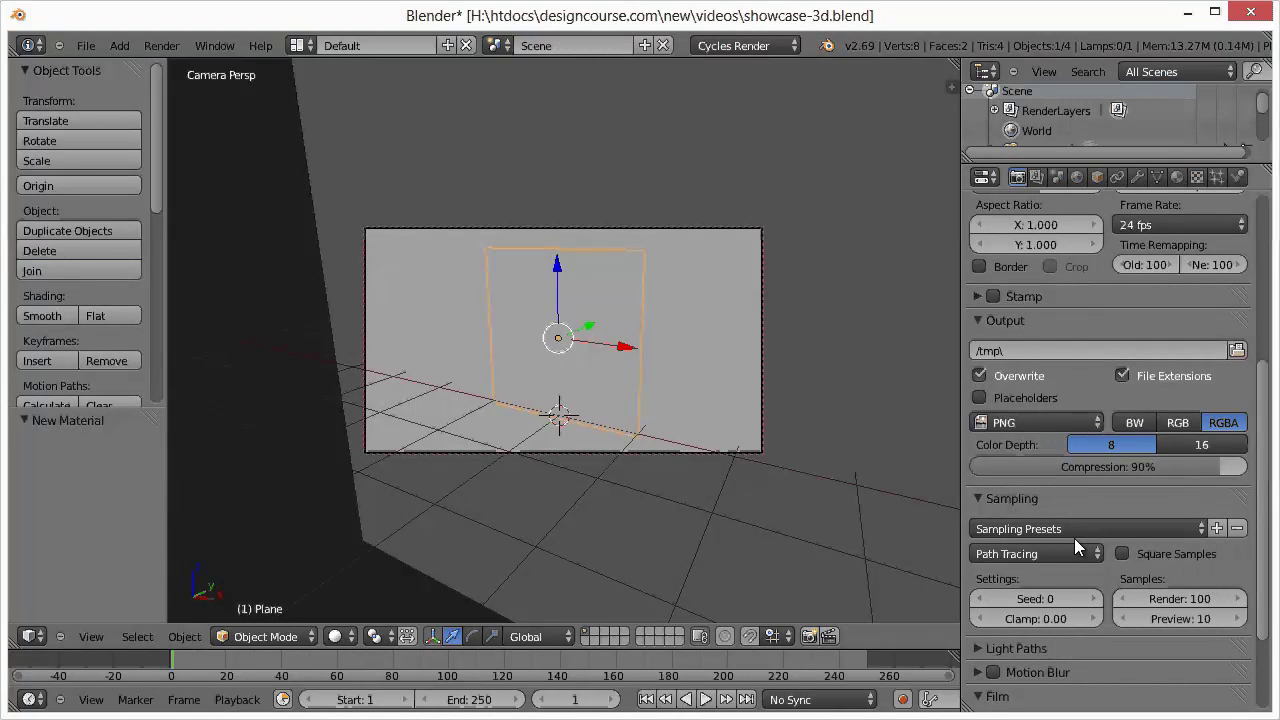
# Render the camera view to check the scene's lighting, and return to the 3D view
pyautogui.scroll(5, 1036, 527)
pyautogui.scroll(2, 1017, 288)
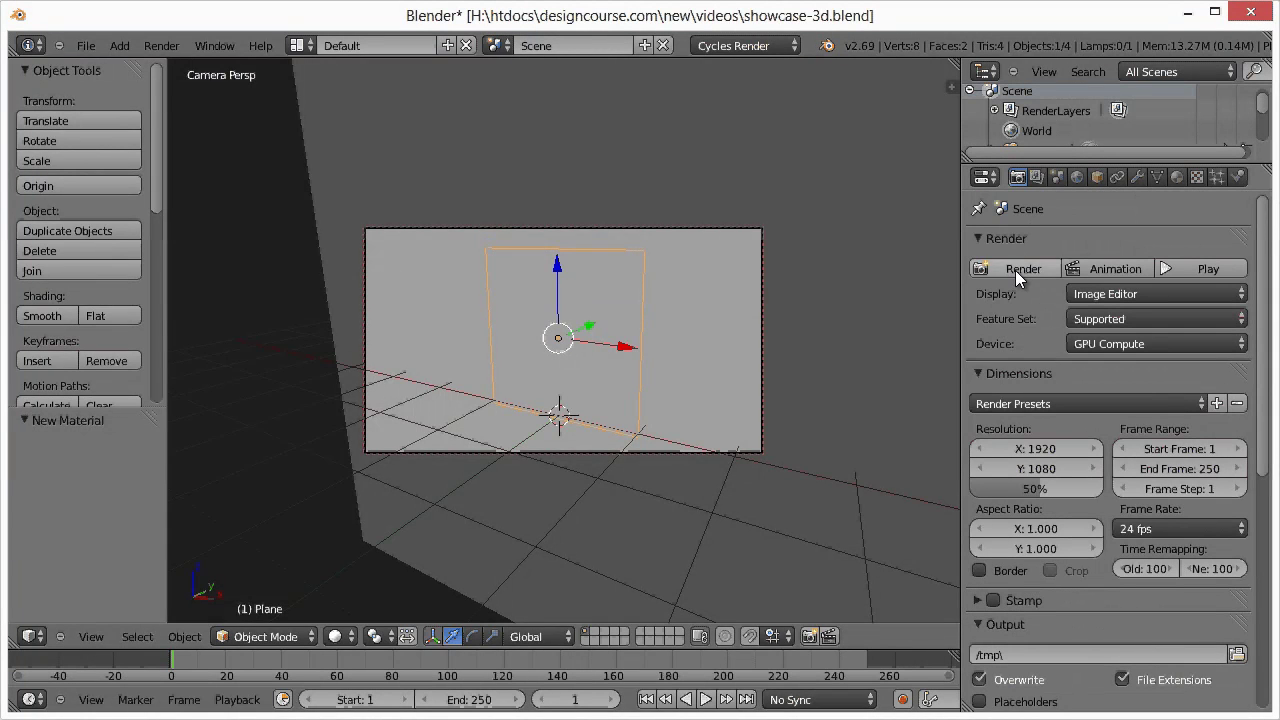
pyautogui.click(1015, 270)
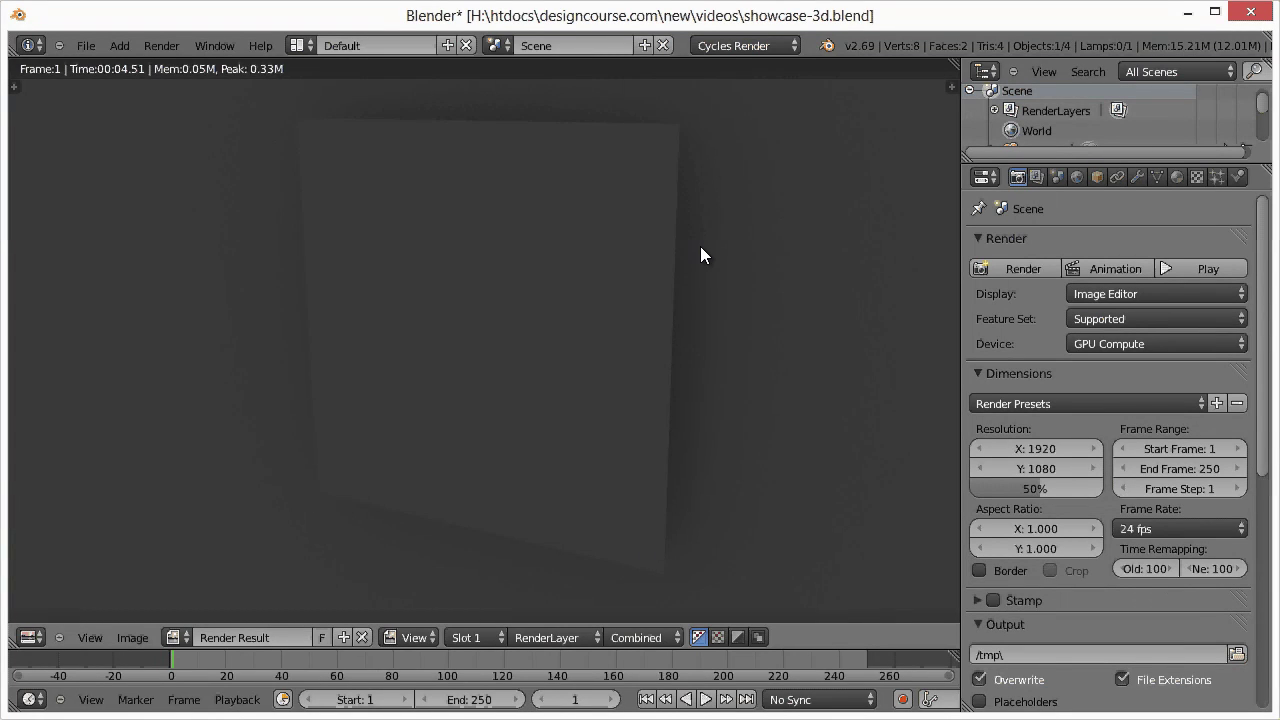
pyautogui.press('Escape')
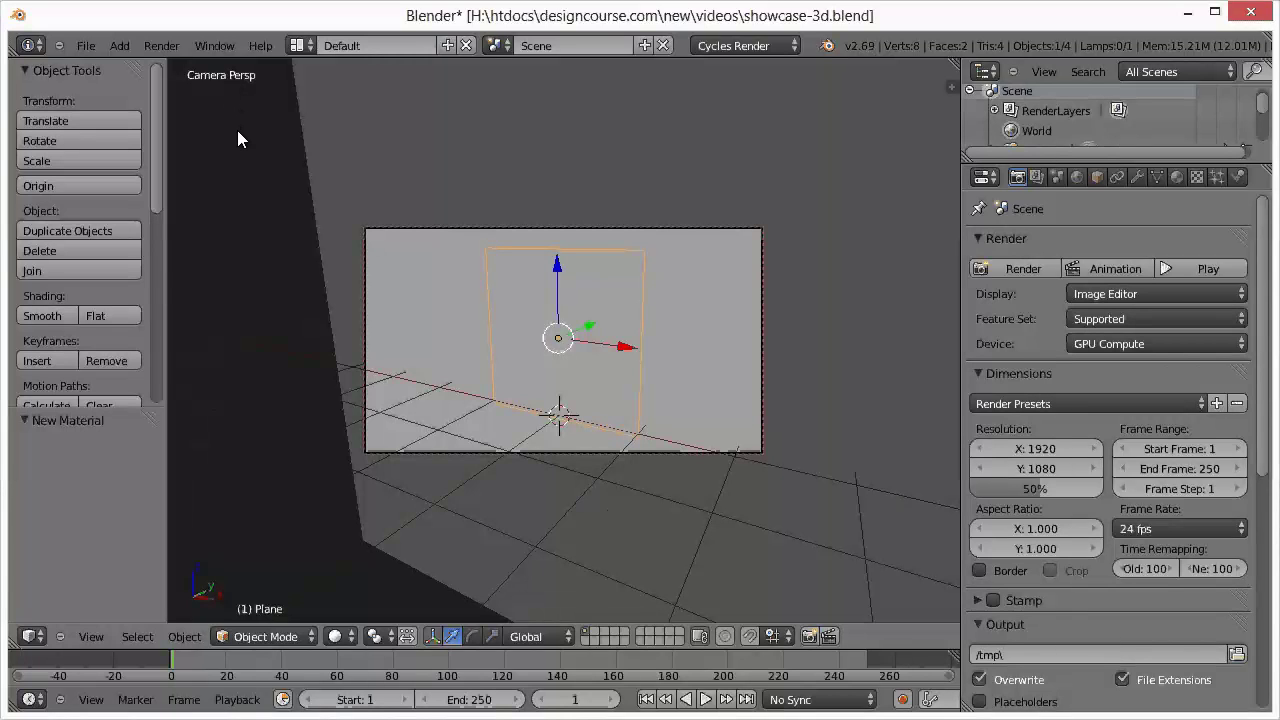
pyautogui.press('KP_0')
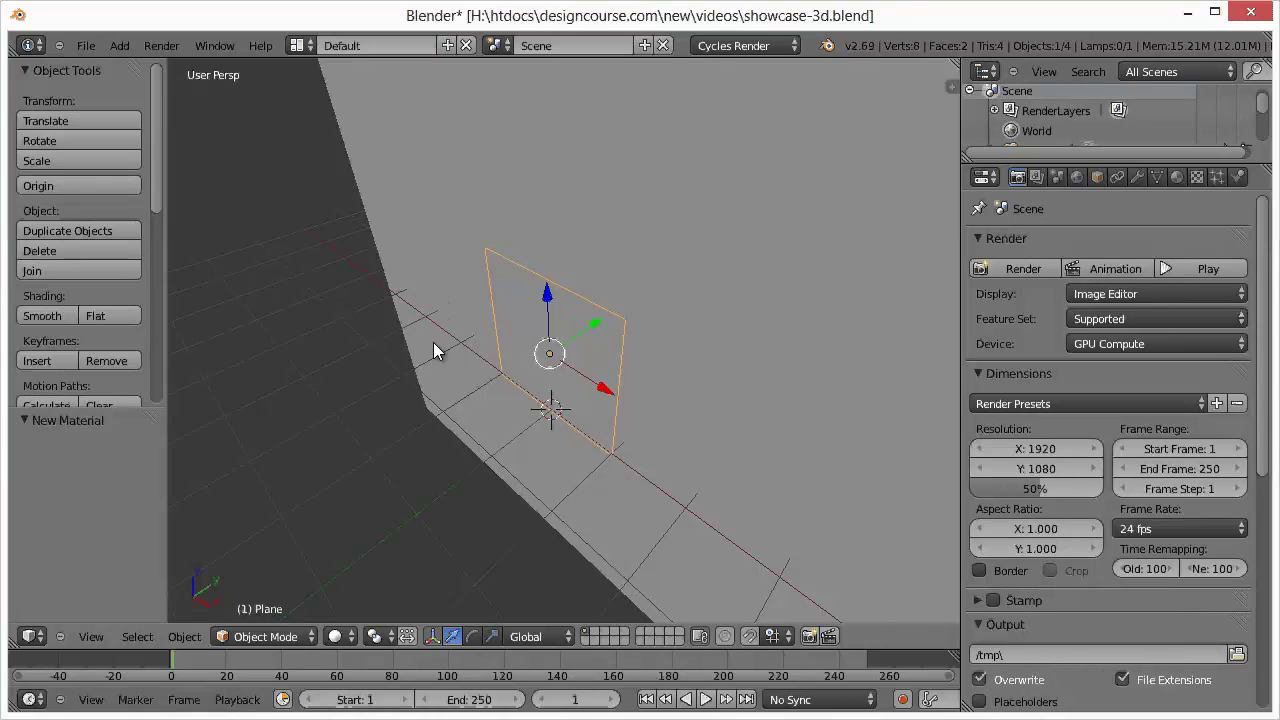
pyautogui.moveTo(431, 360); pyautogui.dragTo(663, 314, button='middle')
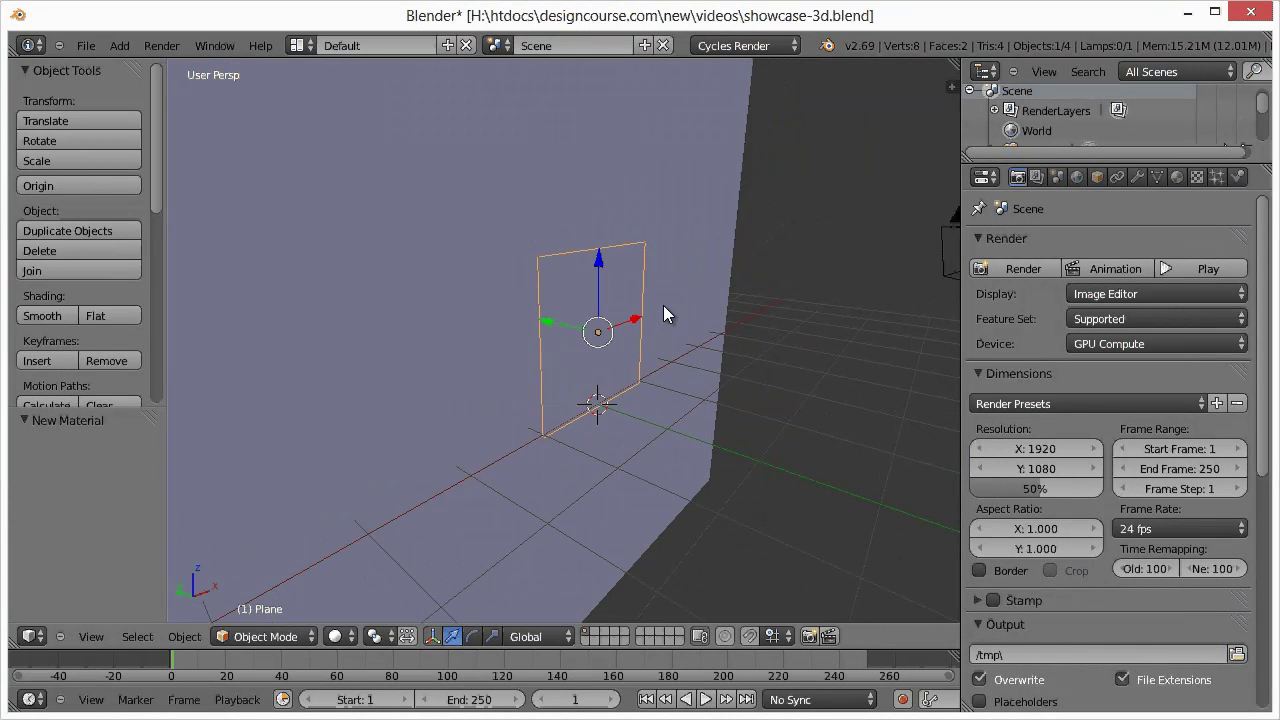
pyautogui.press('KP_0')
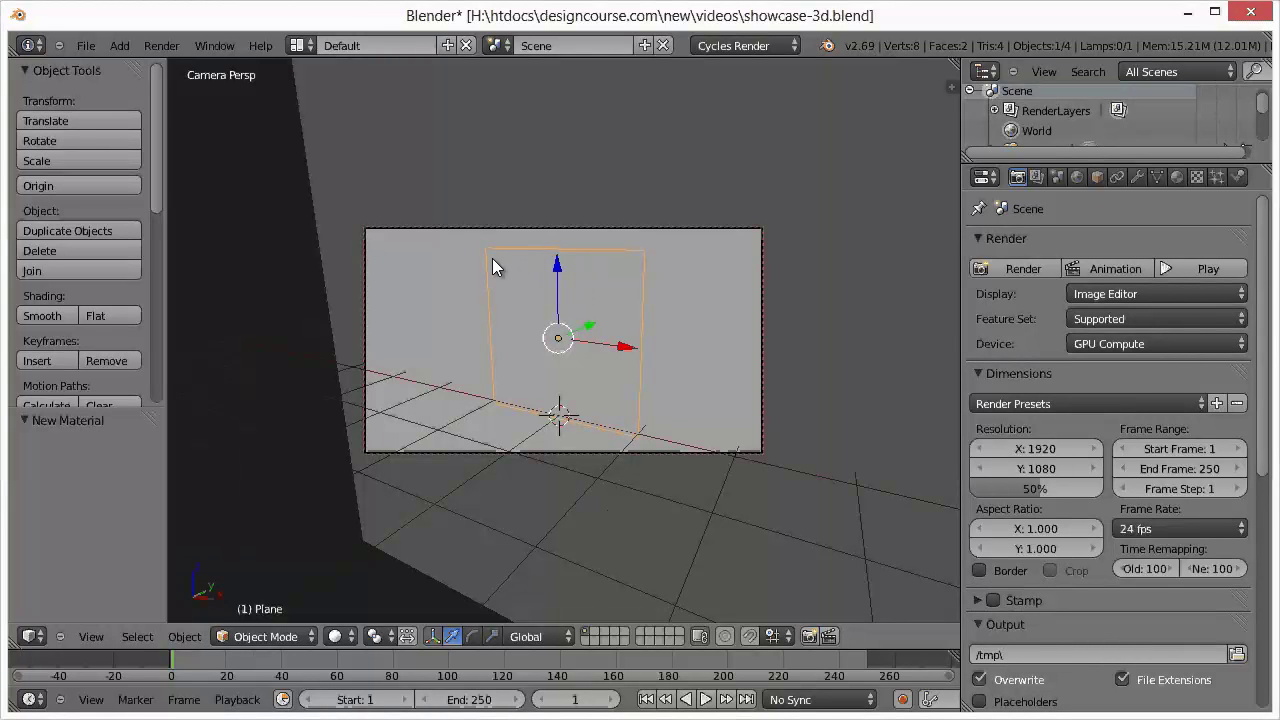
pyautogui.press('KP_0')
pyautogui.moveTo(451, 371); pyautogui.dragTo(315, 358, button='middle')
pyautogui.scroll(3, 315, 358)
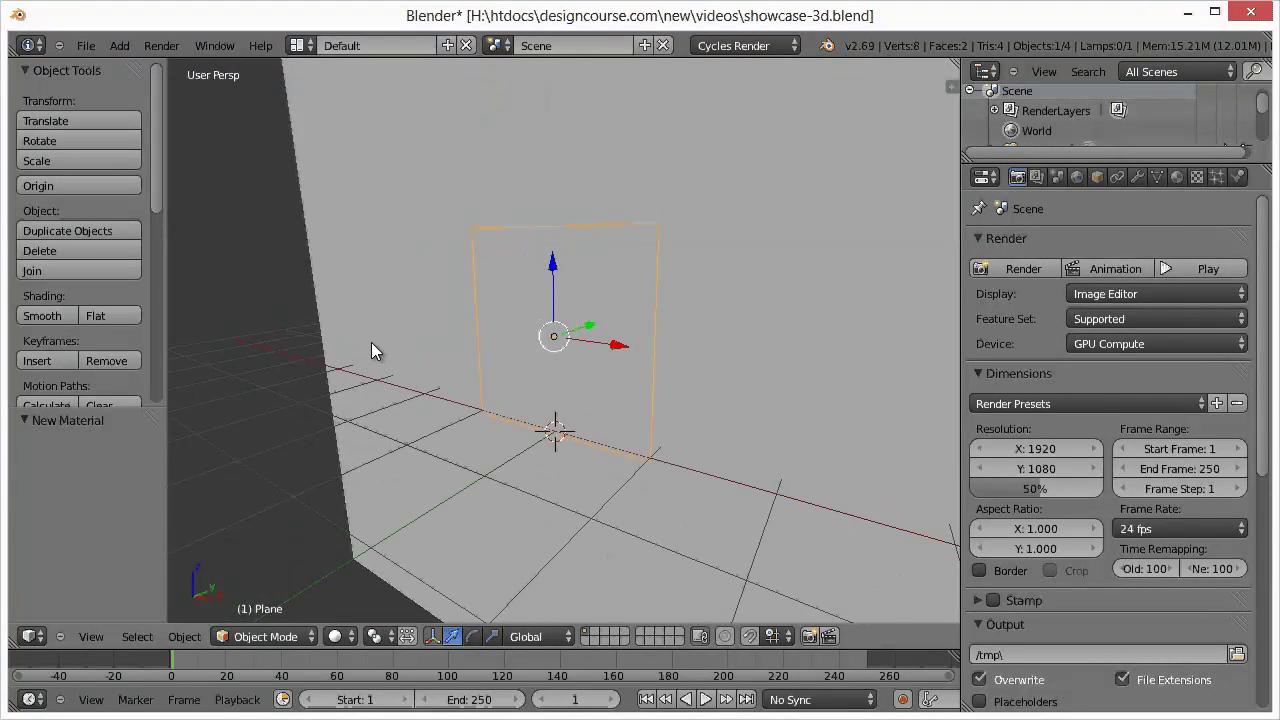
# Set the world surface color to pure white (R, G and B 1.000)
pyautogui.click(1078, 177)
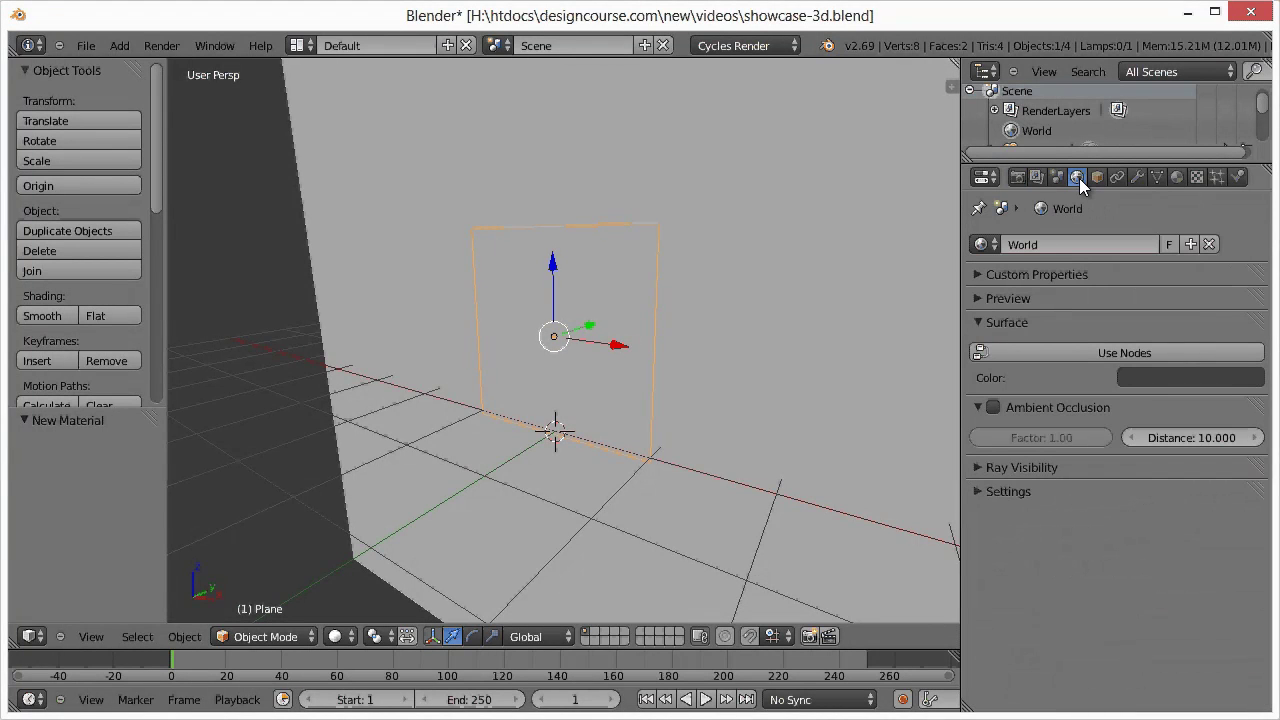
pyautogui.click(1120, 376)
pyautogui.moveTo(1247, 148); pyautogui.dragTo(1246, 112)
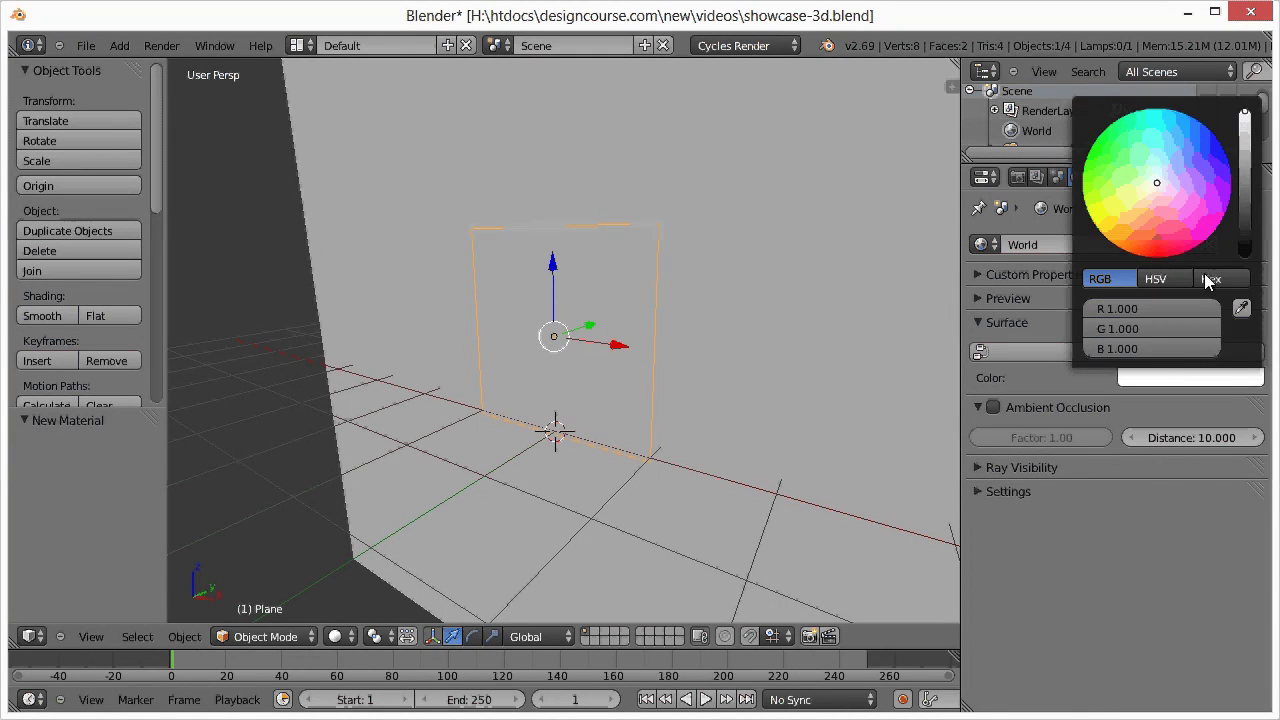
# Render the scene from the camera again to check the white world lighting, and close the result
pyautogui.click(1020, 179)
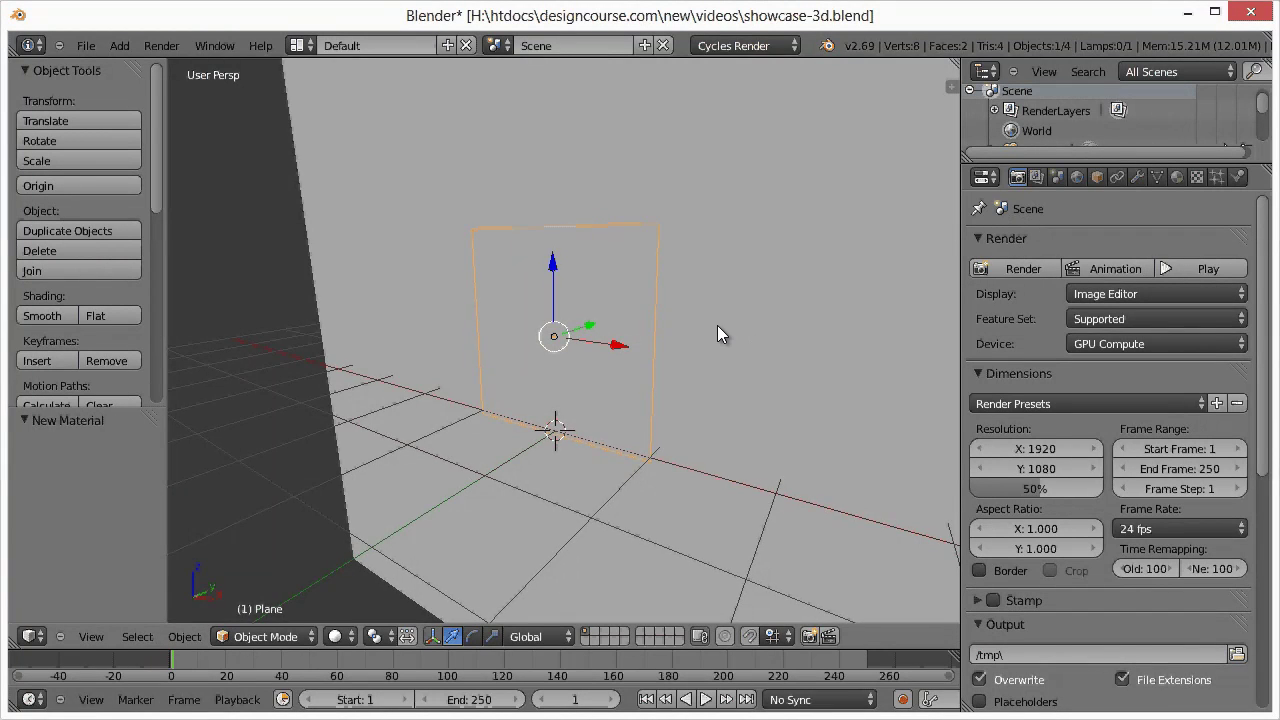
pyautogui.press('KP_0')
pyautogui.click(1027, 271)
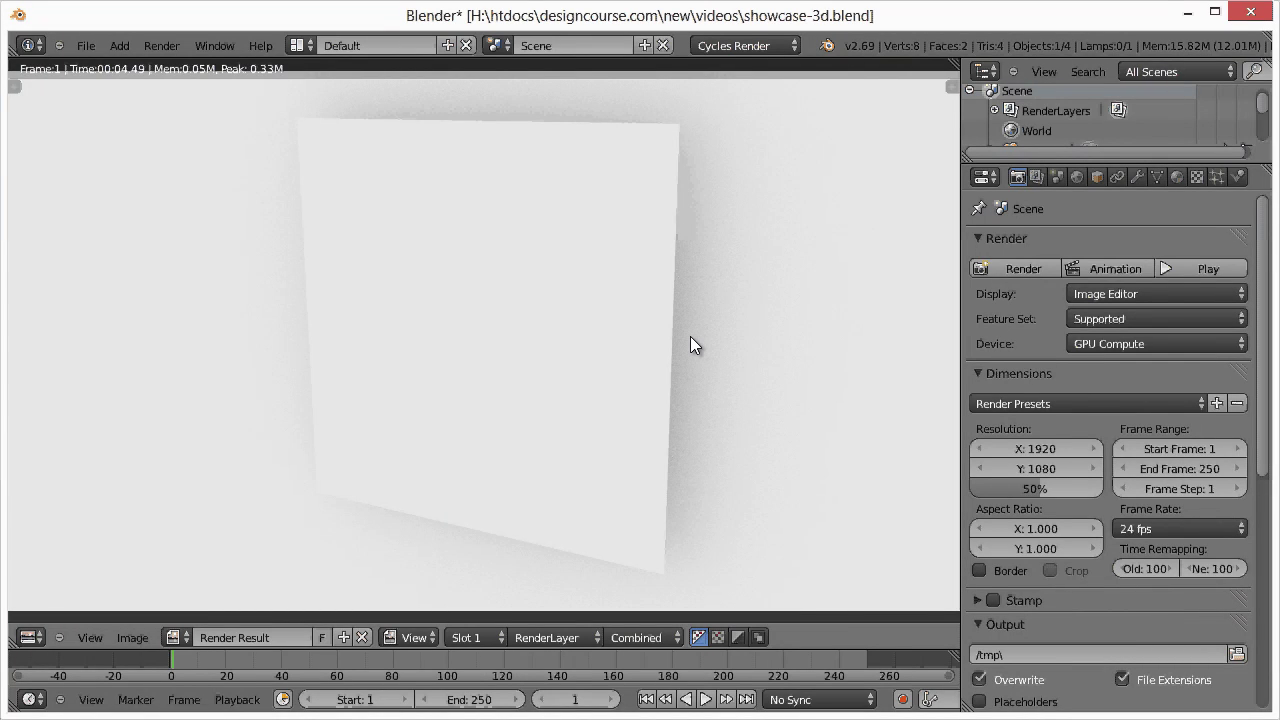
pyautogui.press('Escape')
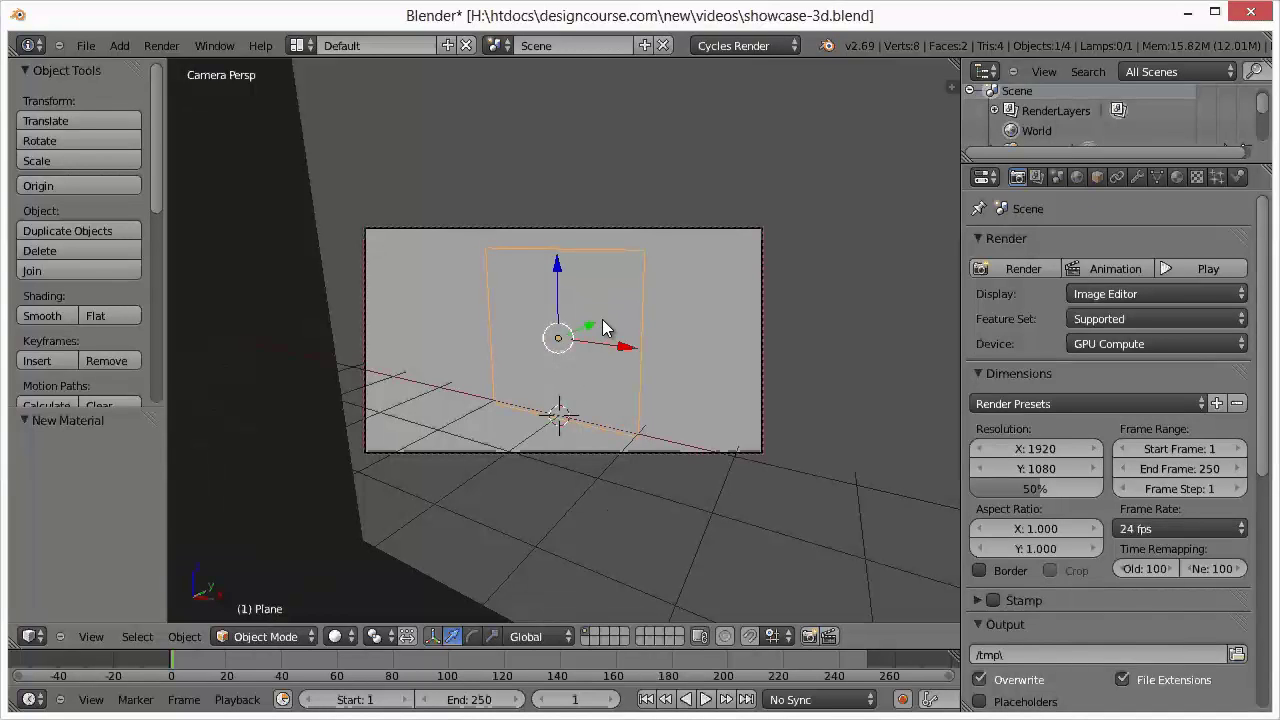
# Leave the camera view, split the 3D view into two side-by-side areas, and turn the new one into a Node Editor
pyautogui.press('Tab')
pyautogui.press('Tab')
pyautogui.press('KP_0')
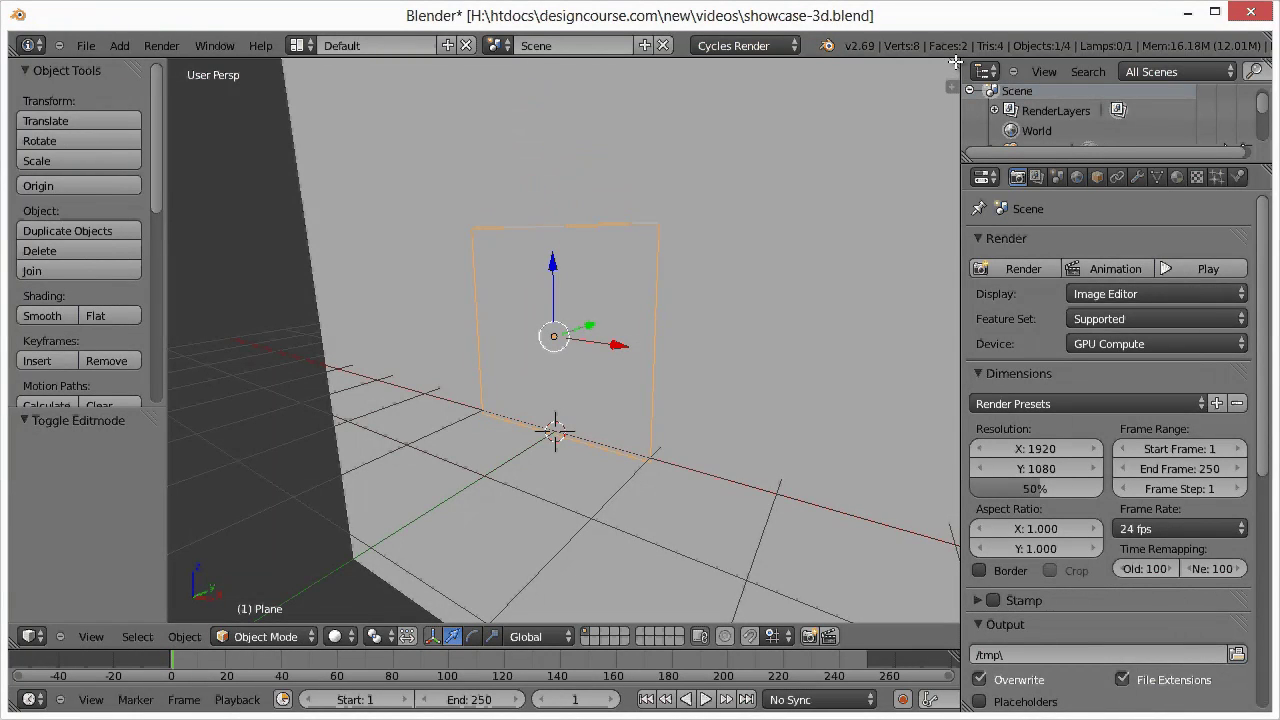
pyautogui.moveTo(953, 63); pyautogui.dragTo(628, 62)
pyautogui.moveTo(546, 66); pyautogui.dragTo(480, 63)
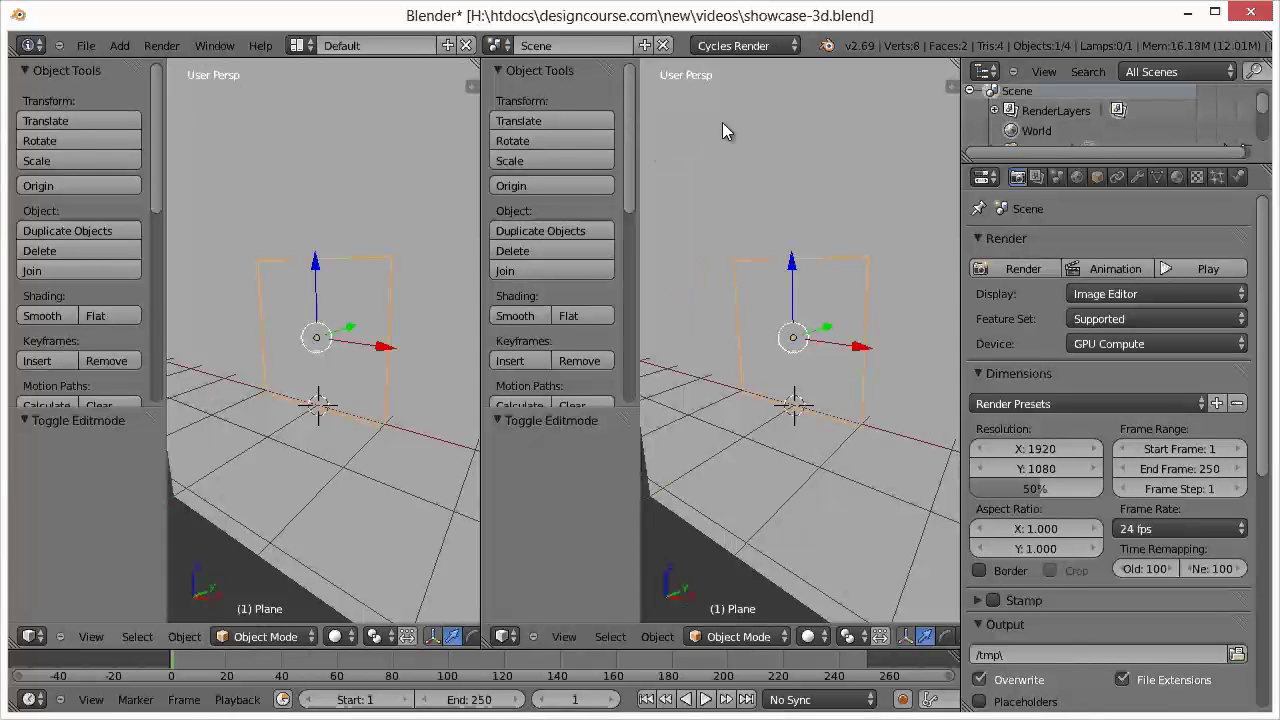
pyautogui.click(507, 636)
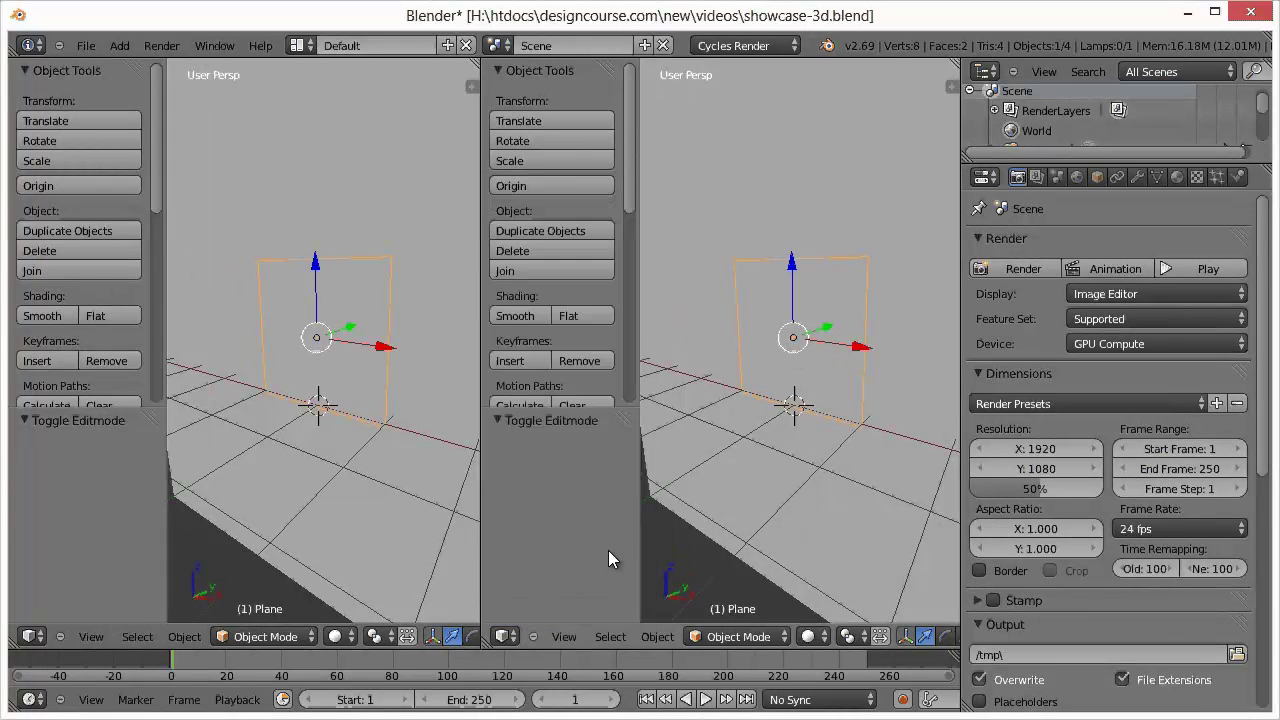
pyautogui.click(507, 636)
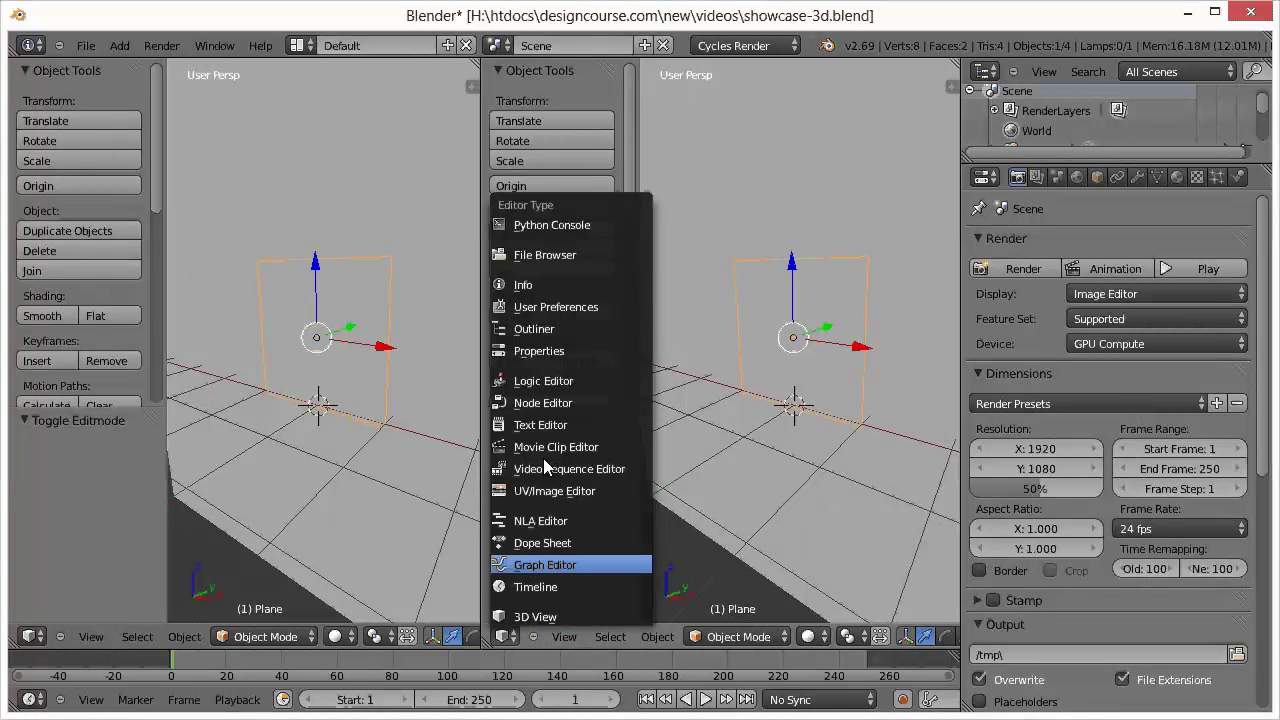
pyautogui.click(550, 403)
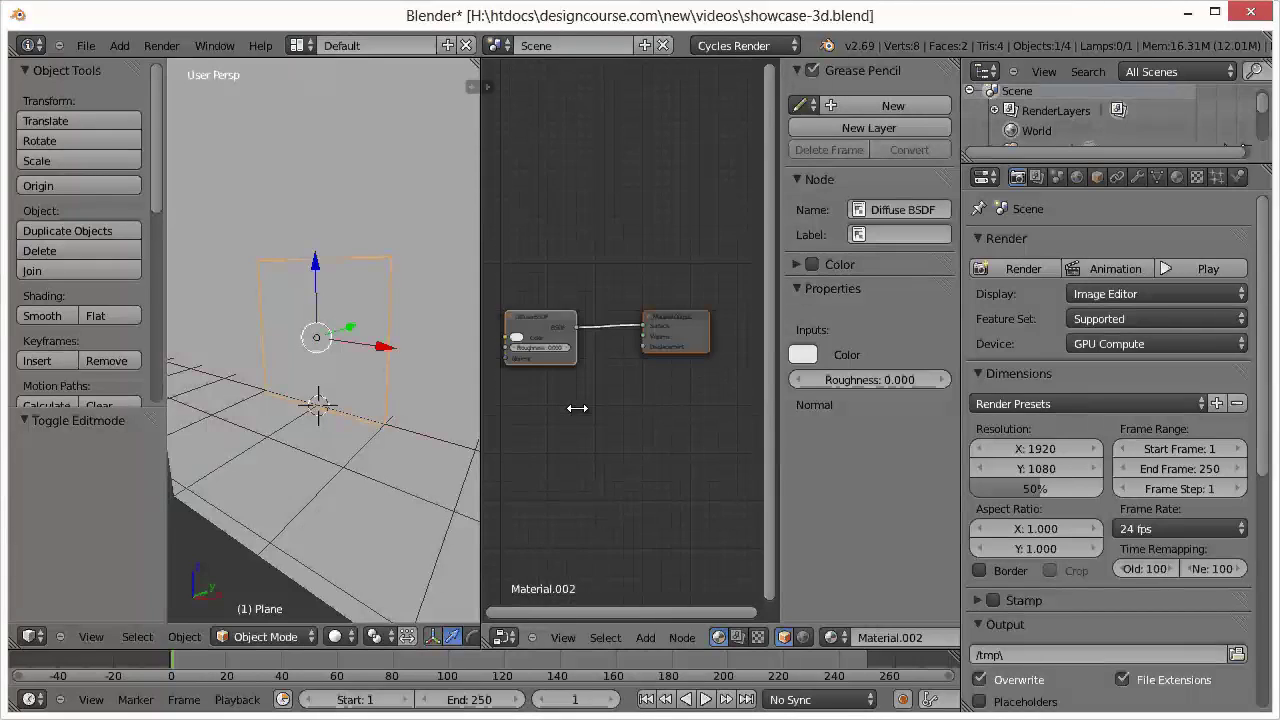
# Enlarge the Node Editor at the expense of the 3D view so both material nodes fit inside it
pyautogui.scroll(2, 577, 408)
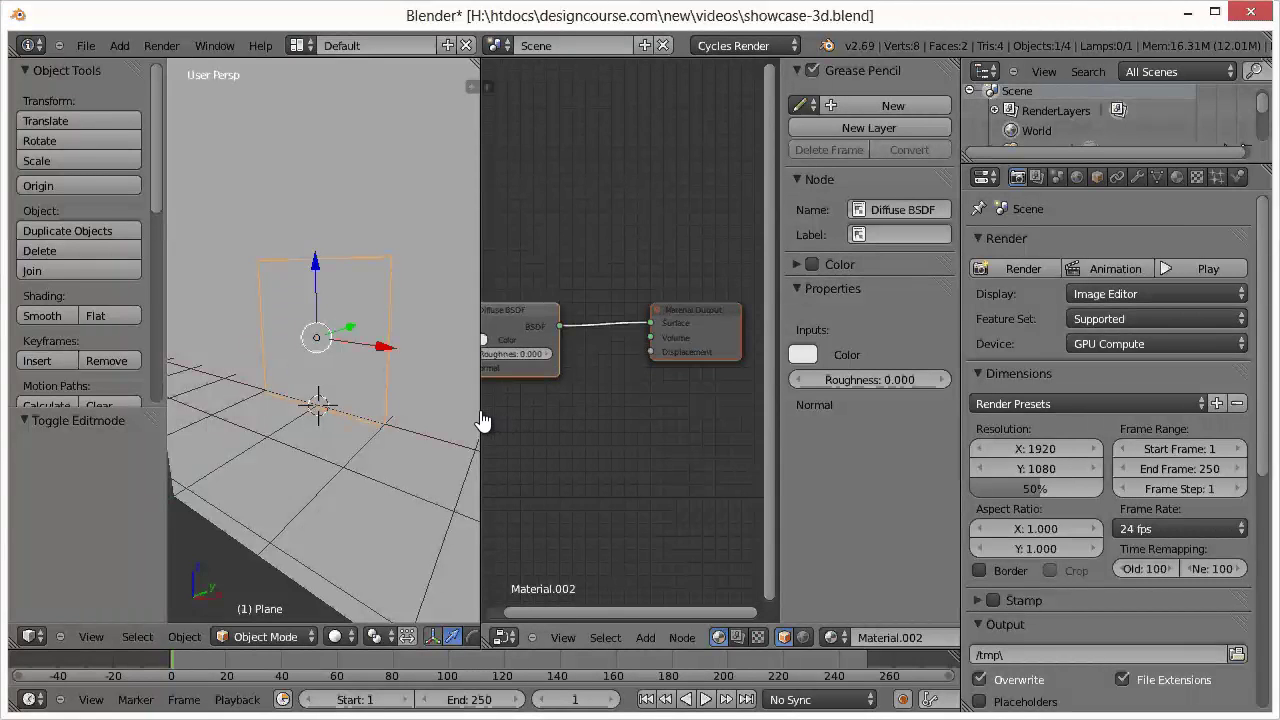
pyautogui.moveTo(480, 414); pyautogui.dragTo(428, 428)
pyautogui.moveTo(351, 427); pyautogui.dragTo(305, 432)
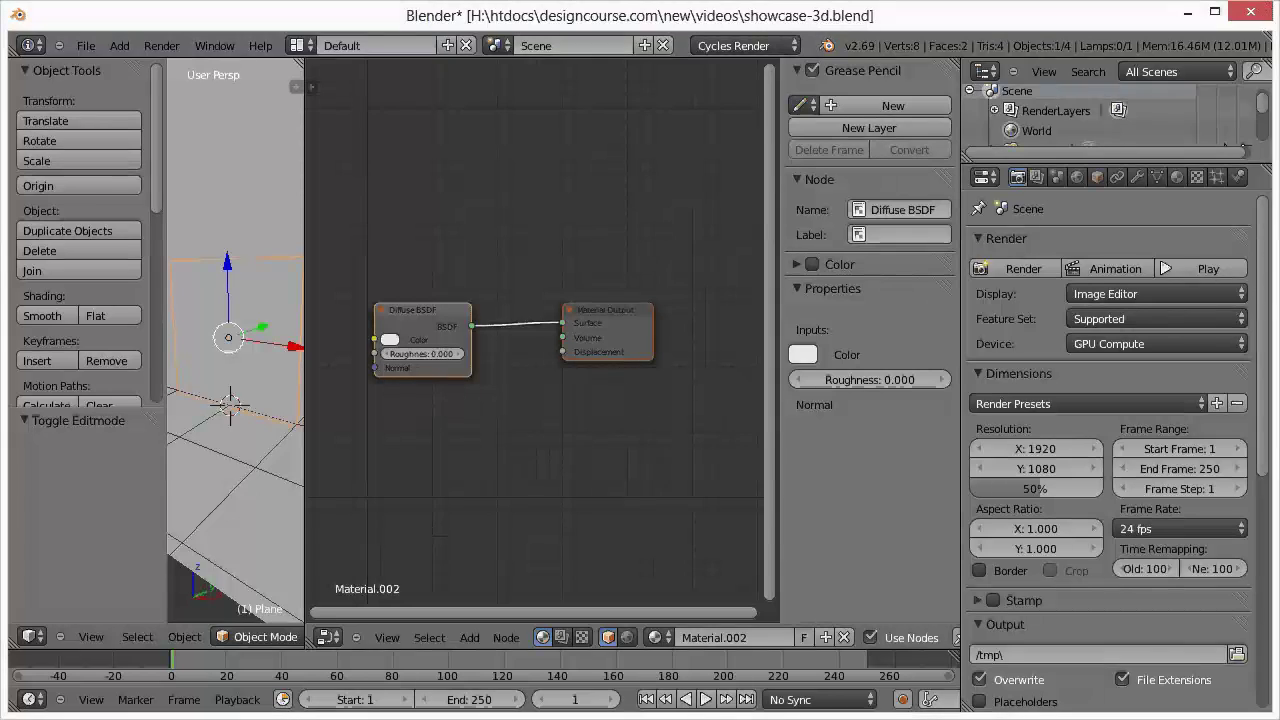
# Move the small plane's Diffuse BSDF node up and closer to the Material Output, and compare its nodes with the large plane's
pyautogui.moveTo(418, 311); pyautogui.dragTo(452, 281)
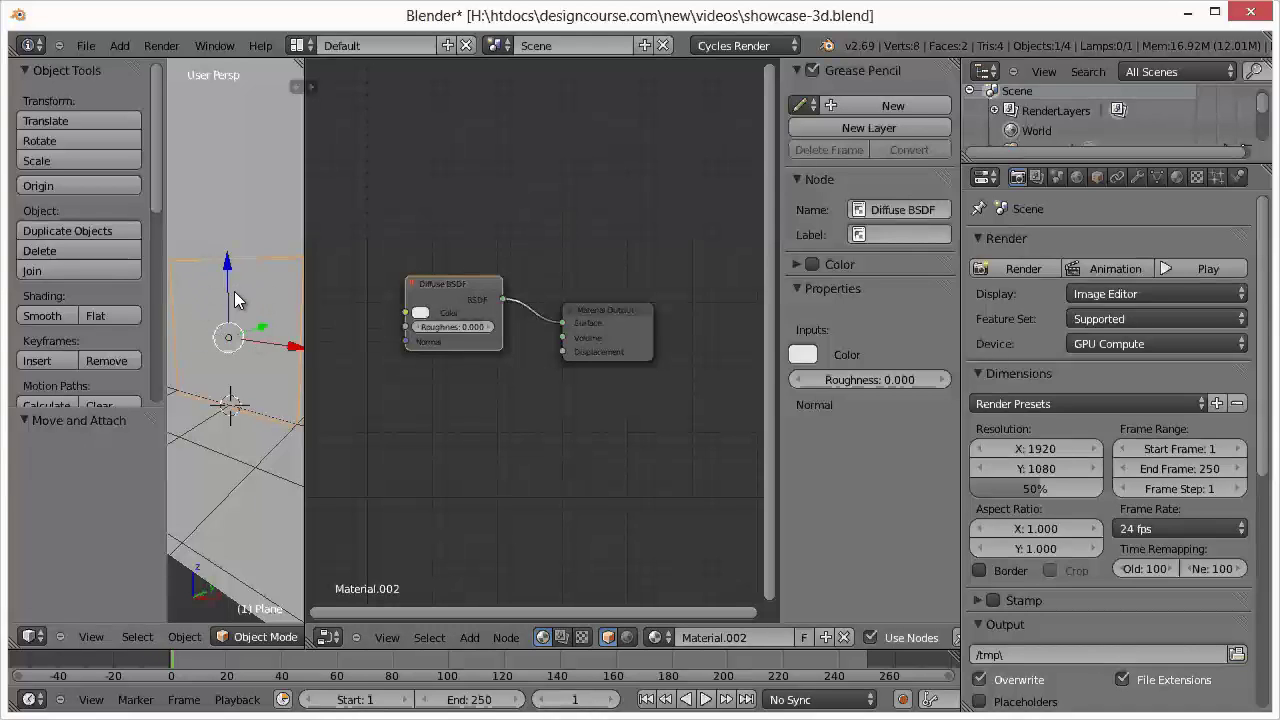
pyautogui.rightClick(244, 182)
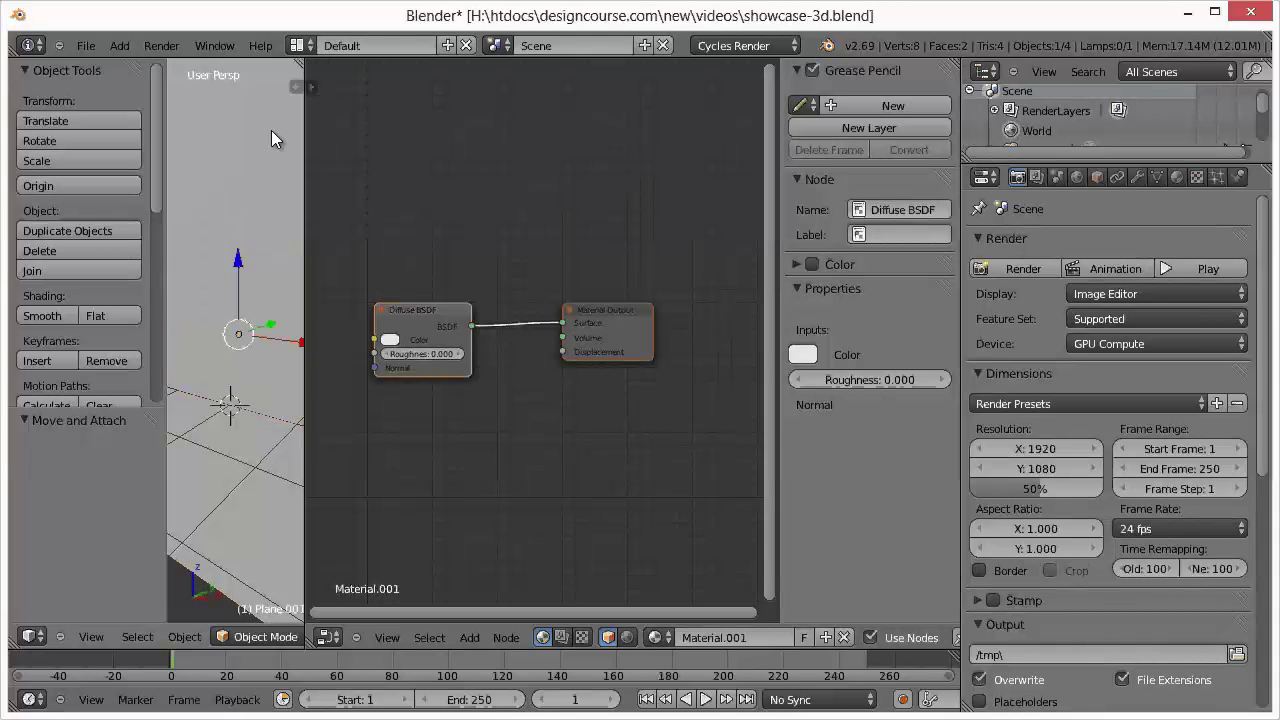
pyautogui.rightClick(280, 335)
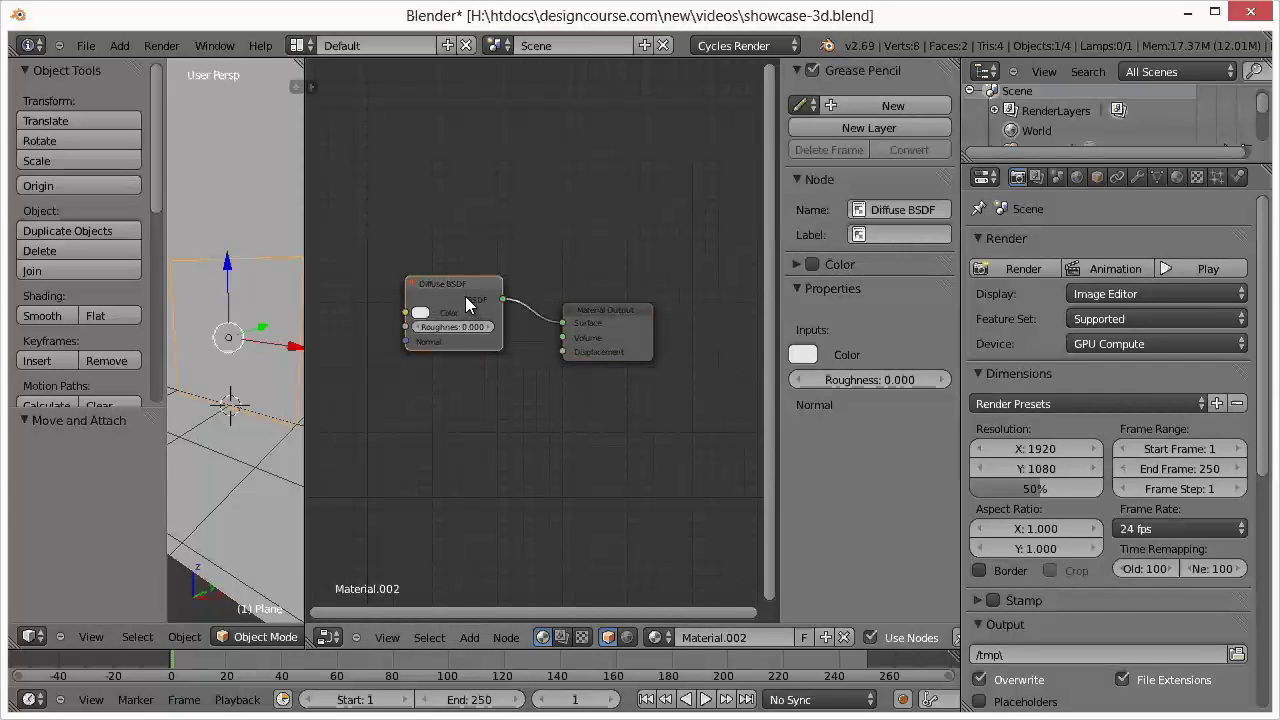
# Space out the Diffuse BSDF and Material Output nodes, and cut the link between them
pyautogui.moveTo(493, 291); pyautogui.dragTo(509, 291)
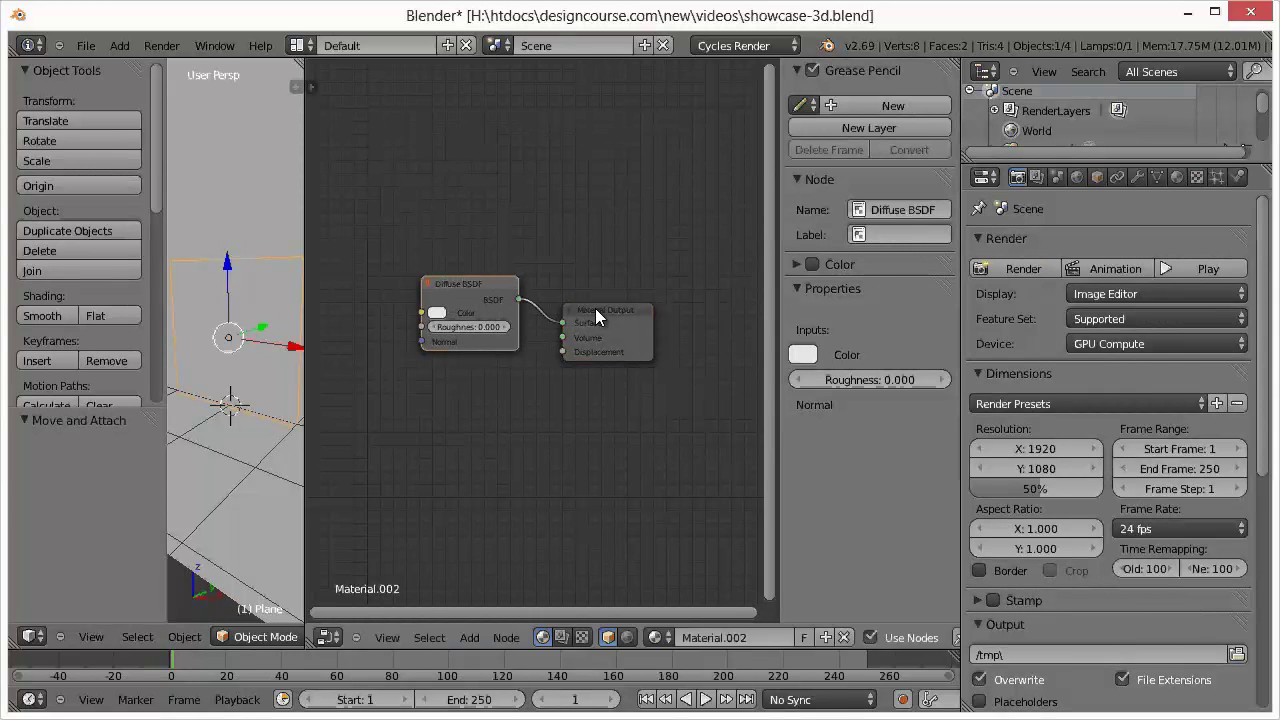
pyautogui.moveTo(595, 308); pyautogui.dragTo(677, 312)
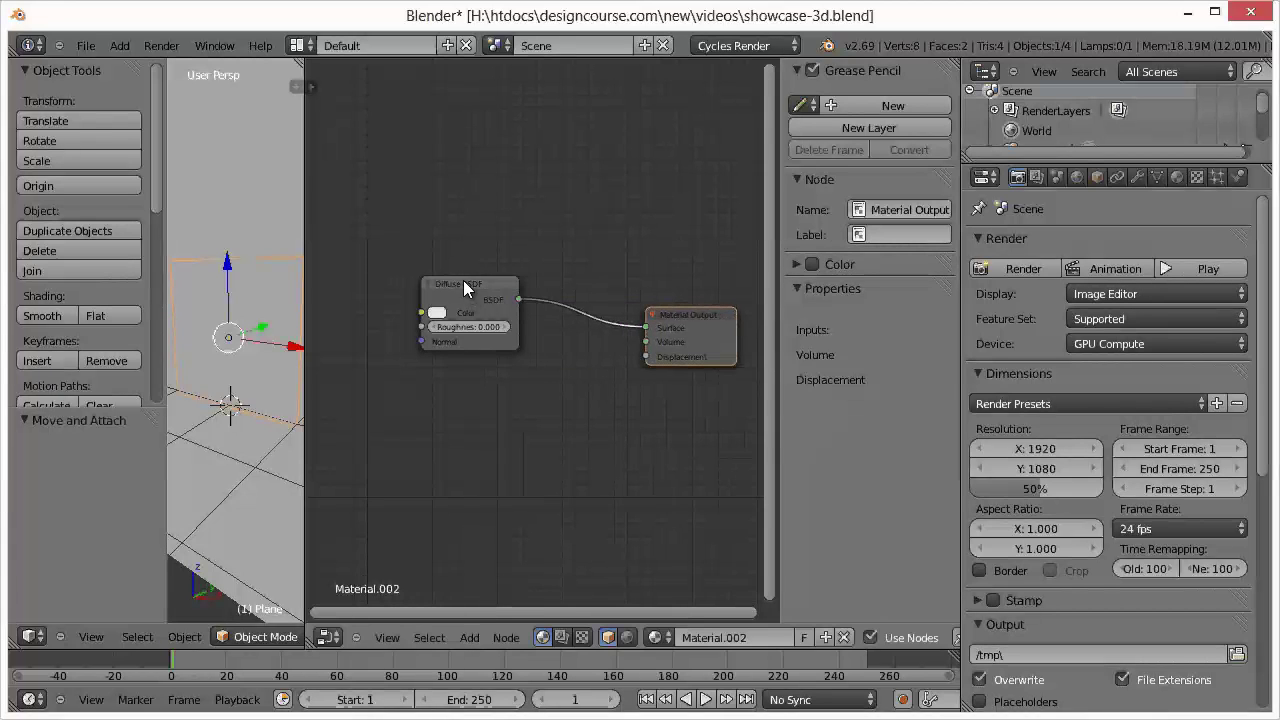
pyautogui.moveTo(463, 280); pyautogui.dragTo(549, 278)
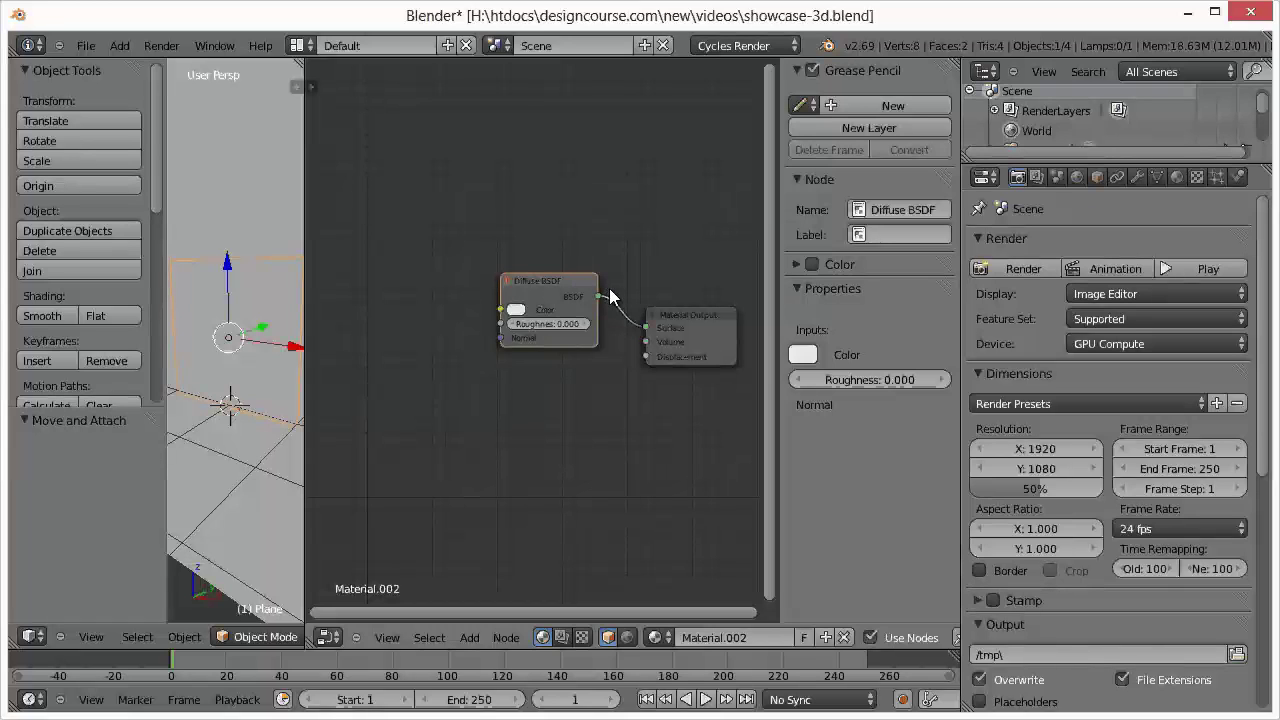
pyautogui.moveTo(550, 278)
pyautogui.mouseDown()
pyautogui.moveTo(529, 264)
pyautogui.moveTo(563, 262)
pyautogui.mouseUp()
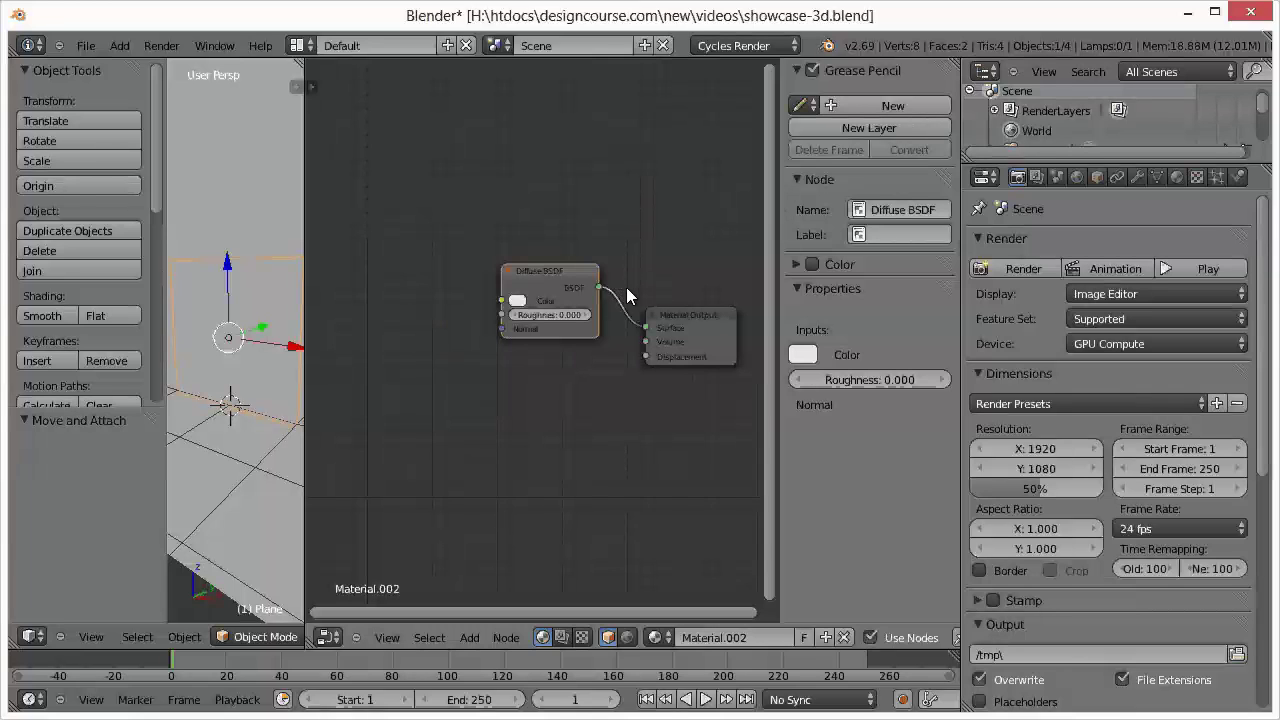
pyautogui.moveTo(622, 334)
pyautogui.keyDown('ctrl'); pyautogui.mouseDown(button='right')
pyautogui.moveTo(637, 257)
pyautogui.moveTo(619, 276)
pyautogui.mouseUp(button='right'); pyautogui.keyUp('ctrl')
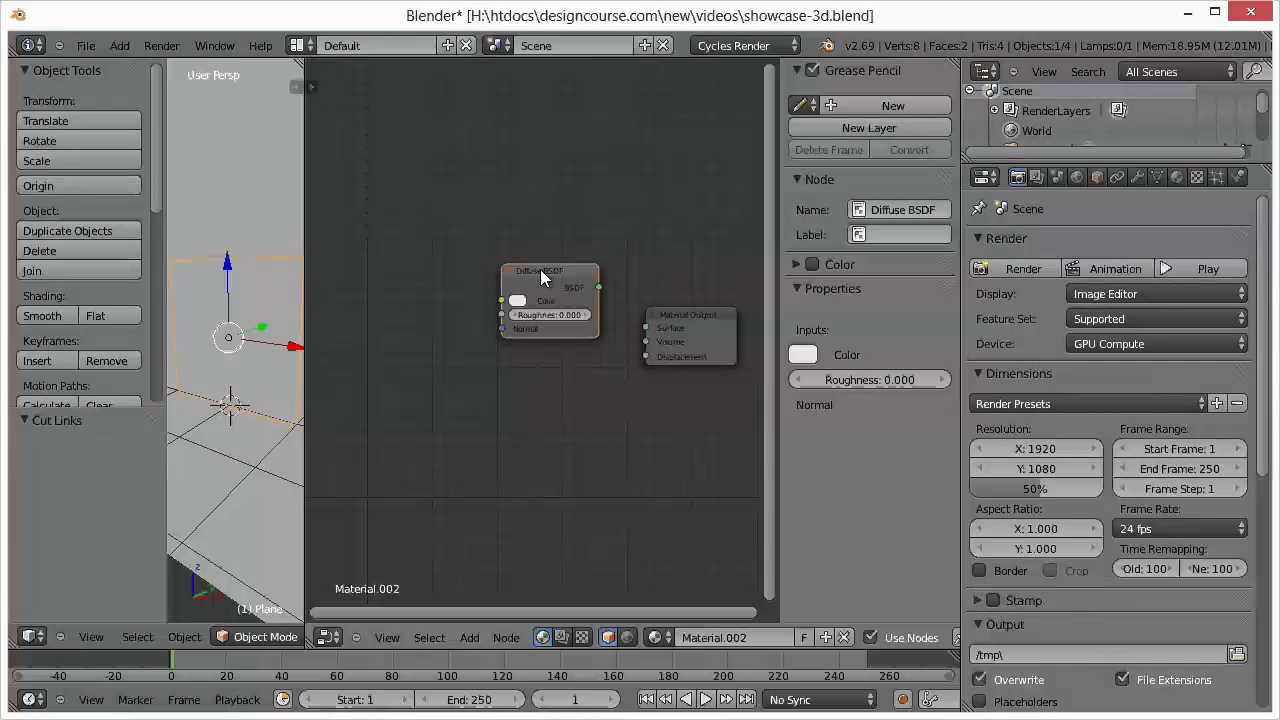
pyautogui.moveTo(540, 269); pyautogui.dragTo(500, 247)
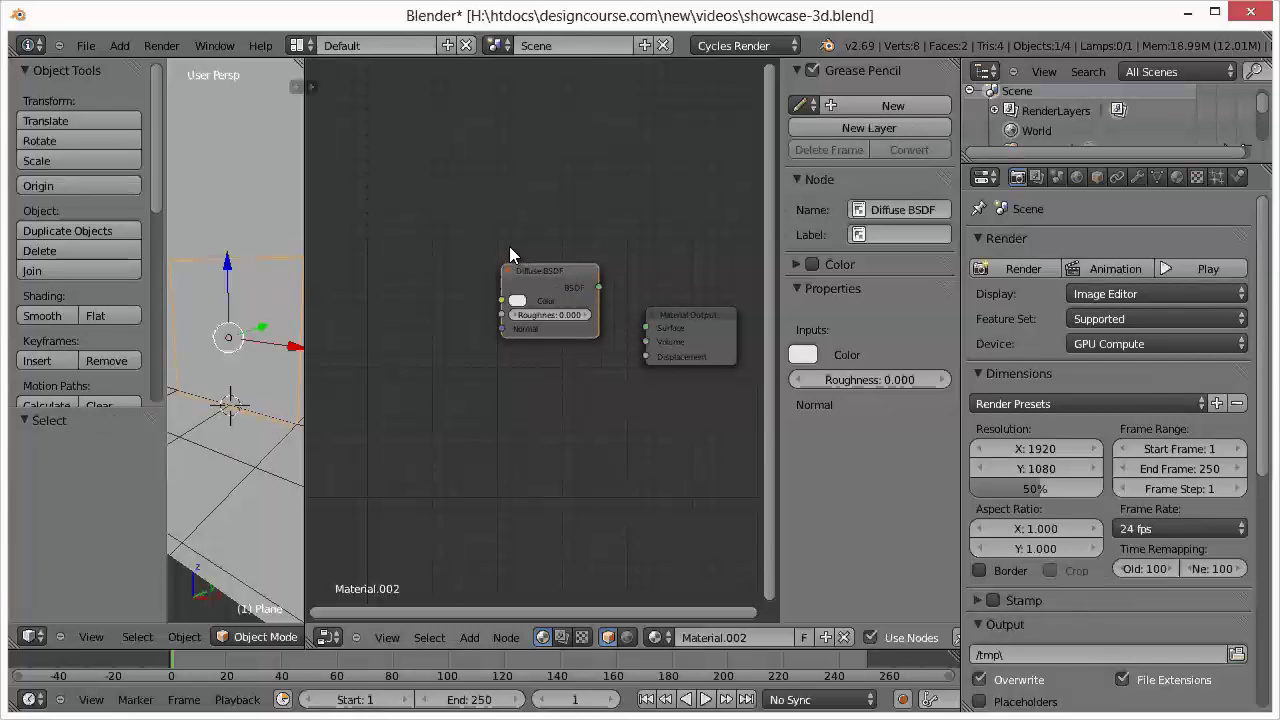
# Add a Mix Shader node before the Material Output, clear of the Diffuse BSDF, and link its output to the Surface input
pyautogui.click(469, 637)
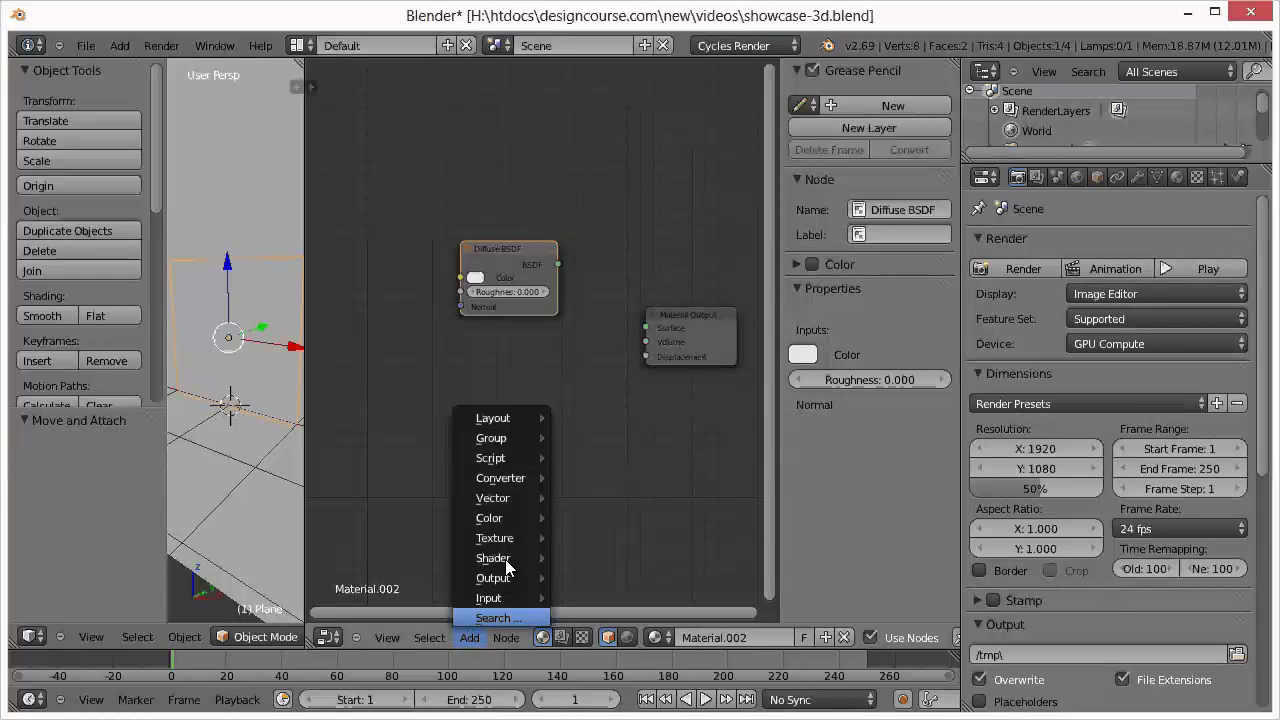
pyautogui.moveTo(506, 558)
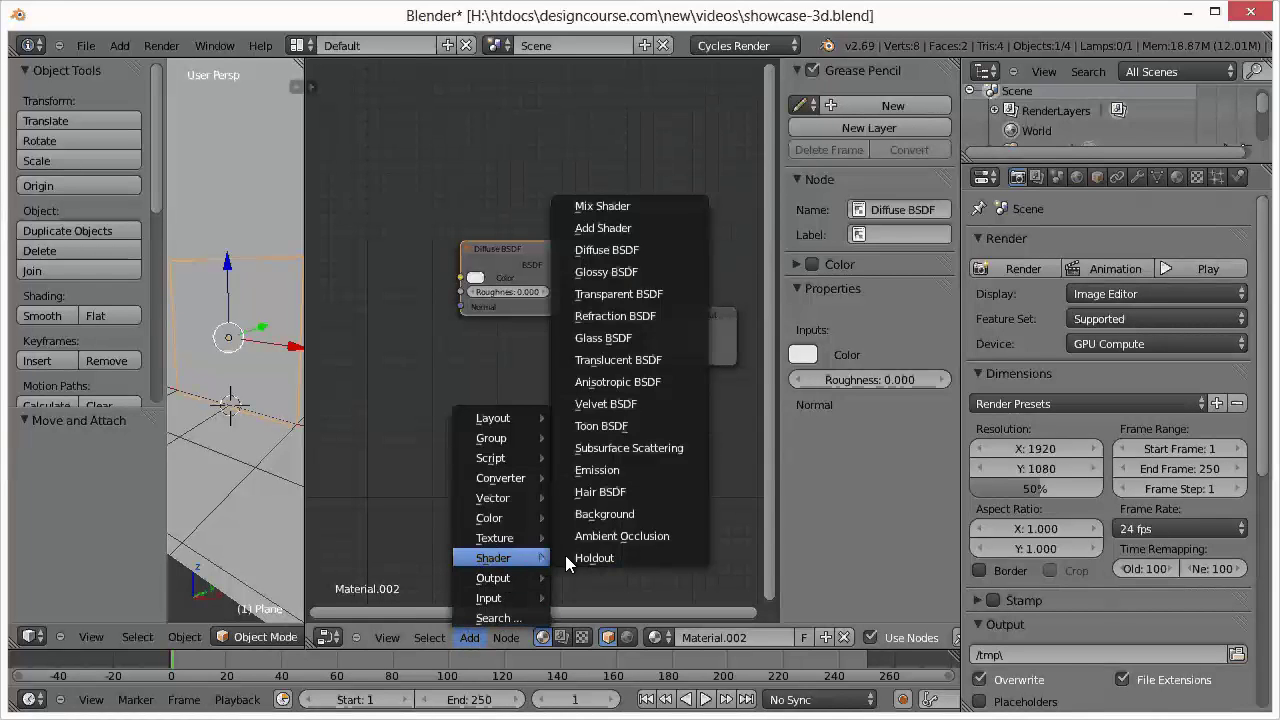
pyautogui.click(602, 206)
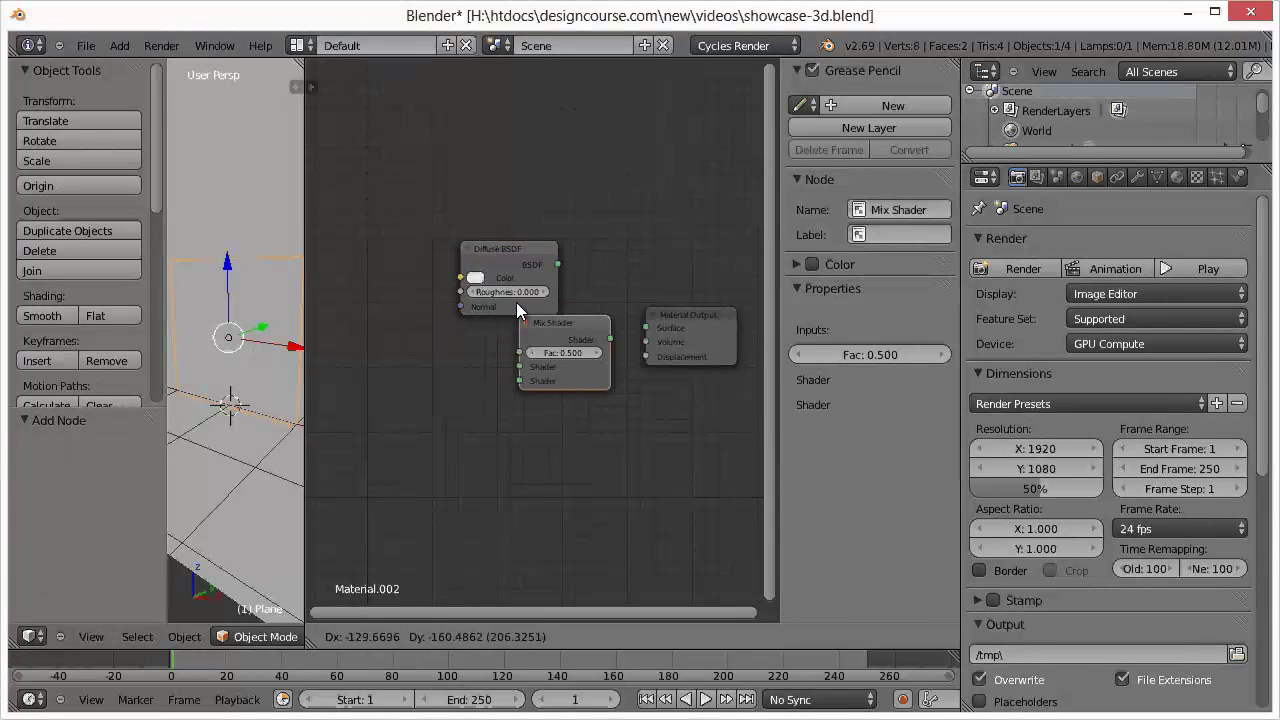
pyautogui.click(516, 283)
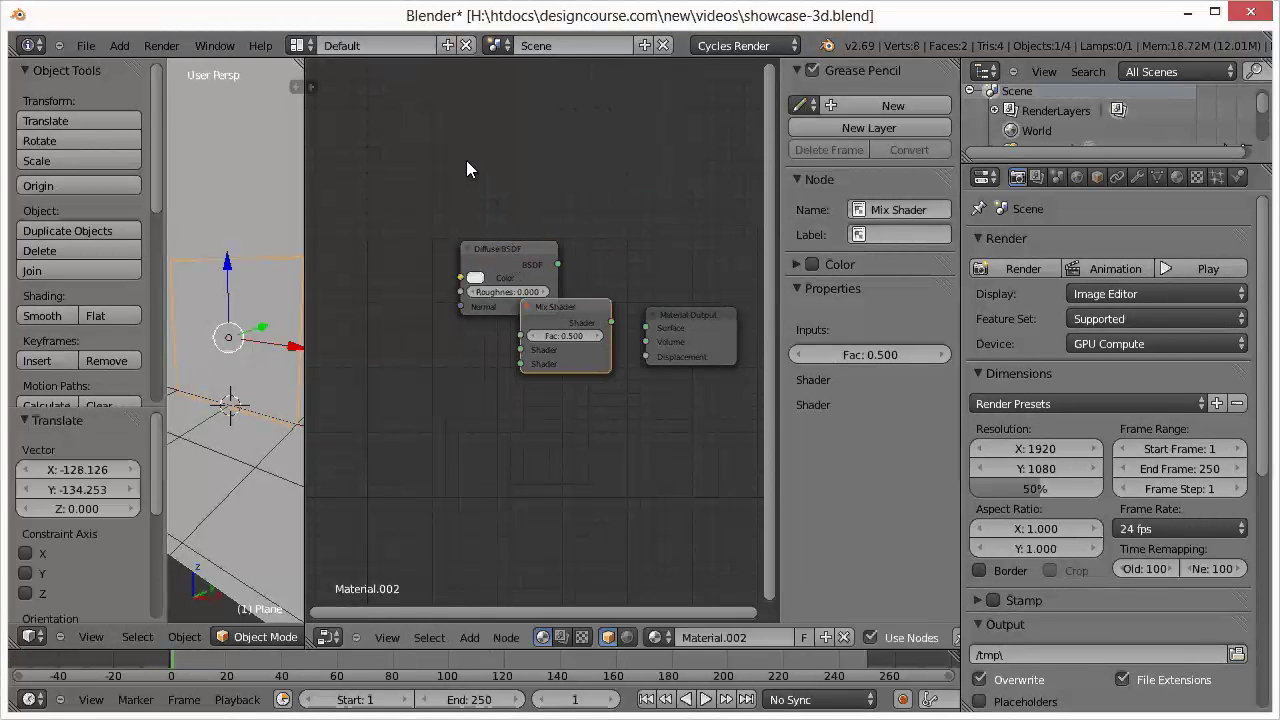
pyautogui.moveTo(500, 255); pyautogui.dragTo(464, 180)
pyautogui.click(532, 345)
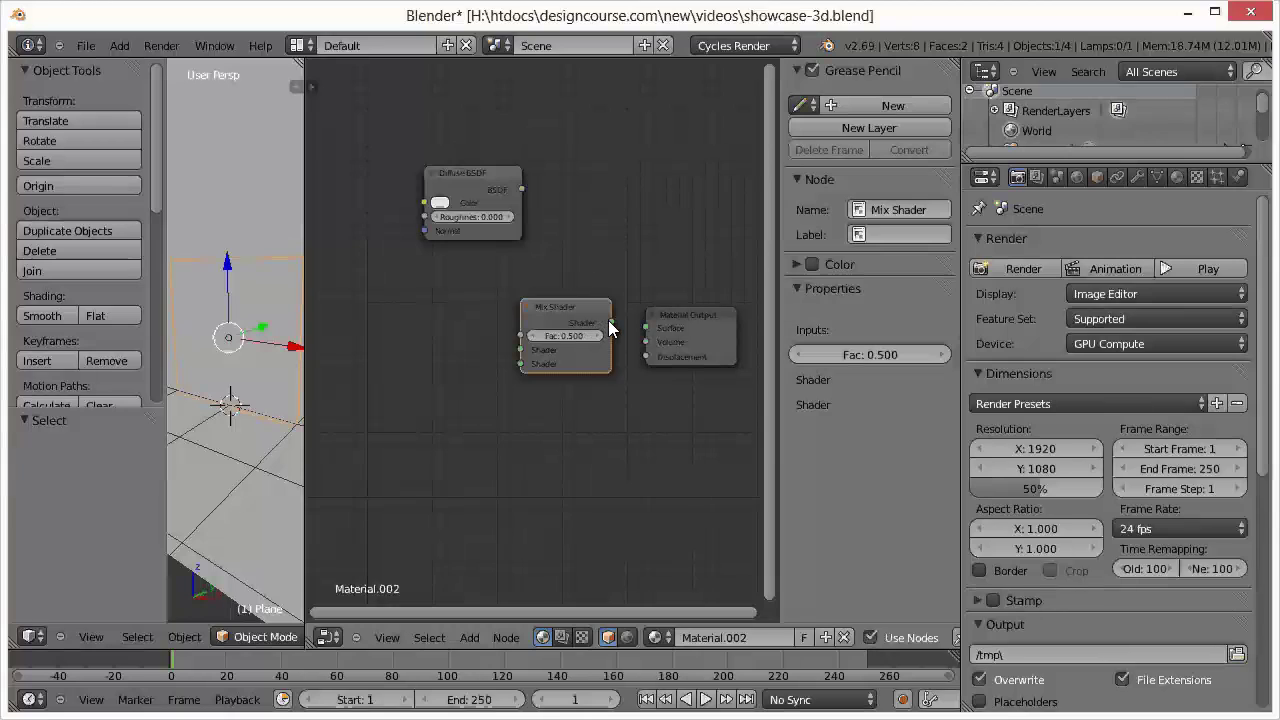
pyautogui.moveTo(613, 327); pyautogui.dragTo(647, 339)
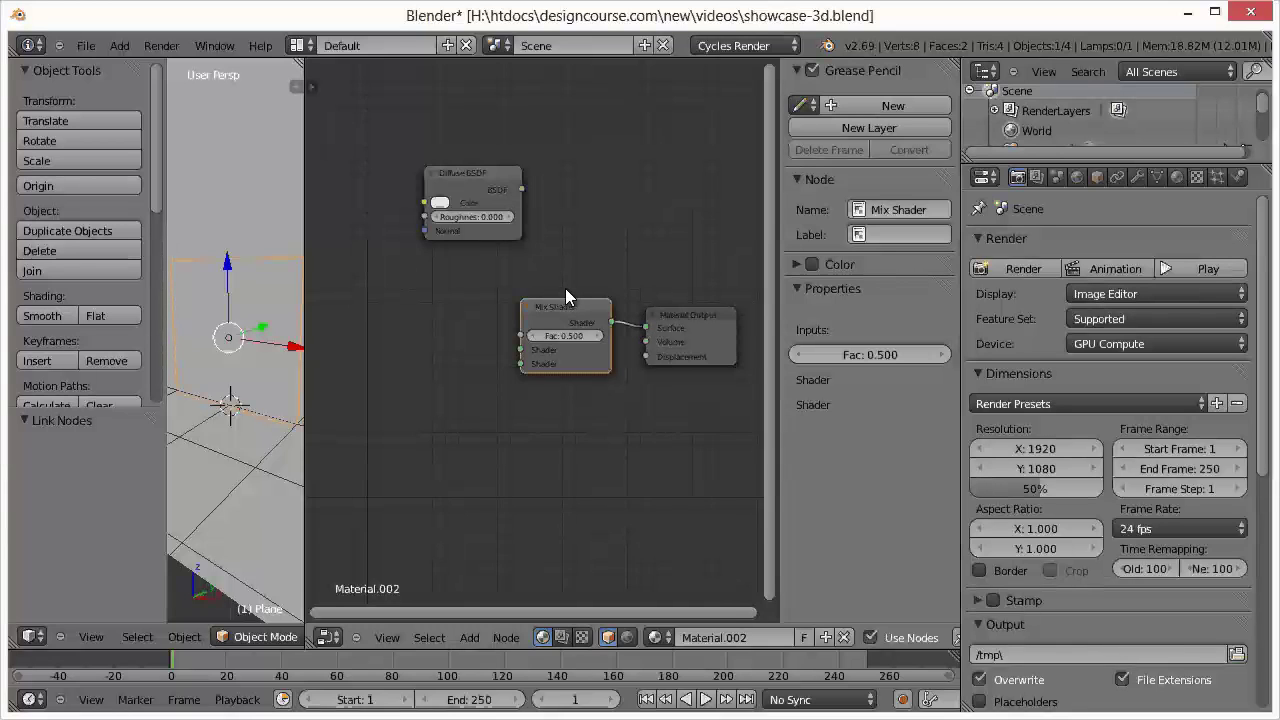
# Move the Diffuse BSDF node below the Mix Shader and link its output to the Mix Shader's second Shader input
pyautogui.scroll(1, 565, 297)
pyautogui.keyDown('ctrl'); pyautogui.scroll(-1, 634, 616); pyautogui.keyUp('ctrl')
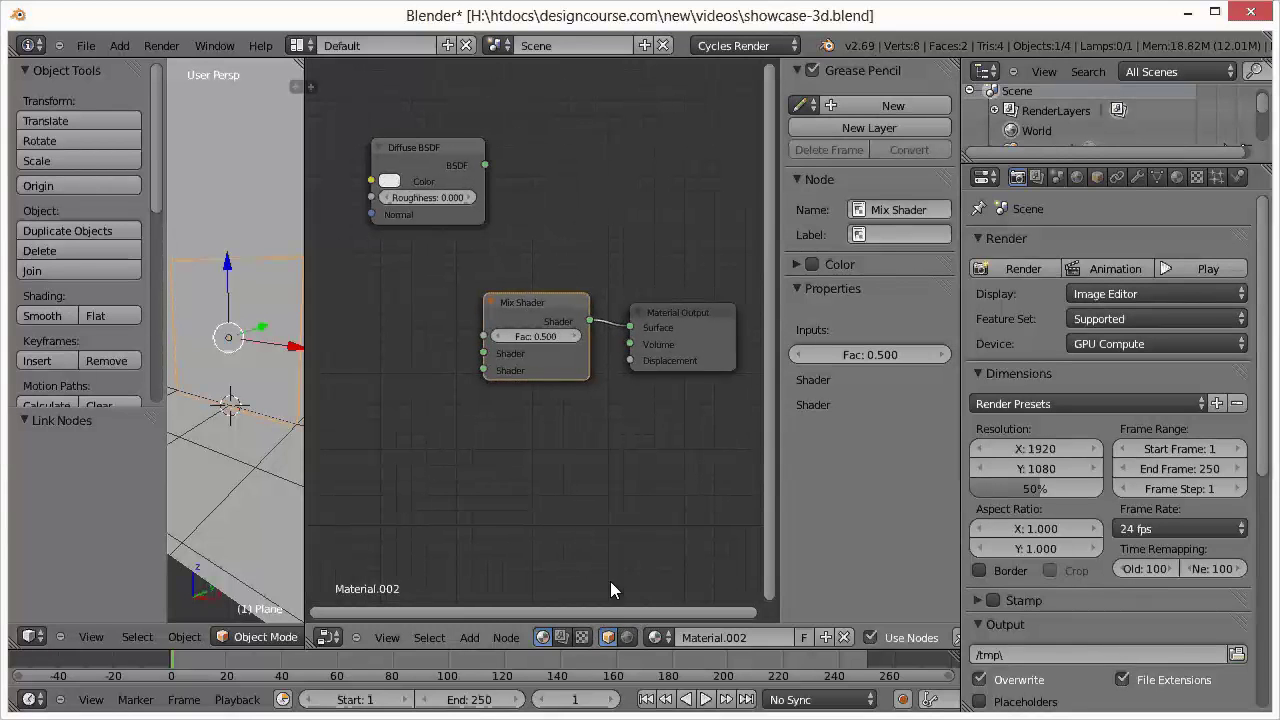
pyautogui.click(453, 149)
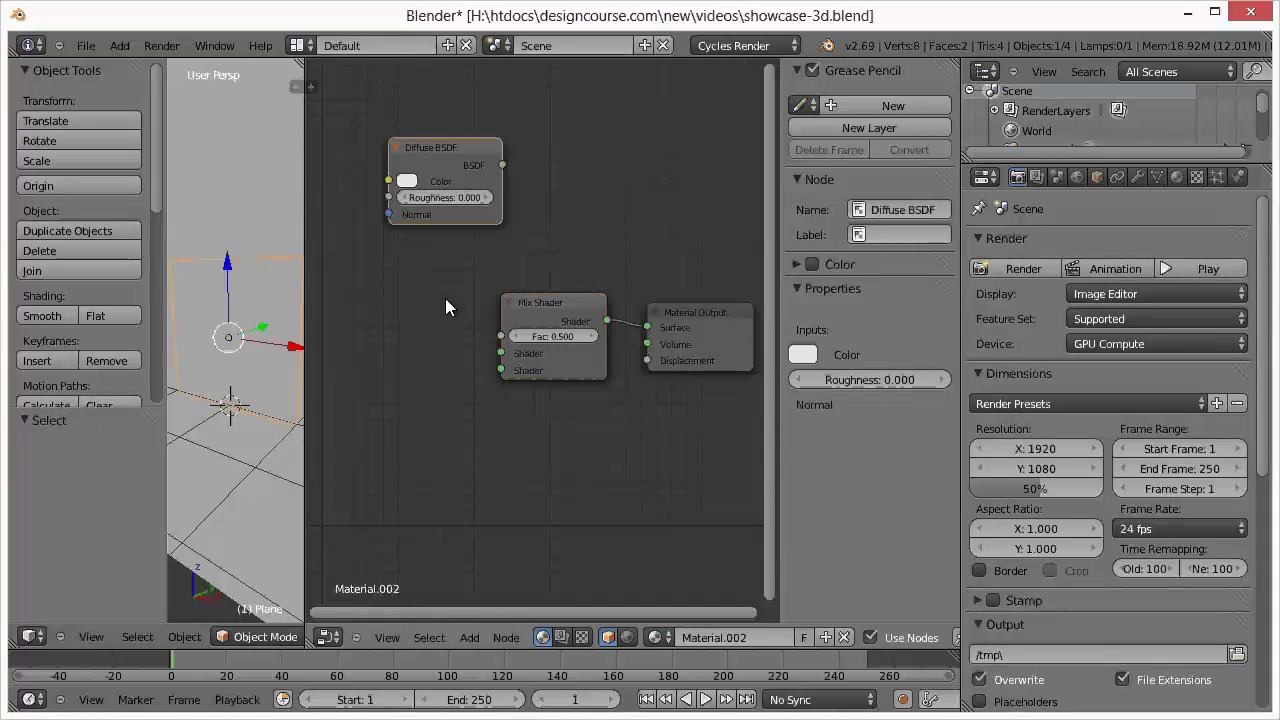
pyautogui.press('g')
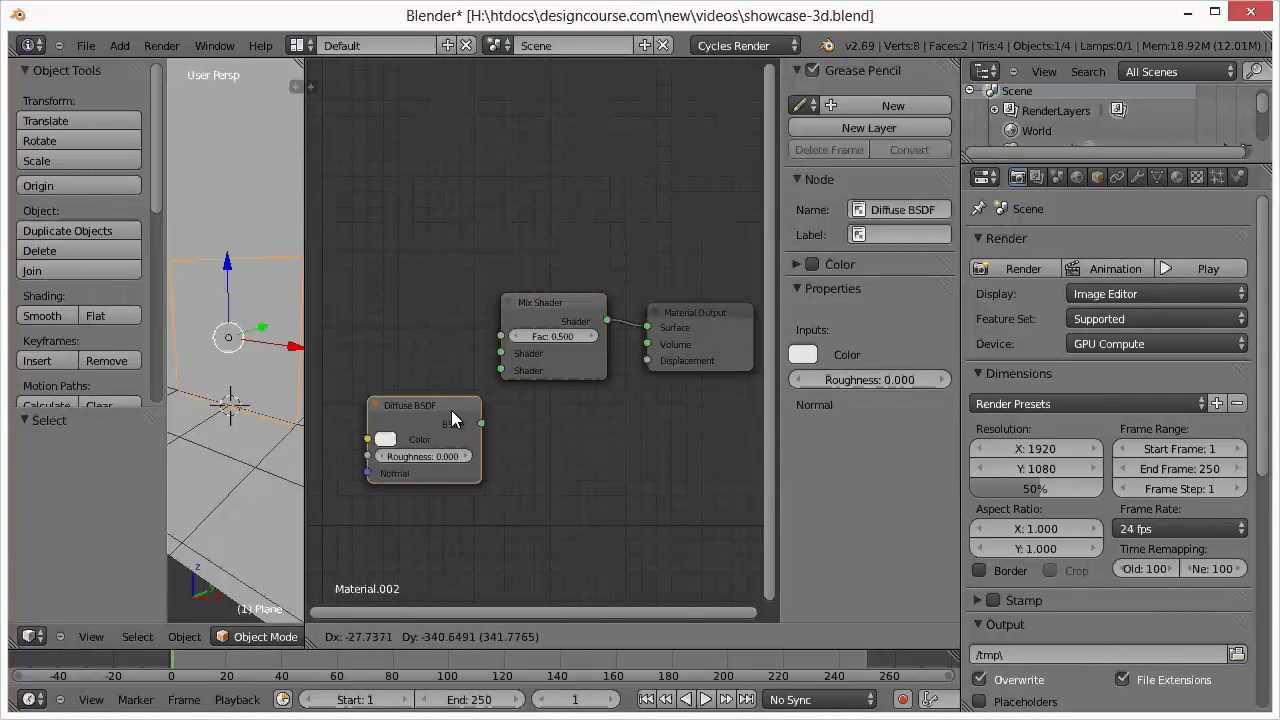
pyautogui.click(475, 418)
pyautogui.click(471, 413)
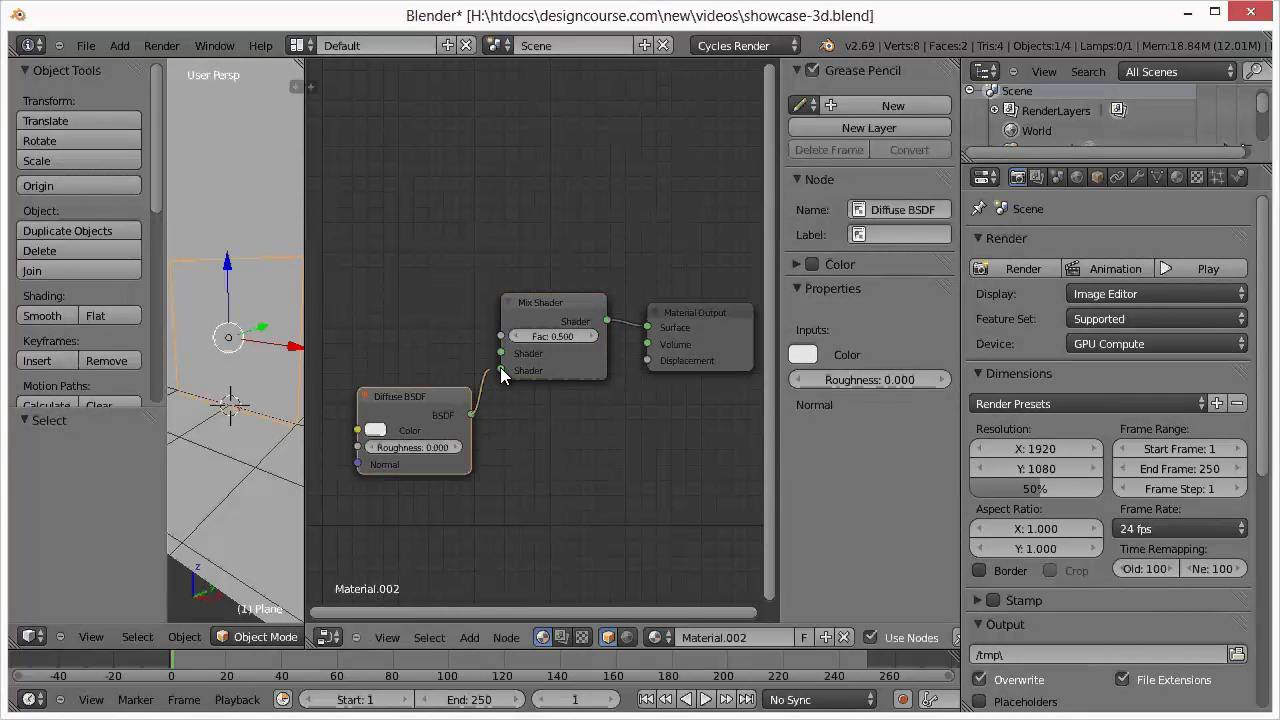
pyautogui.moveTo(500, 367); pyautogui.dragTo(500, 367)
# Add a Glass BSDF node above the Diffuse BSDF and link its output to the Mix Shader's first Shader input
pyautogui.click(470, 630)
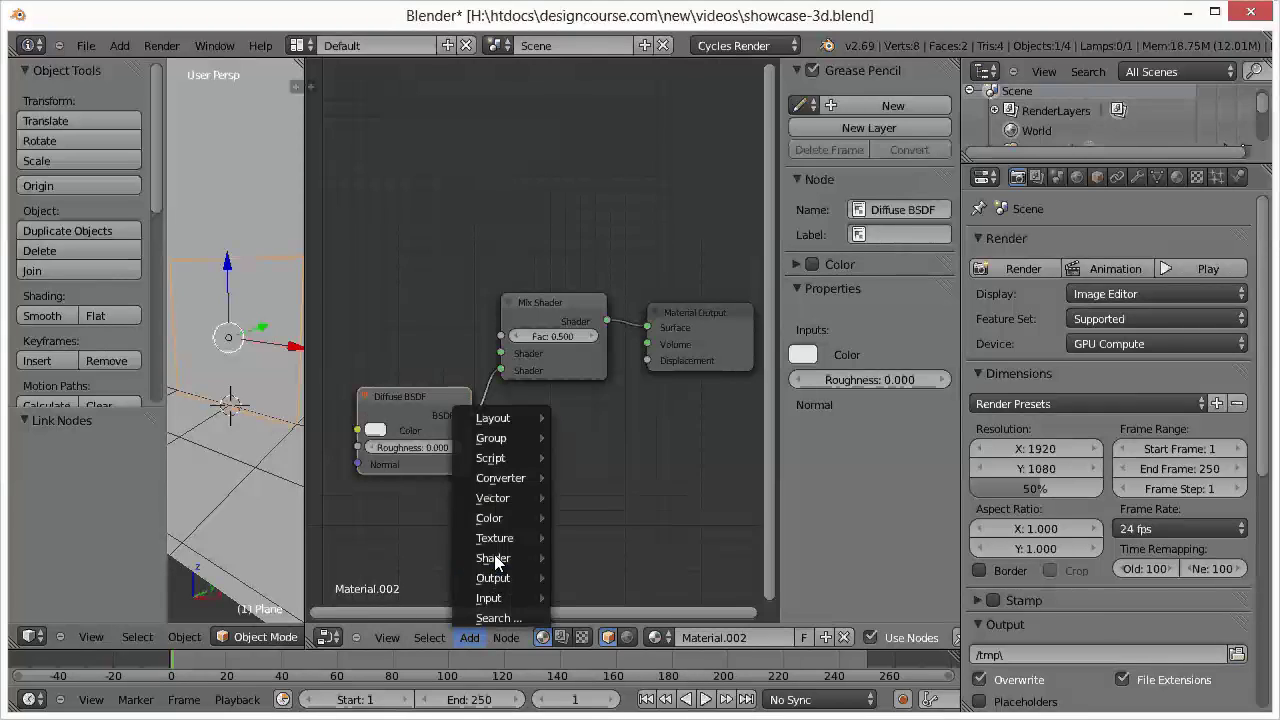
pyautogui.moveTo(506, 562)
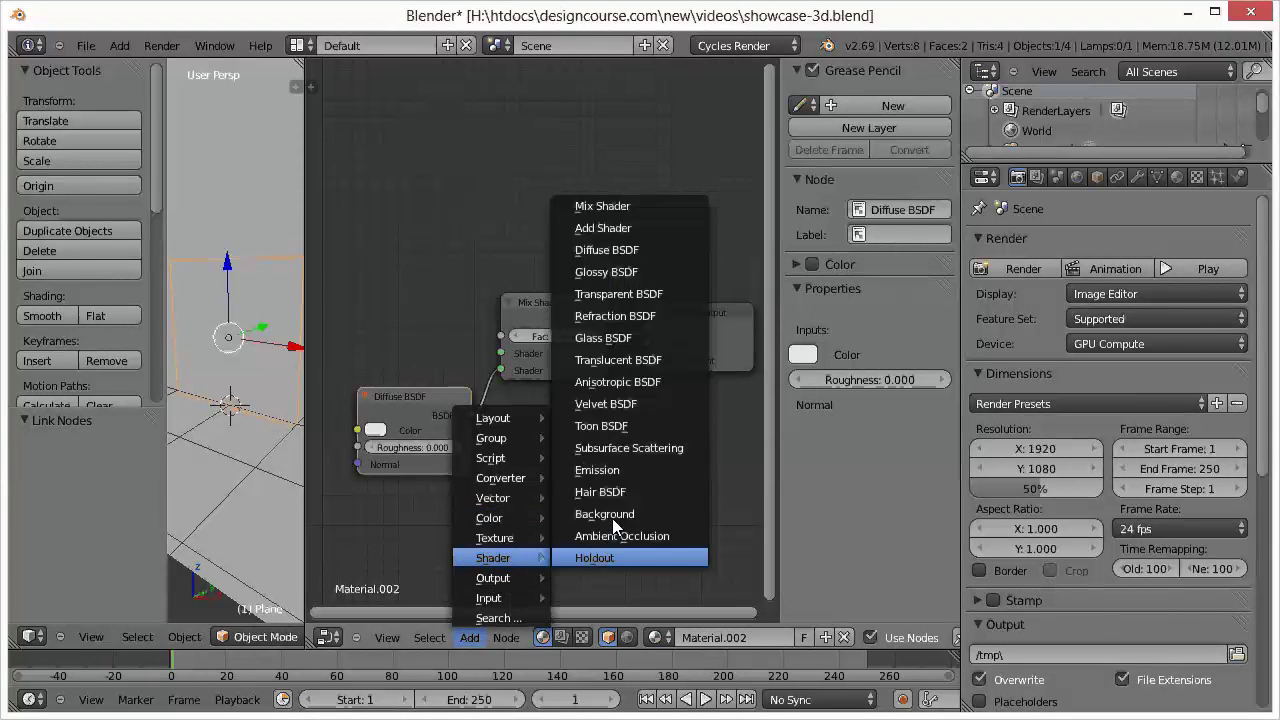
pyautogui.click(605, 339)
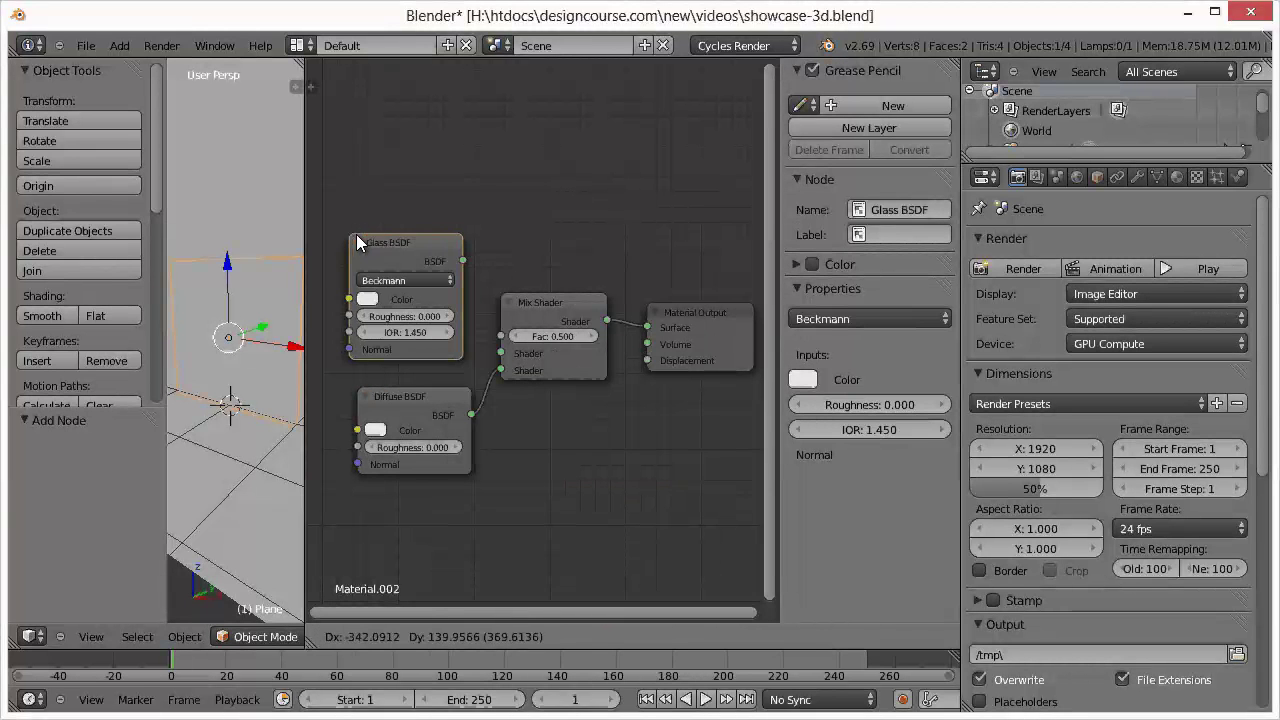
pyautogui.click(354, 238)
pyautogui.moveTo(466, 259); pyautogui.dragTo(502, 358)
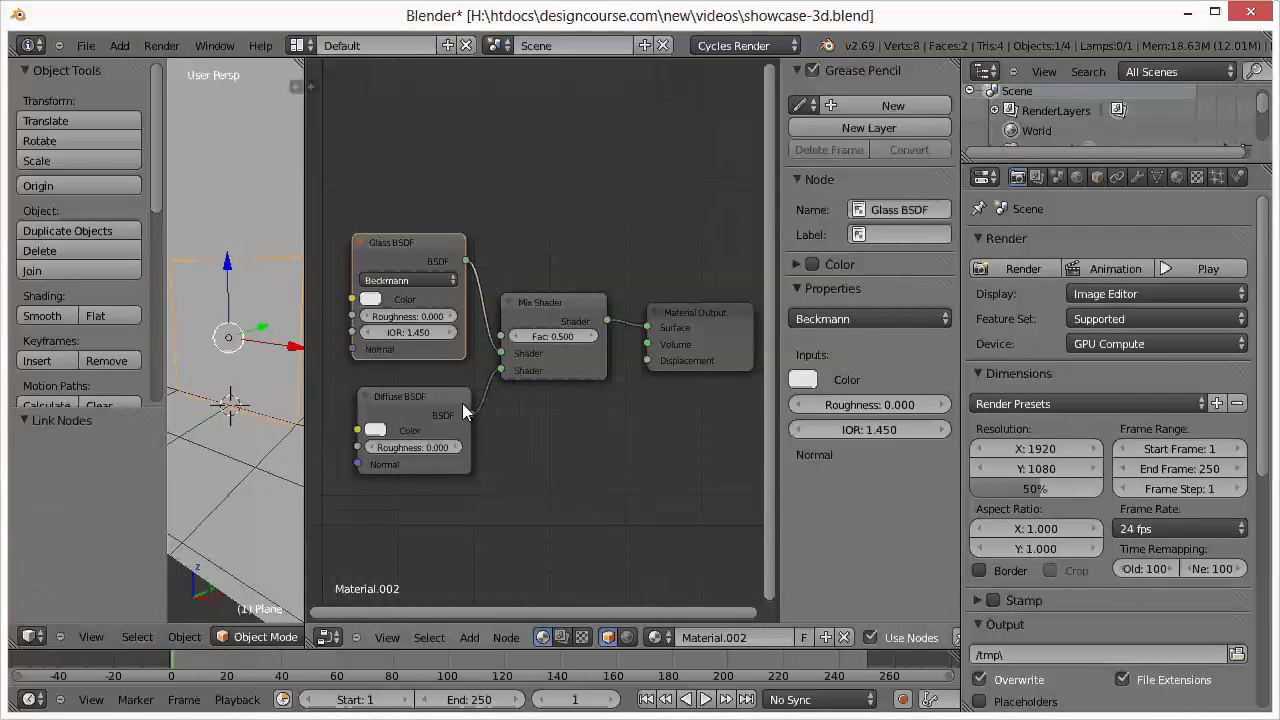
pyautogui.moveTo(462, 403); pyautogui.dragTo(472, 414)
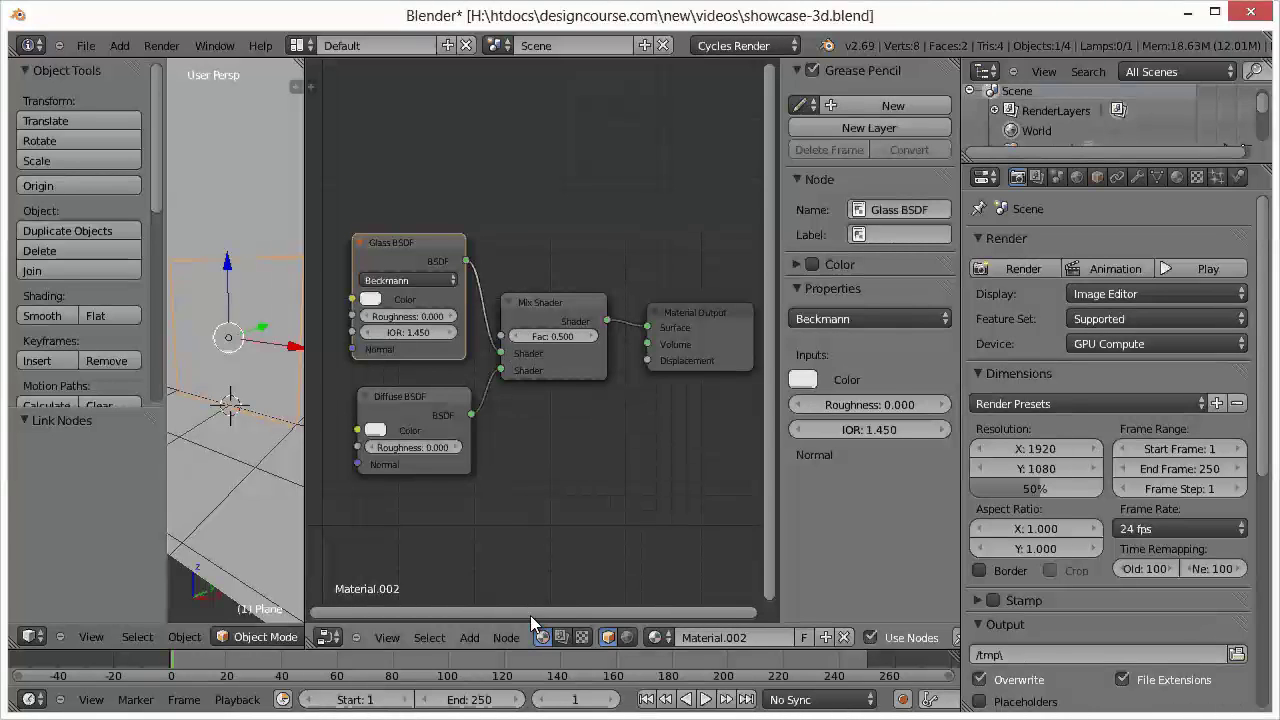
# Add an Image Texture node before the two BSDF nodes and link its Color output to the Diffuse BSDF's Color input
pyautogui.moveTo(457, 611); pyautogui.dragTo(403, 609)
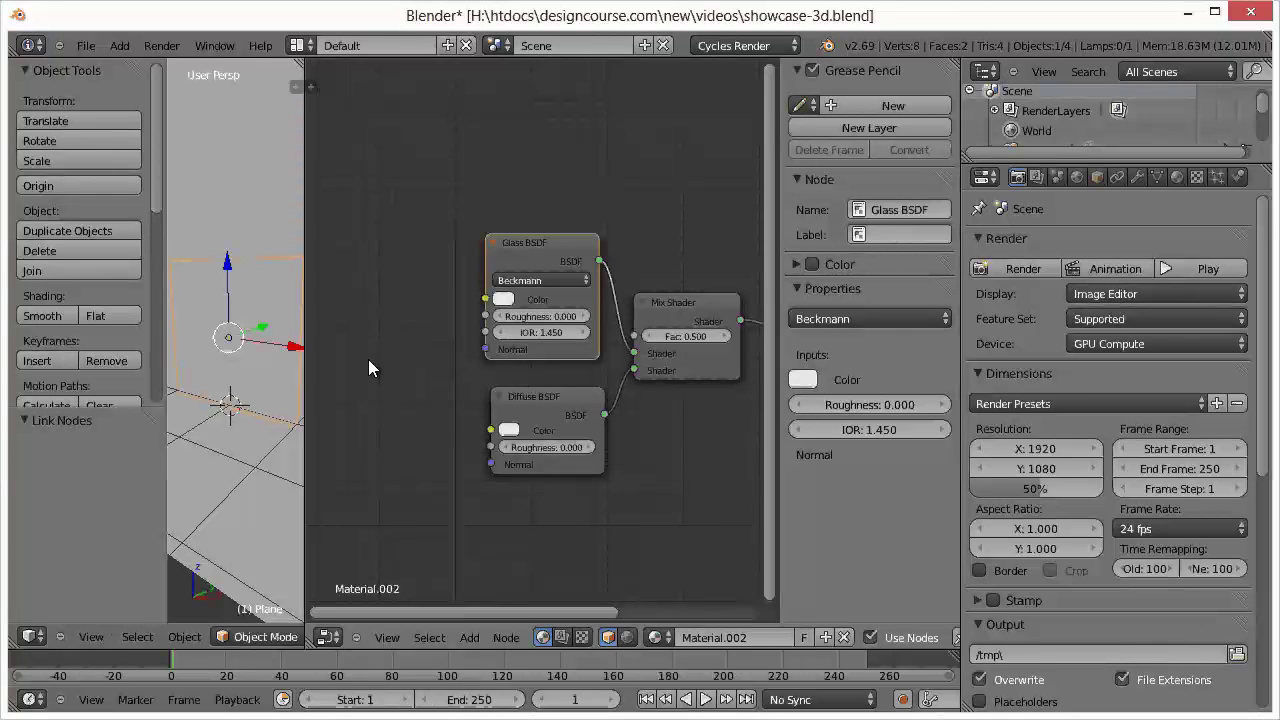
pyautogui.click(470, 637)
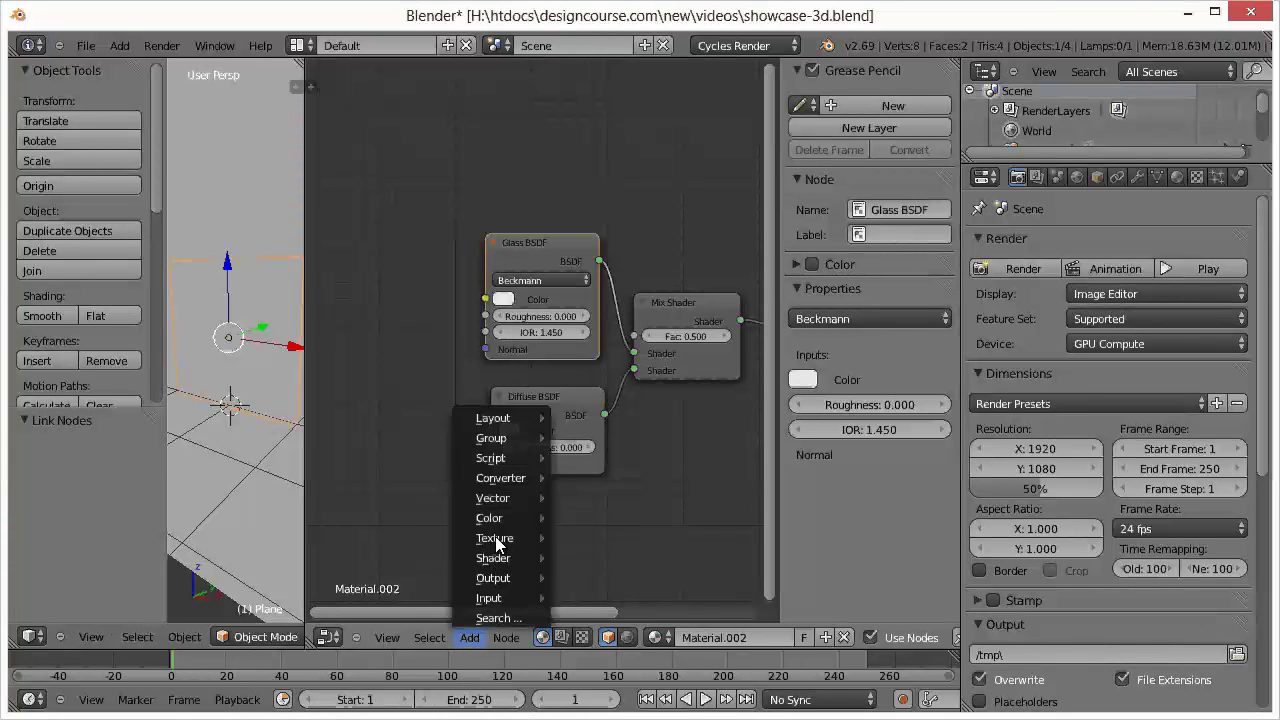
pyautogui.moveTo(497, 543)
pyautogui.click(606, 318)
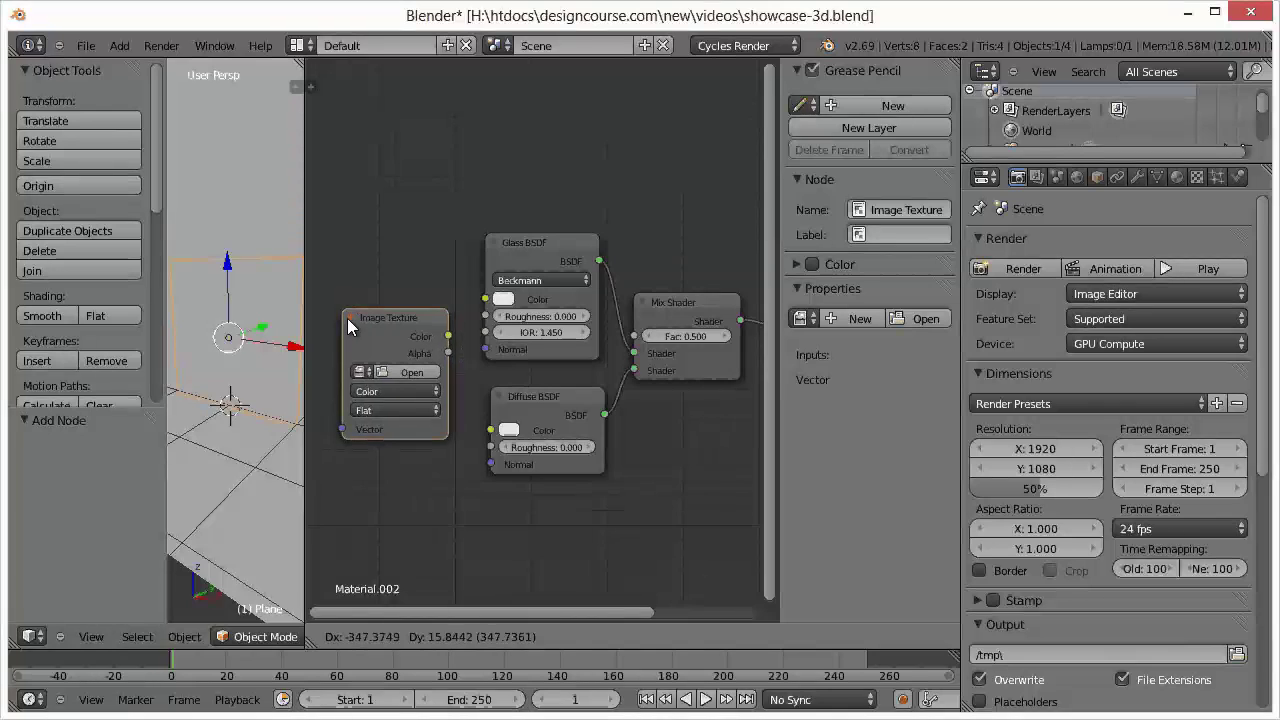
pyautogui.click(346, 328)
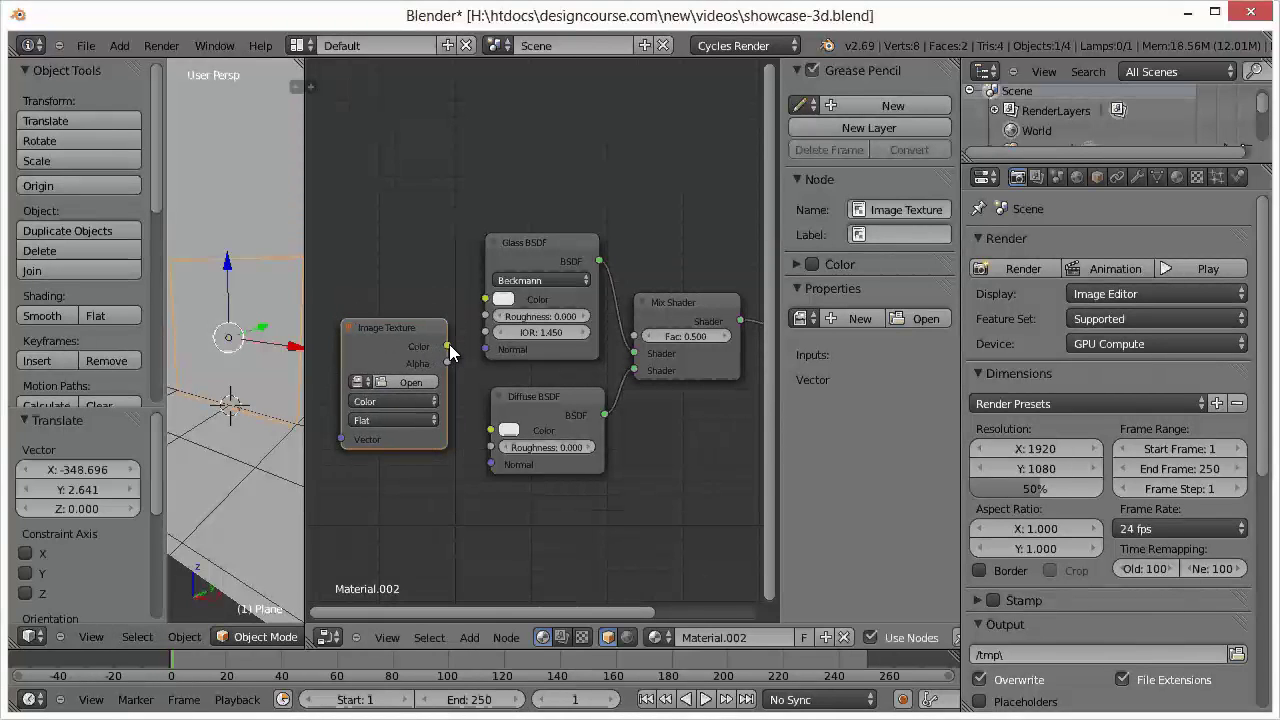
pyautogui.moveTo(449, 346); pyautogui.dragTo(489, 437)
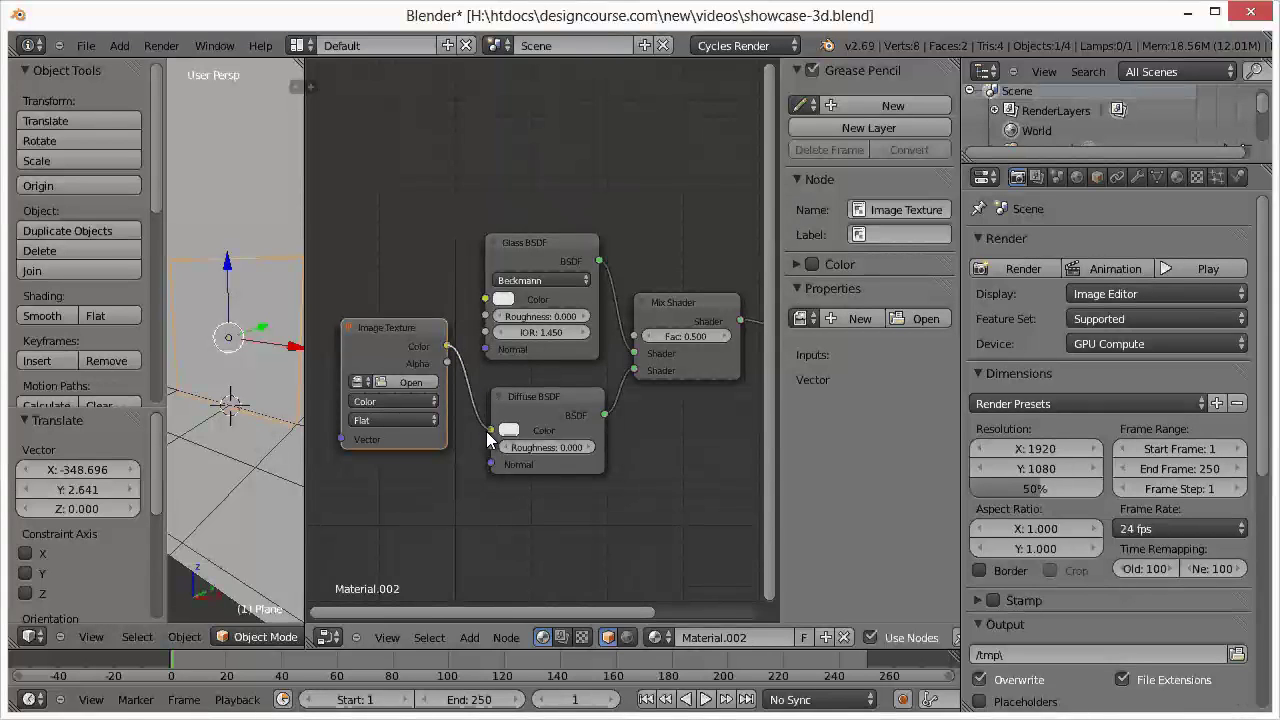
# Load DanaLogo.png into the Image Texture node and link its Alpha output to the Mix Shader's Fac input
pyautogui.click(388, 378)
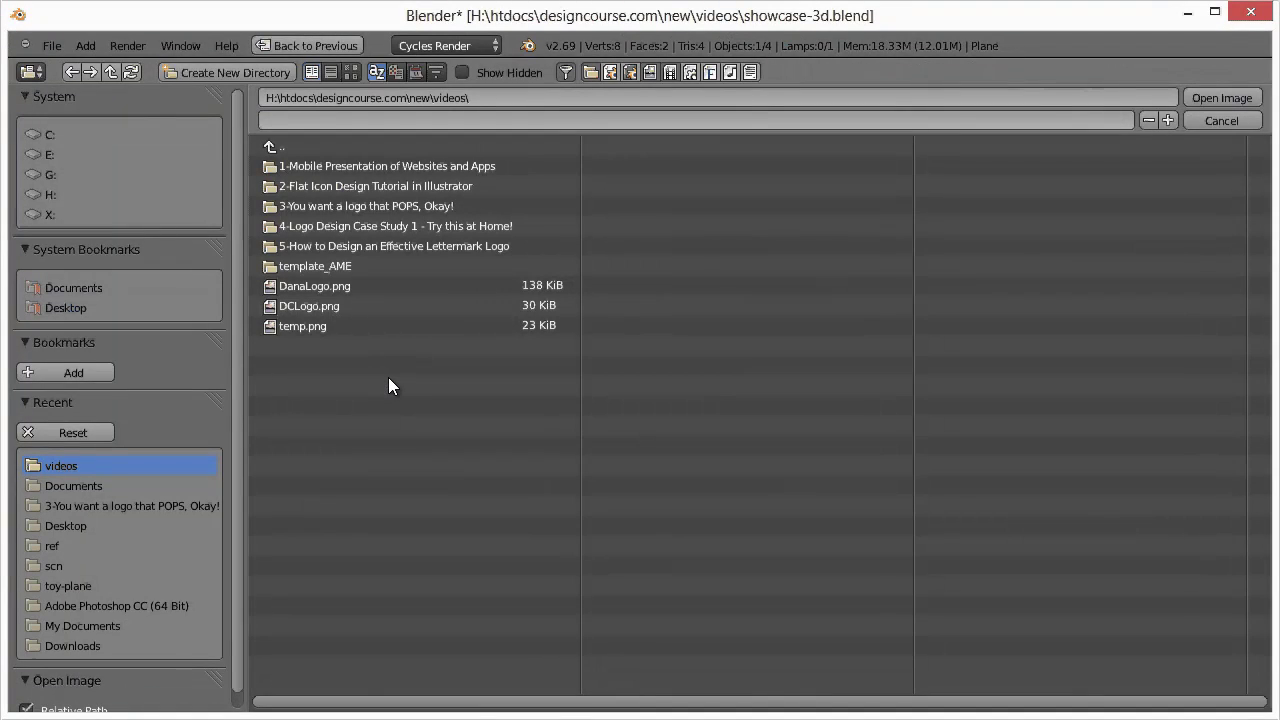
pyautogui.doubleClick(320, 288)
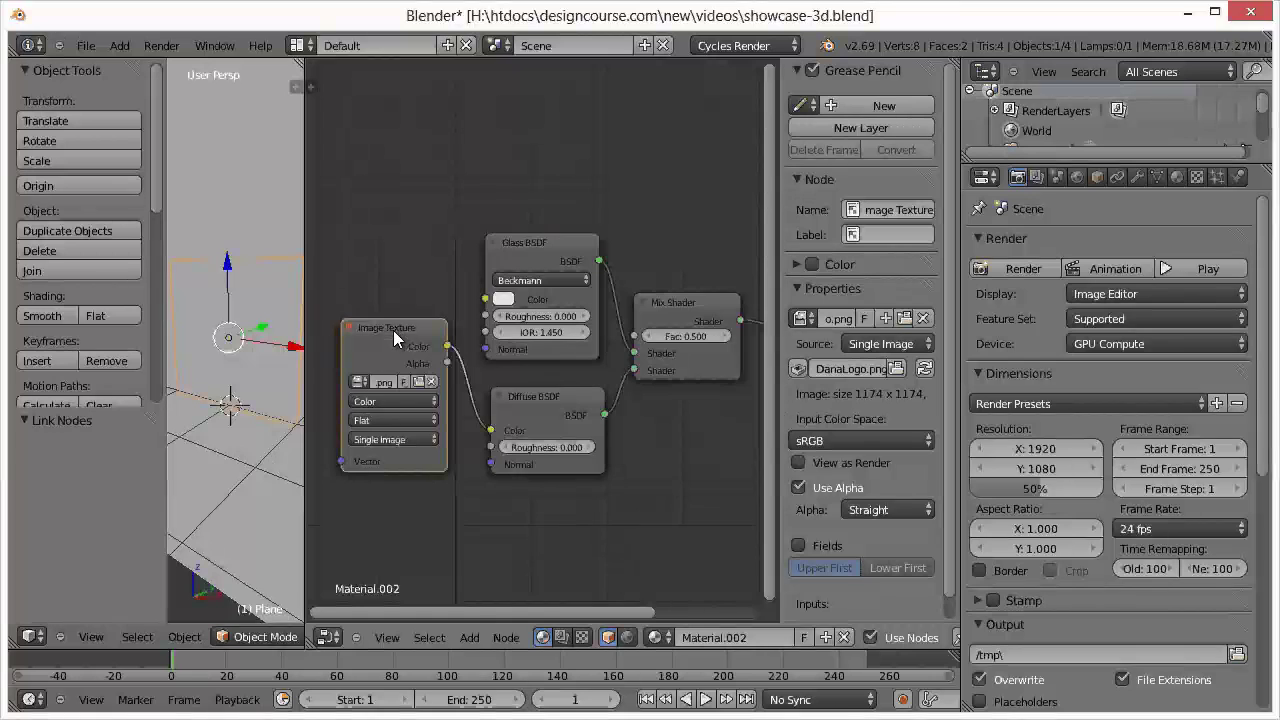
pyautogui.moveTo(393, 330); pyautogui.dragTo(376, 345)
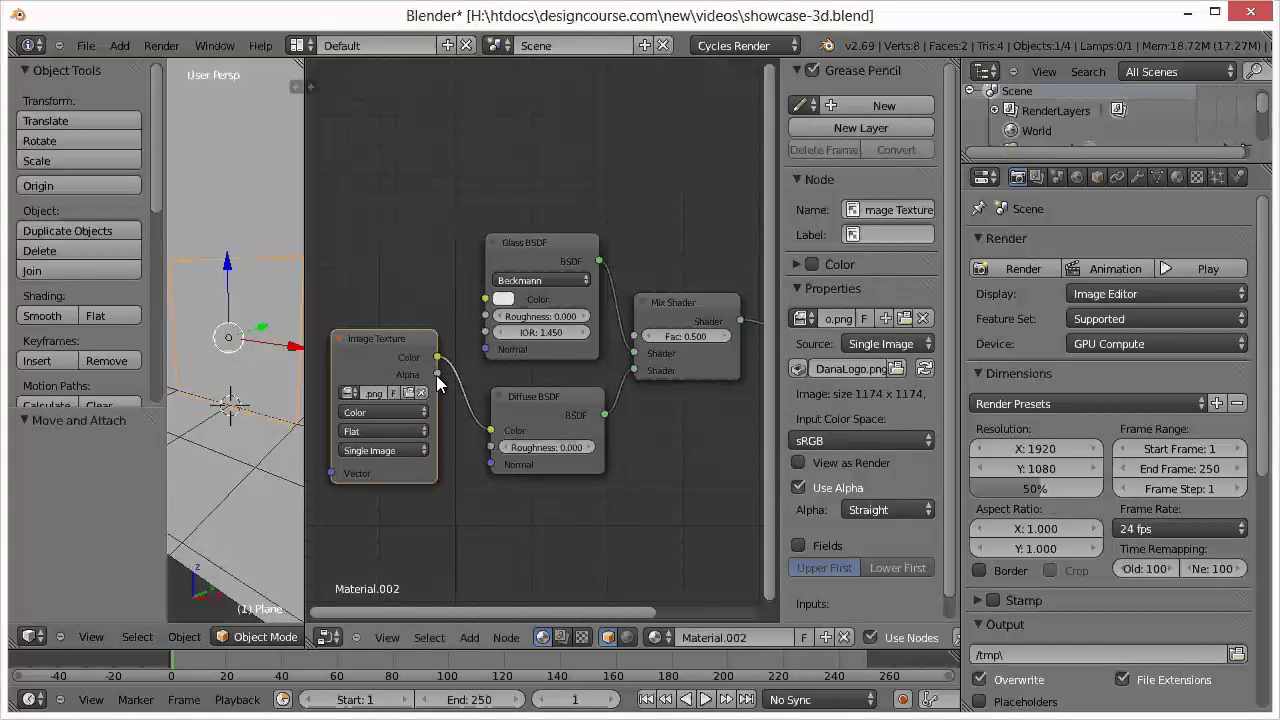
pyautogui.moveTo(437, 376); pyautogui.dragTo(655, 327)
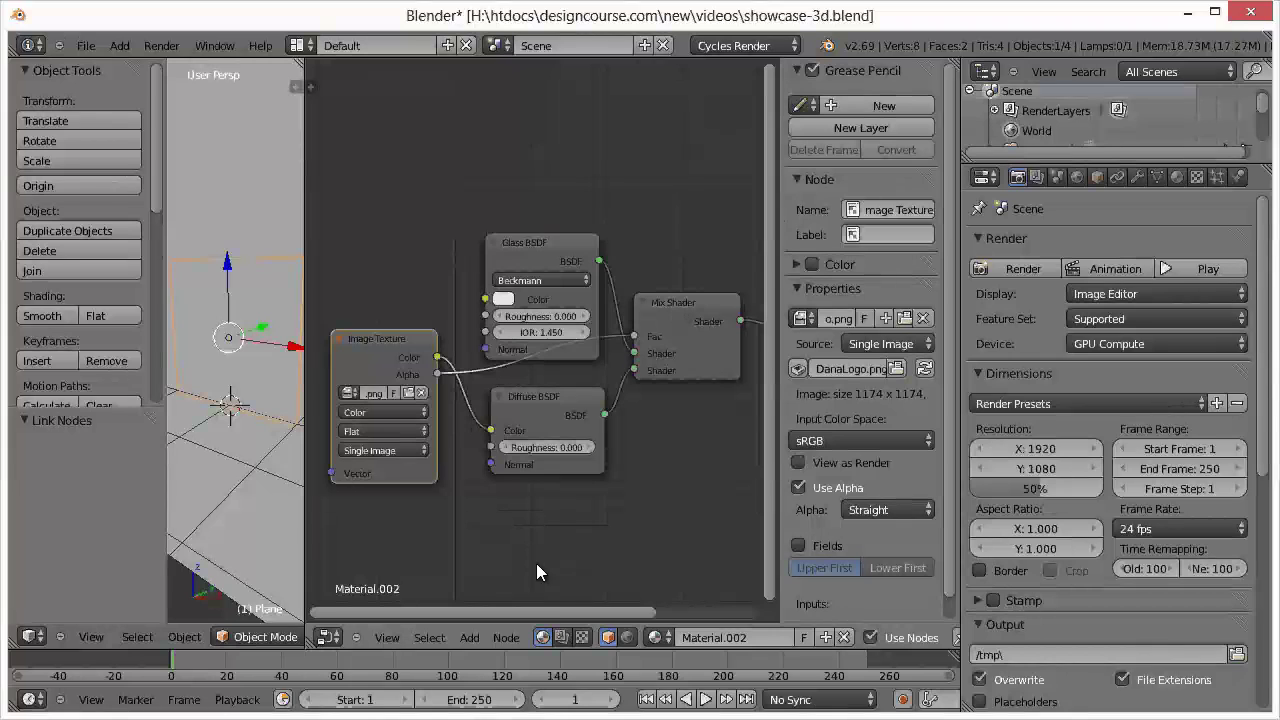
# Add a Texture Coordinate node before the Image Texture and link its UV output to the texture's Vector input
pyautogui.moveTo(512, 612); pyautogui.dragTo(433, 538)
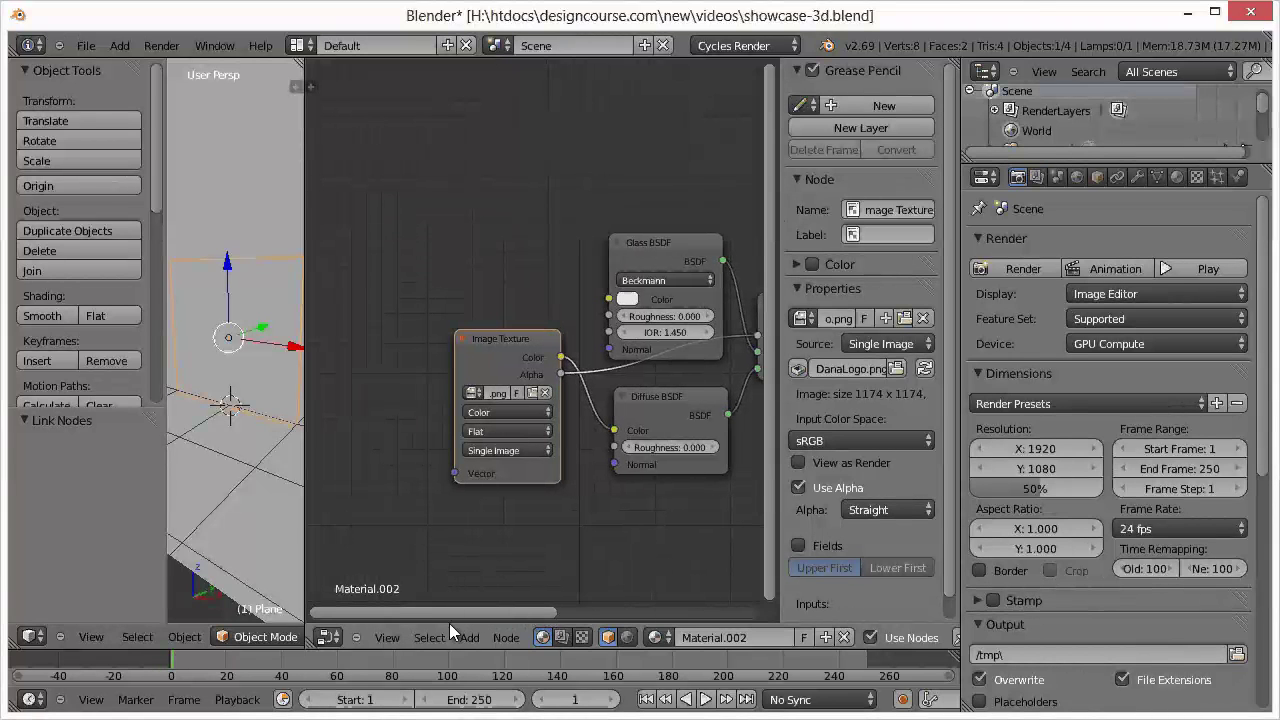
pyautogui.click(466, 635)
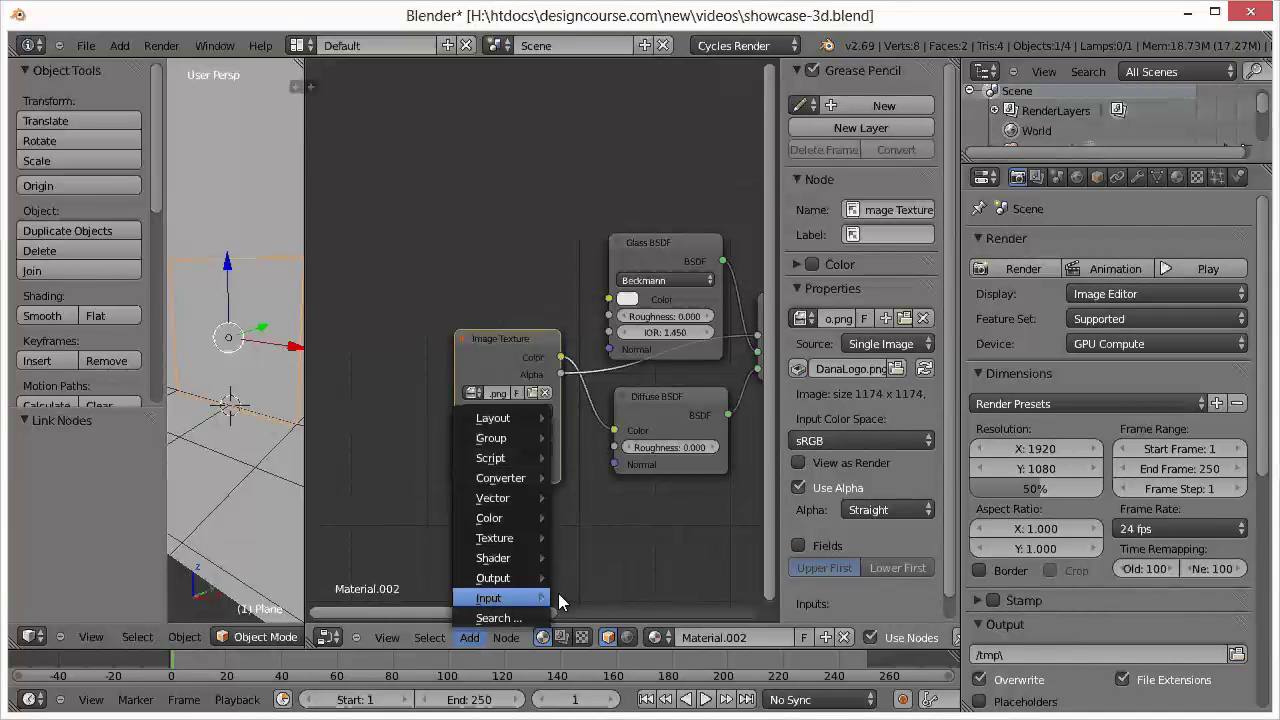
pyautogui.moveTo(558, 598)
pyautogui.click(605, 315)
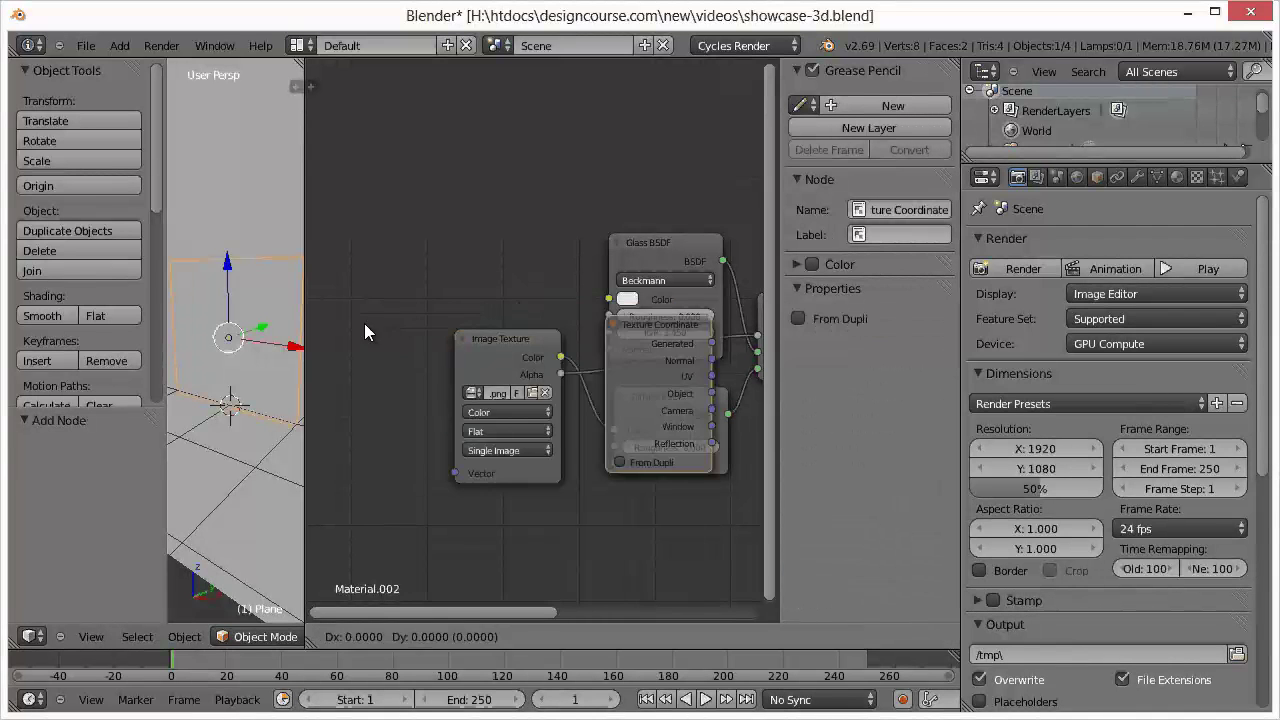
pyautogui.click(354, 385)
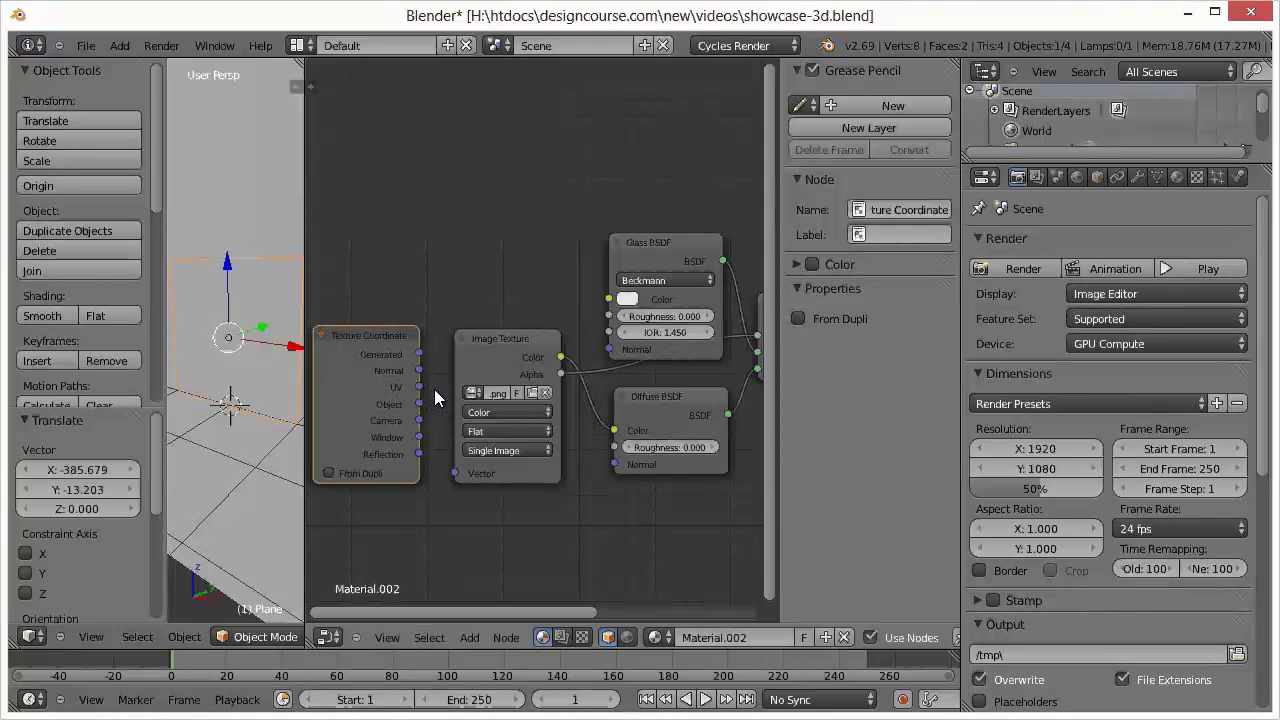
pyautogui.moveTo(424, 388); pyautogui.dragTo(455, 474)
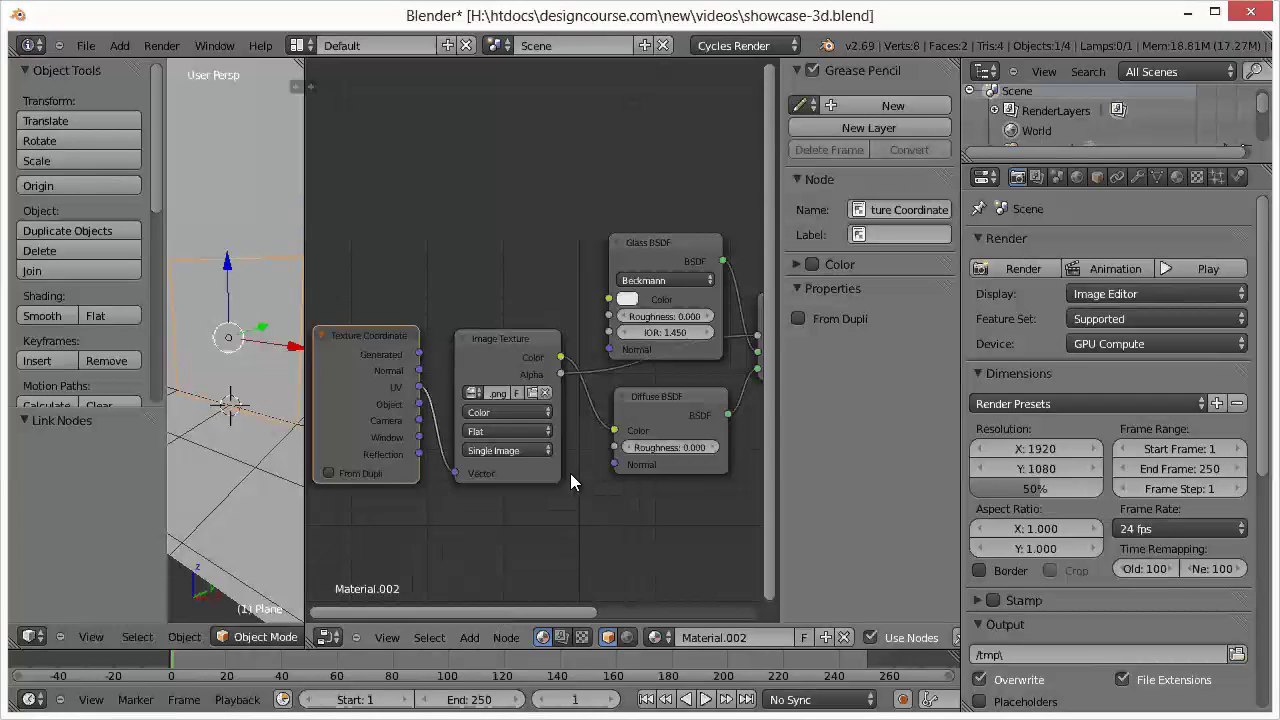
# Merge the node editor area away so the 3D view fills the full workspace
pyautogui.moveTo(536, 608); pyautogui.dragTo(637, 533)
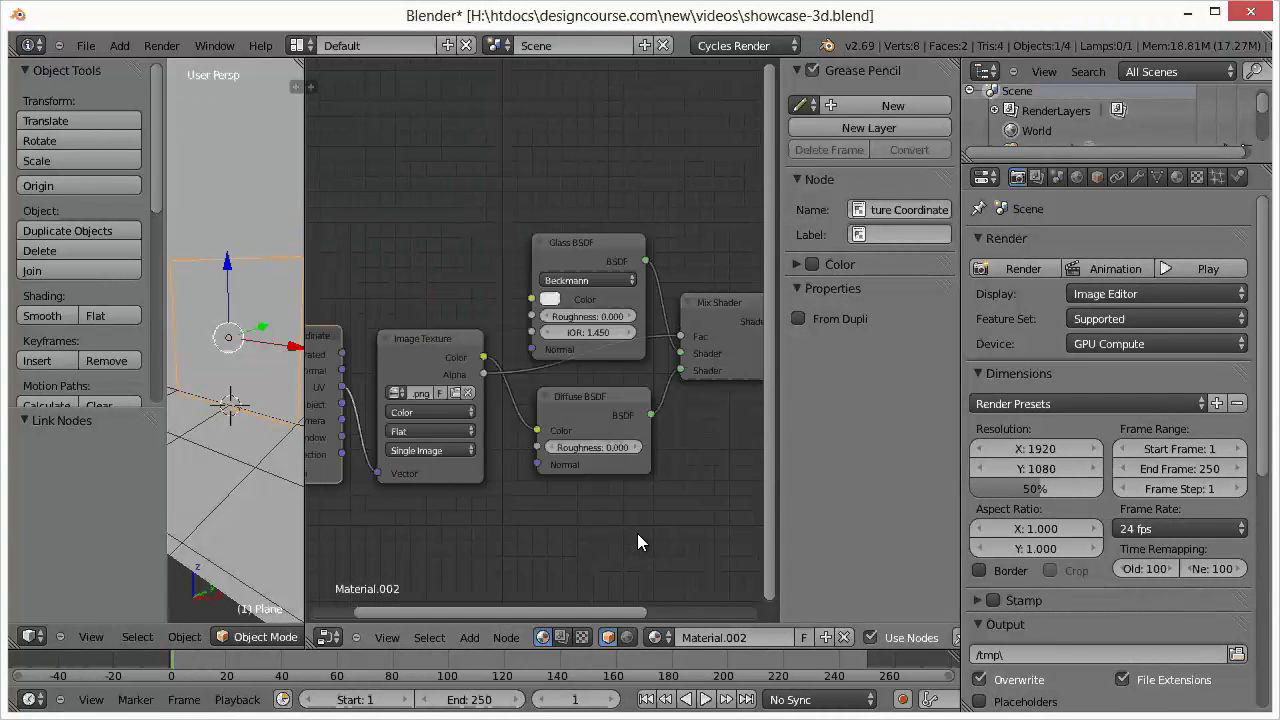
pyautogui.scroll(-4, 635, 532)
pyautogui.scroll(-2, 631, 538)
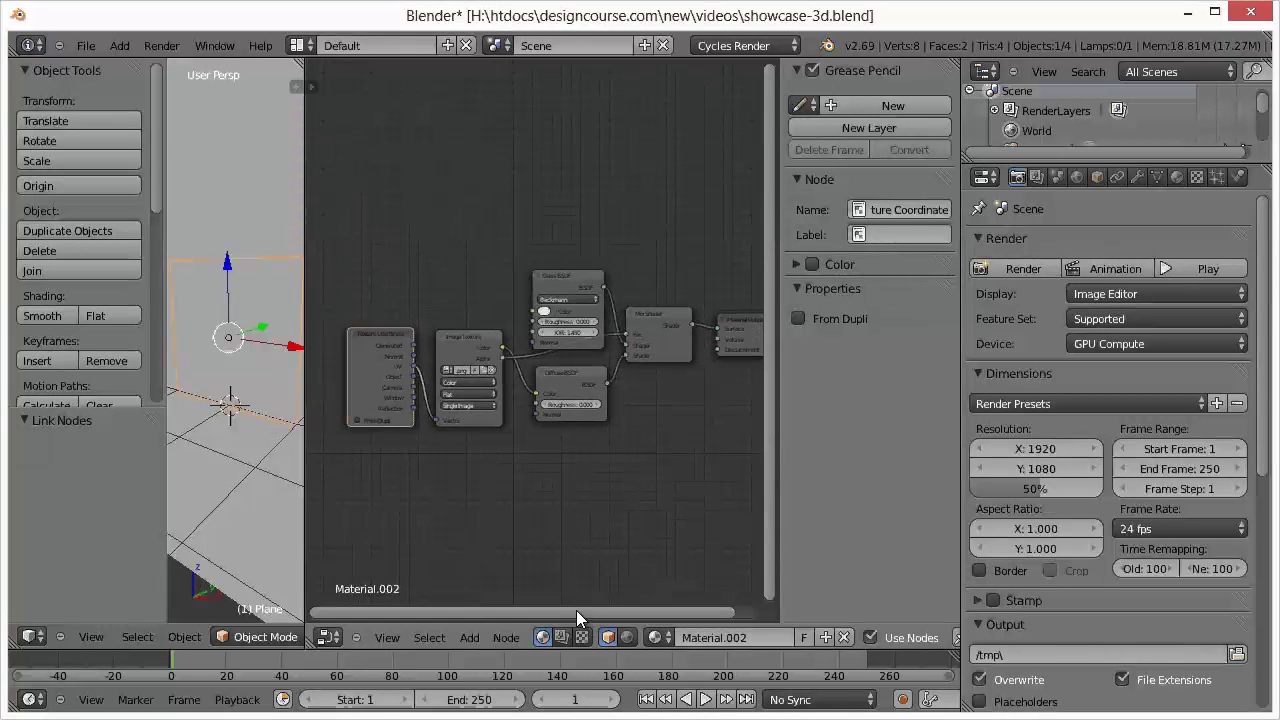
pyautogui.moveTo(626, 610); pyautogui.dragTo(597, 621)
pyautogui.moveTo(600, 620); pyautogui.dragTo(605, 620)
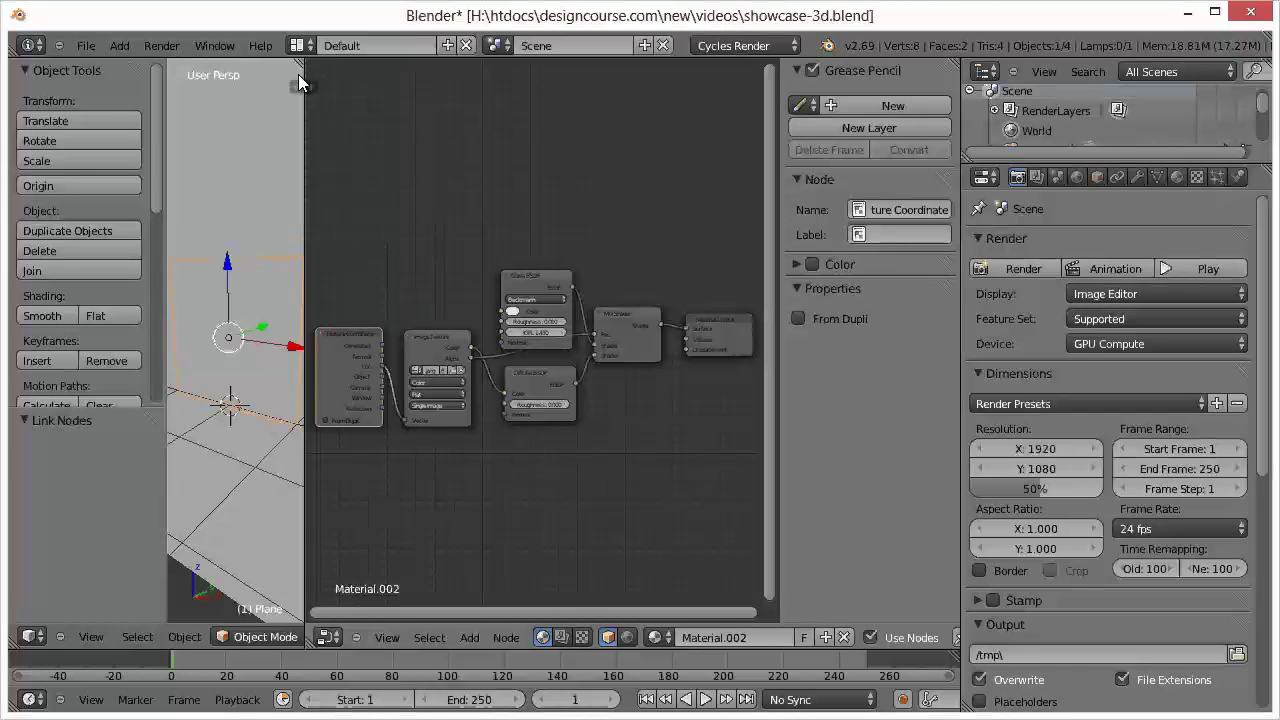
pyautogui.moveTo(298, 64); pyautogui.dragTo(387, 115)
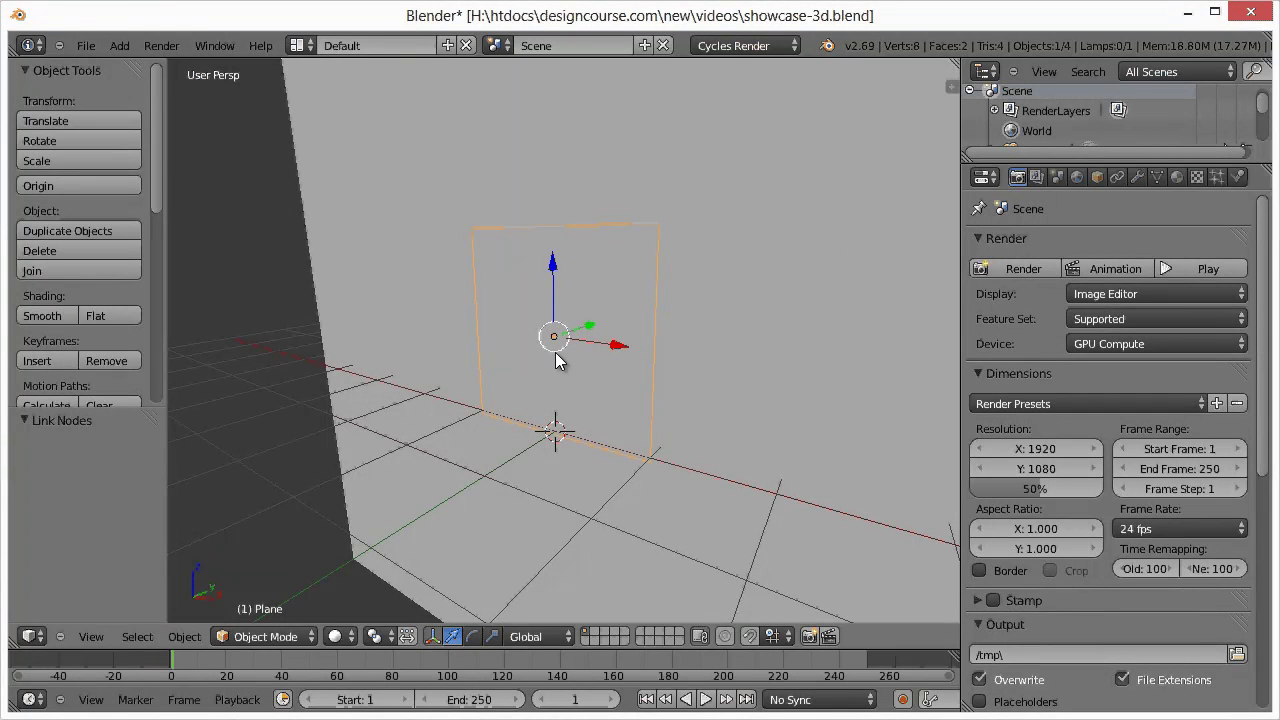
# Render the scene from the camera to check the plane's glass-and-diffuse material, and return to the 3D view
pyautogui.press('KP_0')
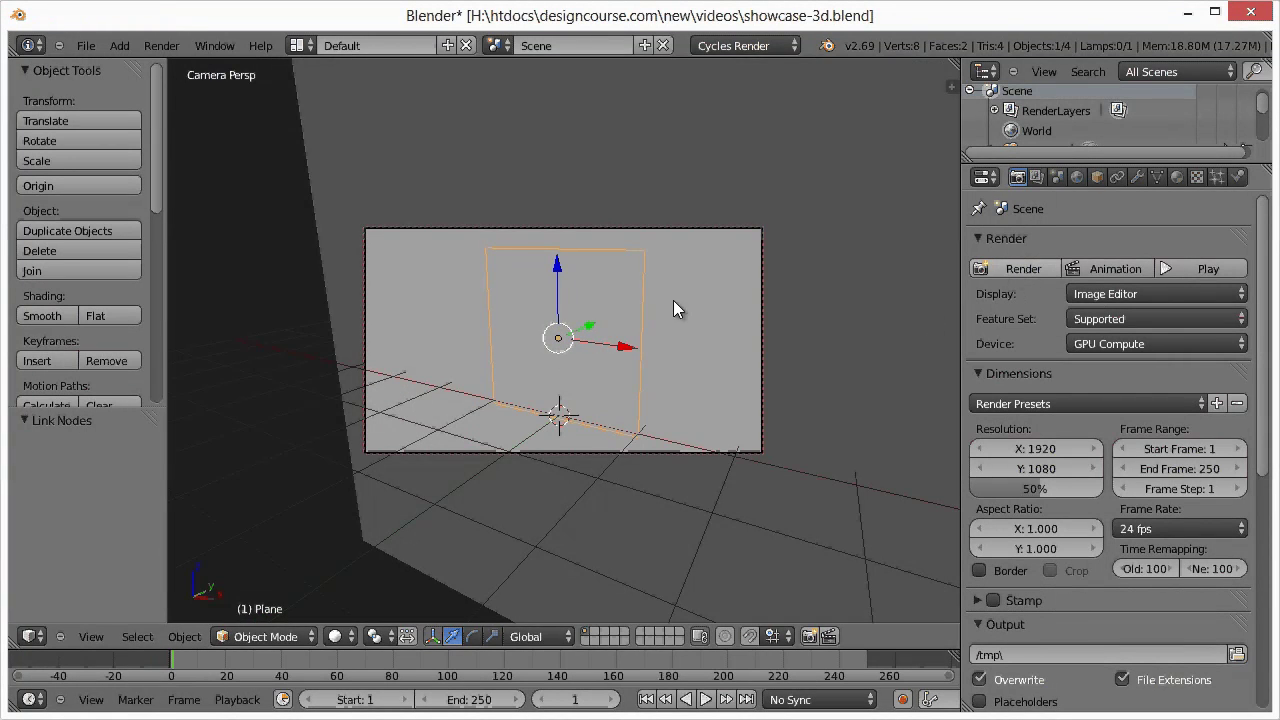
pyautogui.press('F12')
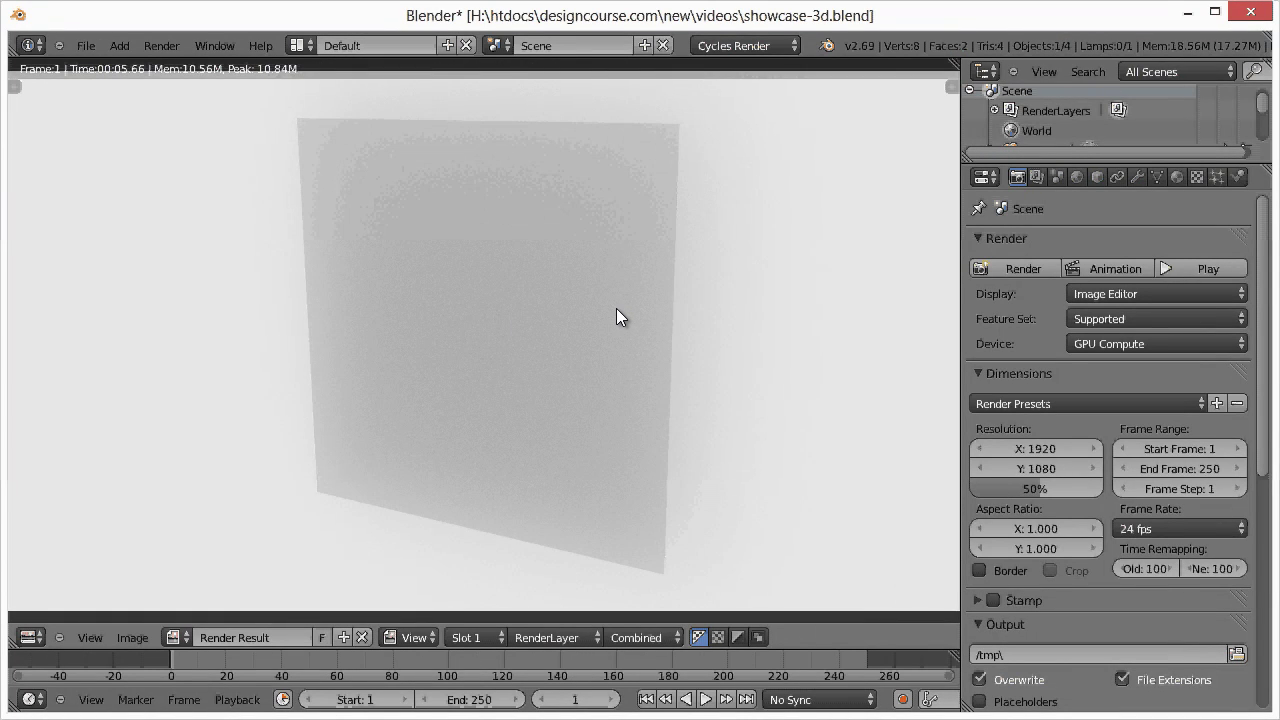
pyautogui.press('Escape')
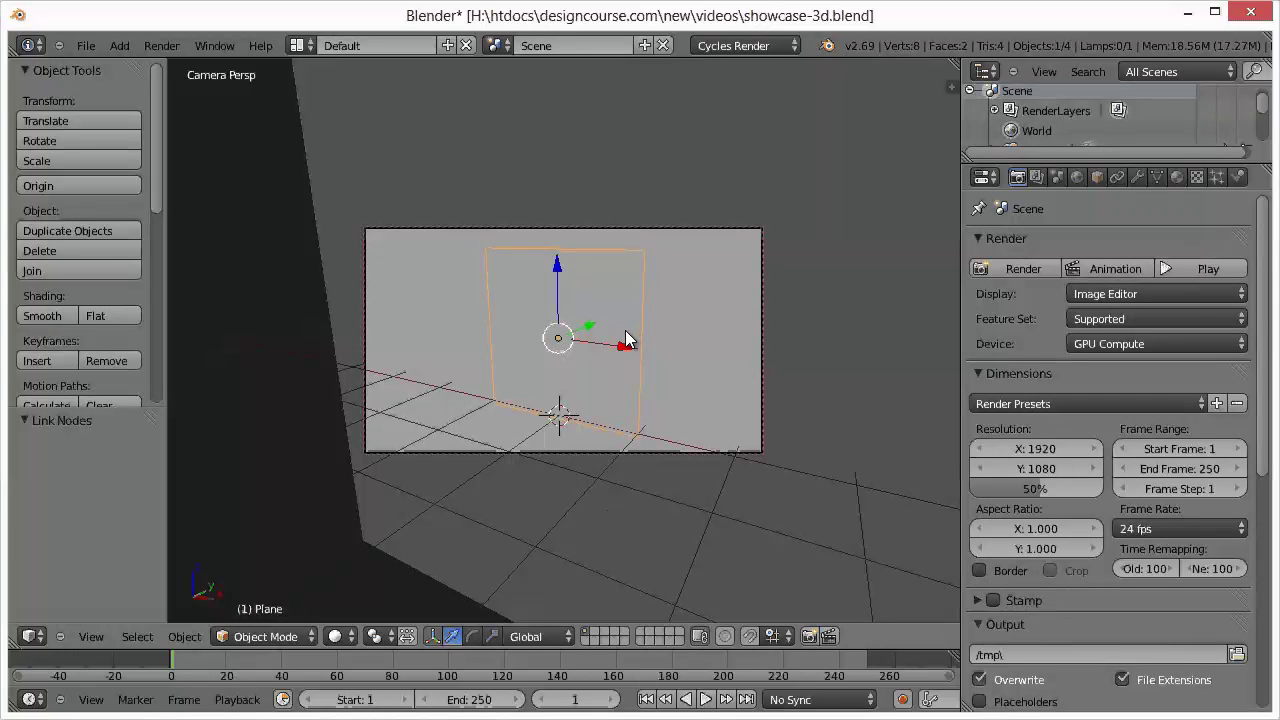
# Unwrap all of the small upright plane's mesh in Edit Mode with the standard Unwrap option, and return to Object Mode
pyautogui.moveTo(627, 341); pyautogui.dragTo(590, 333, button='middle')
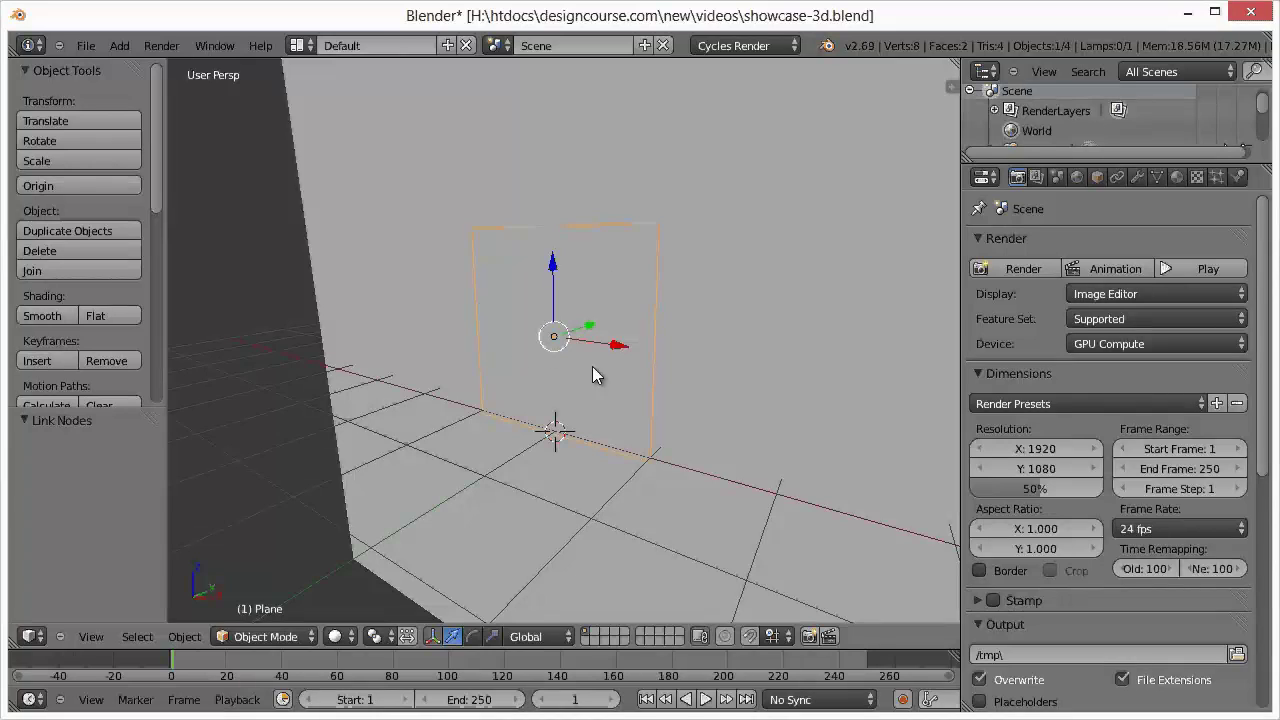
pyautogui.rightClick(616, 321)
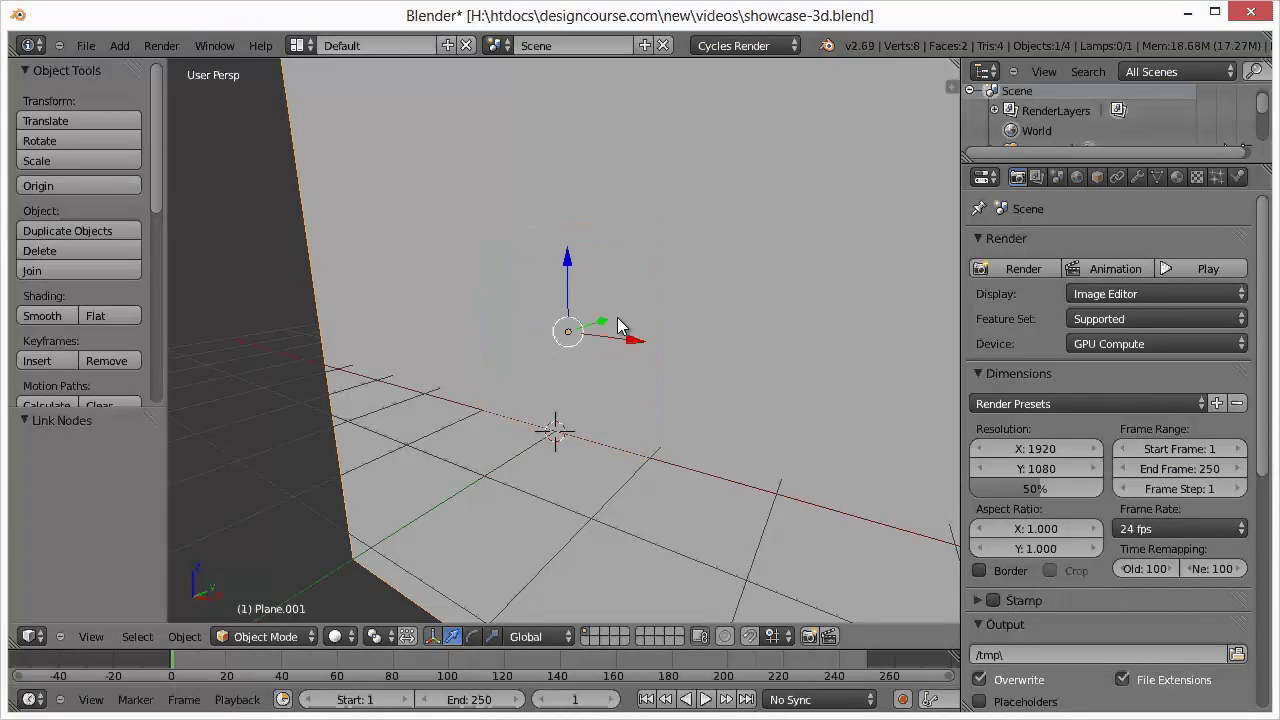
pyautogui.rightClick(616, 321)
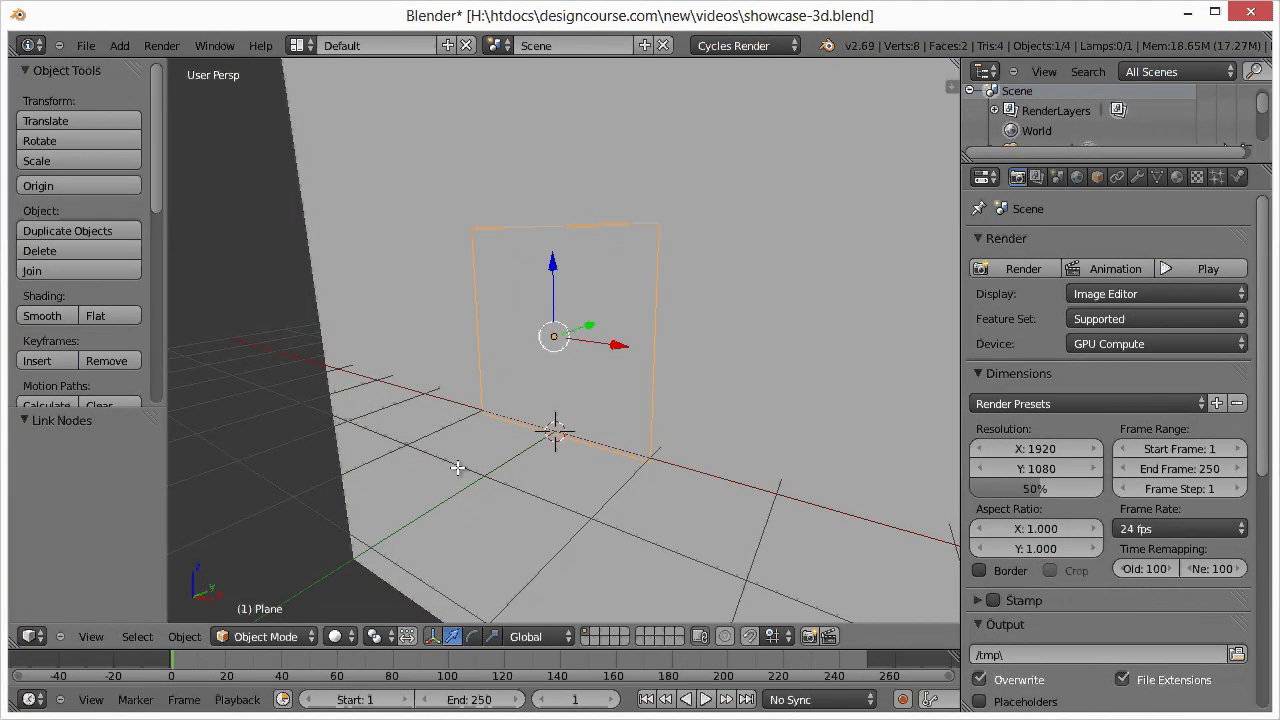
pyautogui.click(280, 632)
pyautogui.click(258, 594)
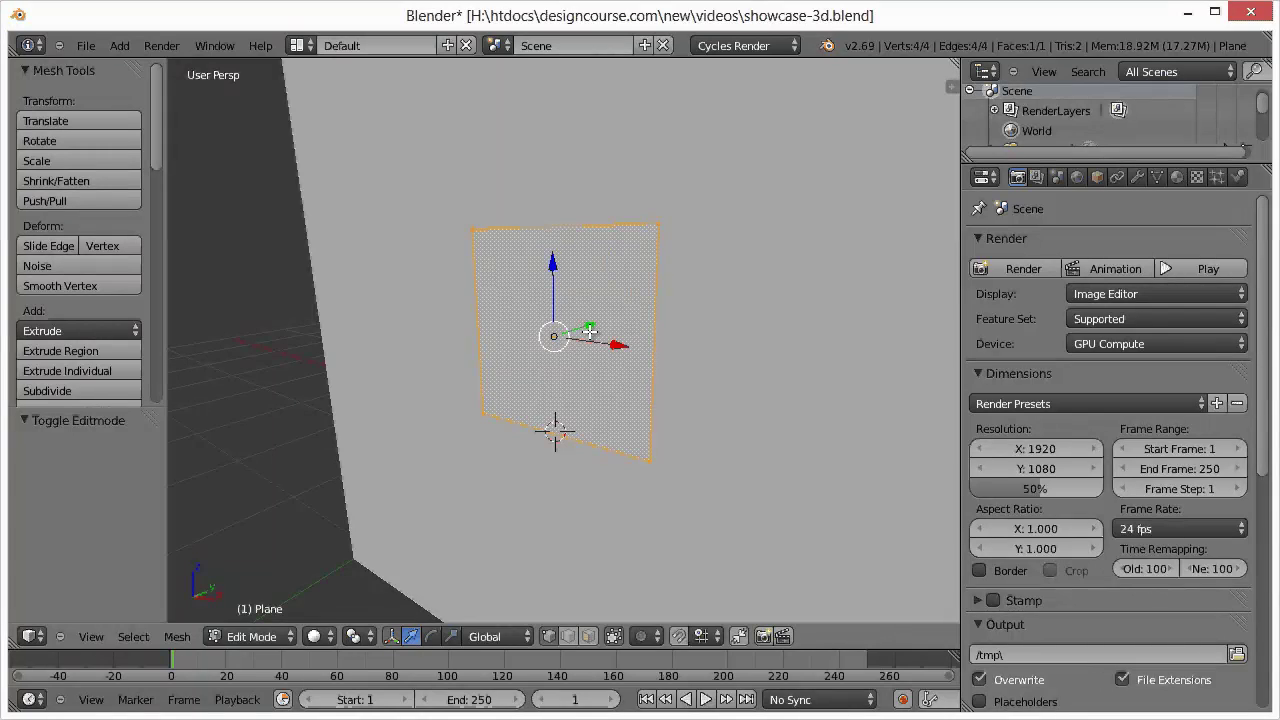
pyautogui.press('a')
pyautogui.press('a')
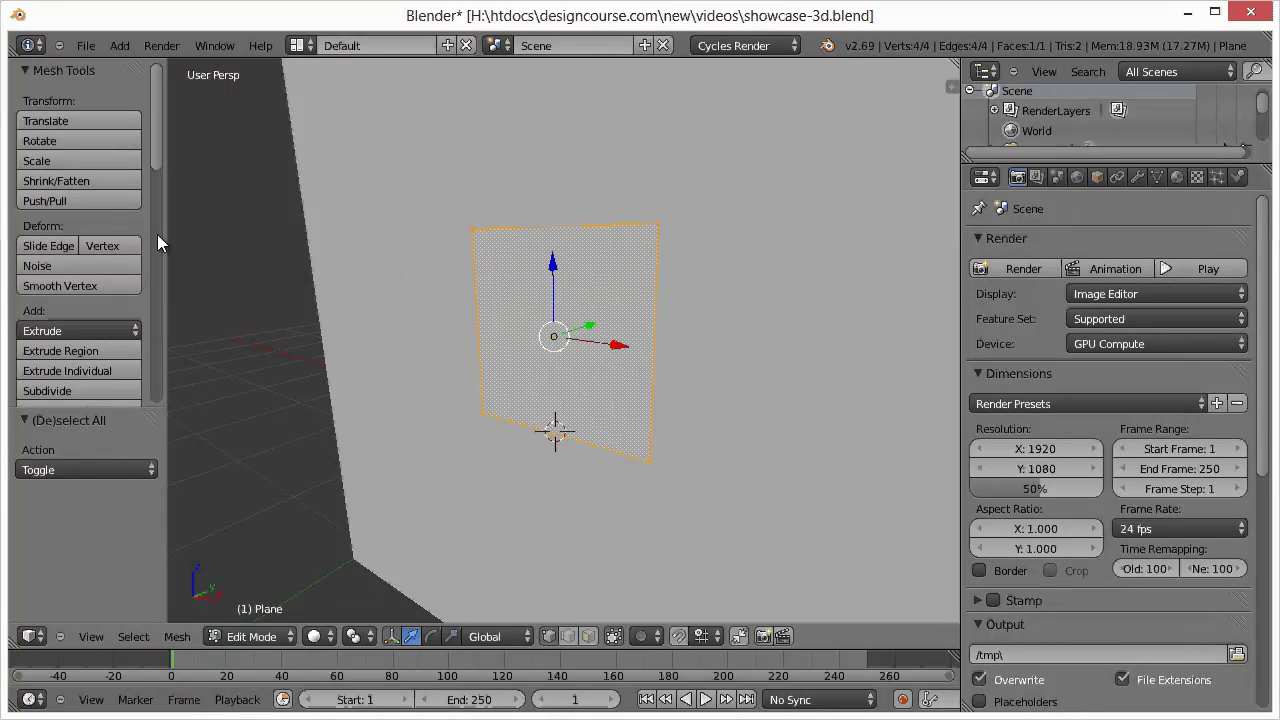
pyautogui.scroll(-15, 157, 243)
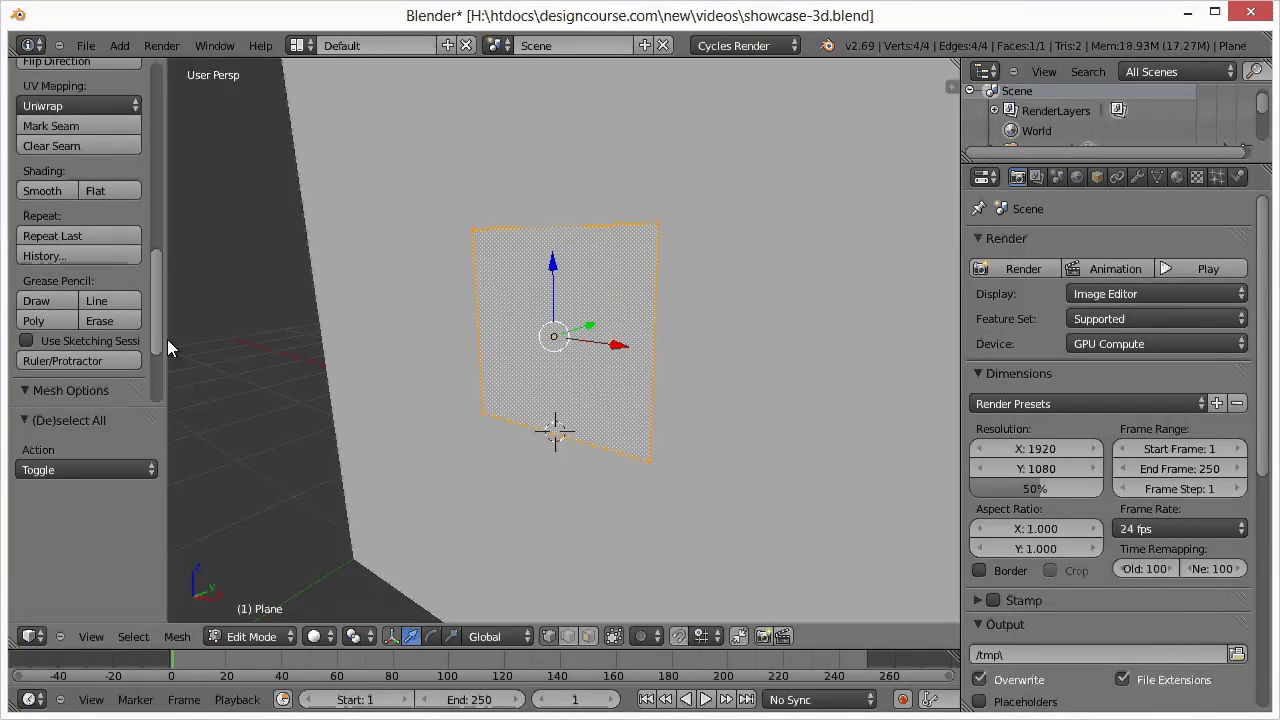
pyautogui.scroll(3, 90, 160)
pyautogui.click(40, 150)
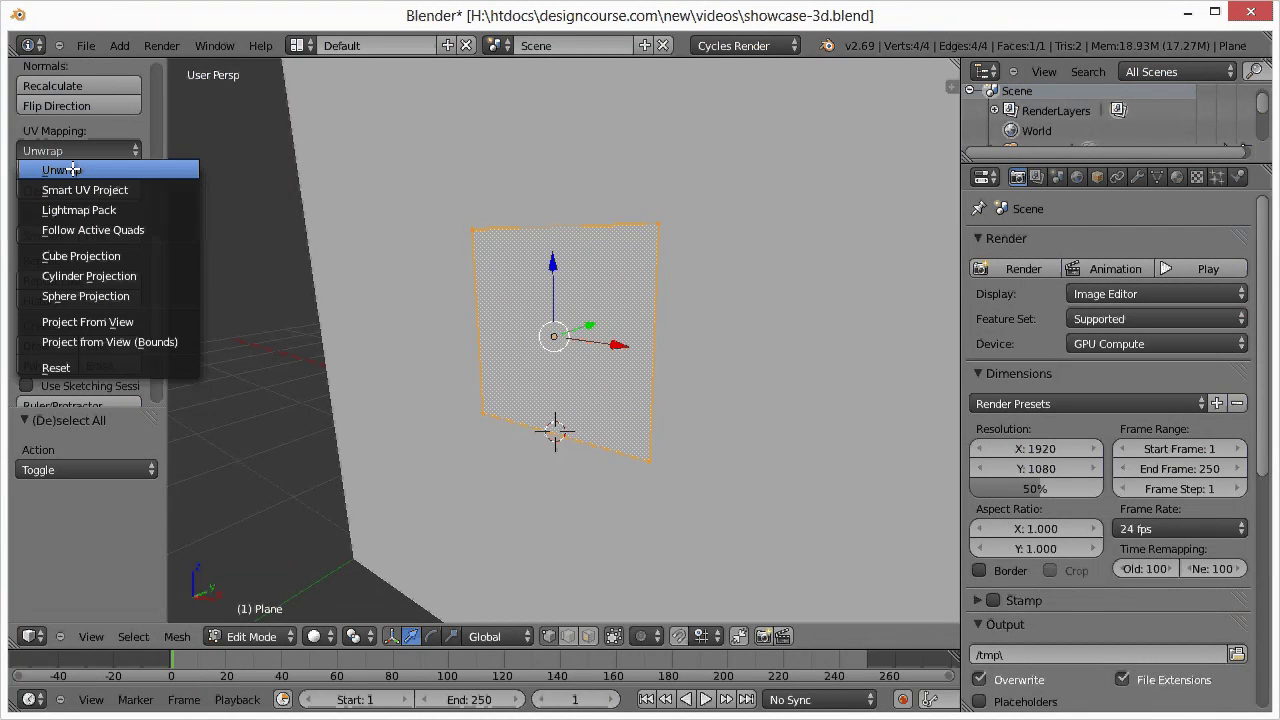
pyautogui.click(72, 170)
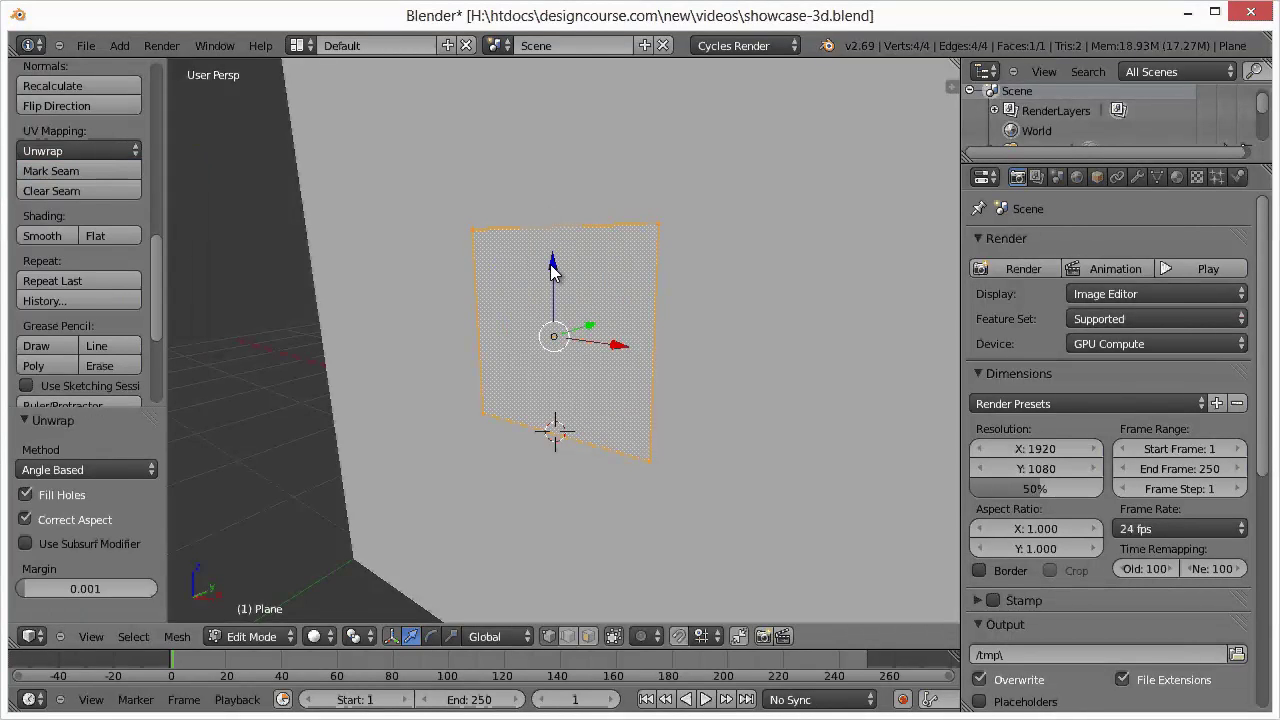
pyautogui.press('Tab')
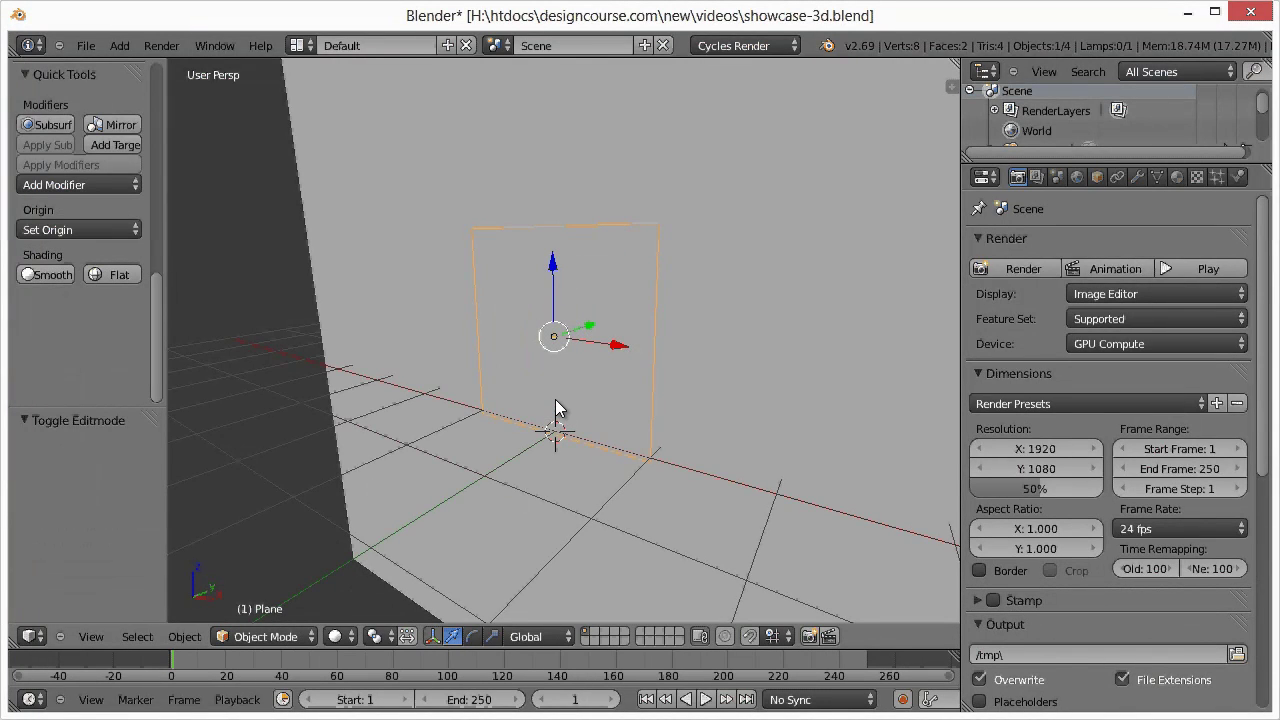
# Render the camera view again to examine the logo on the unwrapped plane, and close the render
pyautogui.press('KP_0')
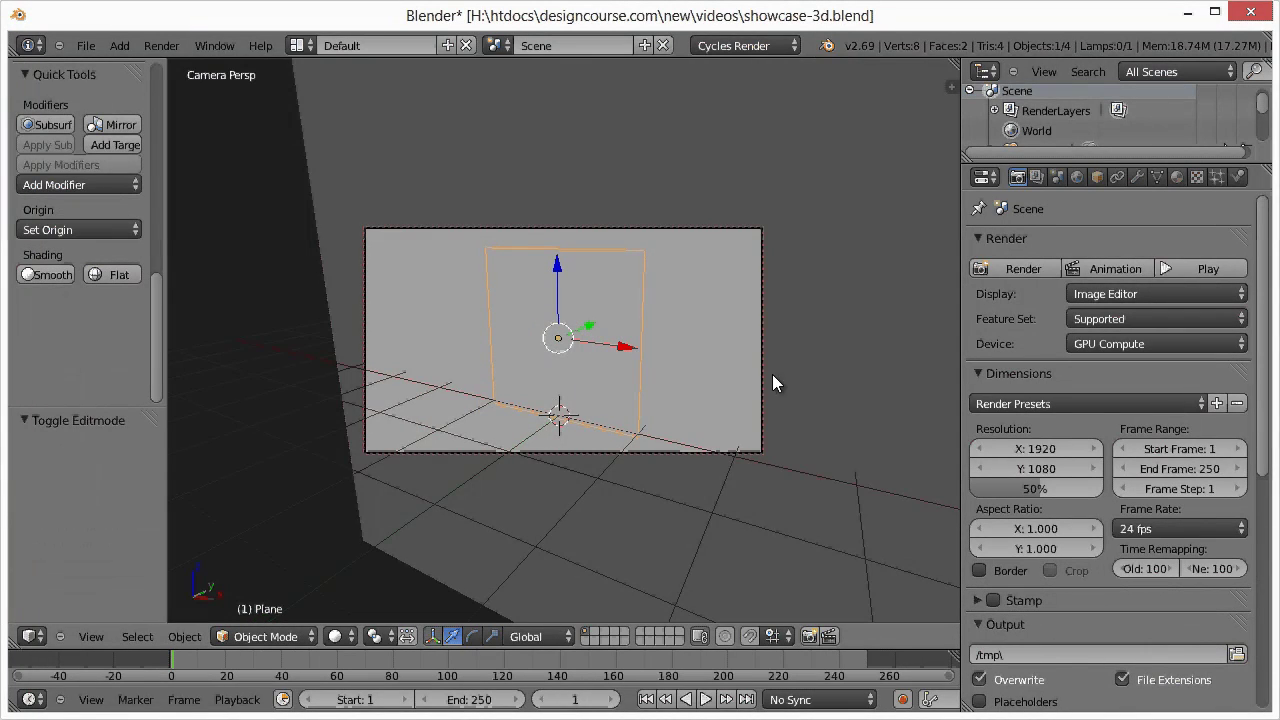
pyautogui.click(991, 265)
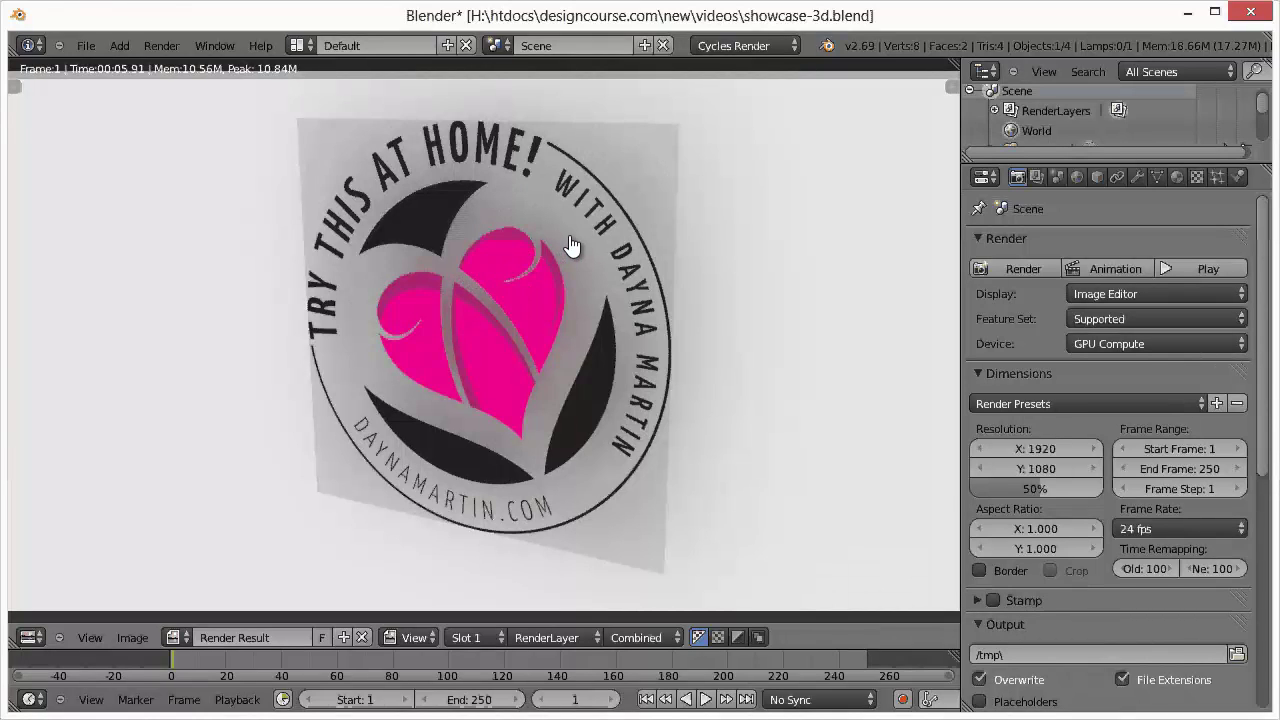
pyautogui.press('Escape')
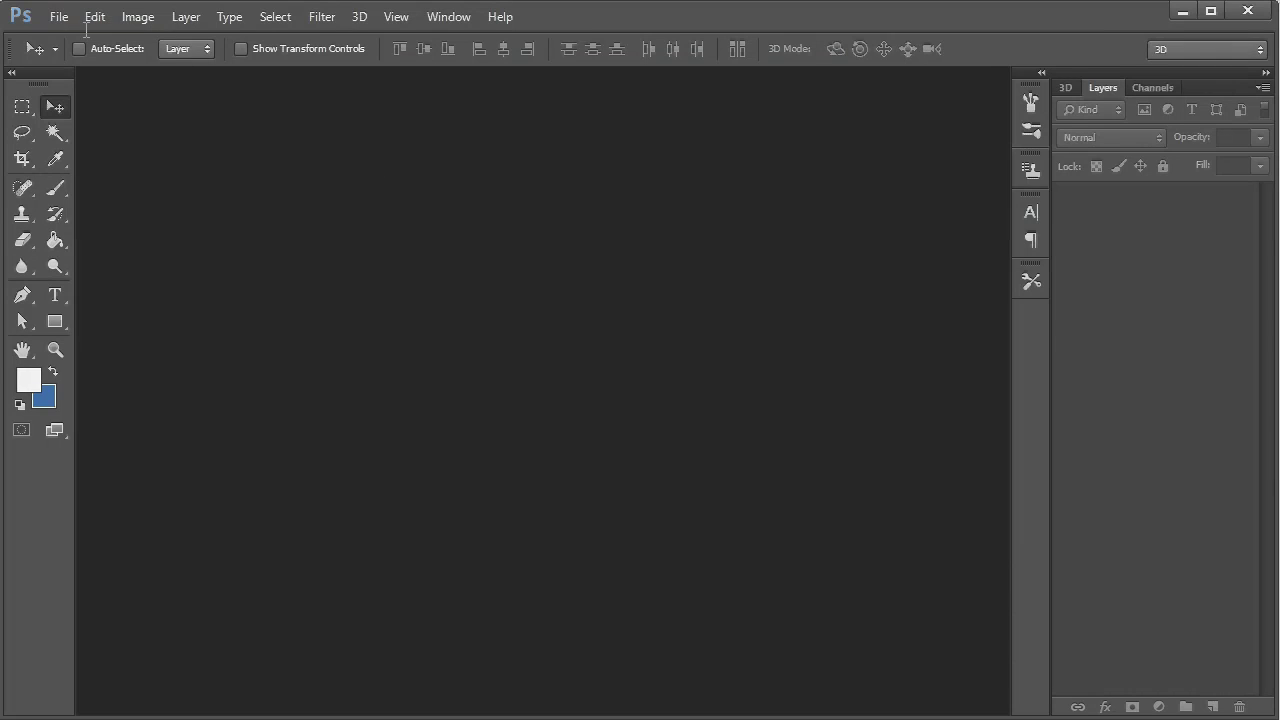
# In Photoshop, create a new 1024 × 1024 pixel CMYK document at 72 pixels/inch with transparent background contents
pyautogui.click(59, 17)
pyautogui.click(78, 38)
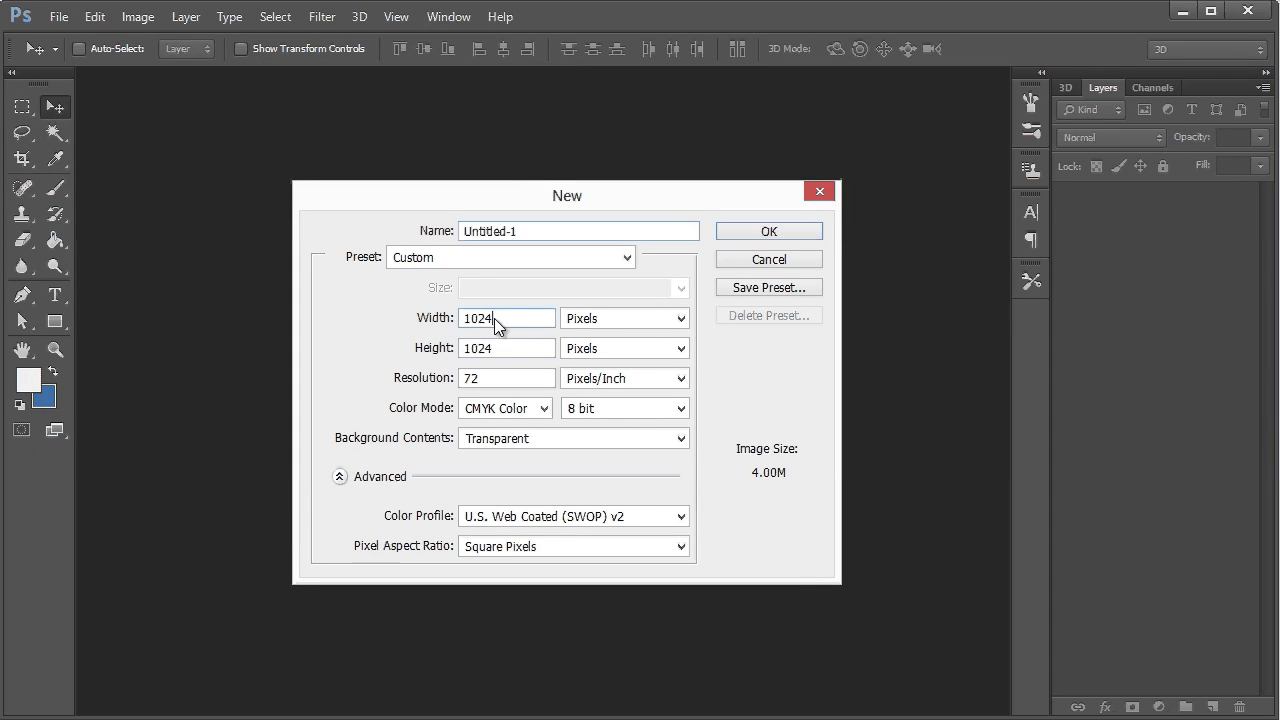
pyautogui.doubleClick(494, 318)
pyautogui.doubleClick(498, 350)
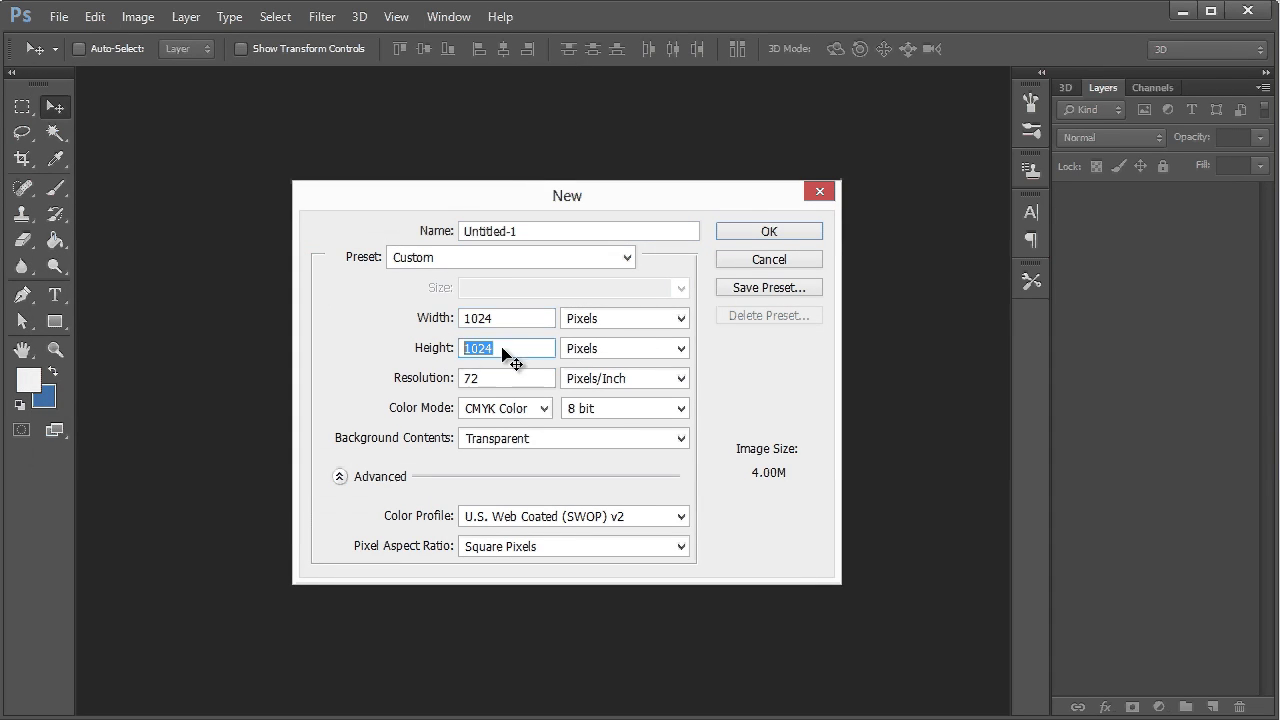
pyautogui.click(786, 232)
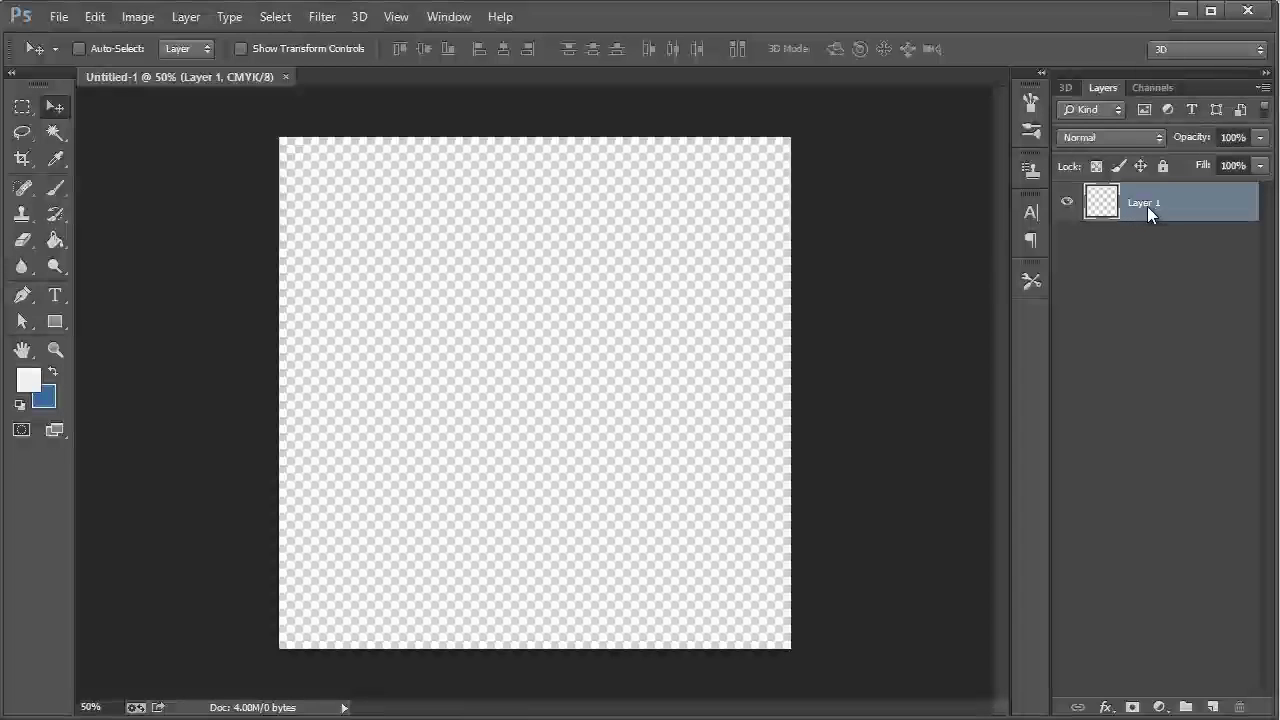
pyautogui.click(59, 17)
pyautogui.click(62, 37)
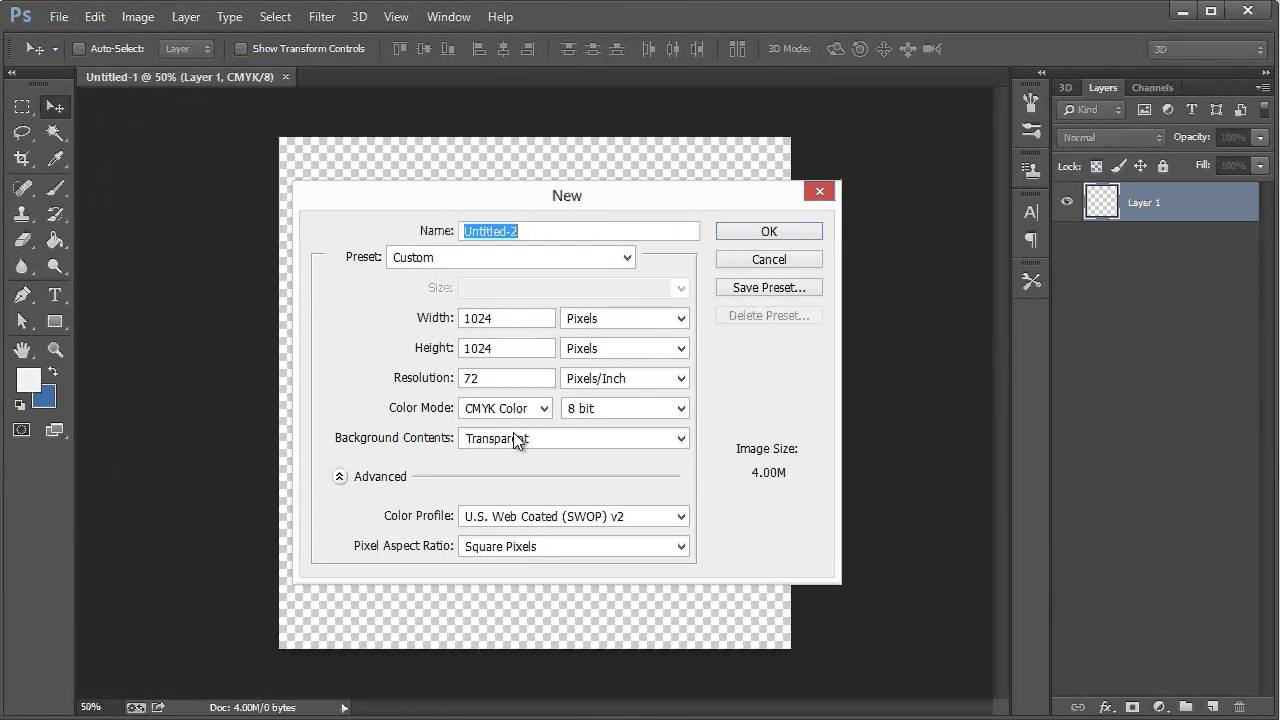
pyautogui.click(516, 436)
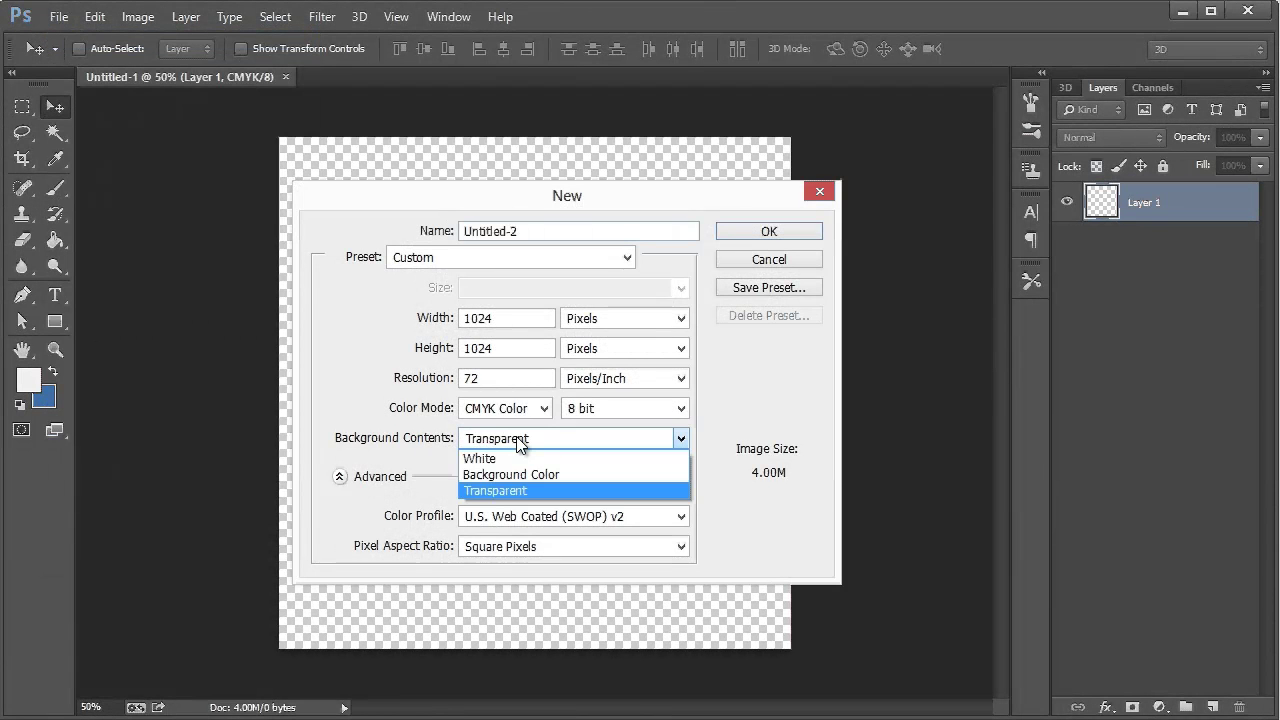
pyautogui.click(506, 489)
pyautogui.click(750, 259)
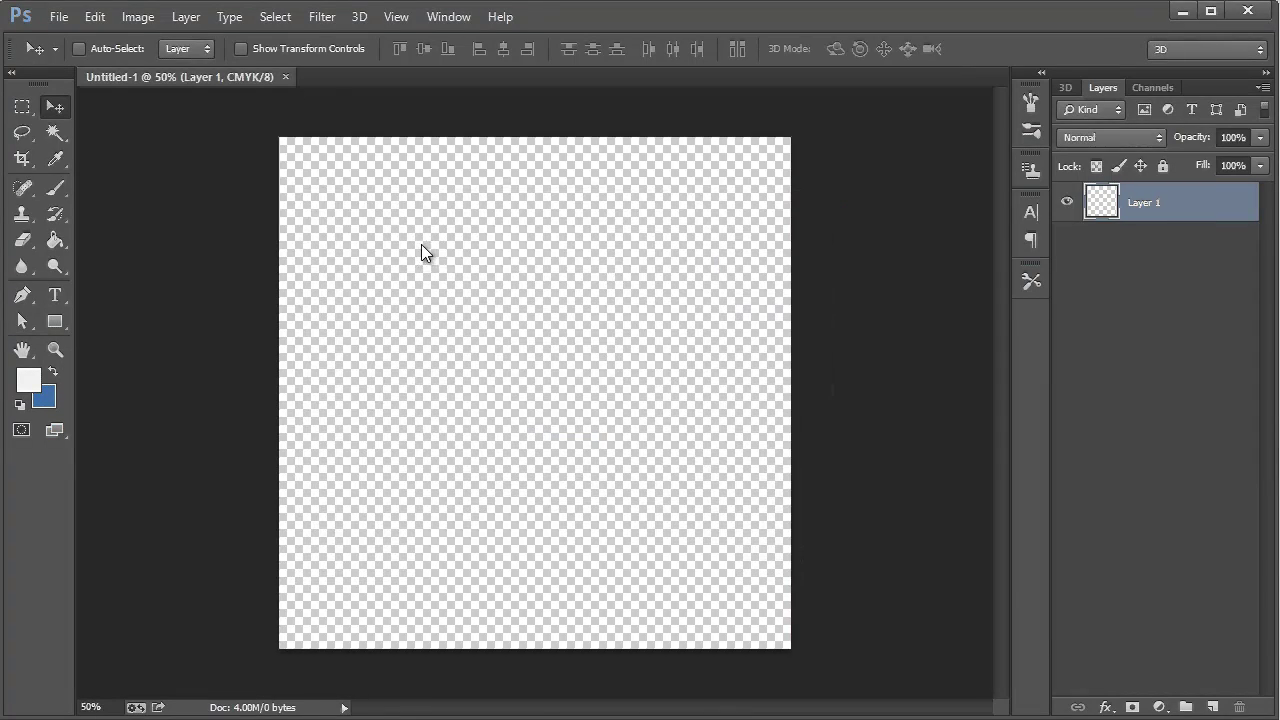
# Open DanaLogo.png, copy the entire image and paste it into the new transparent document
pyautogui.click(59, 17)
pyautogui.click(85, 56)
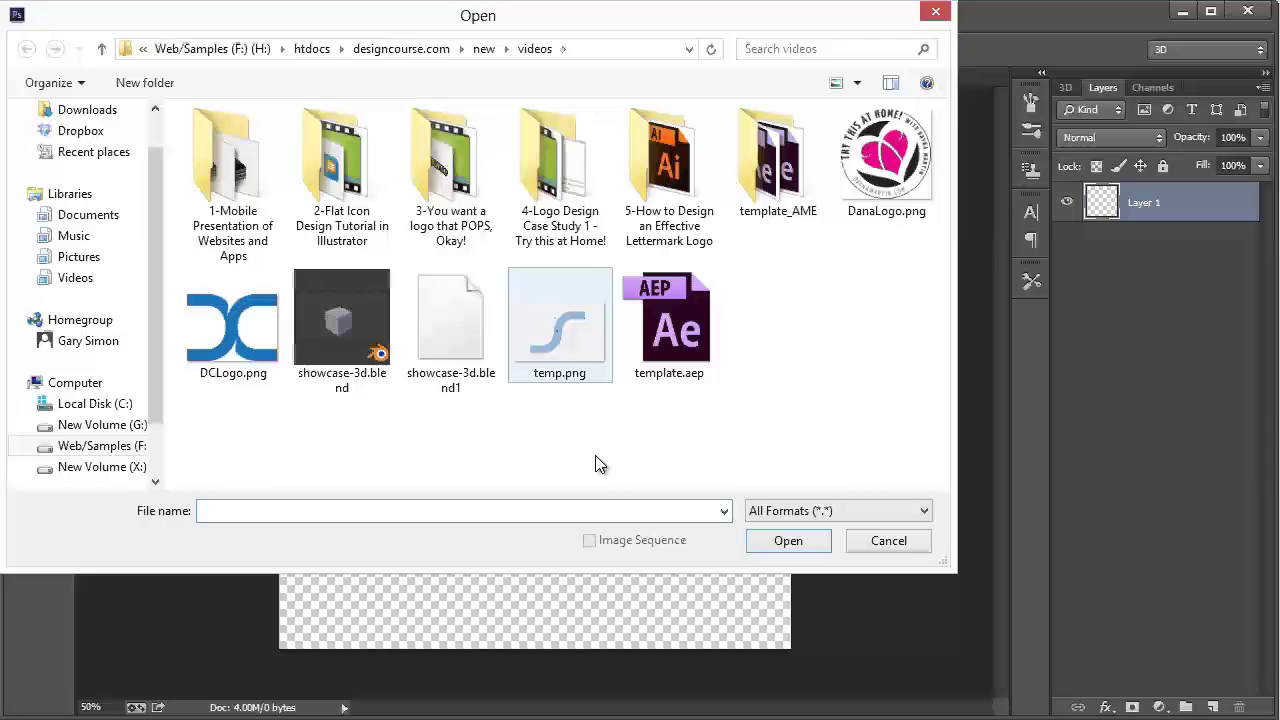
pyautogui.doubleClick(888, 190)
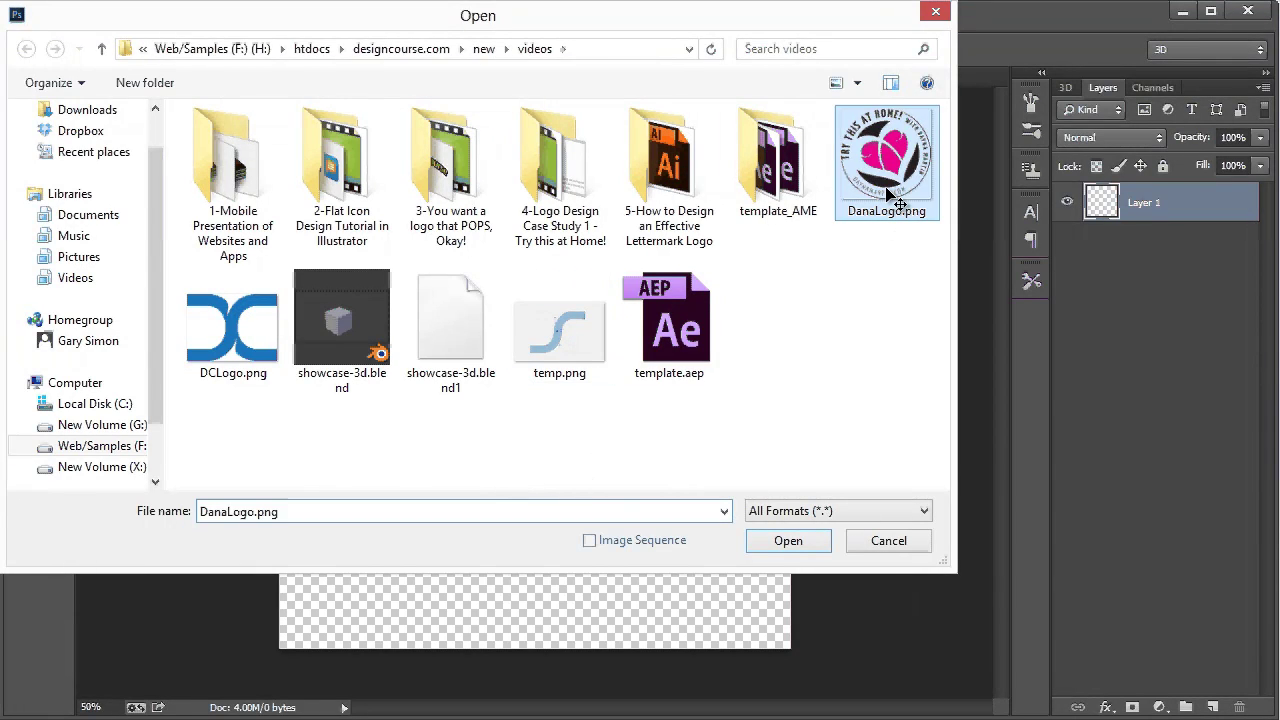
pyautogui.hotkey('ctrl', 'a')
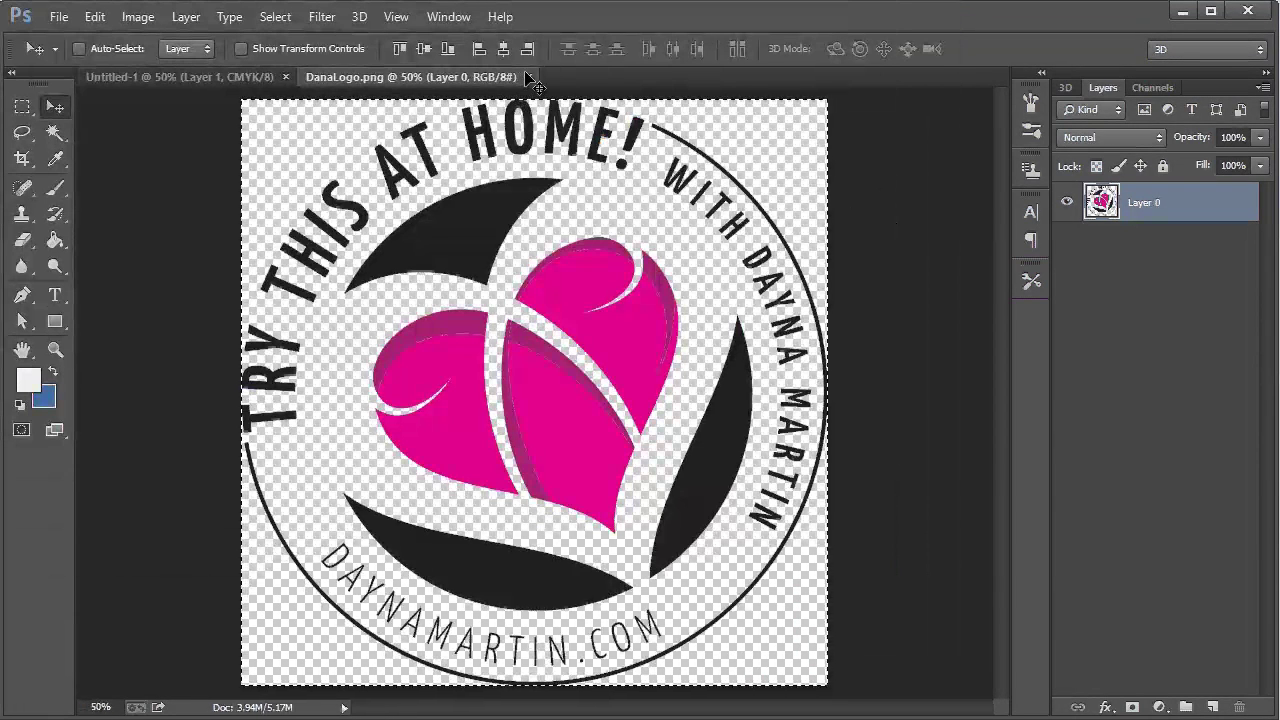
pyautogui.hotkey('ctrl', 'c')
pyautogui.hotkey('ctrl', 'Tab')
pyautogui.hotkey('ctrl', 'v')
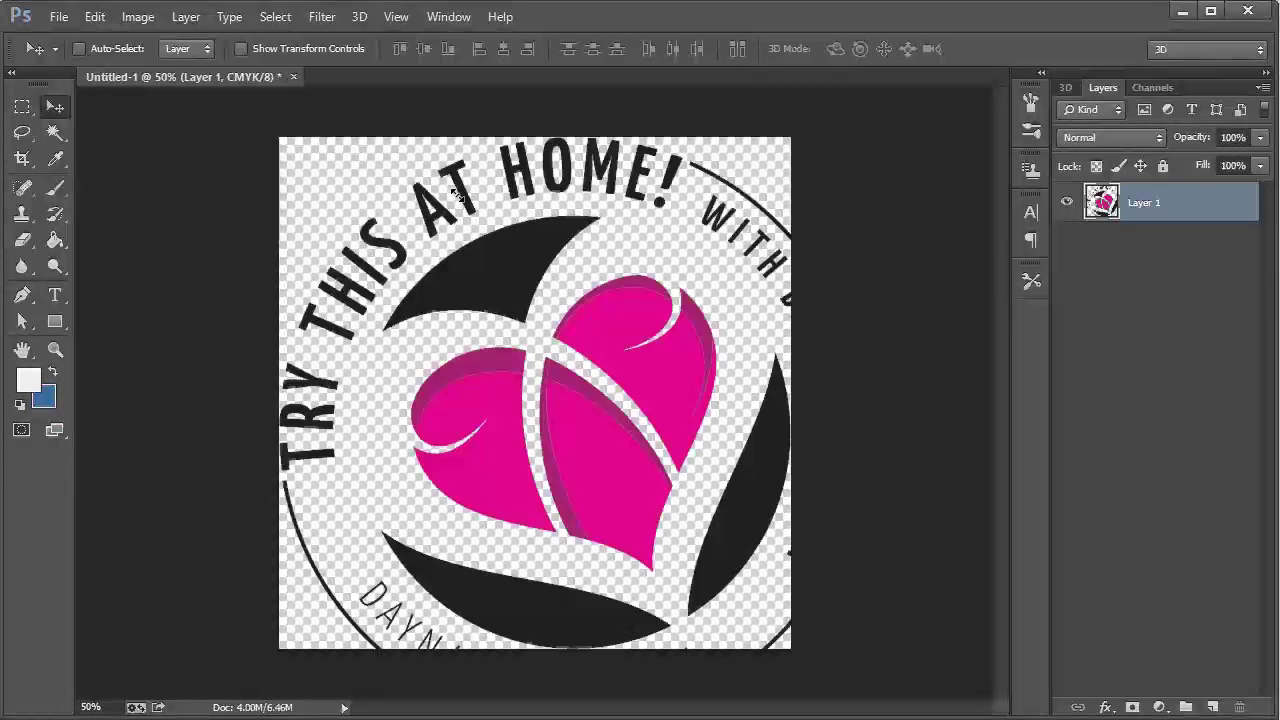
# Scale the pasted logo down proportionally to about two-thirds of the canvas width and place it near the canvas centre
pyautogui.hotkey('ctrl', 't')
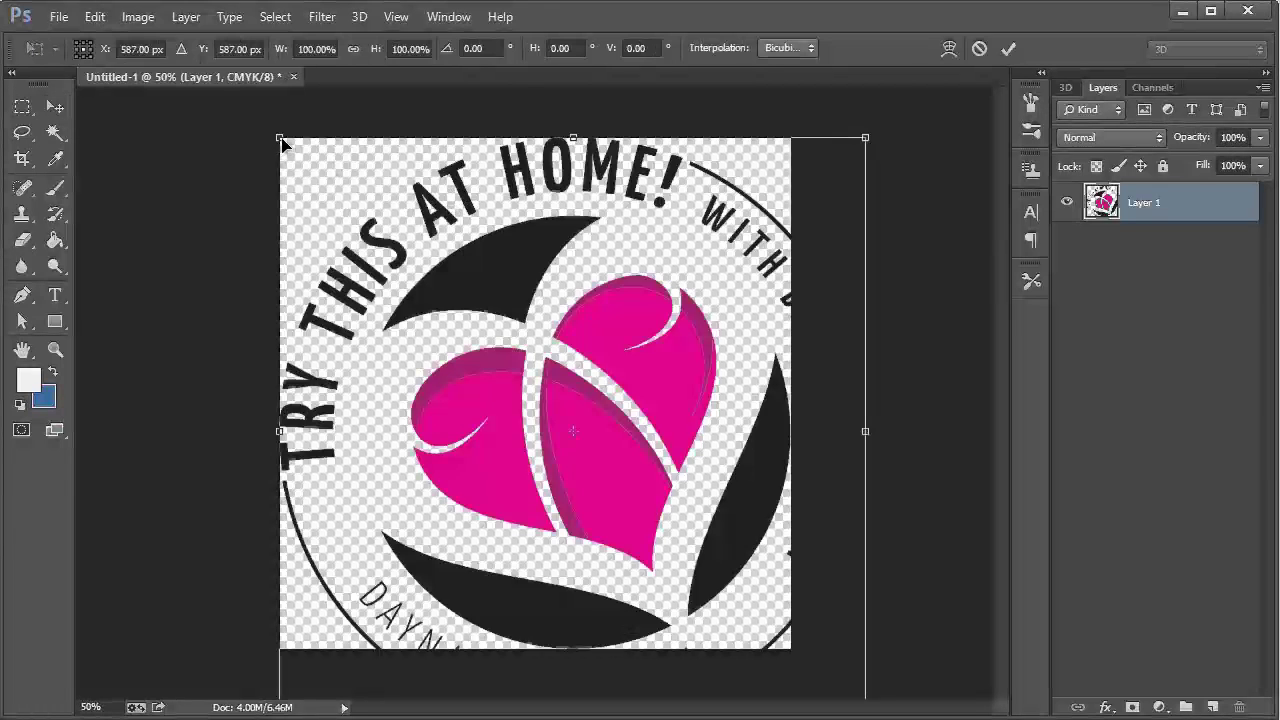
pyautogui.keyDown('alt'); pyautogui.keyDown('shift'); pyautogui.moveTo(281, 141); pyautogui.dragTo(409, 267); pyautogui.keyUp('shift'); pyautogui.keyUp('alt')
pyautogui.moveTo(550, 430); pyautogui.dragTo(530, 360)
pyautogui.click(52, 106)
pyautogui.click(270, 50)
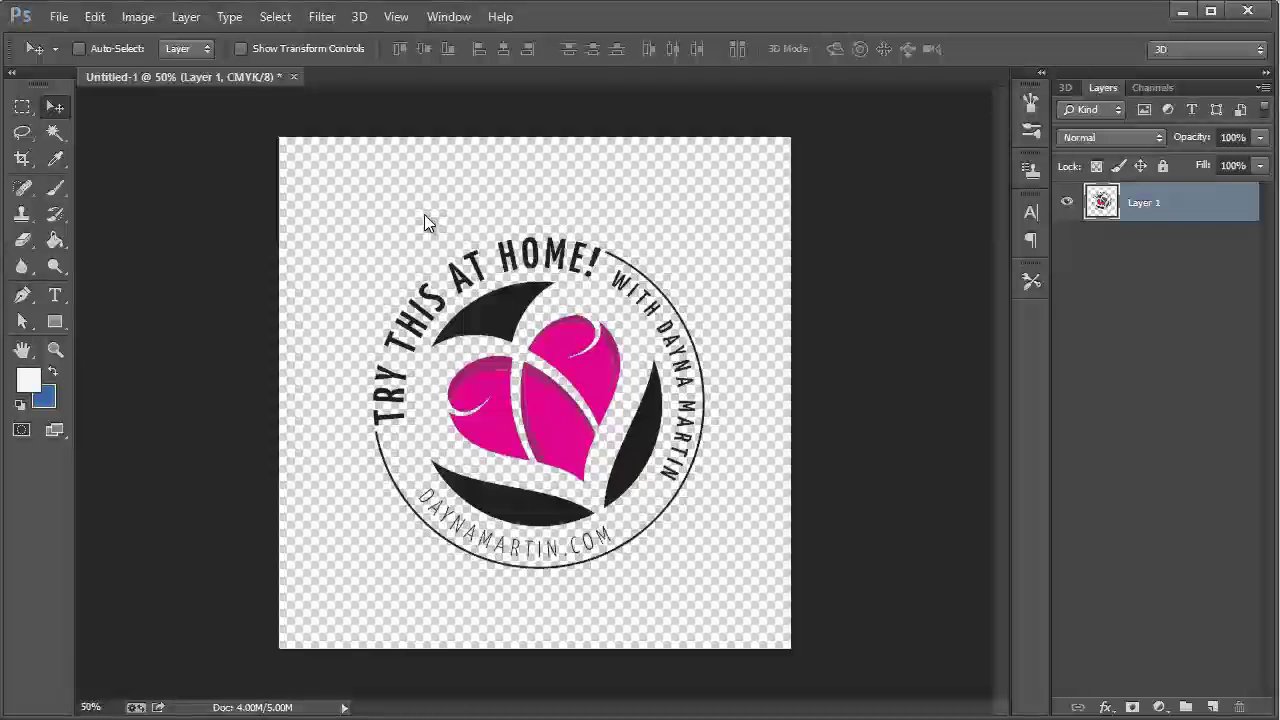
# Save the document for web as a PNG-24 with transparency, named DanaLogo-2, in the videos folder
pyautogui.click(59, 16)
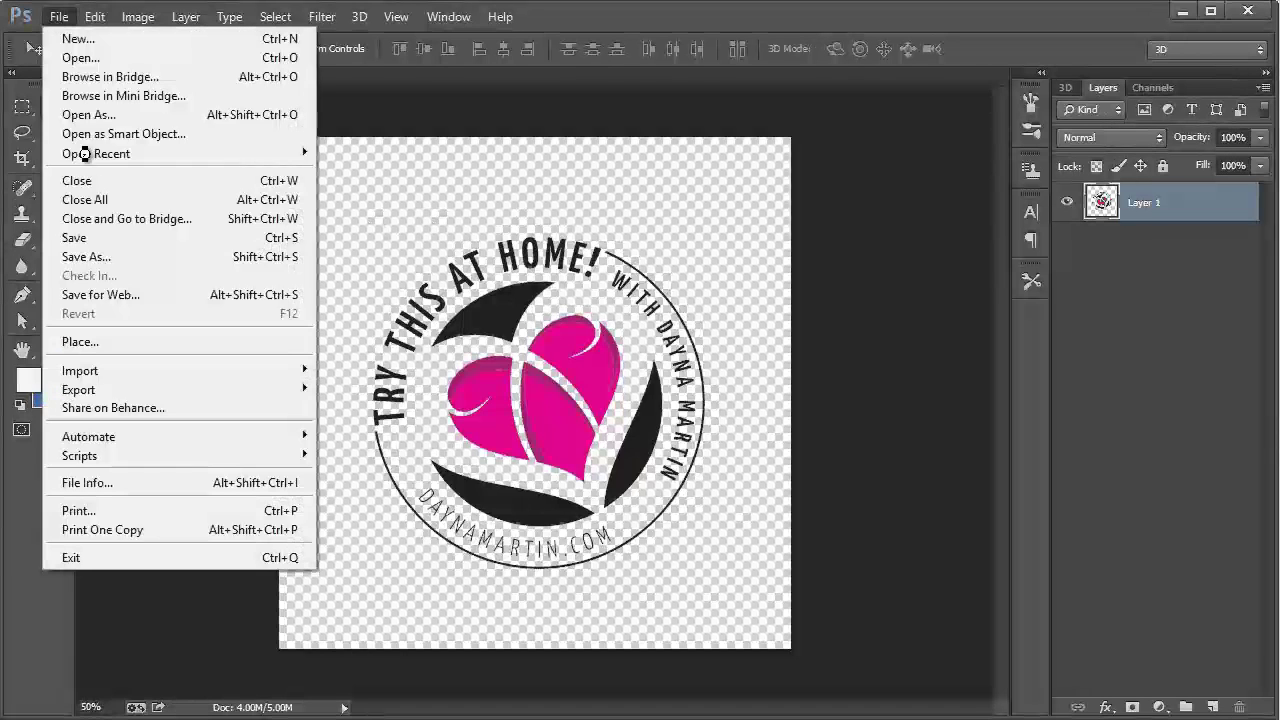
pyautogui.click(241, 297)
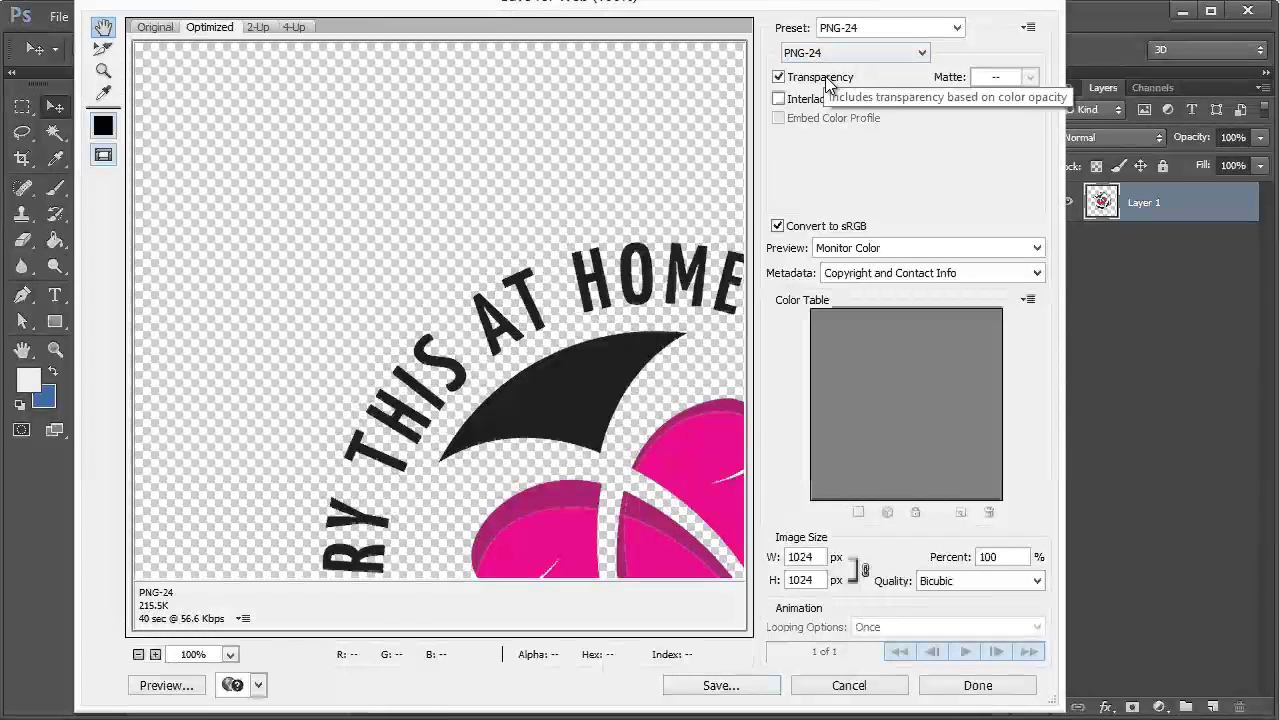
pyautogui.click(720, 686)
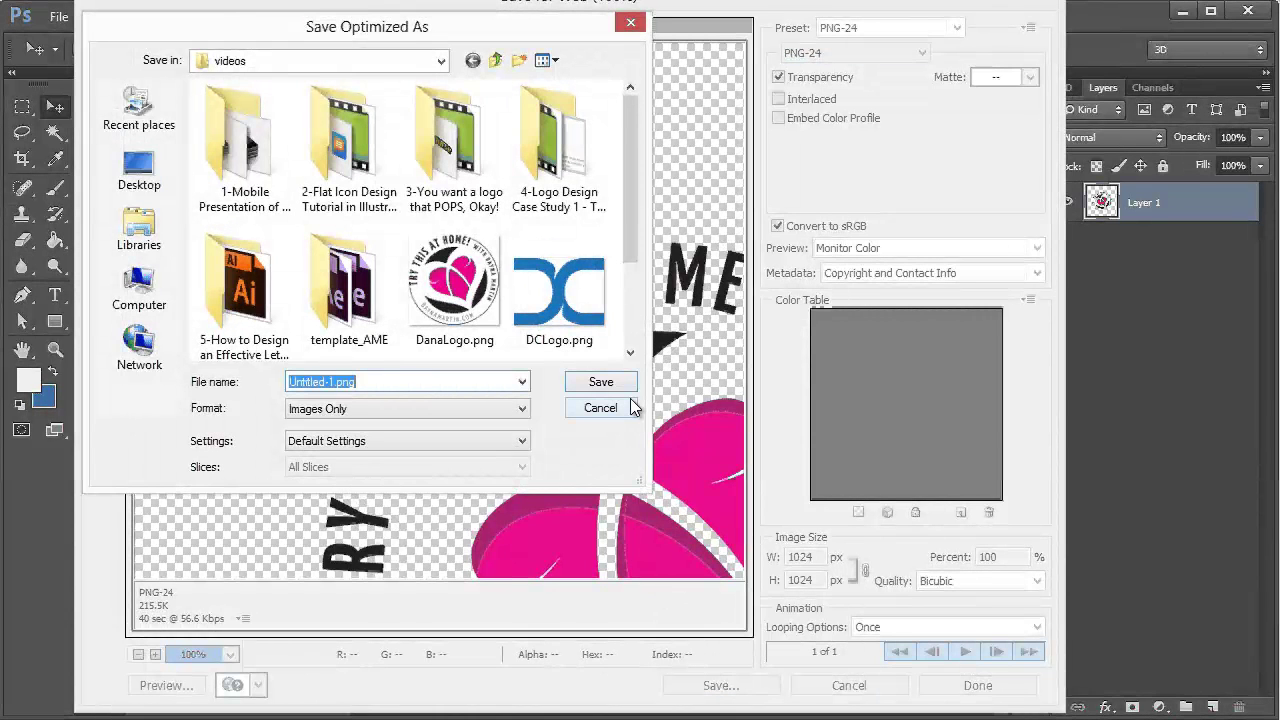
pyautogui.write('DanaLogo')
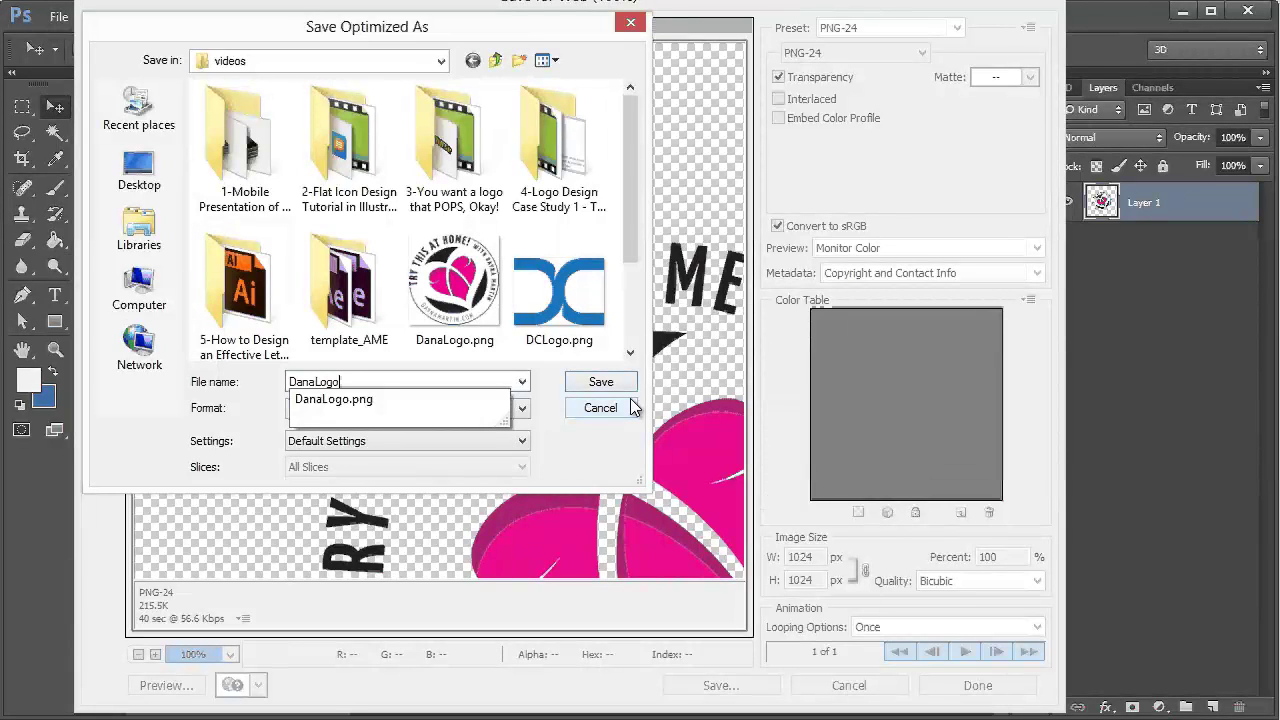
pyautogui.write('-2')
pyautogui.press('Return')
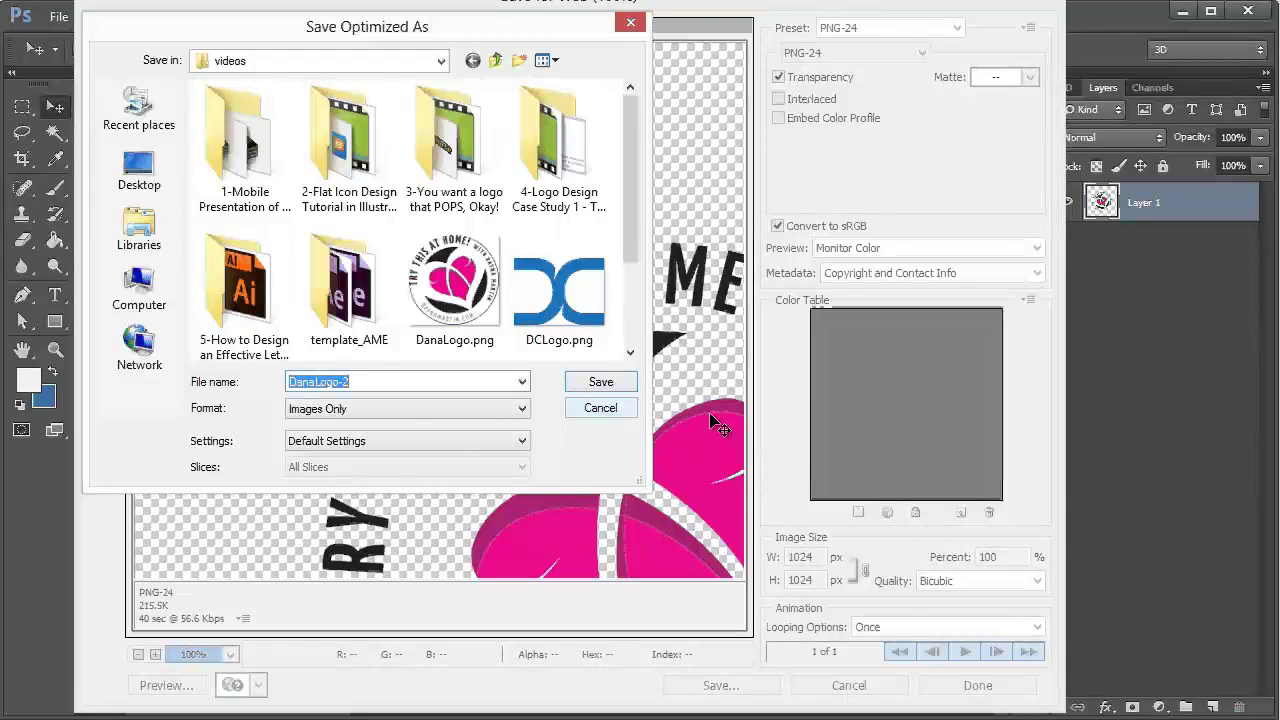
pyautogui.press('Return')
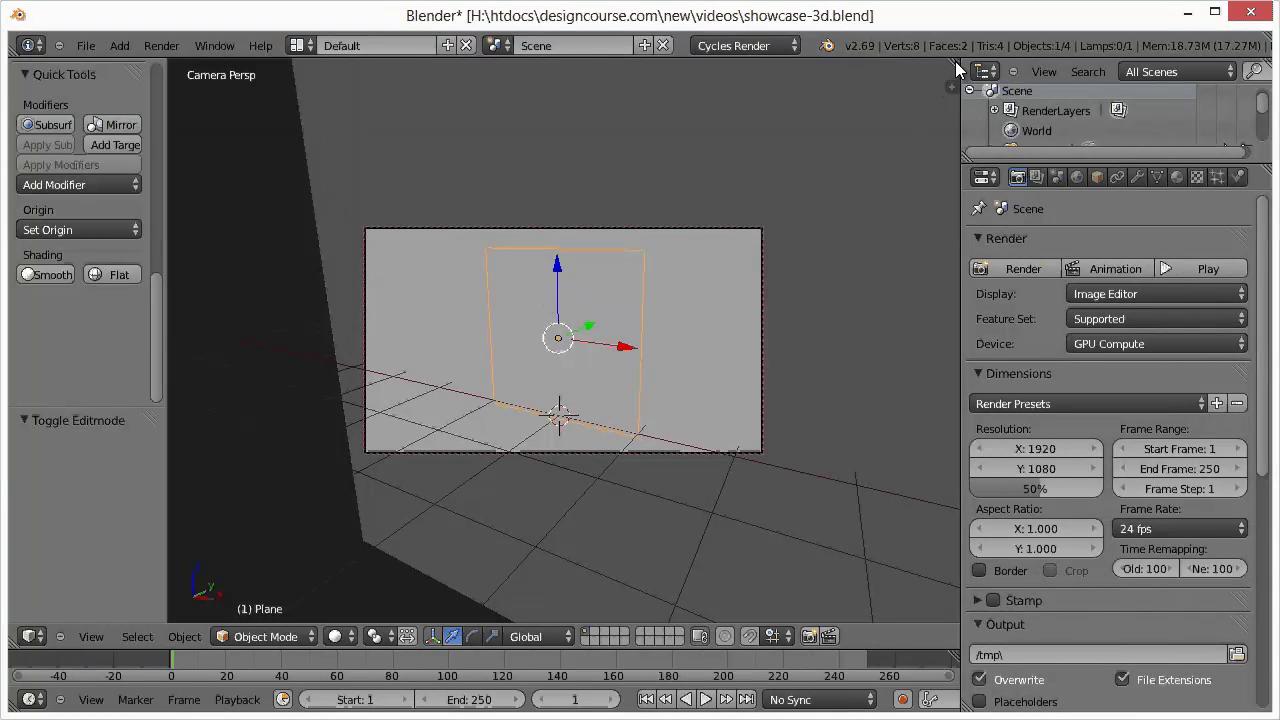
# In Blender, open a temporary Node Editor beside the 3D view and load DanaLogo-2.png into the logo plane's Image Texture node
pyautogui.moveTo(955, 68); pyautogui.dragTo(528, 77)
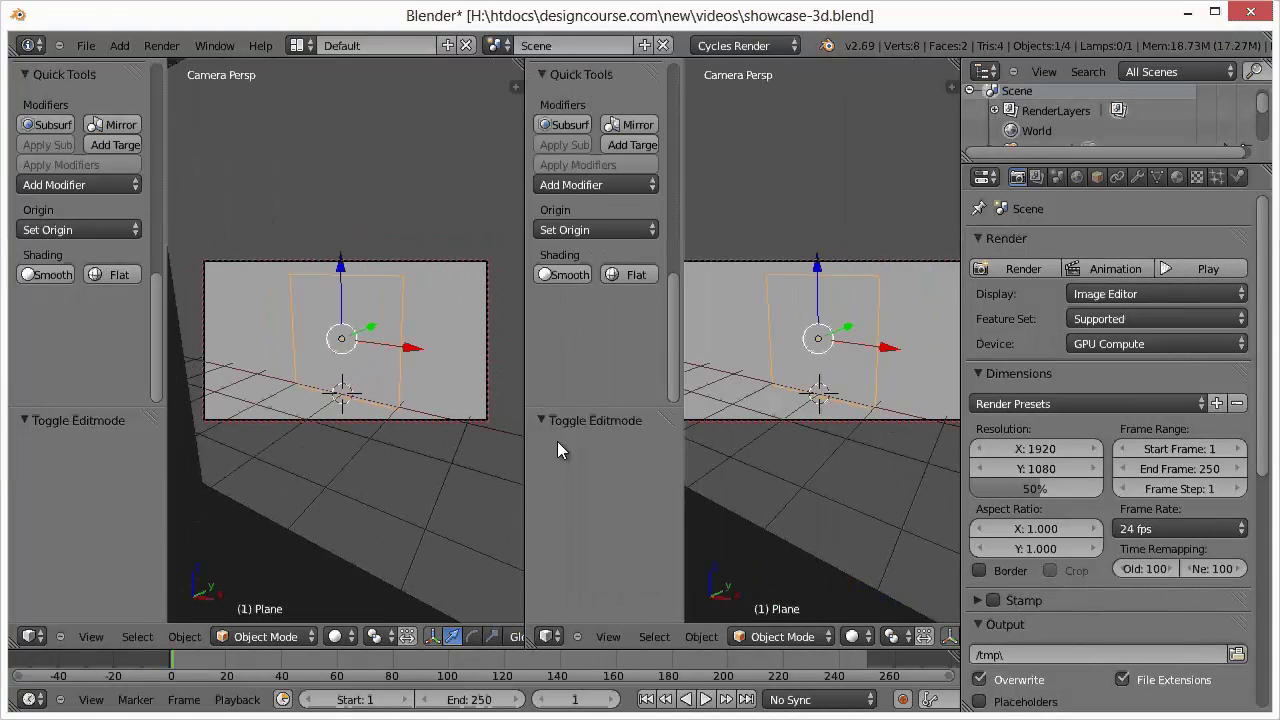
pyautogui.click(553, 638)
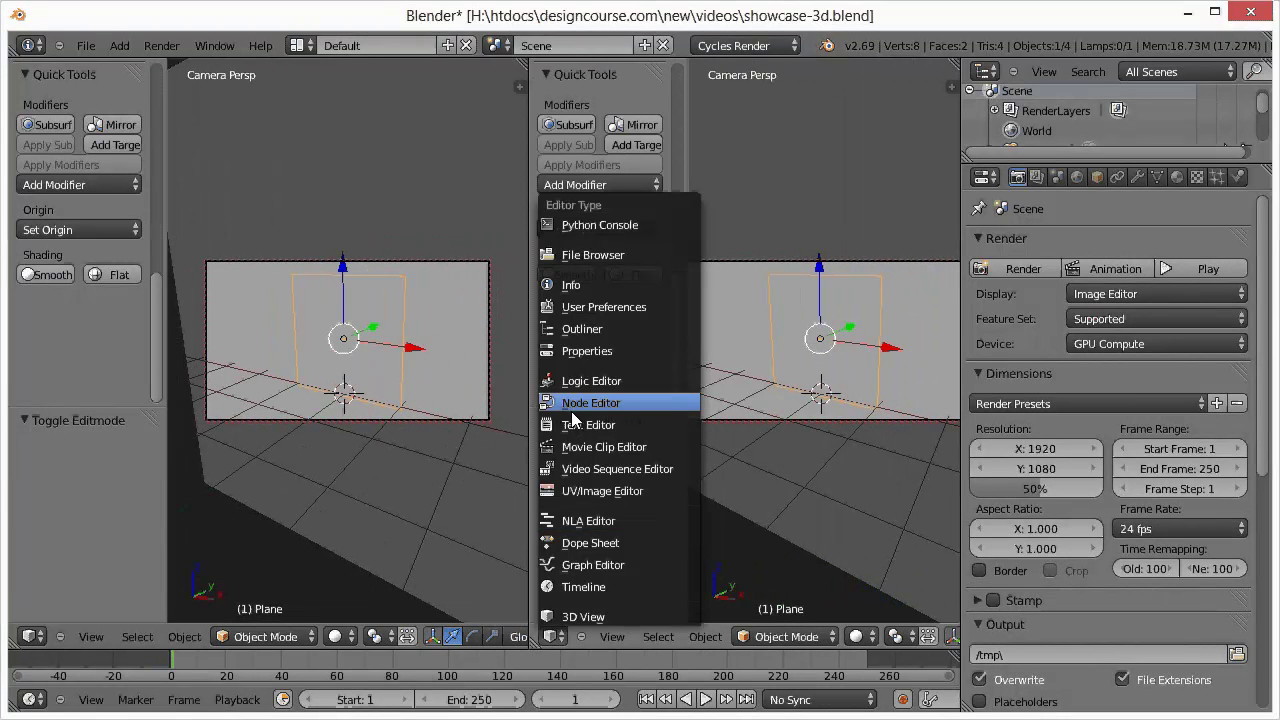
pyautogui.click(580, 405)
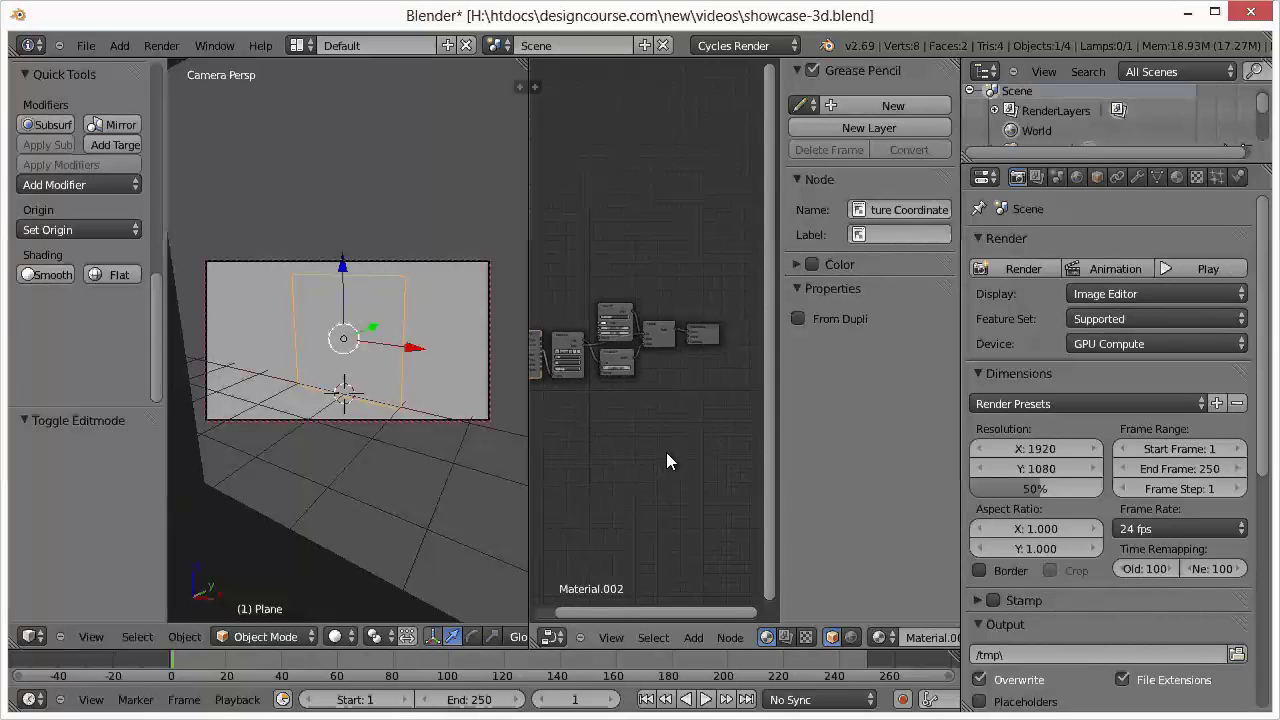
pyautogui.moveTo(666, 452); pyautogui.dragTo(703, 462, button='middle')
pyautogui.scroll(6, 650, 440)
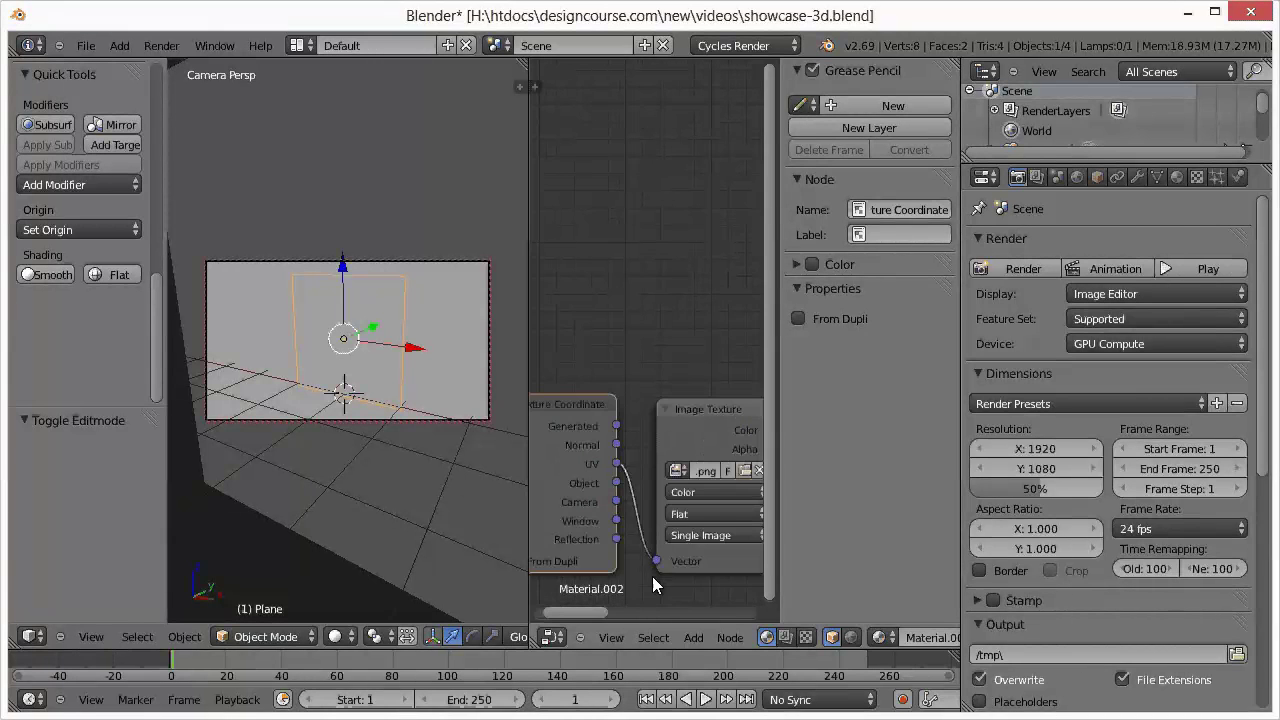
pyautogui.moveTo(652, 576); pyautogui.dragTo(581, 477, button='middle')
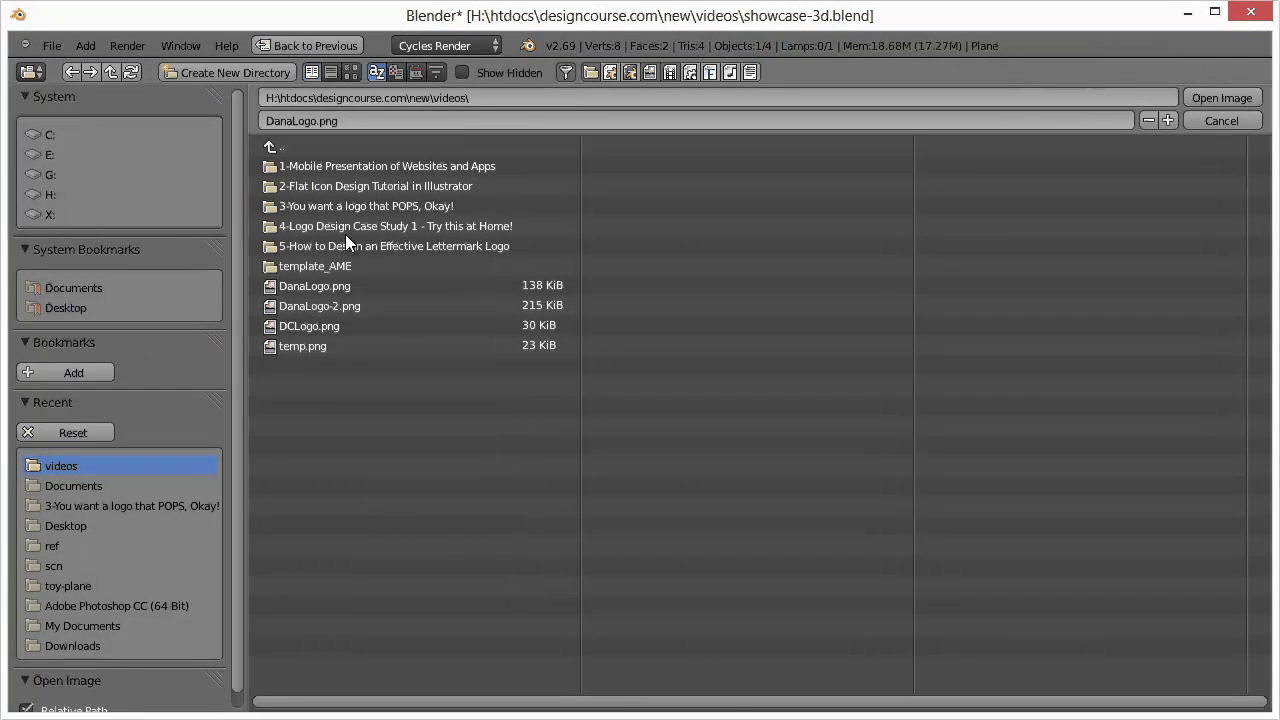
pyautogui.doubleClick(330, 307)
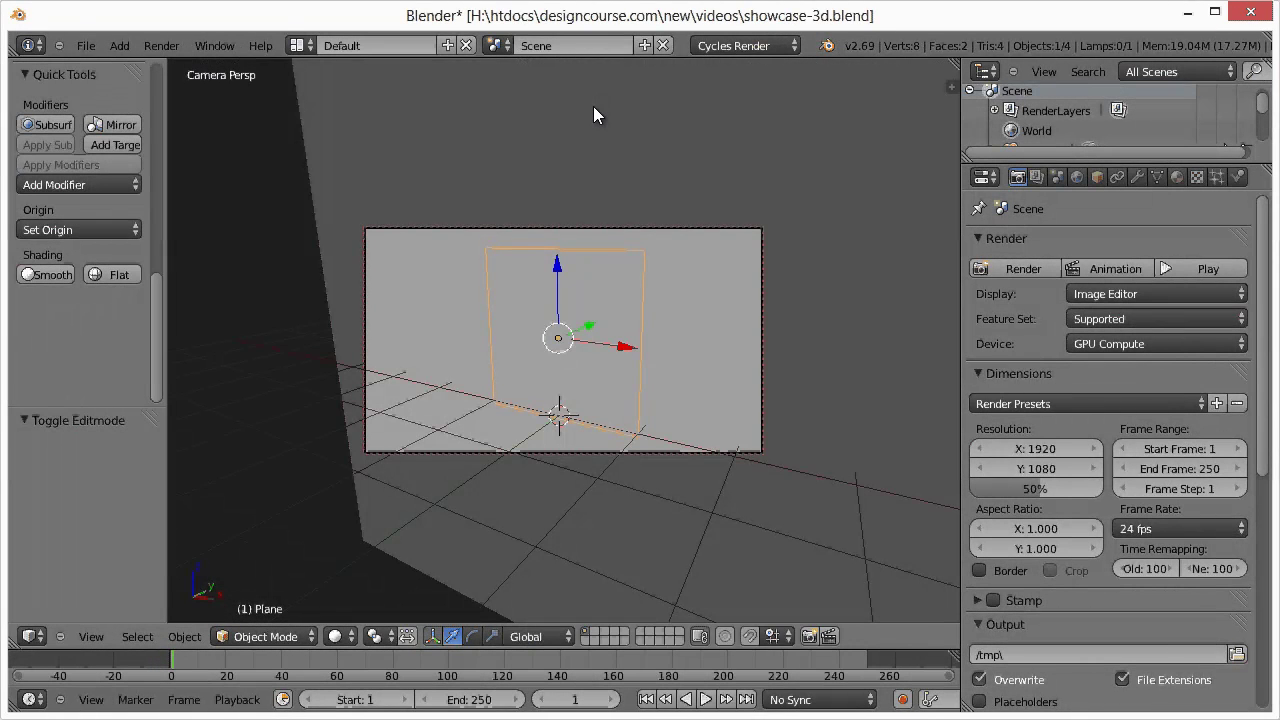
# Render the camera view to check the logo's new margins on the plane, and close the render
pyautogui.click(1001, 267)
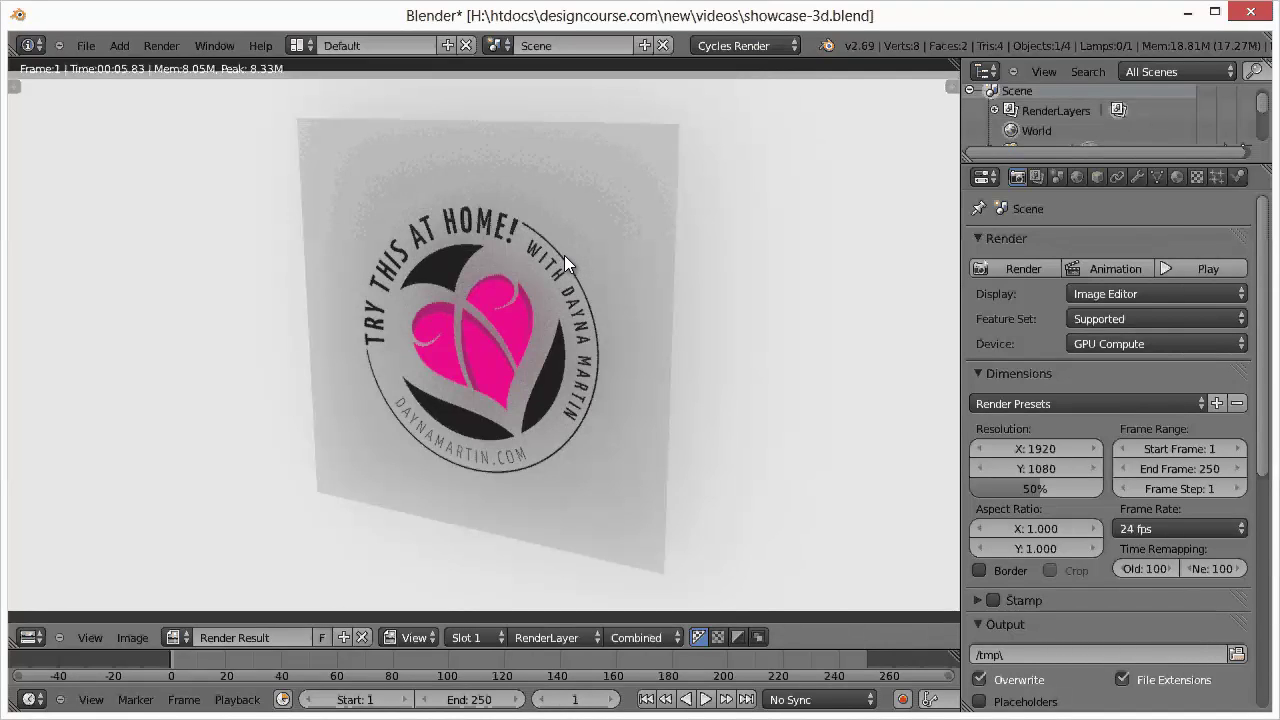
pyautogui.press('Escape')
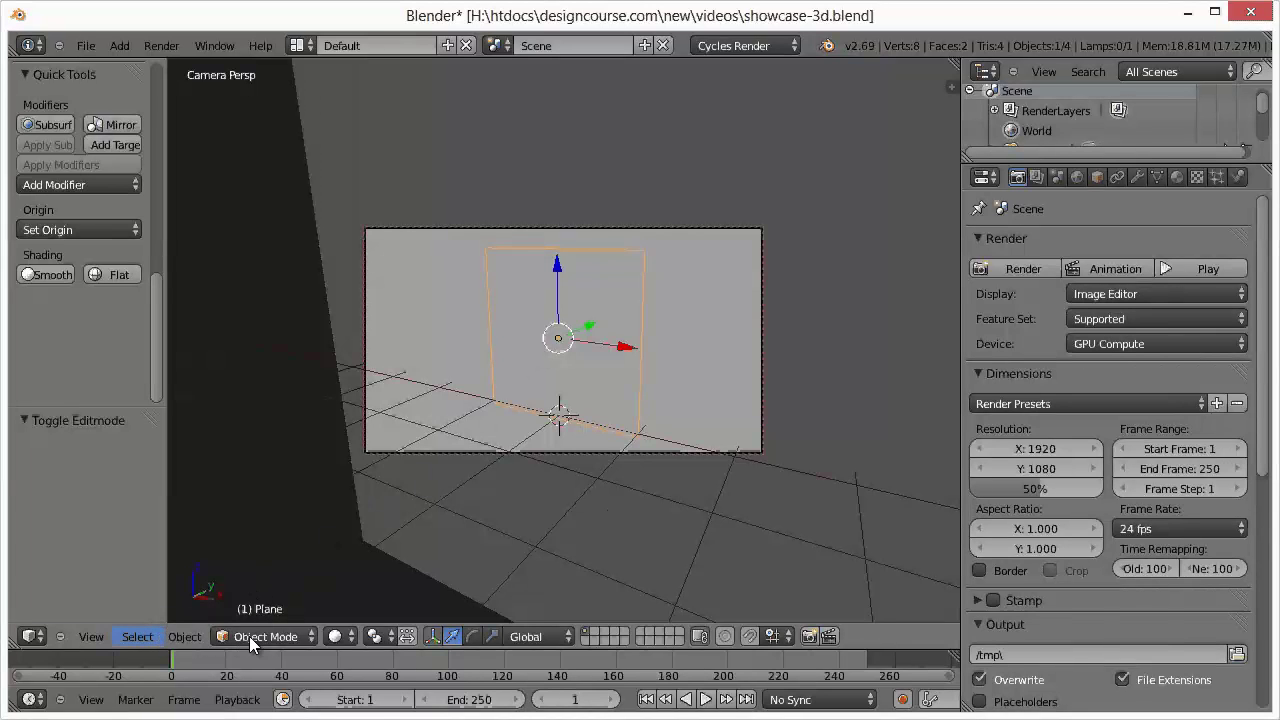
# Place the 3D cursor behind the camera and add a plane there, at about X 0.99, Y -5.17, Z 2.39
pyautogui.moveTo(324, 503); pyautogui.dragTo(421, 485, button='middle')
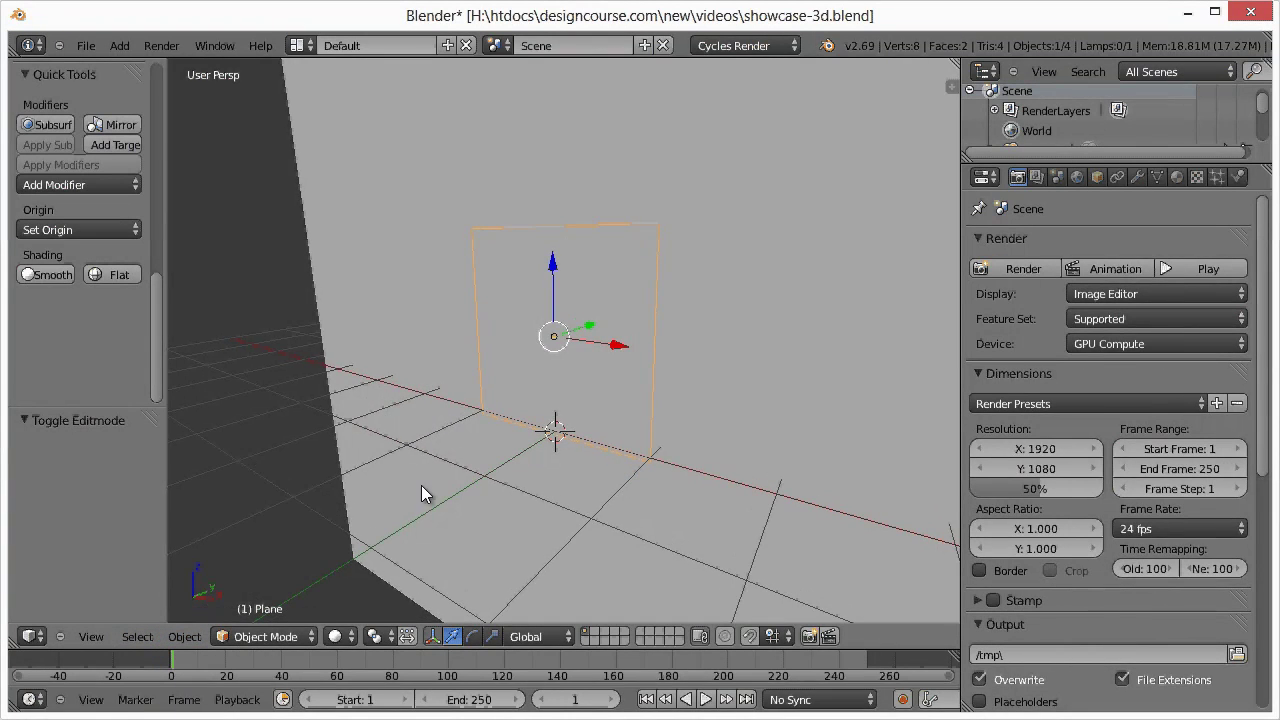
pyautogui.moveTo(587, 467); pyautogui.dragTo(822, 360, button='middle')
pyautogui.click(792, 287)
pyautogui.click(536, 454)
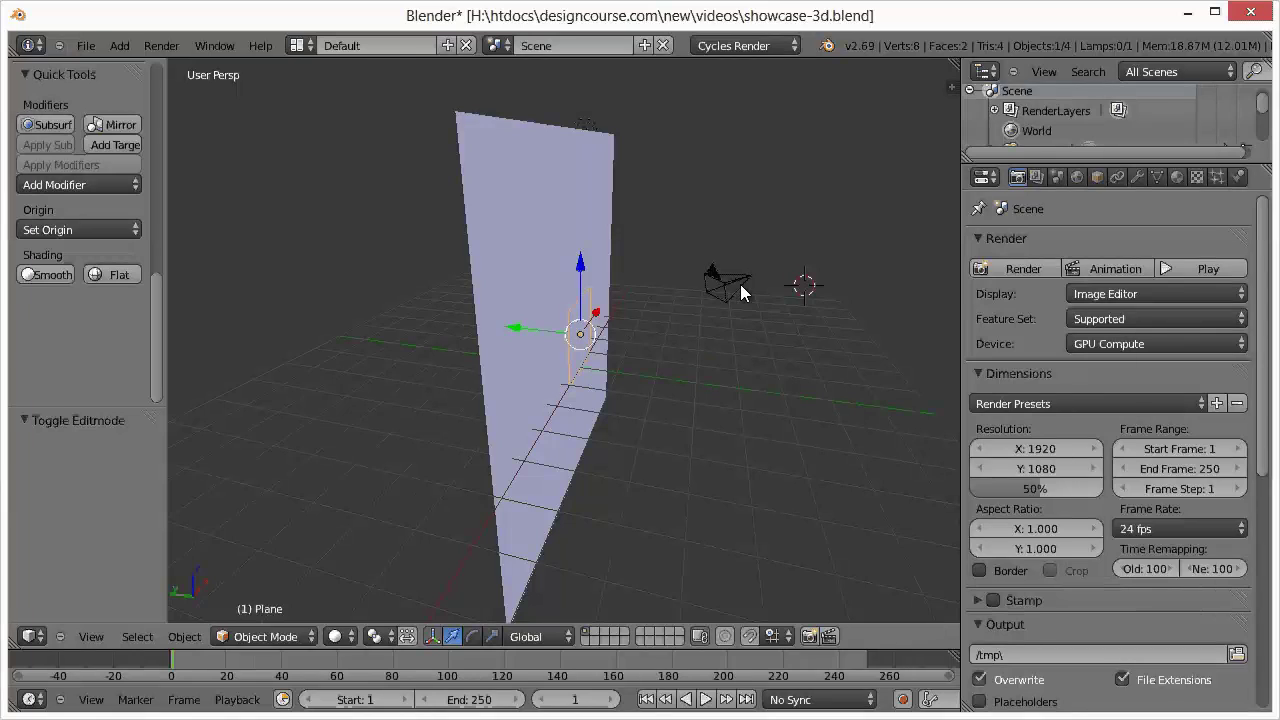
pyautogui.click(122, 47)
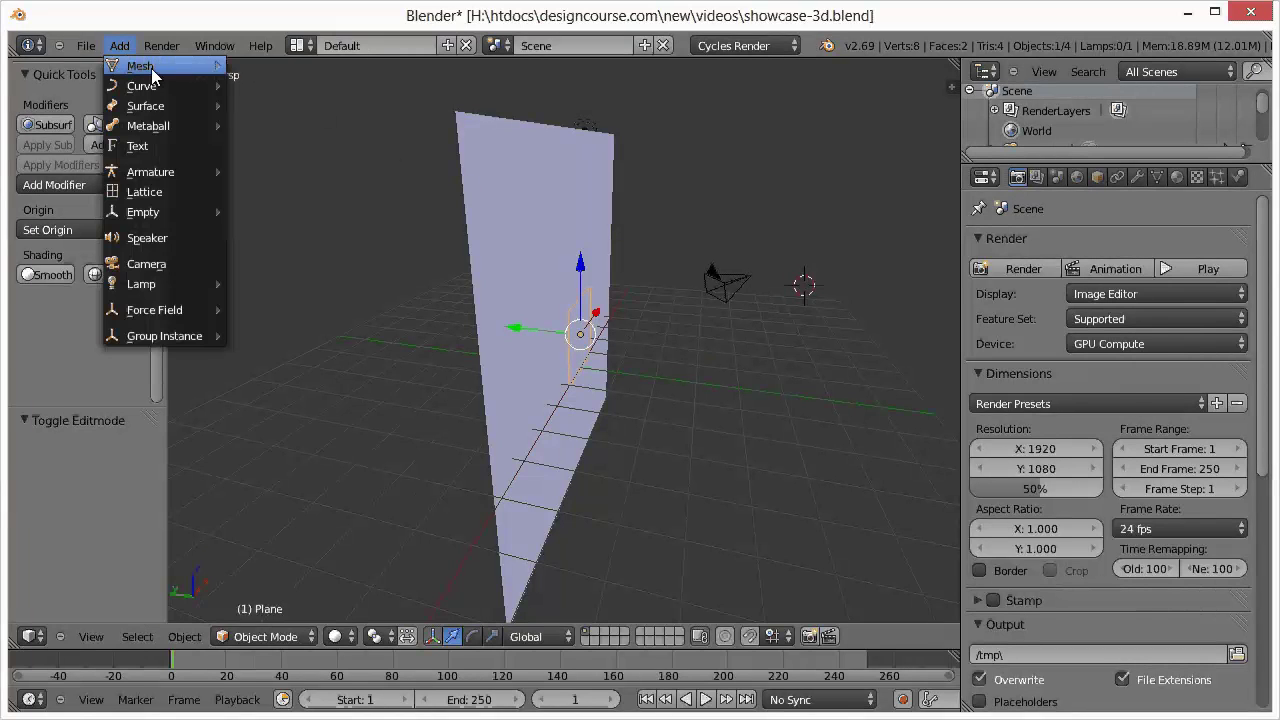
pyautogui.moveTo(153, 76)
pyautogui.click(255, 66)
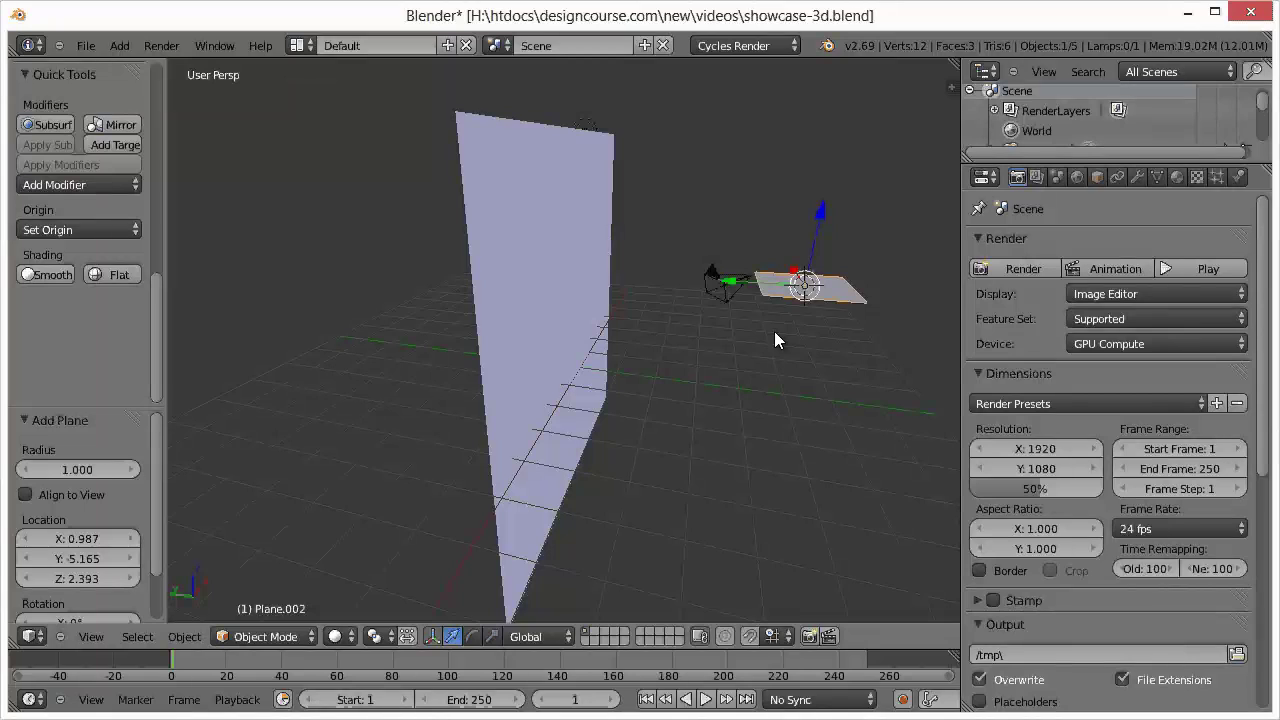
# Rotate the new plane behind the camera 45° about the global X axis
pyautogui.press('r')
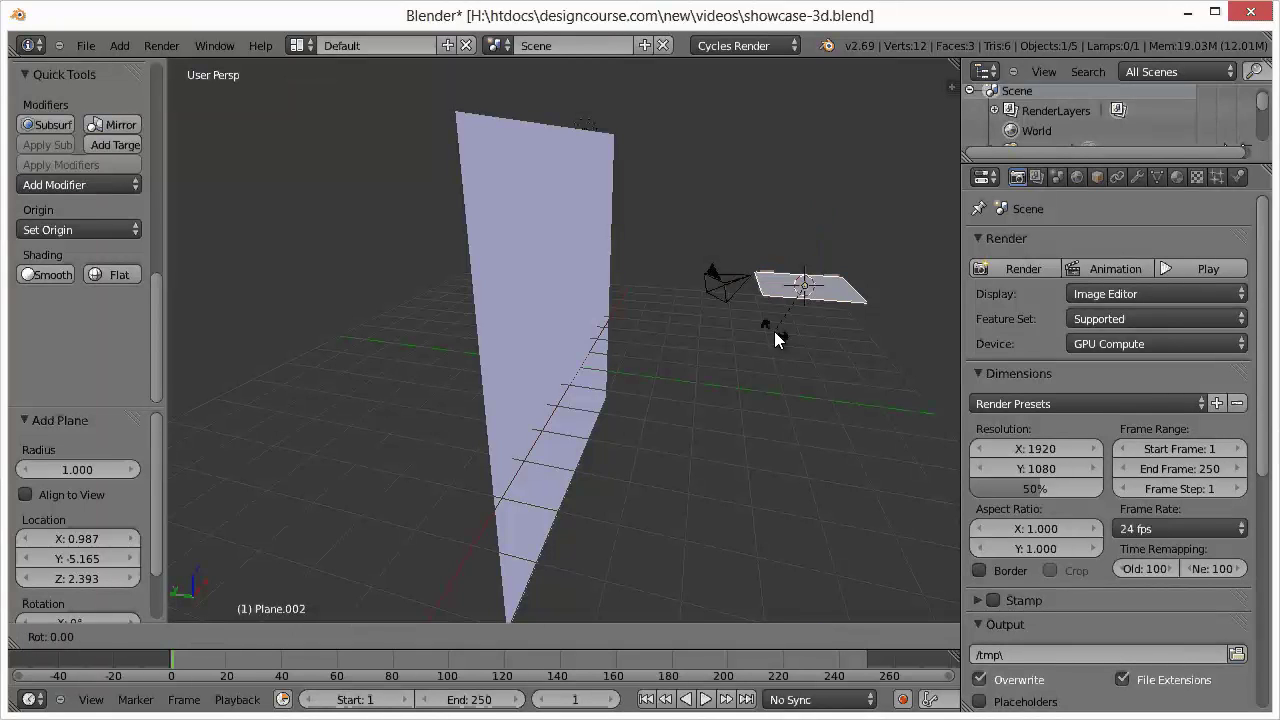
pyautogui.press('x')
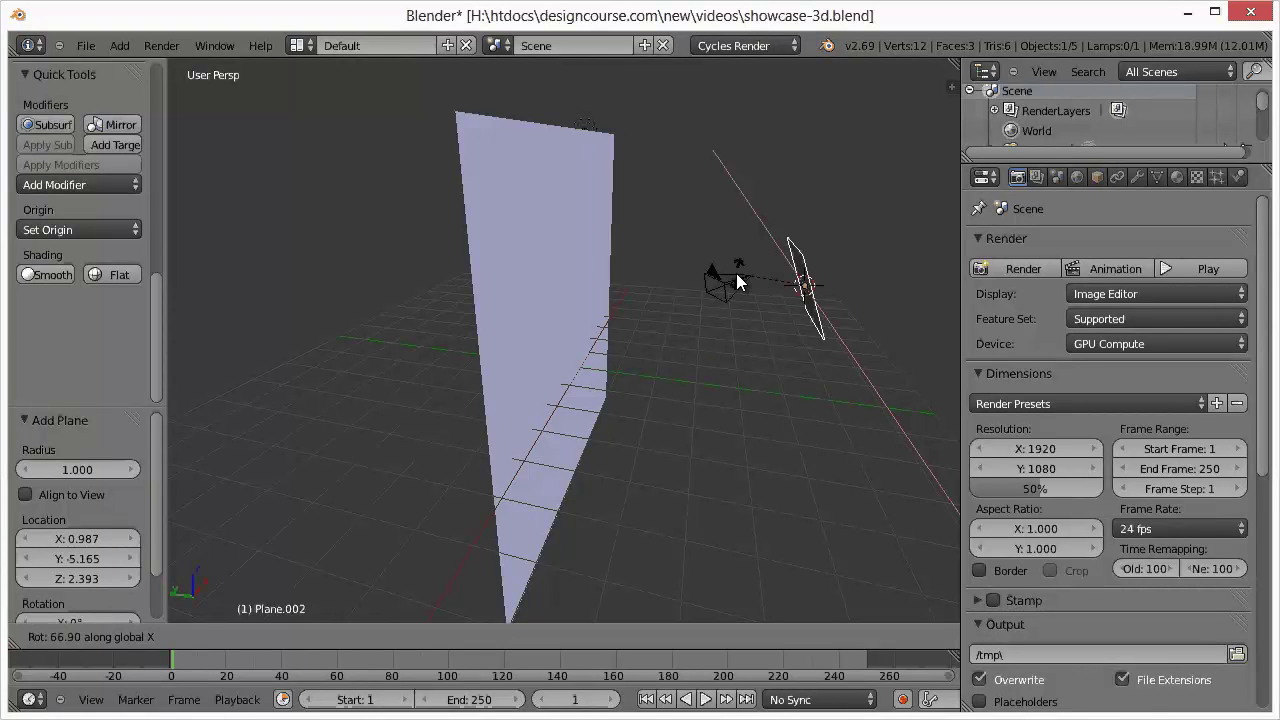
pyautogui.write('45')
pyautogui.press('Return')
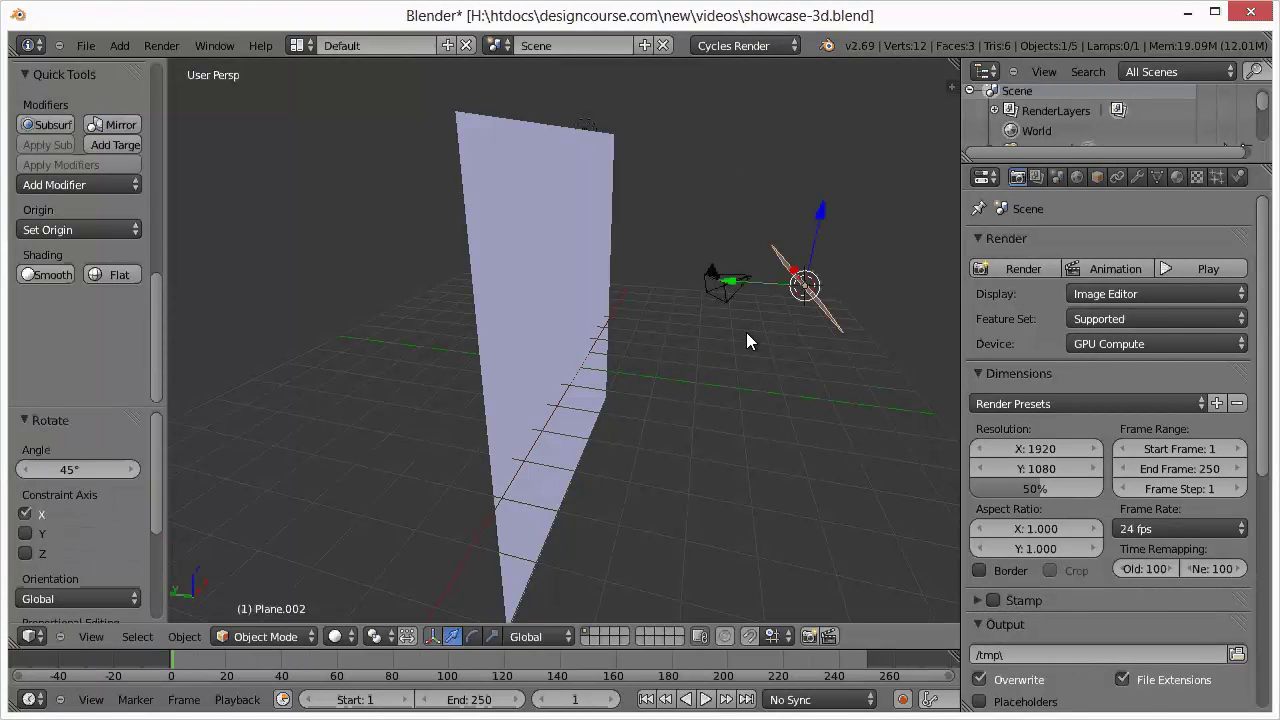
# Give the tilted plane a new material with an Emission surface and a strength of 10
pyautogui.click(1176, 177)
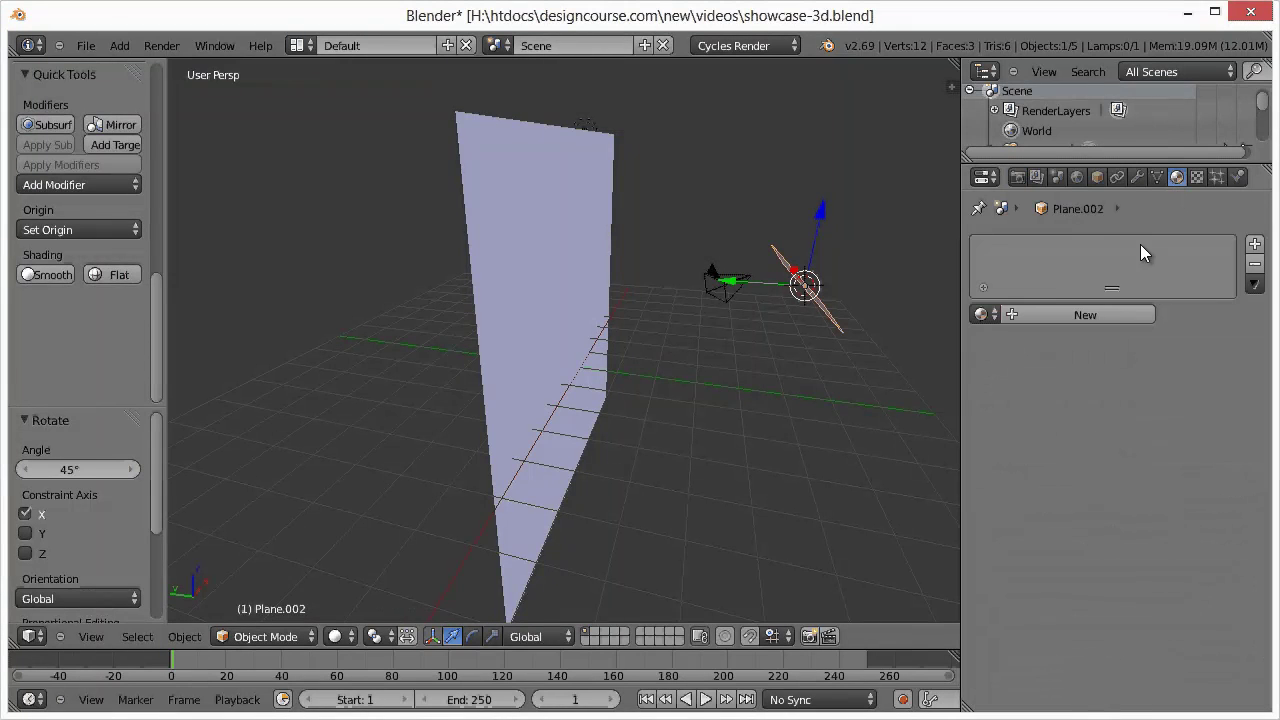
pyautogui.click(1030, 316)
pyautogui.click(1103, 420)
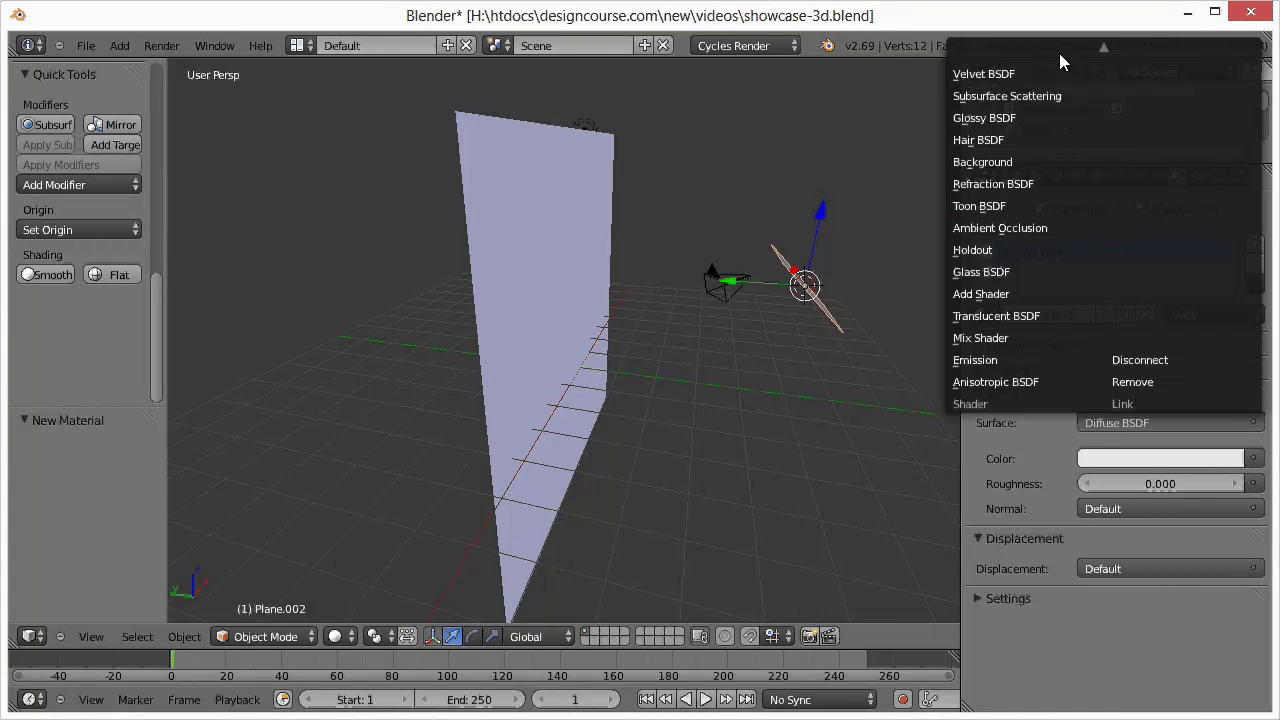
pyautogui.scroll(2, 1059, 53)
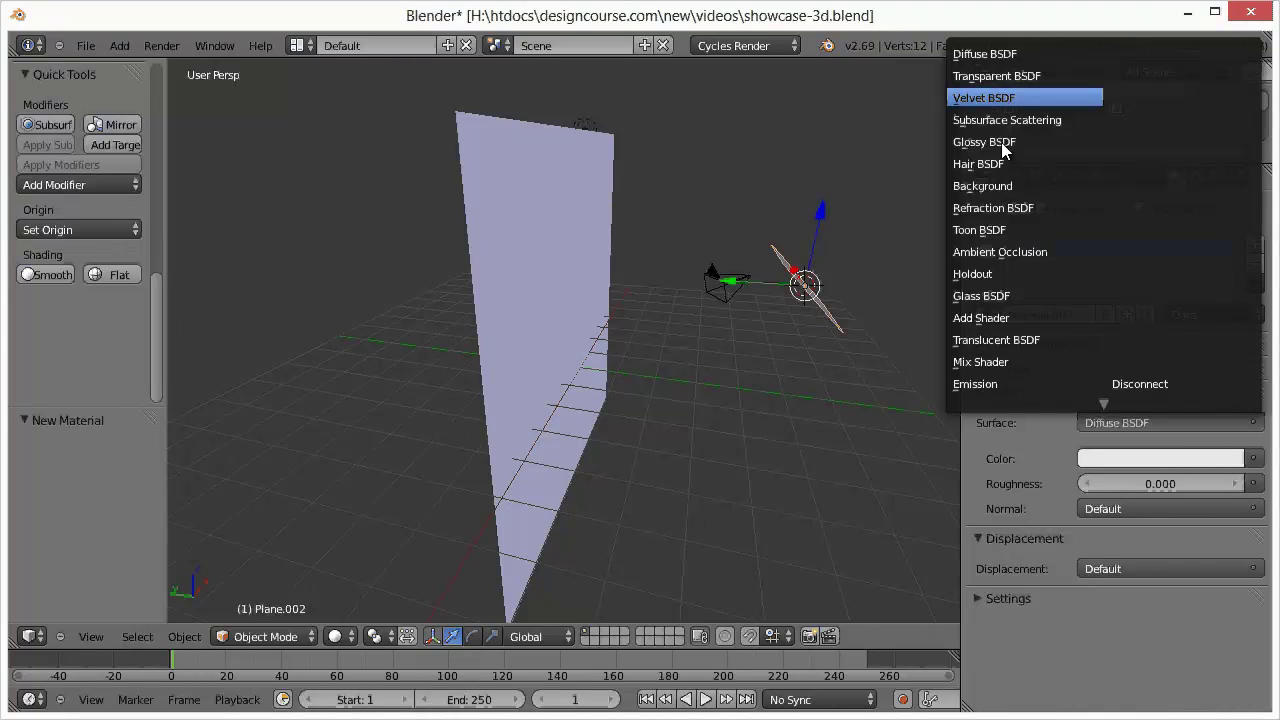
pyautogui.click(1002, 384)
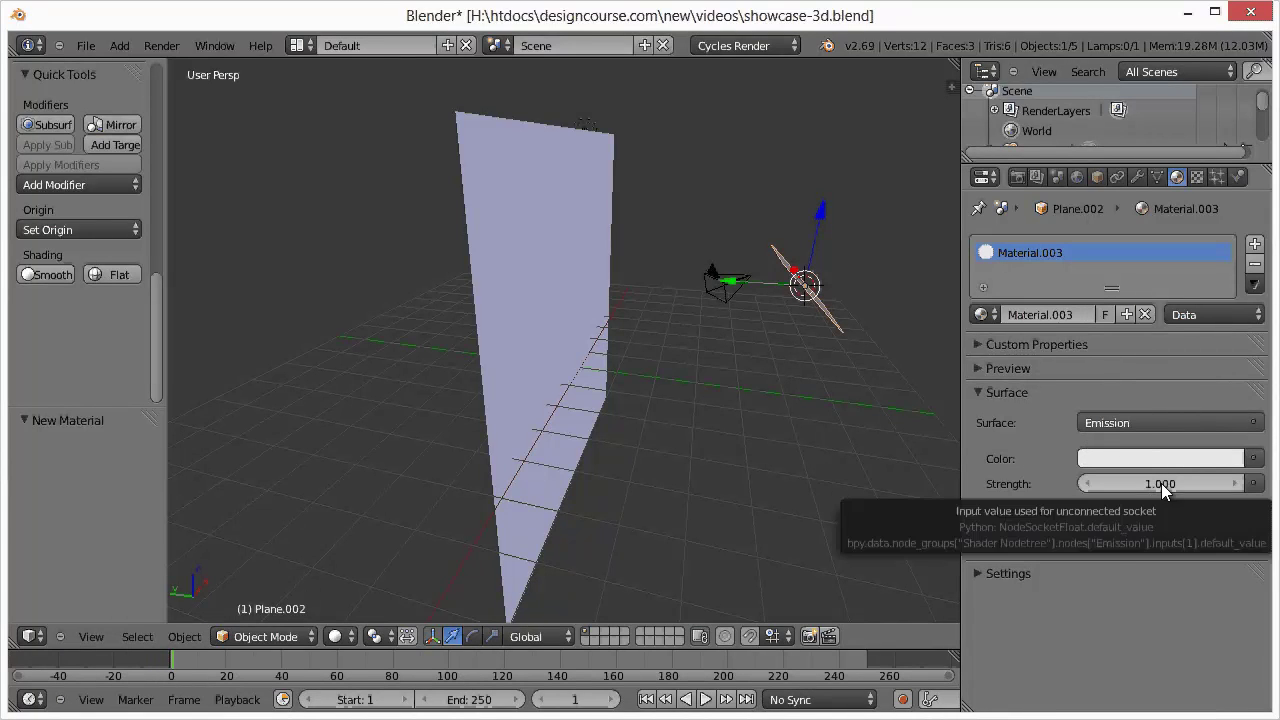
pyautogui.click(1147, 483)
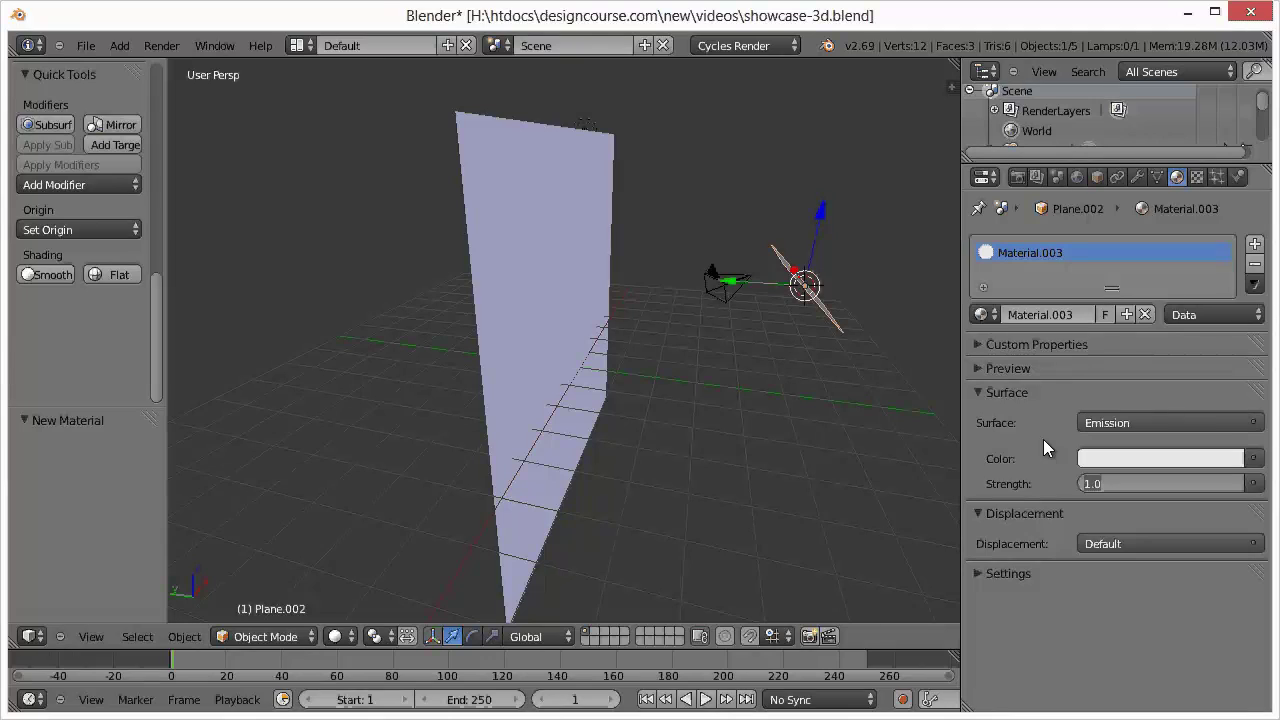
pyautogui.write('10')
pyautogui.press('Return')
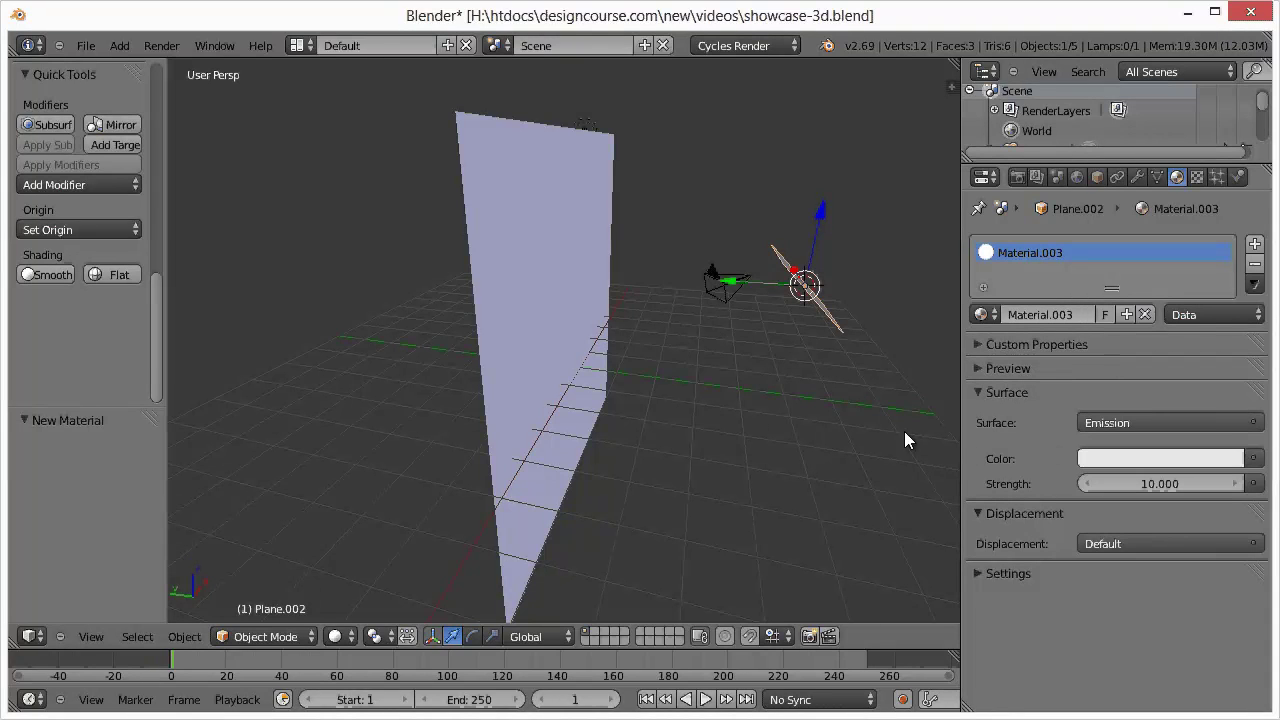
# Render the camera view to examine the lighting from the emission plane, and close the render
pyautogui.press('KP_0')
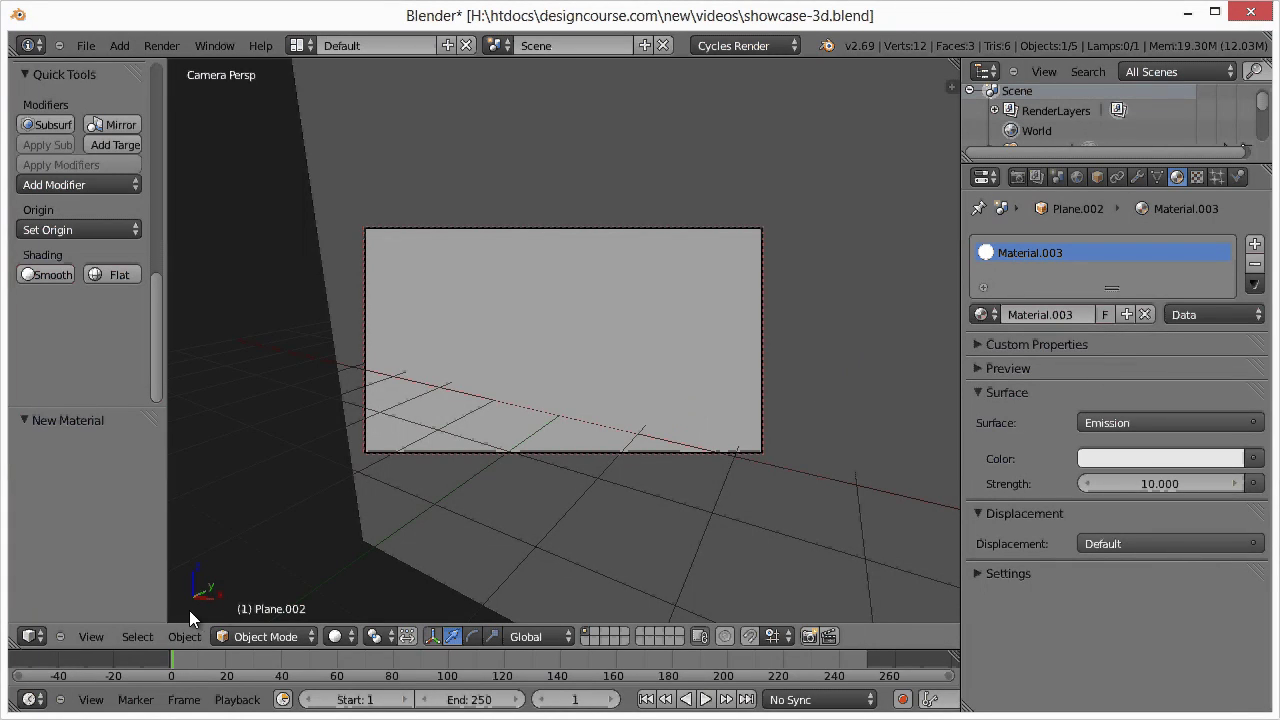
pyautogui.click(1019, 176)
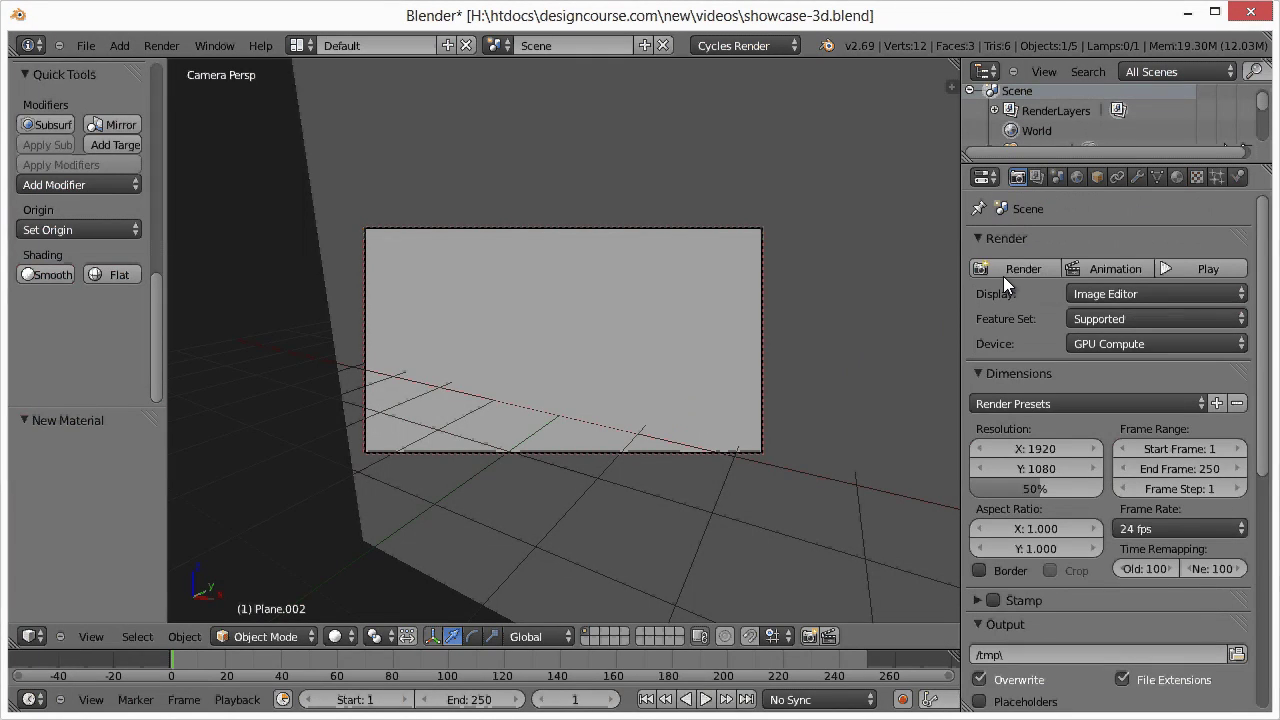
pyautogui.press('F12')
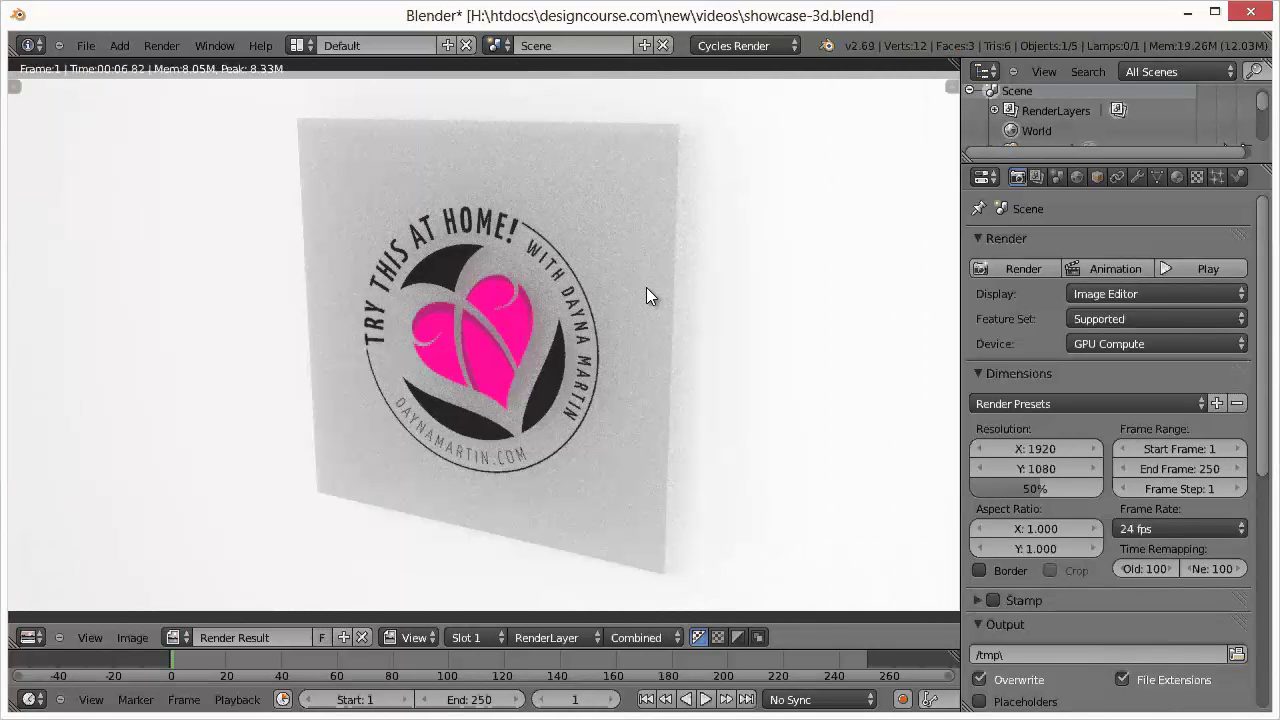
pyautogui.press('Escape')
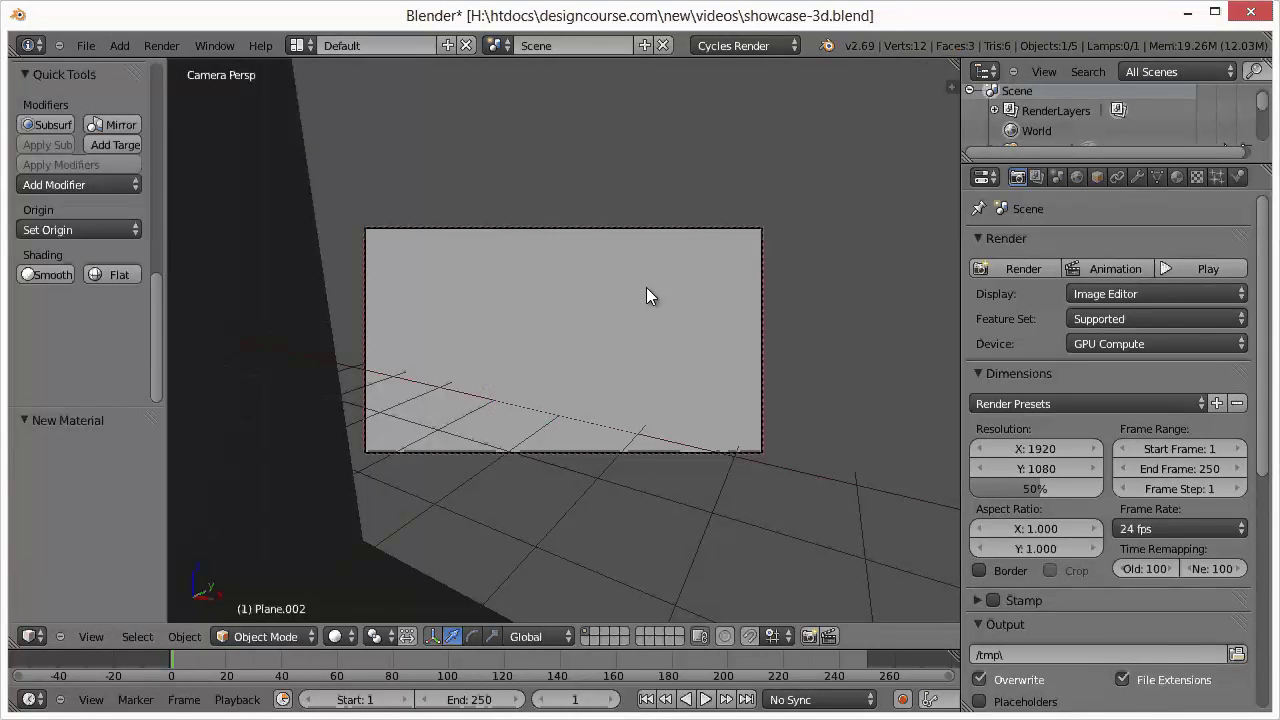
# Move the emission plane down about 1.48 units along Z, and raise it again by about 0.72 units
pyautogui.press('KP_0')
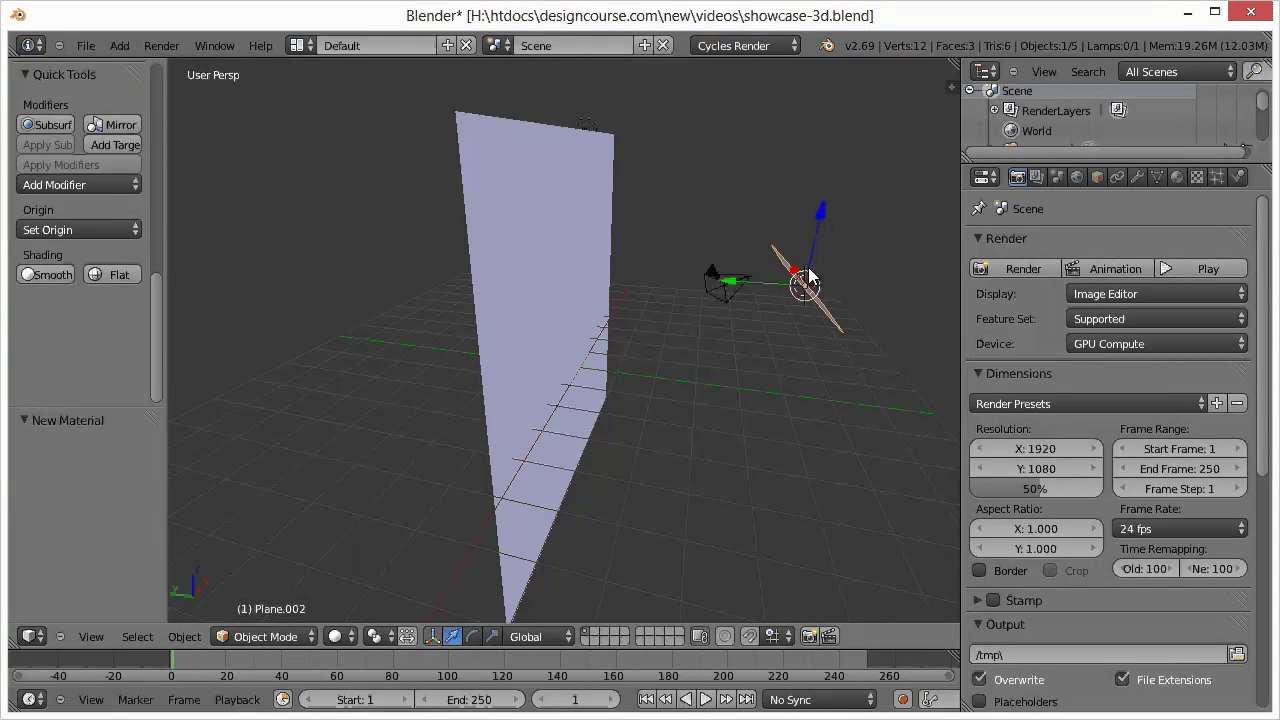
pyautogui.press('g')
pyautogui.press('z')
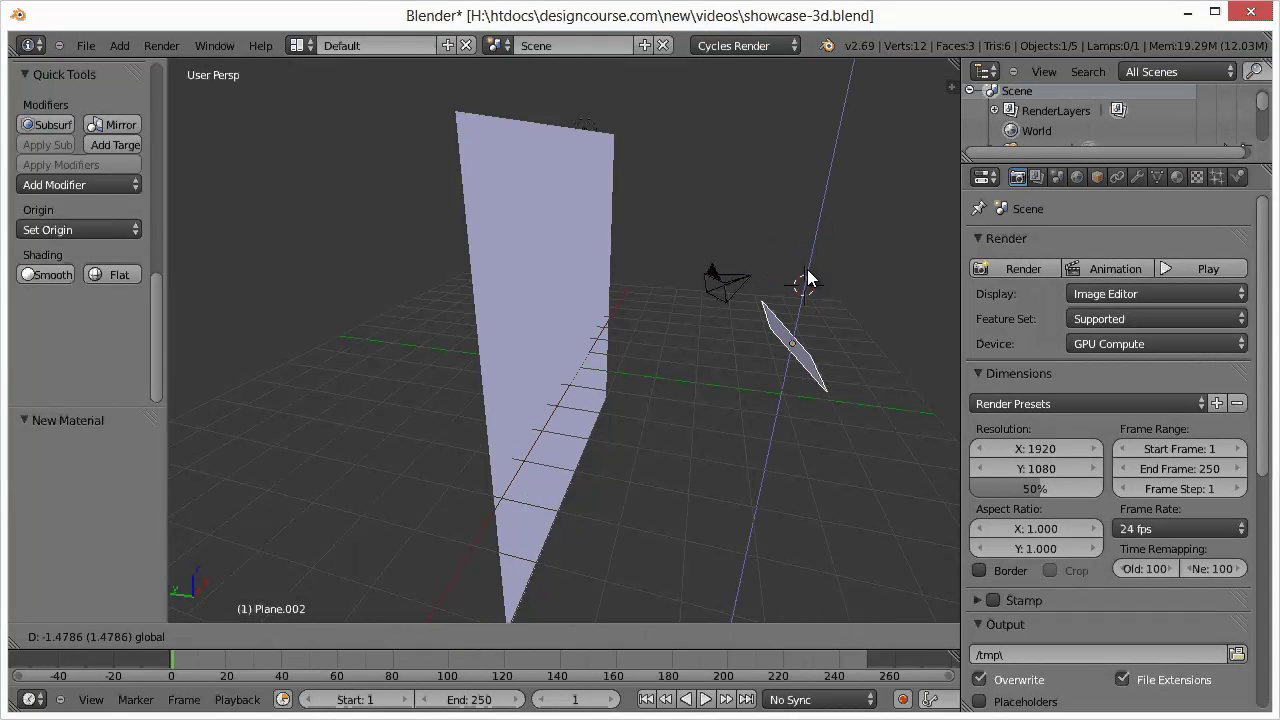
pyautogui.click(808, 243)
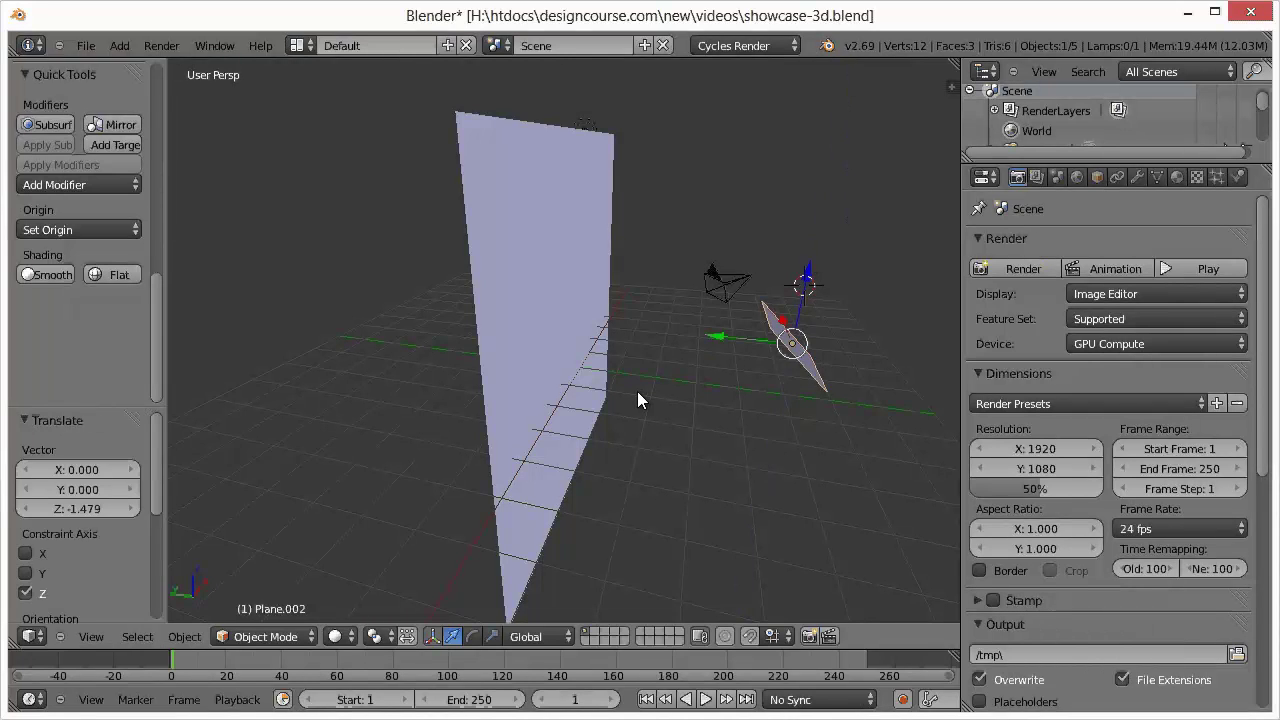
pyautogui.press('KP_0')
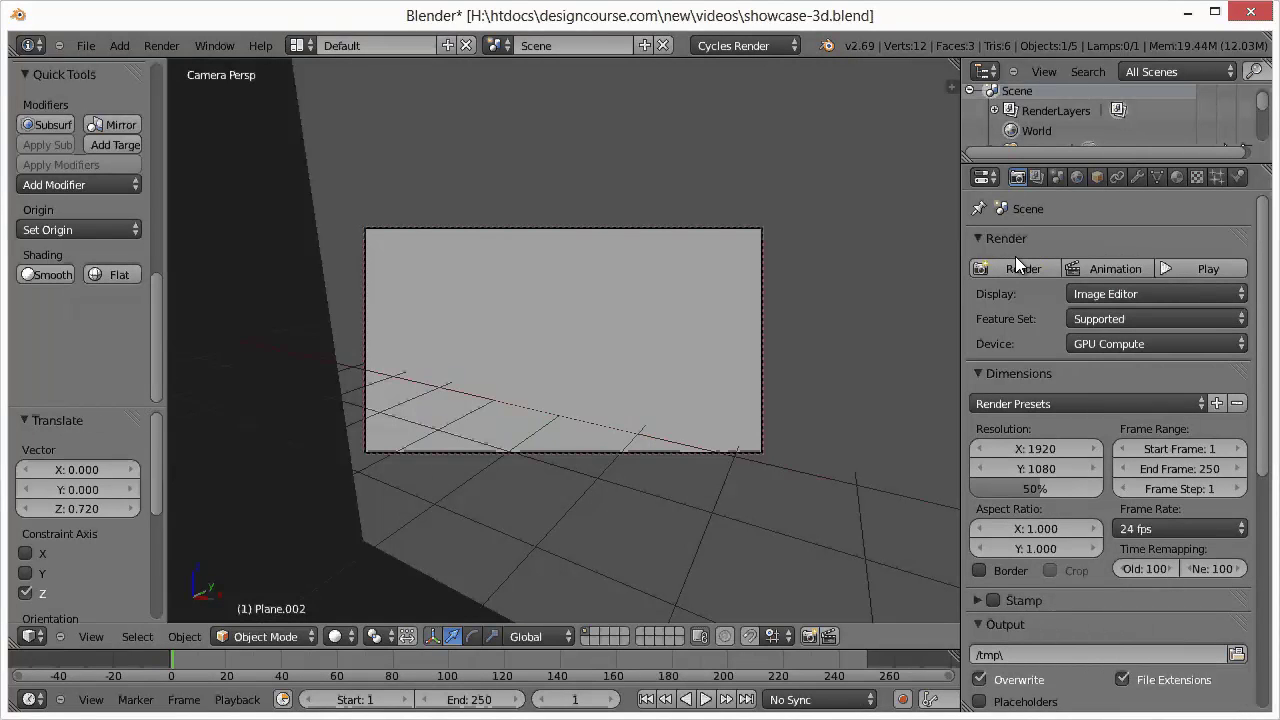
# Render the camera view, lower the emission plane about 0.256 units along Z, and render again to compare the lighting
pyautogui.click(1020, 270)
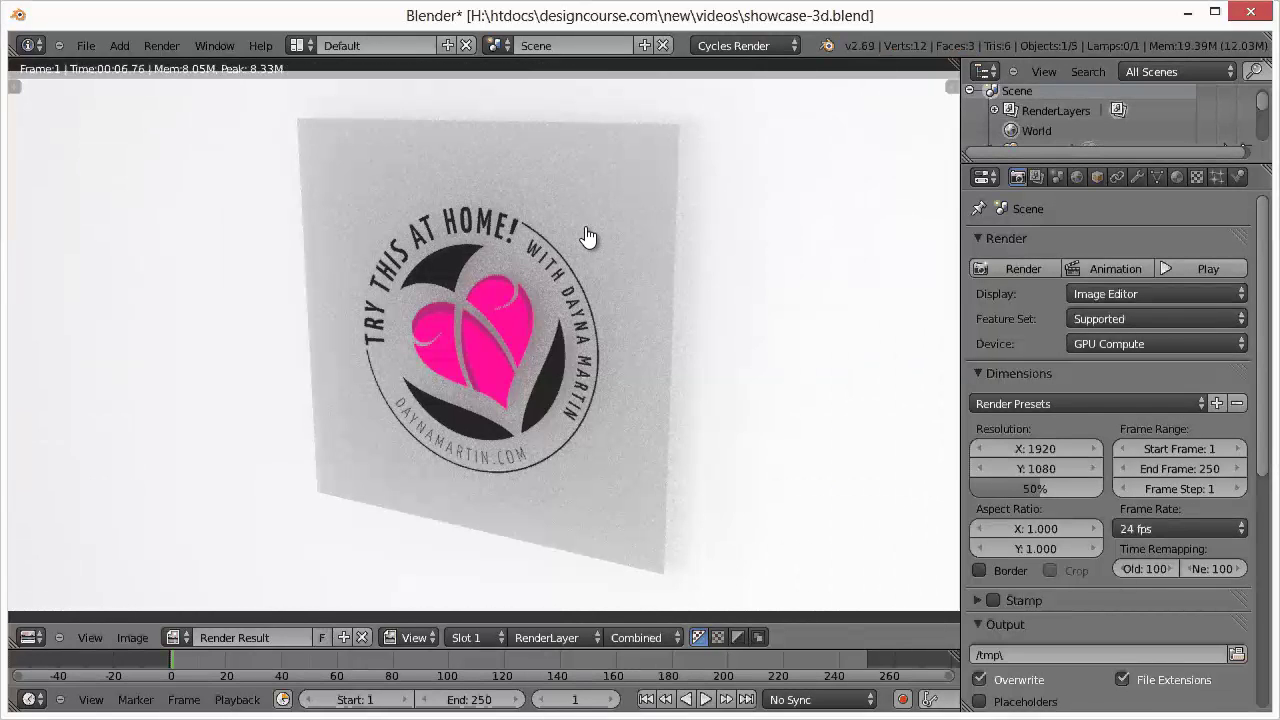
pyautogui.press('Escape')
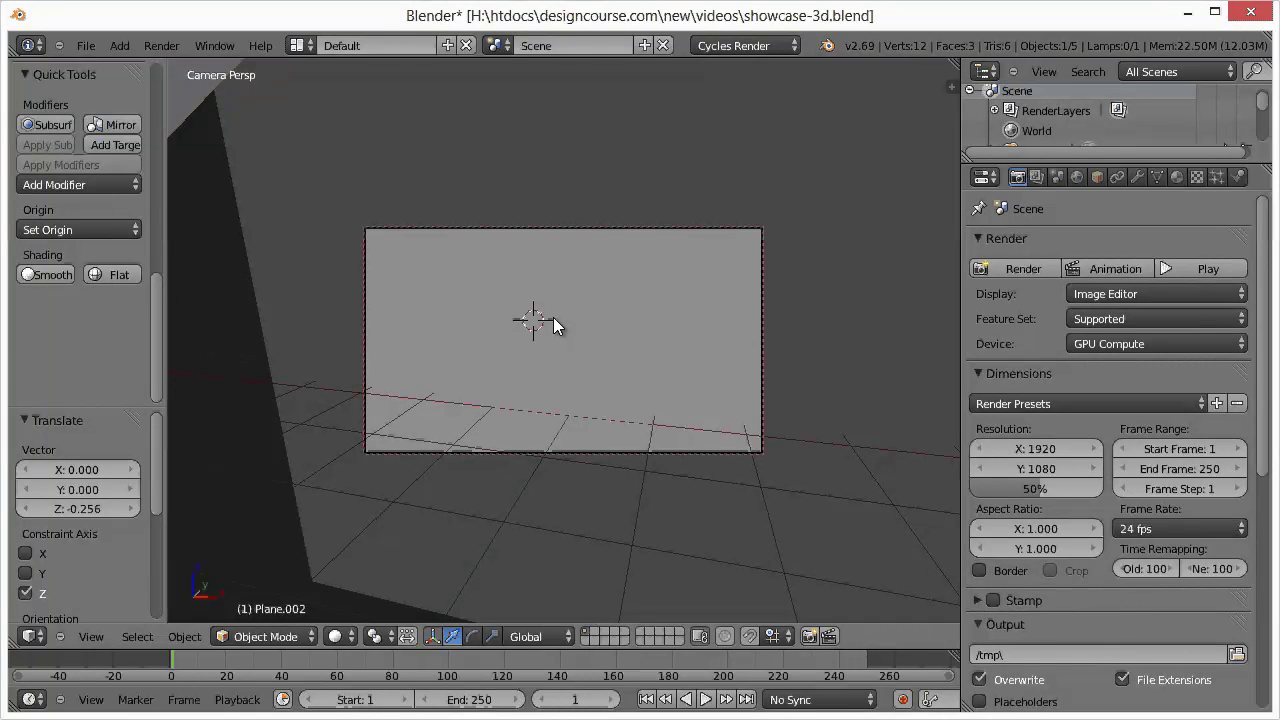
pyautogui.click(981, 270)
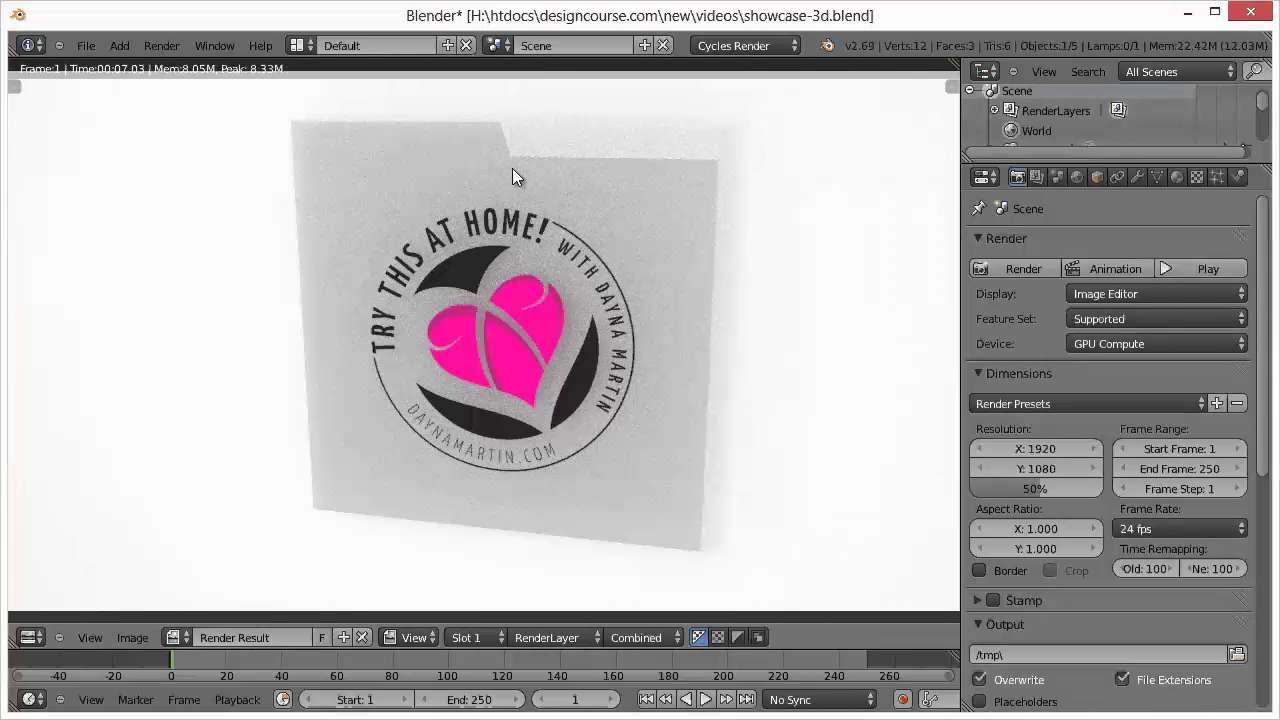
pyautogui.press('Escape')
# Duplicate the emission plane behind the camera and place the copy about 2.29 units away along negative X
pyautogui.press('KP_0')
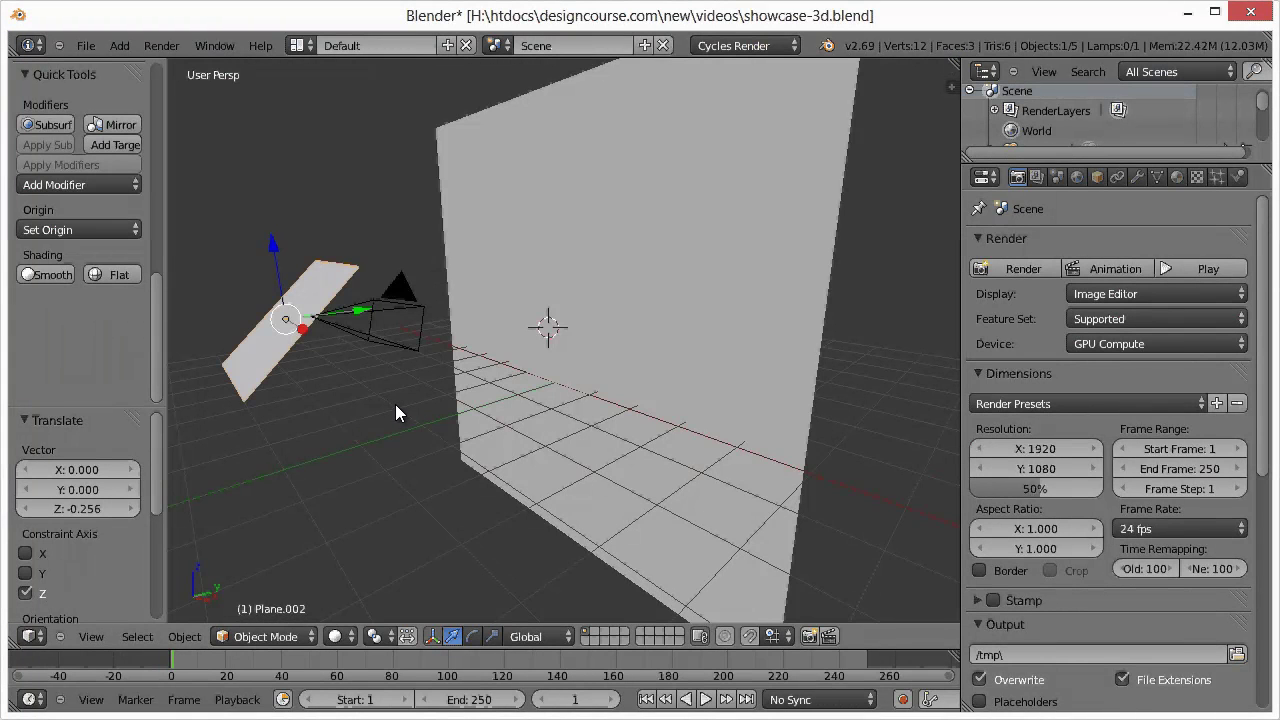
pyautogui.moveTo(600, 422); pyautogui.dragTo(688, 388, button='middle')
pyautogui.moveTo(598, 394); pyautogui.dragTo(369, 391, button='middle')
pyautogui.moveTo(470, 386); pyautogui.dragTo(557, 360, button='middle')
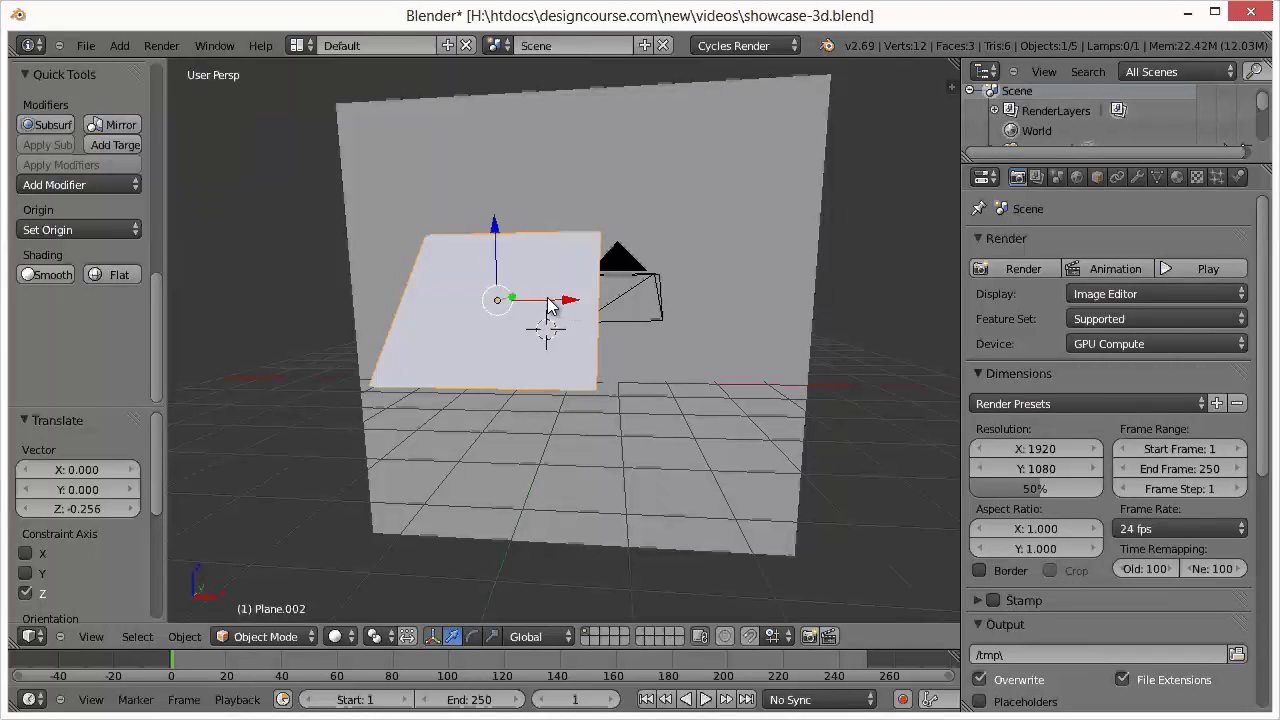
pyautogui.moveTo(478, 418); pyautogui.dragTo(485, 412, button='middle')
pyautogui.hotkey('shift', 'd')
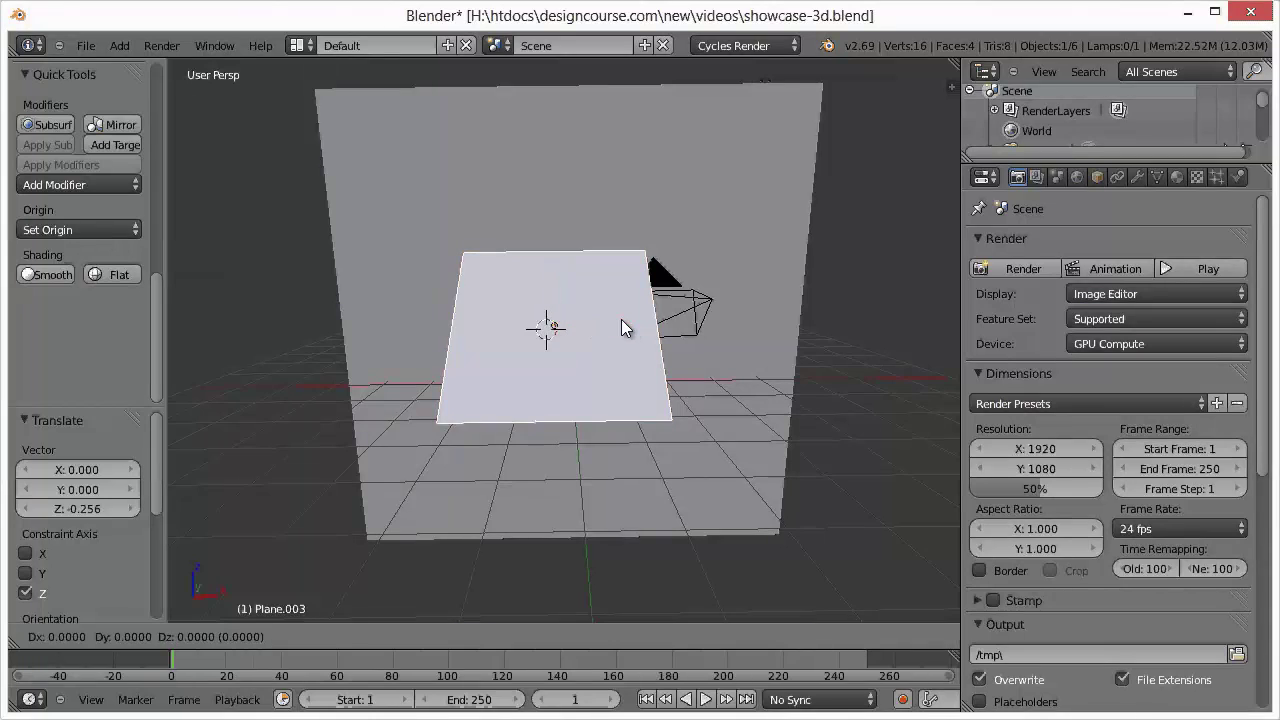
pyautogui.press('x')
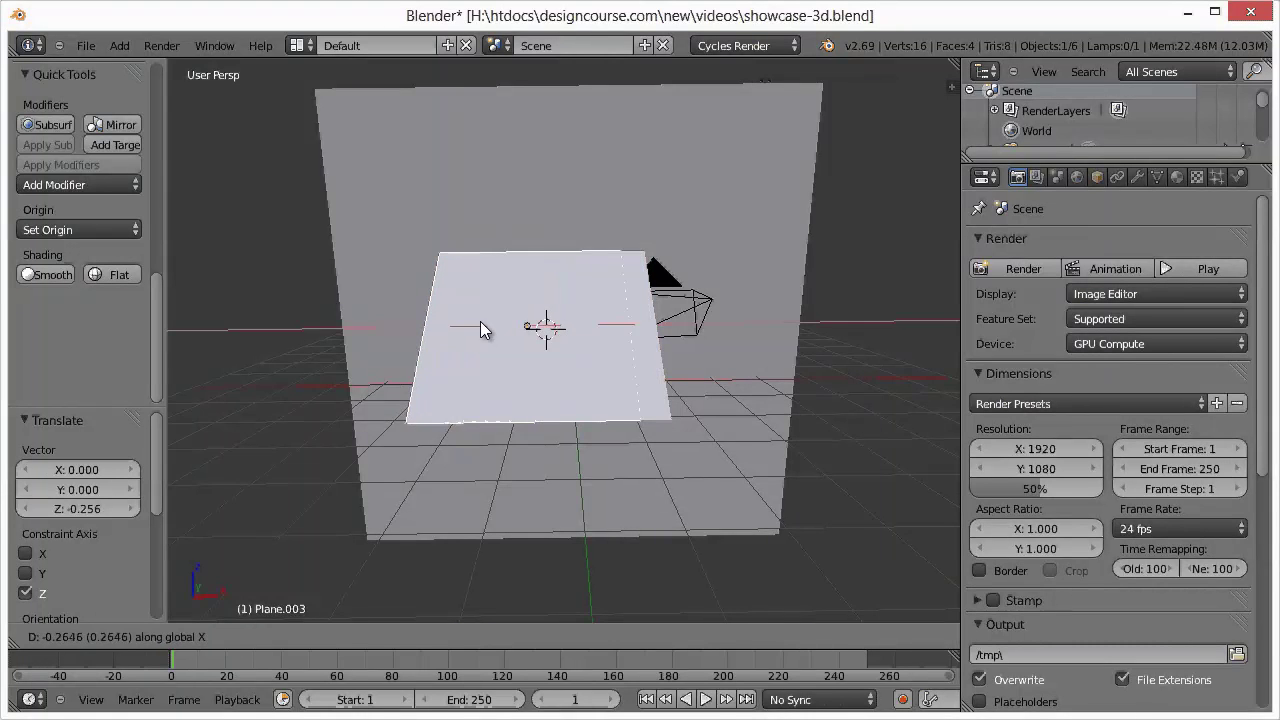
pyautogui.click(445, 461)
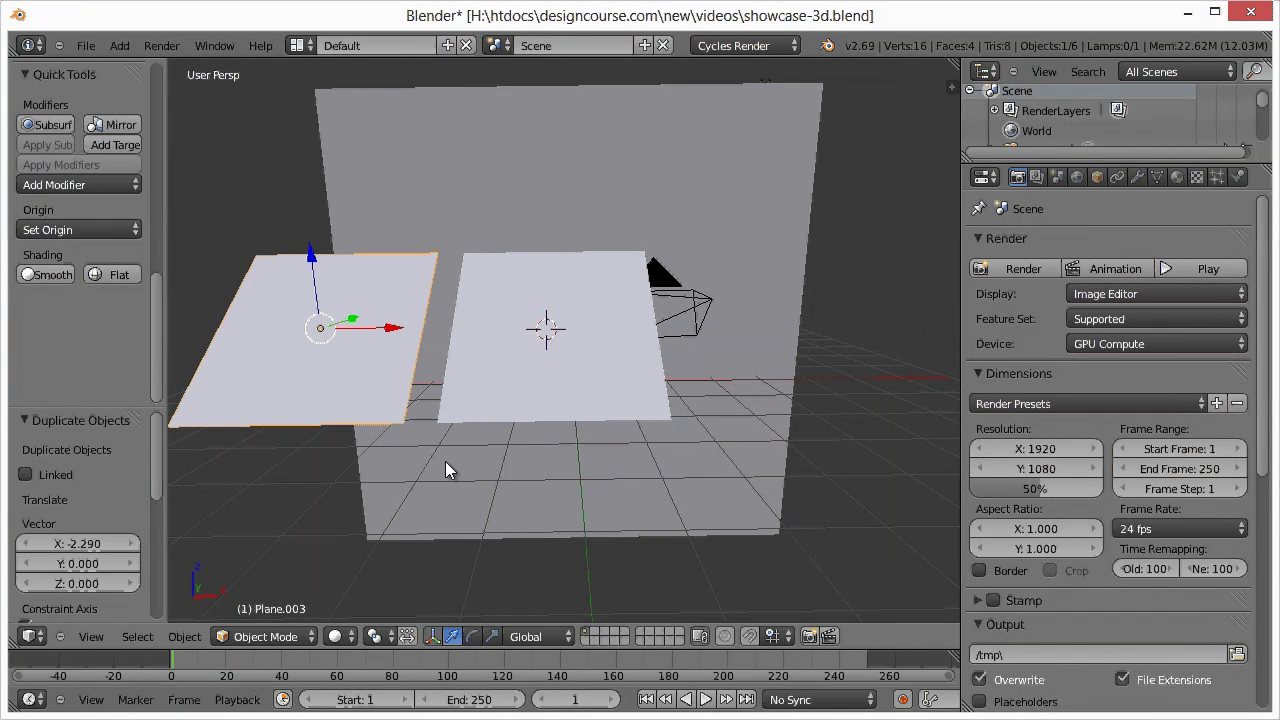
# Render the camera view to examine the lighting and reflections from both emission planes, and close the render
pyautogui.press('KP_0')
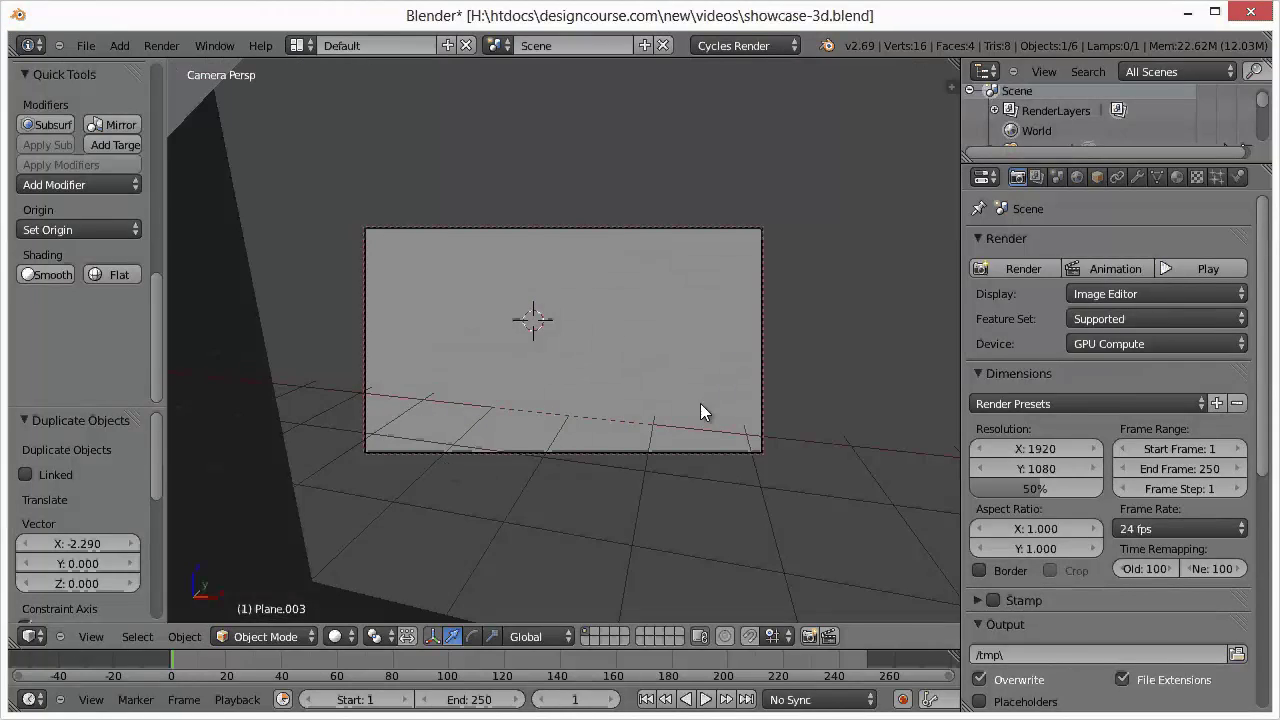
pyautogui.click(1024, 269)
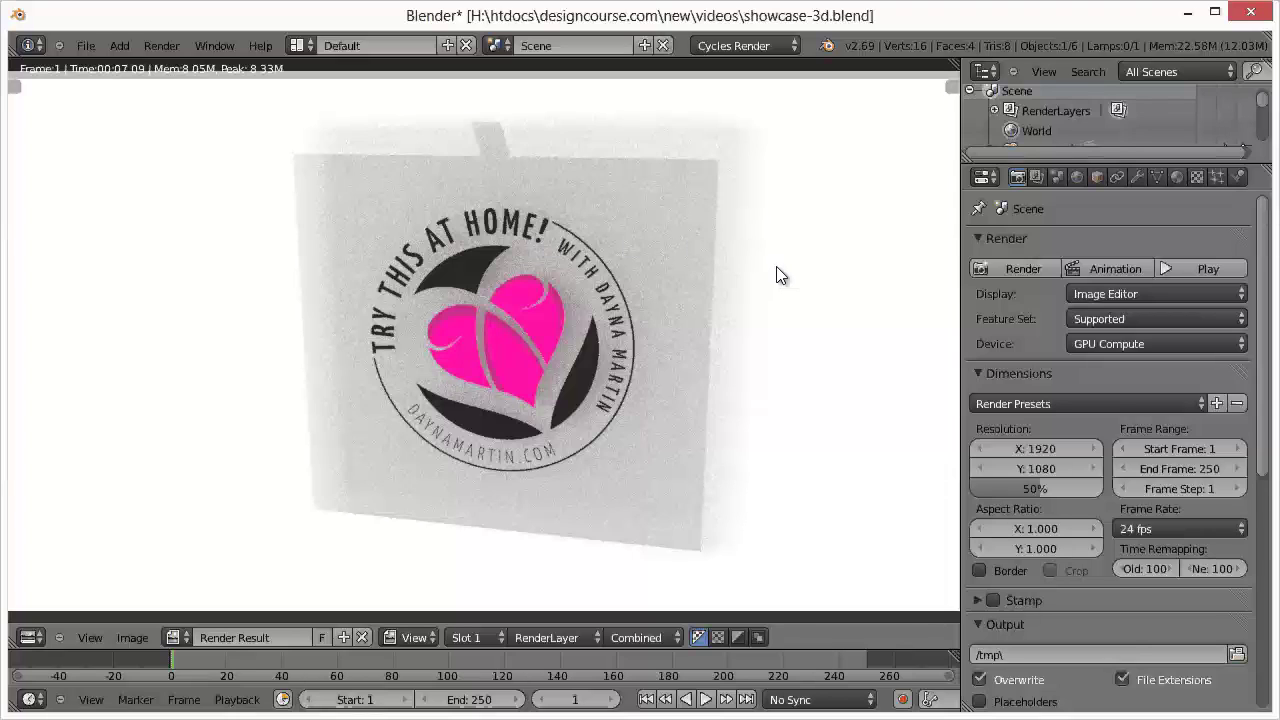
pyautogui.press('Escape')
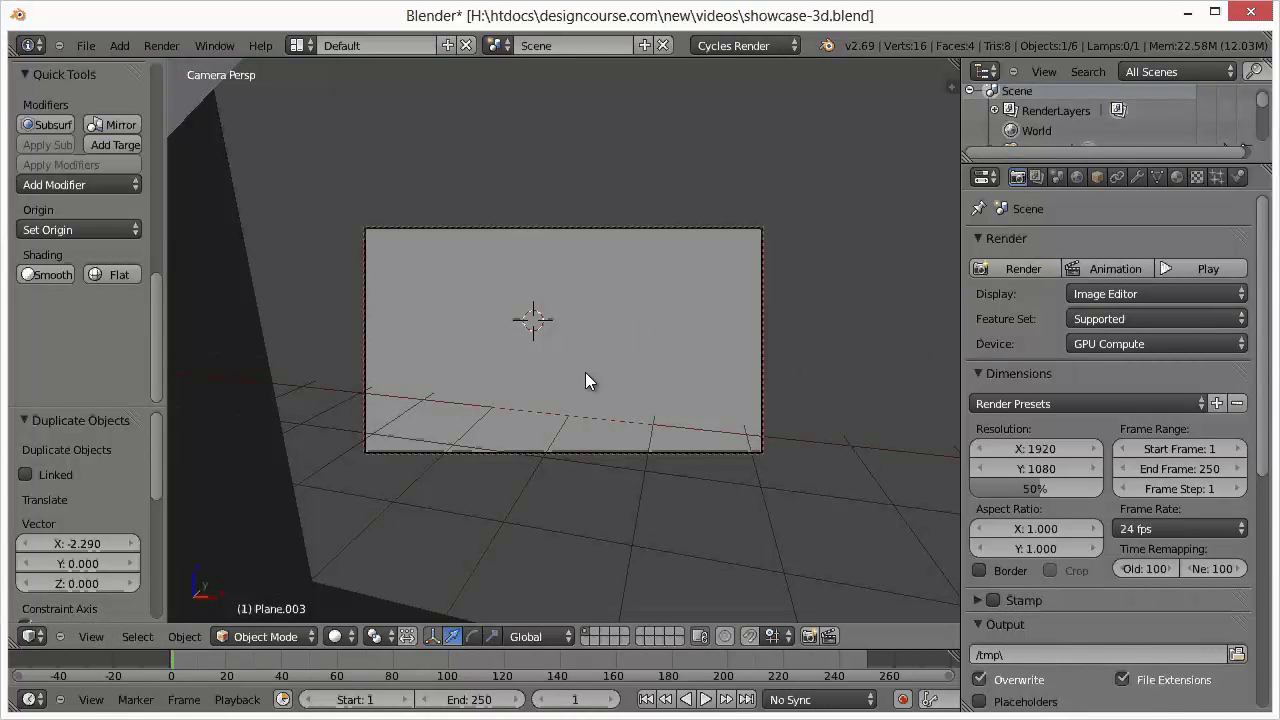
# Move the camera slightly closer to the logo plane, and render the tighter framing to check it
pyautogui.scroll(1, 585, 372)
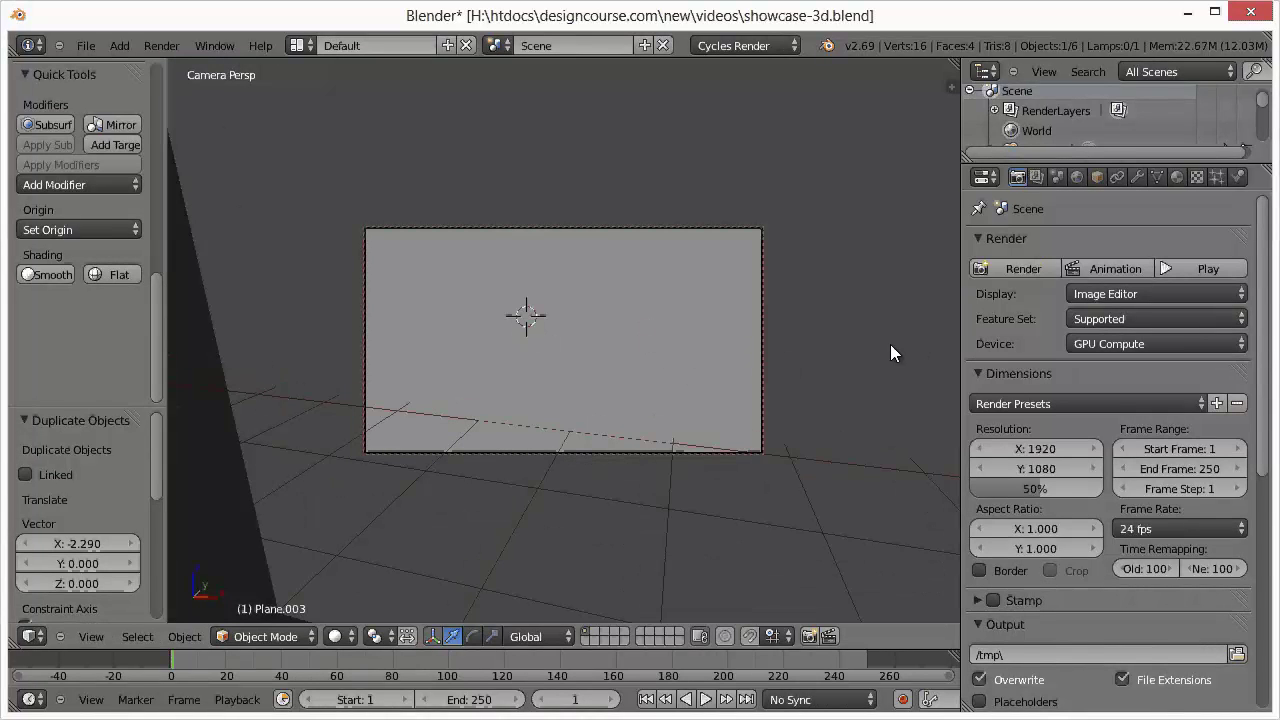
pyautogui.click(993, 263)
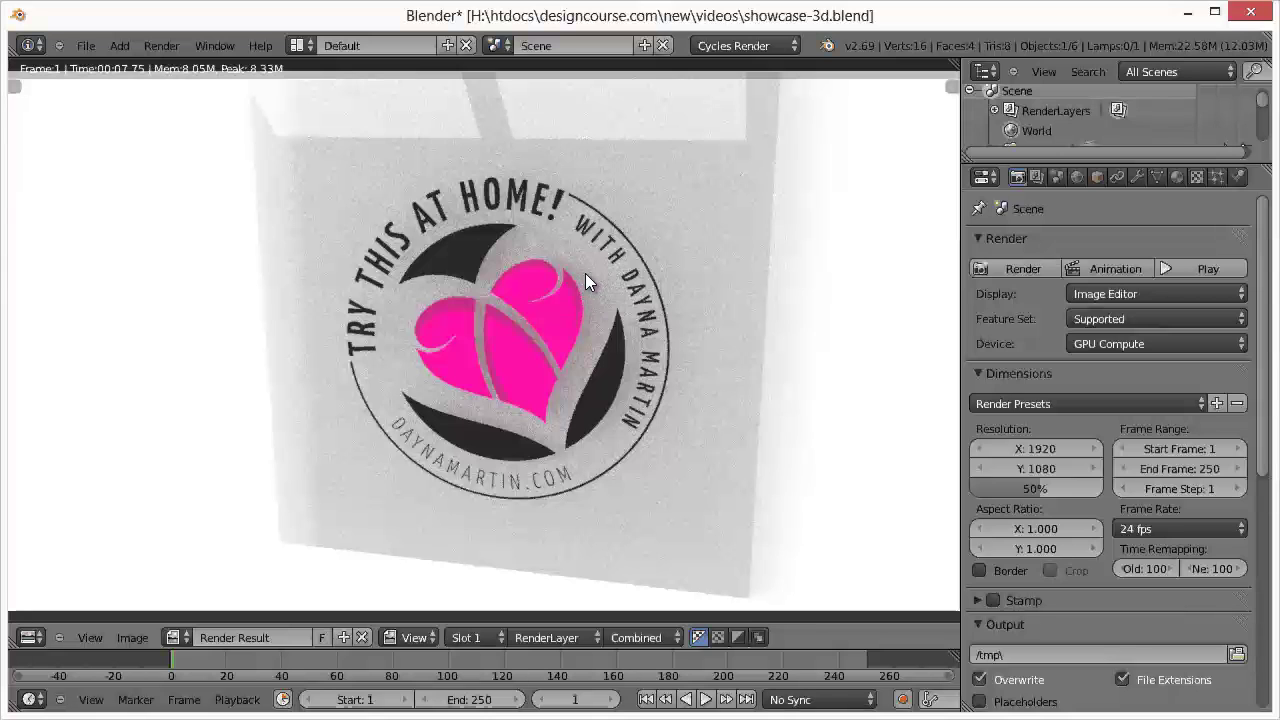
pyautogui.press('Escape')
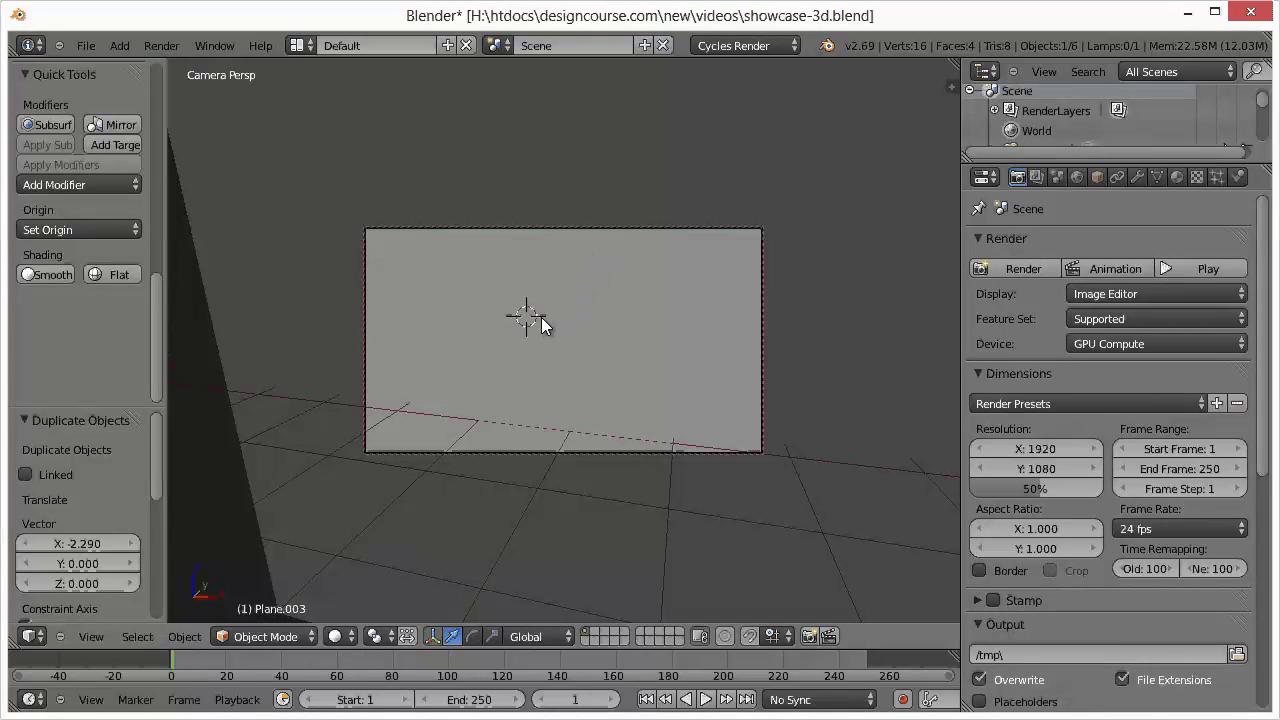
# Extrude the logo plane's face about 0.011 units along Y toward the backdrop to give it a slight thickness
pyautogui.press('KP_0')
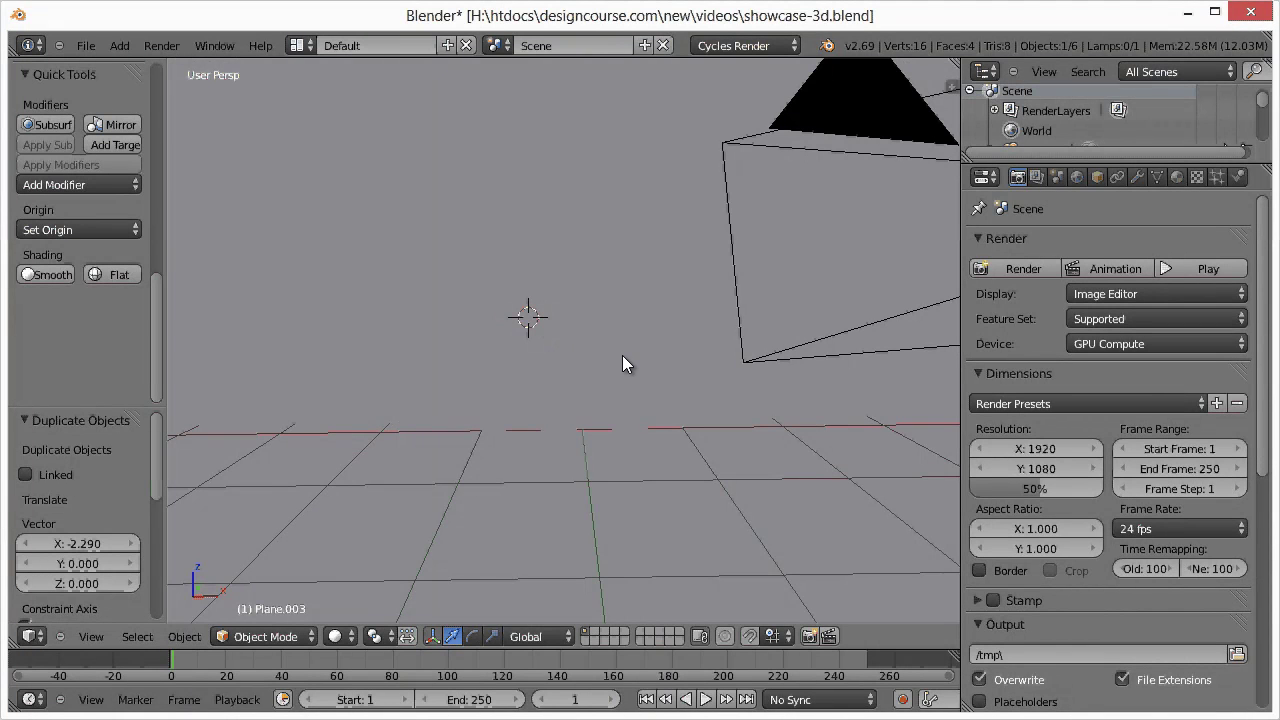
pyautogui.scroll(-2, 620, 362)
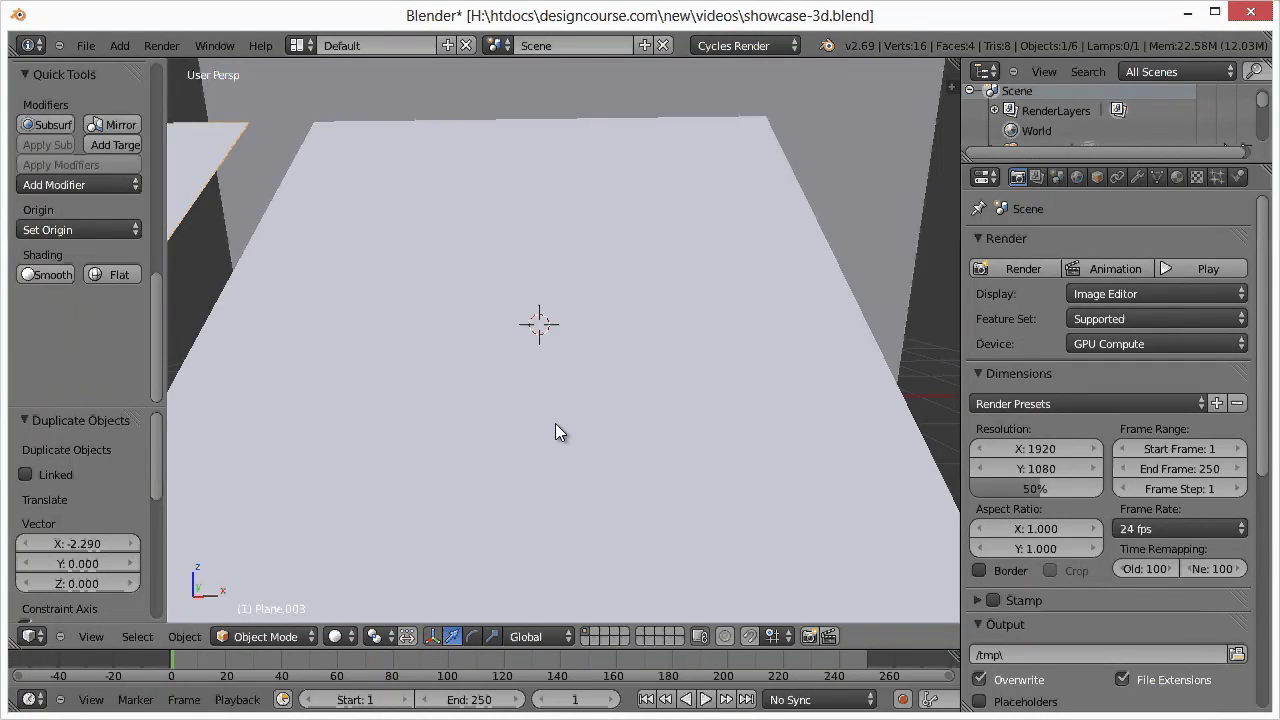
pyautogui.moveTo(555, 423); pyautogui.dragTo(477, 400, button='middle')
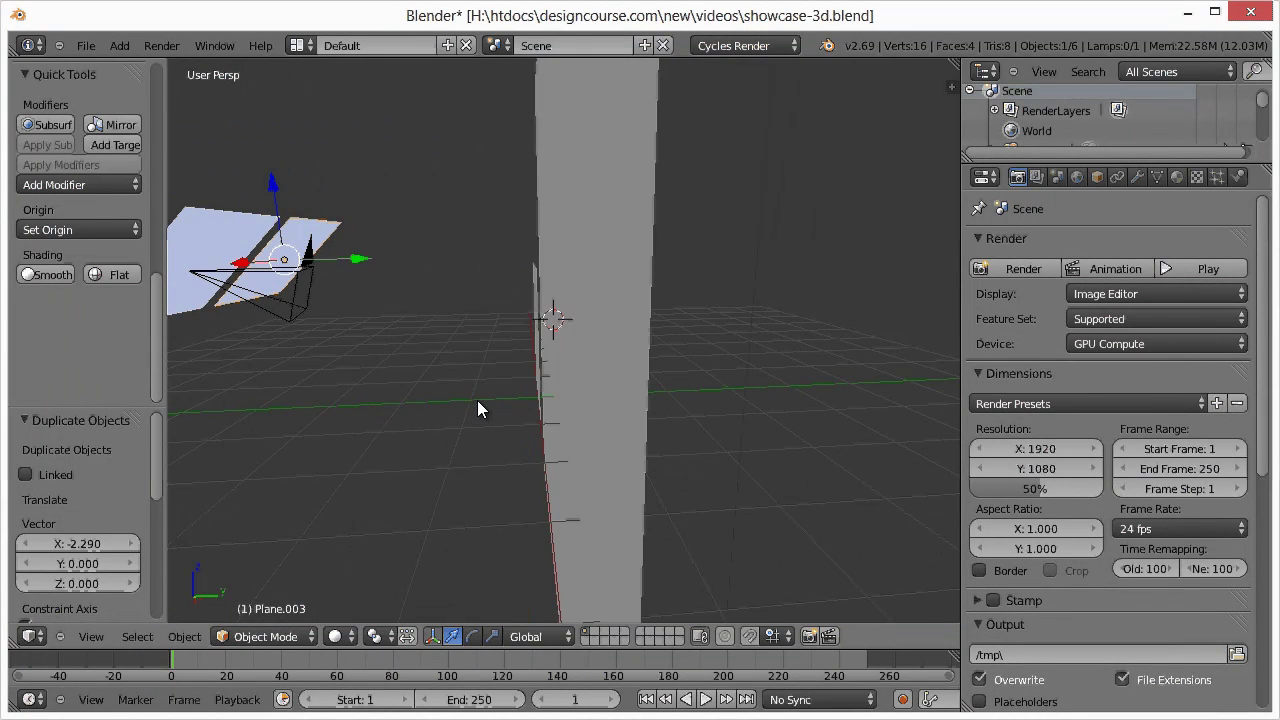
pyautogui.rightClick(535, 278)
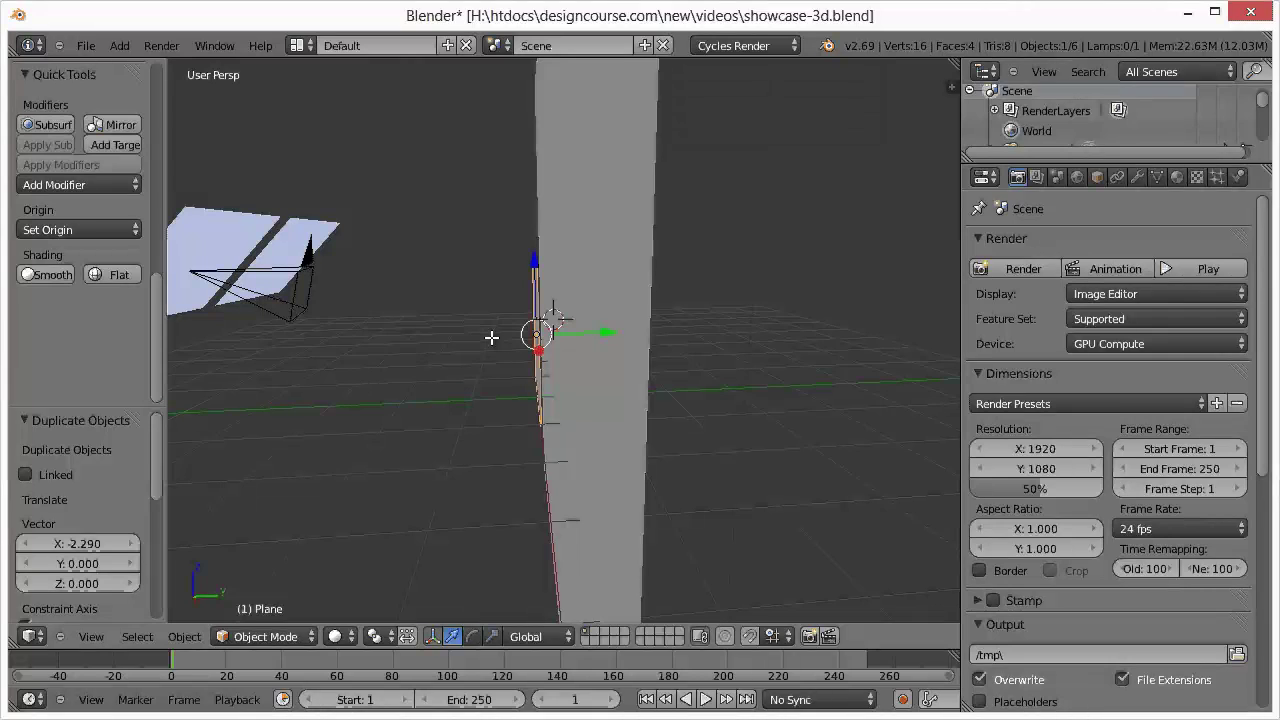
pyautogui.click(265, 636)
pyautogui.click(258, 594)
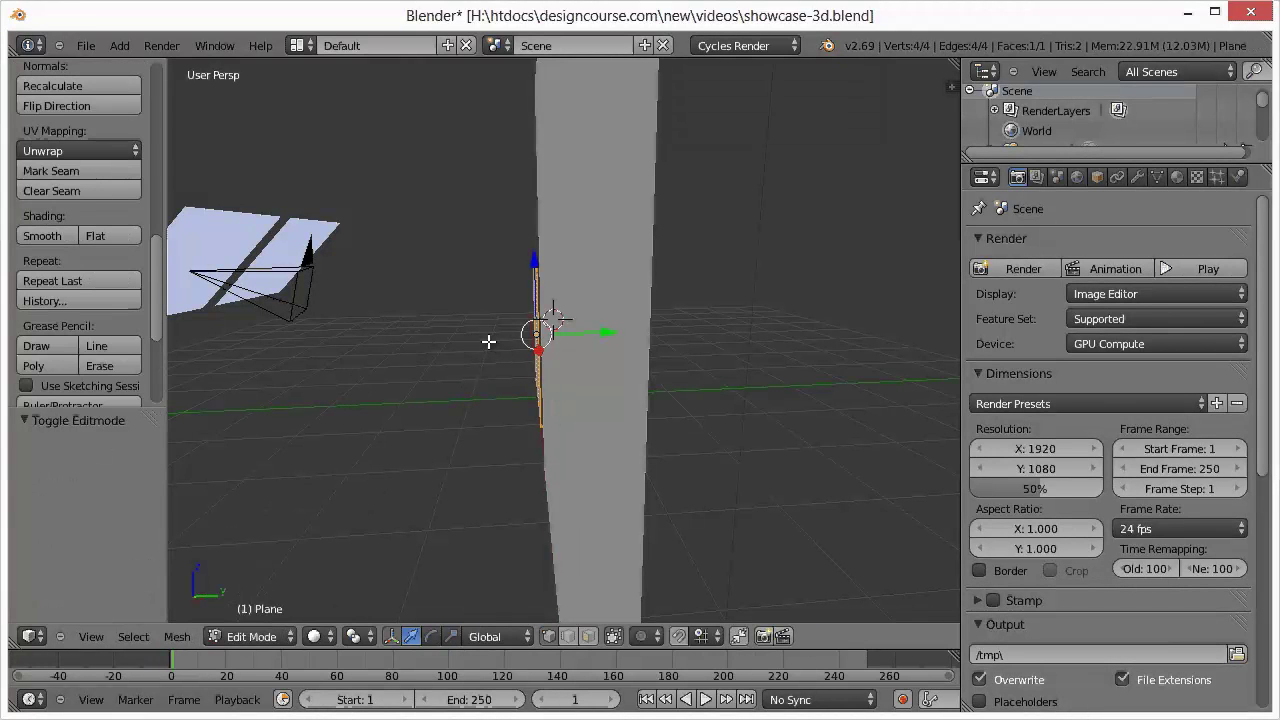
pyautogui.scroll(5, 477, 394)
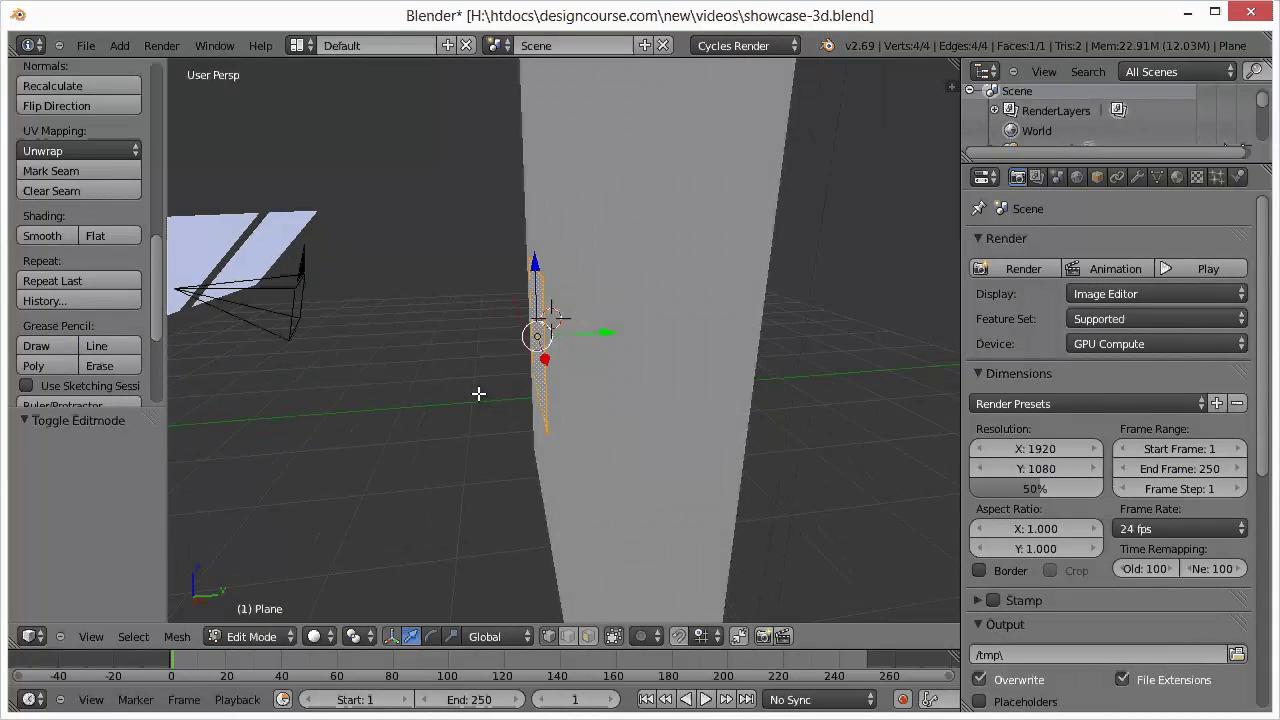
pyautogui.moveTo(442, 378)
pyautogui.mouseDown(button='middle')
pyautogui.moveTo(631, 342)
pyautogui.moveTo(431, 373)
pyautogui.mouseUp(button='middle')
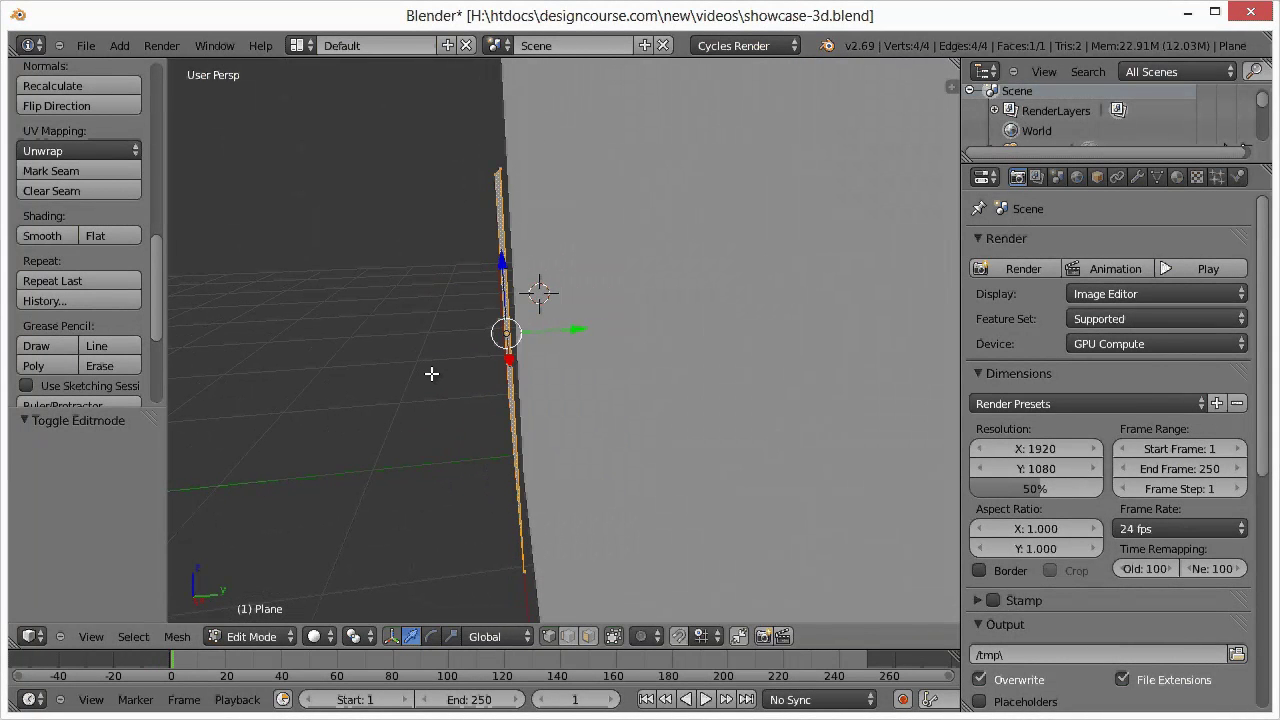
pyautogui.press('e')
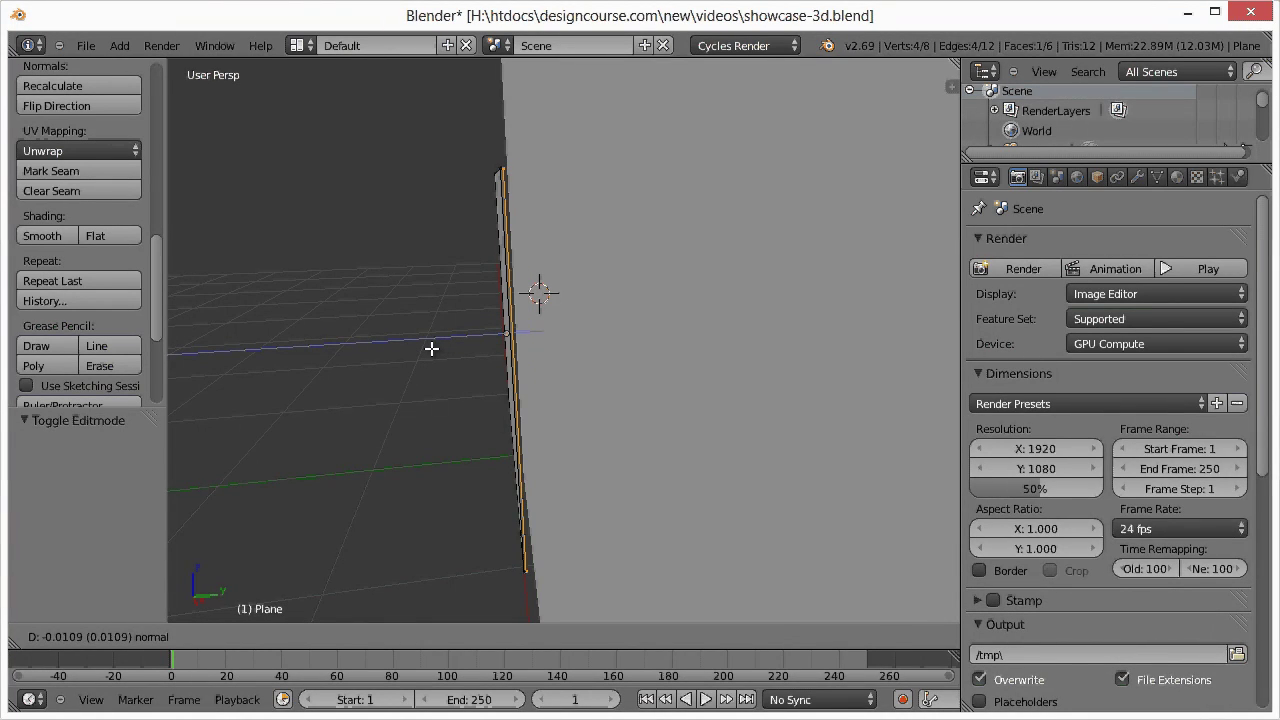
pyautogui.click(431, 348)
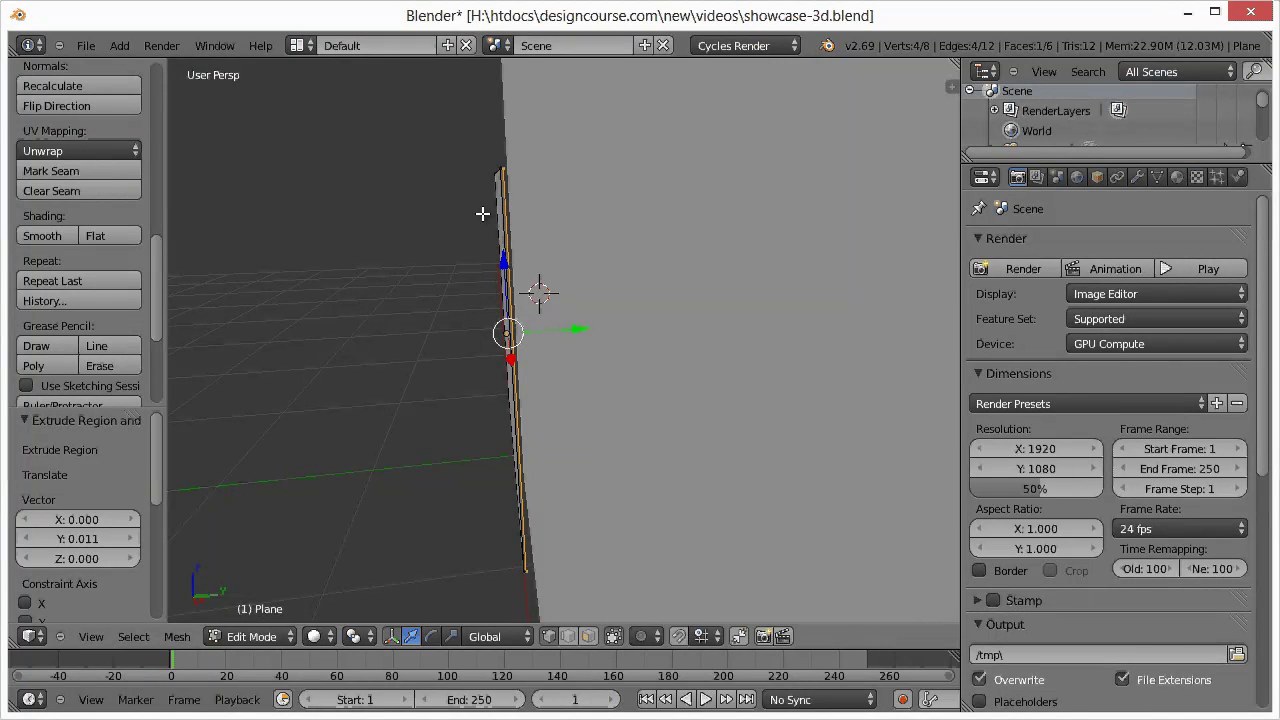
pyautogui.moveTo(451, 403); pyautogui.dragTo(496, 443, button='middle')
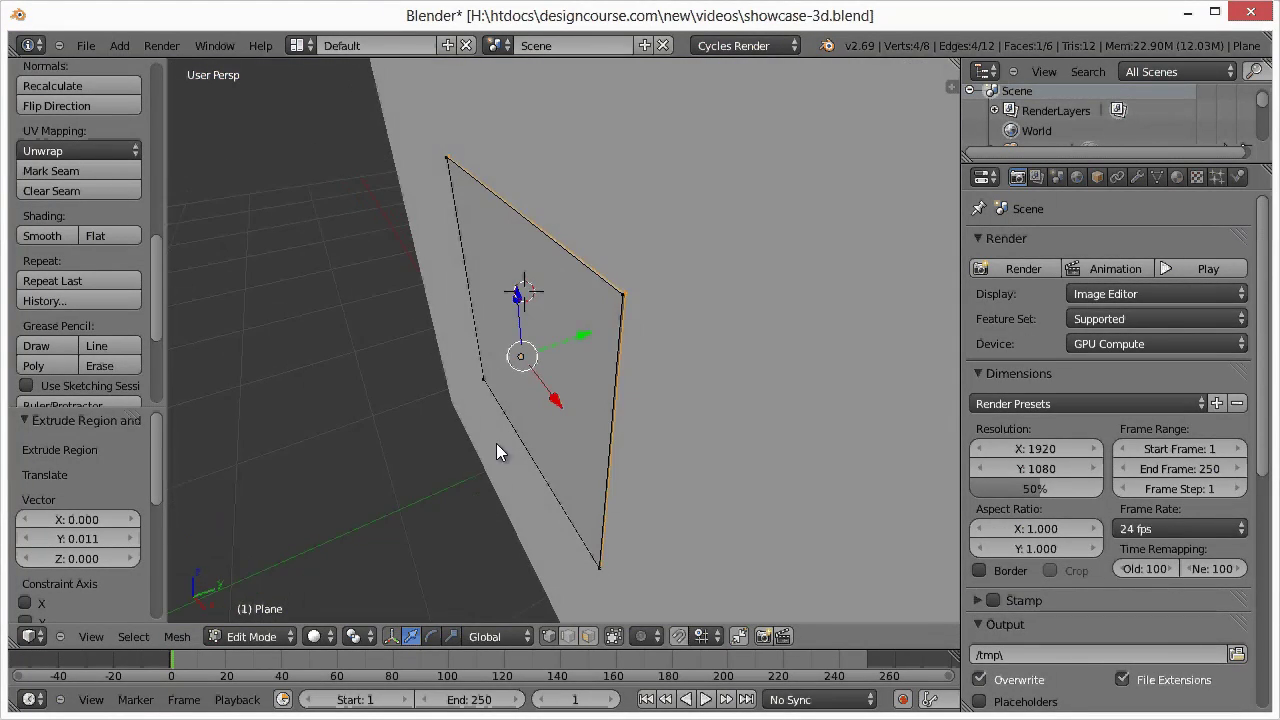
pyautogui.press('Tab')
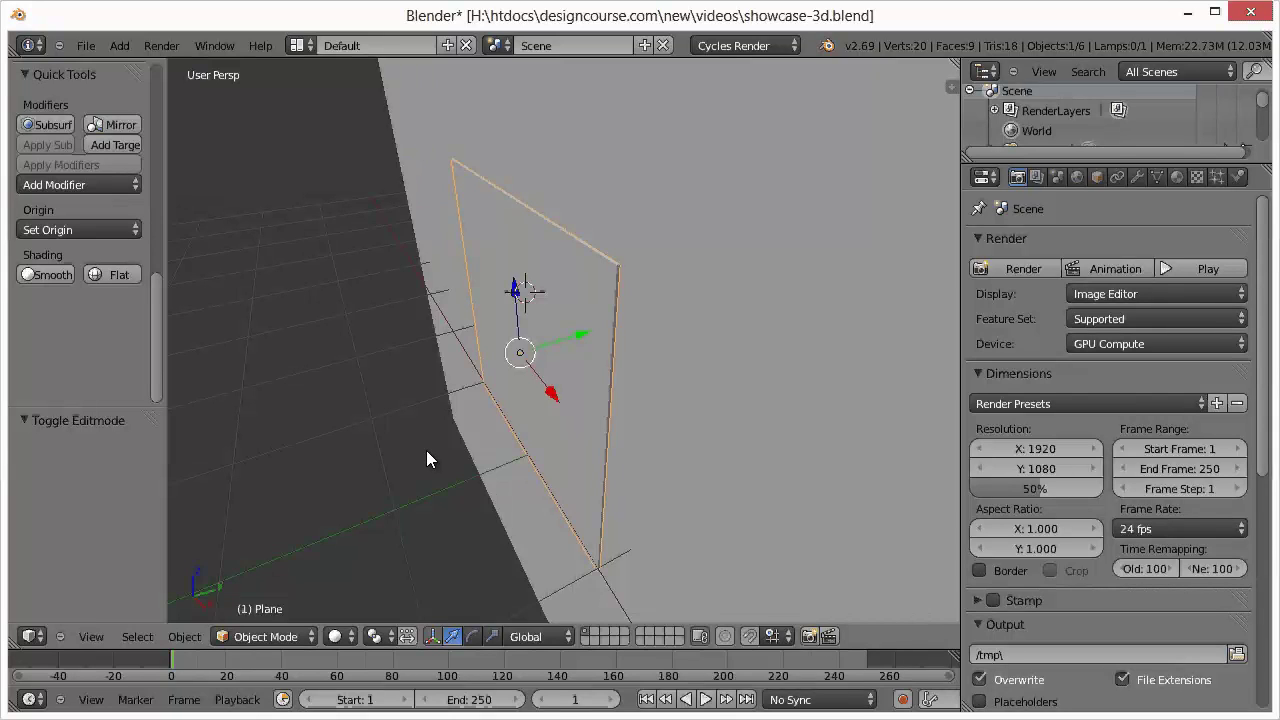
# Render the camera view to examine the thickened logo plane, and close the render
pyautogui.press('KP_0')
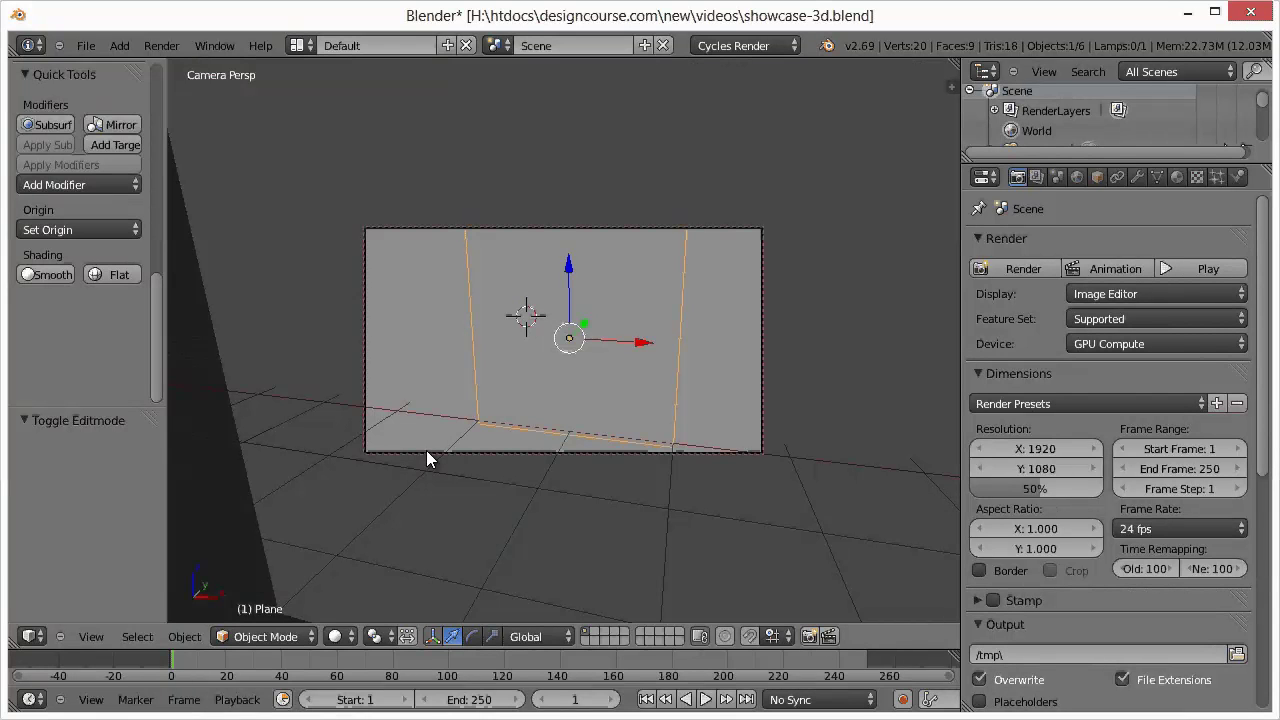
pyautogui.click(1006, 271)
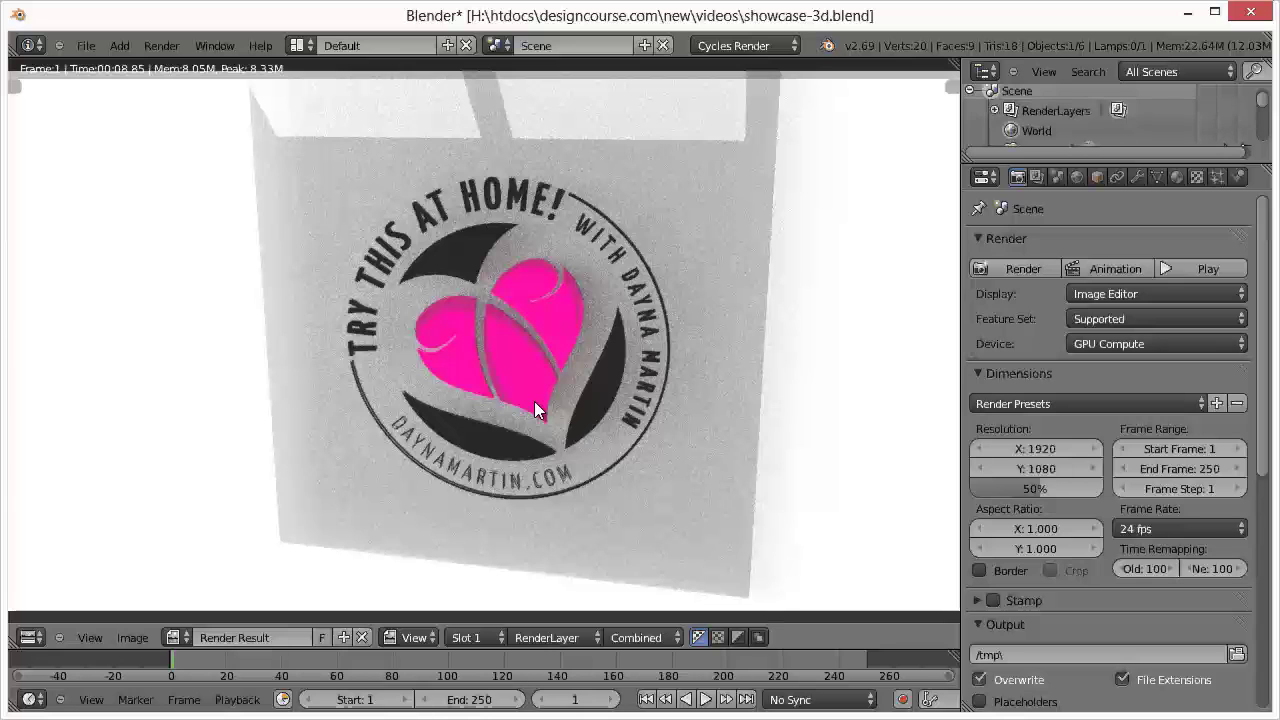
pyautogui.press('Escape')
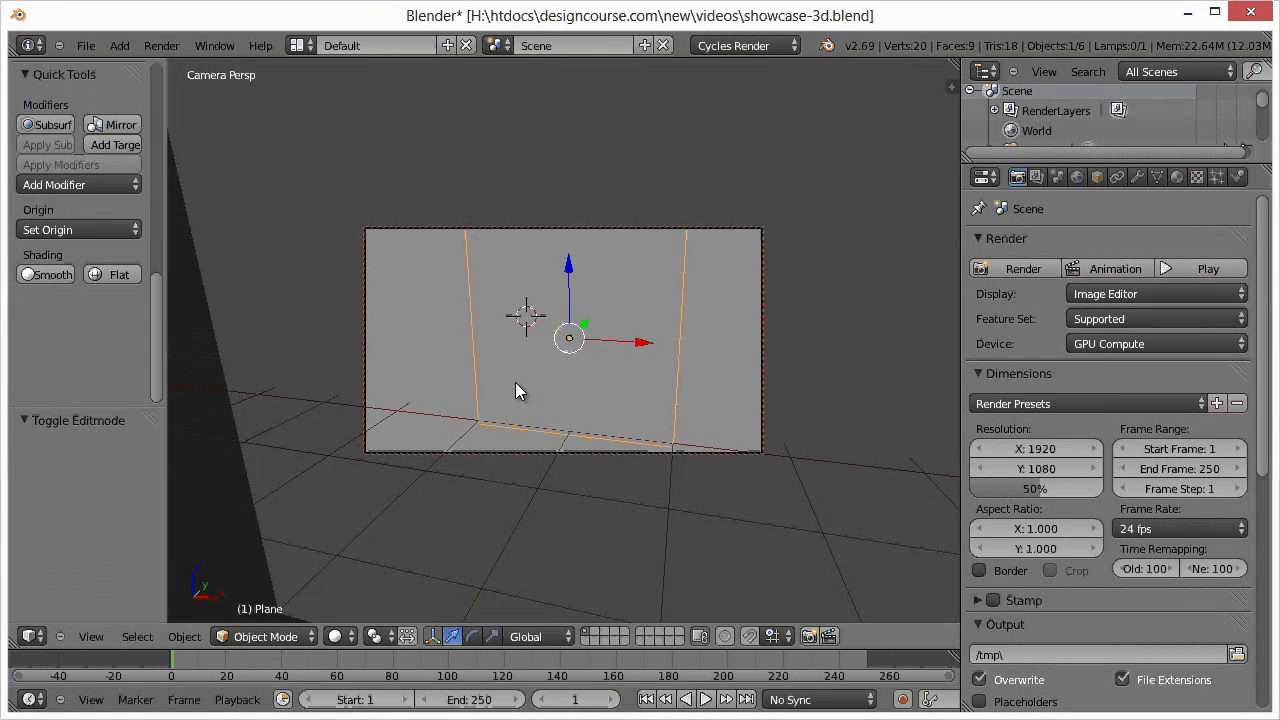
# Place the 3D cursor near the upper-left corner of the logo plane
pyautogui.moveTo(515, 382); pyautogui.dragTo(512, 409, button='middle')
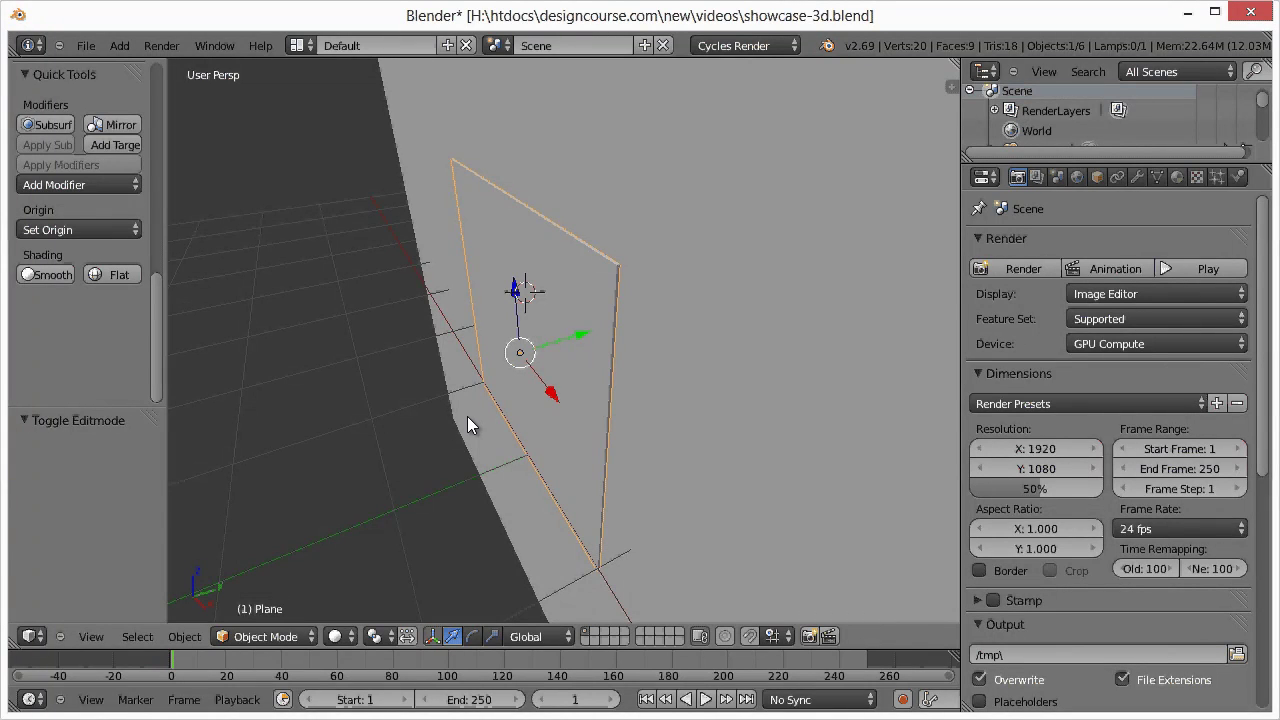
pyautogui.moveTo(386, 446); pyautogui.dragTo(588, 240, button='middle')
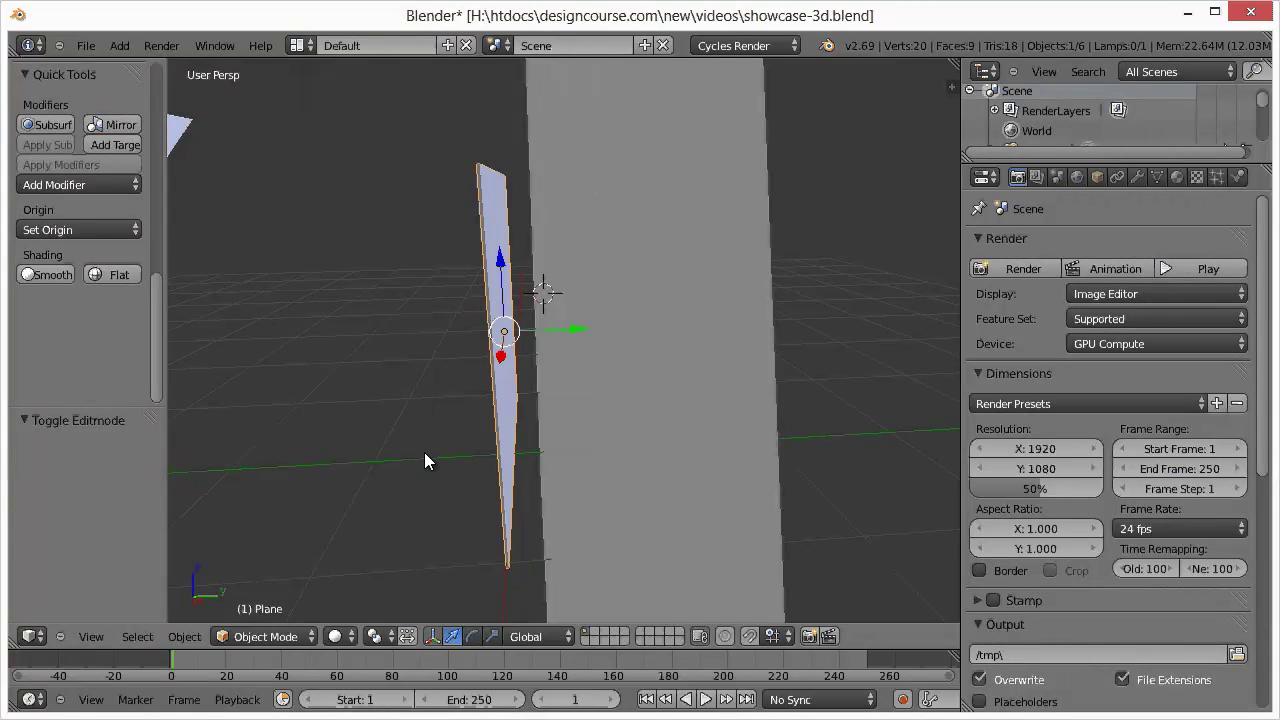
pyautogui.moveTo(424, 452); pyautogui.dragTo(390, 455, button='middle')
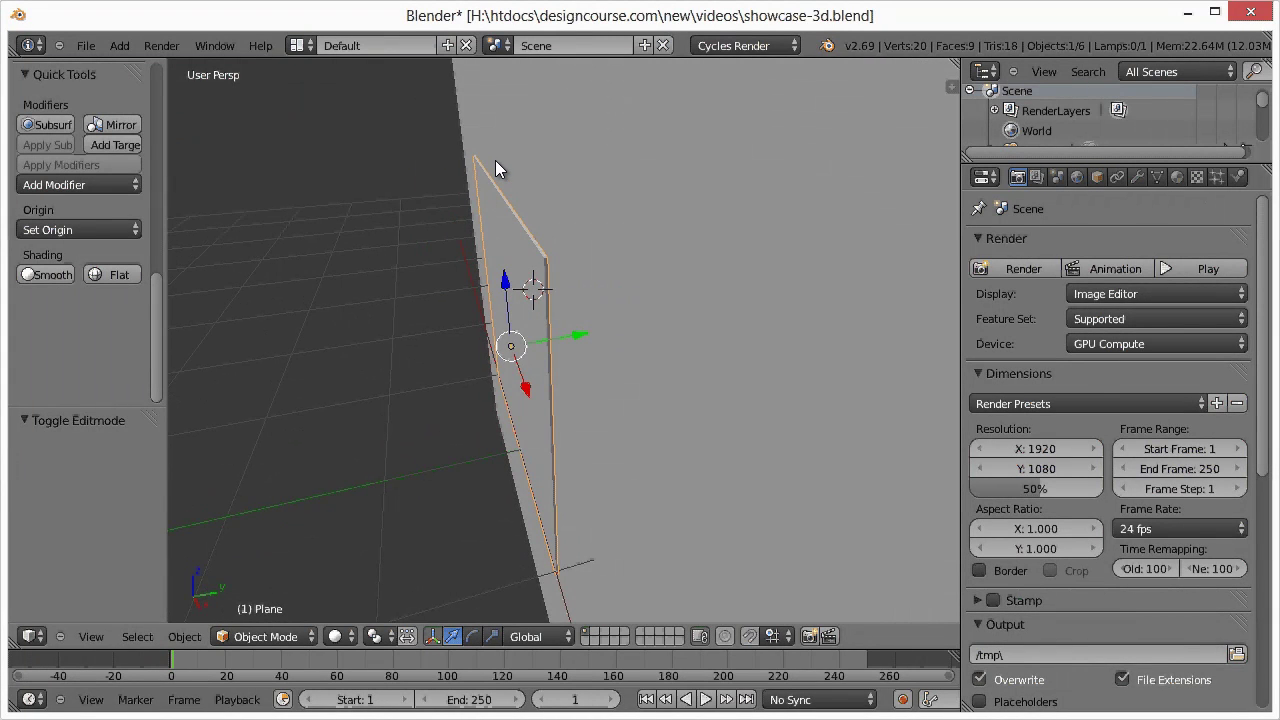
pyautogui.click(495, 160)
pyautogui.moveTo(415, 263); pyautogui.dragTo(409, 178, button='middle')
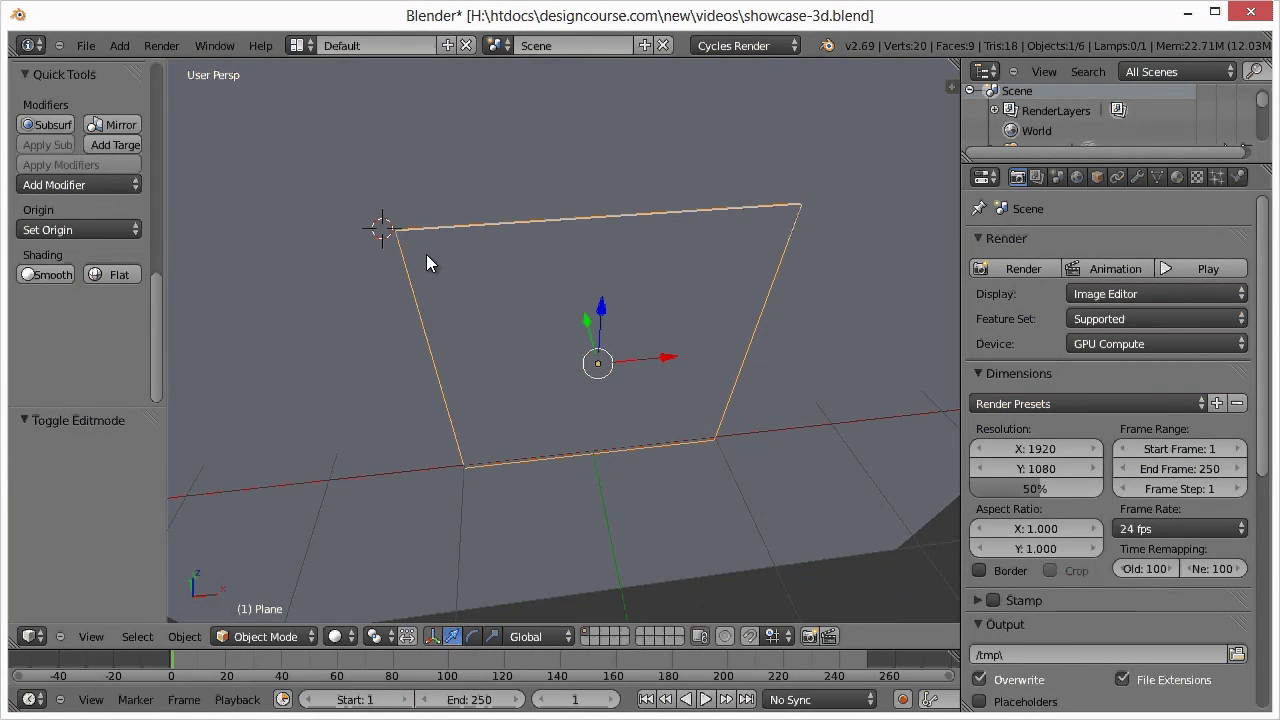
pyautogui.moveTo(430, 251); pyautogui.dragTo(226, 254, button='middle')
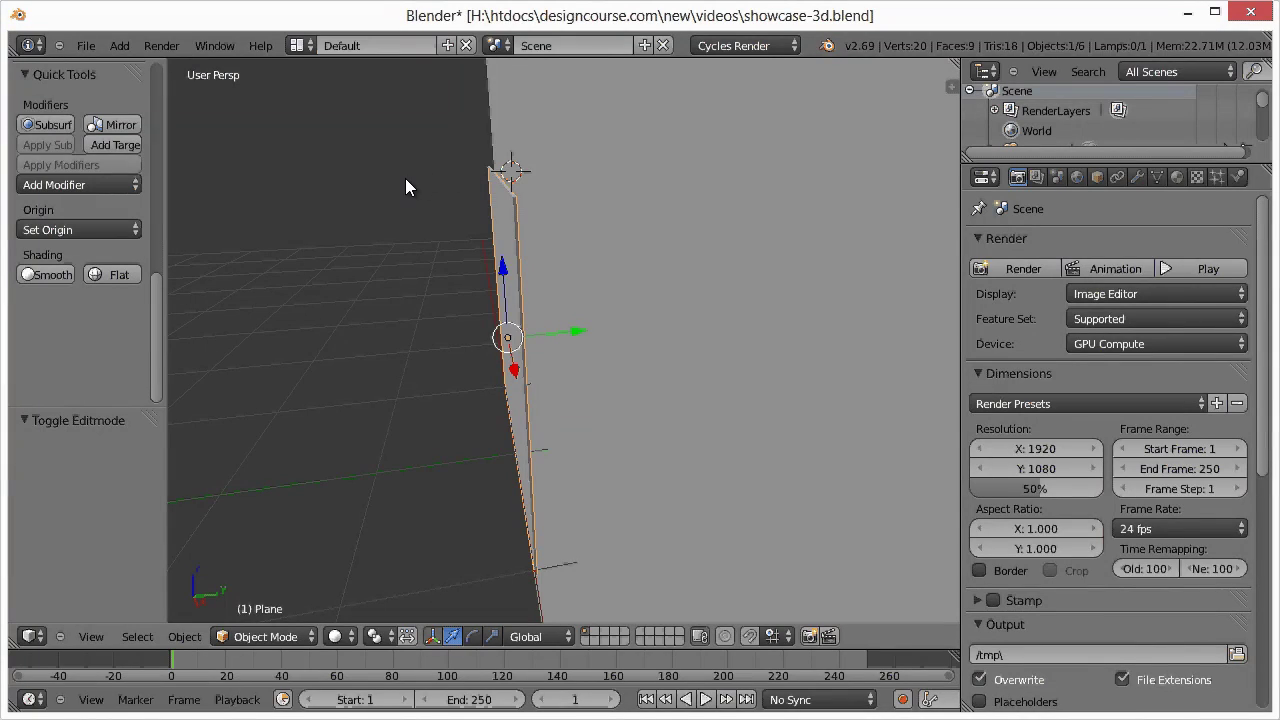
# Add a cylinder mesh at the 3D cursor by the logo plane's corner
pyautogui.hotkey('shift', 'a')
pyautogui.moveTo(400, 182)
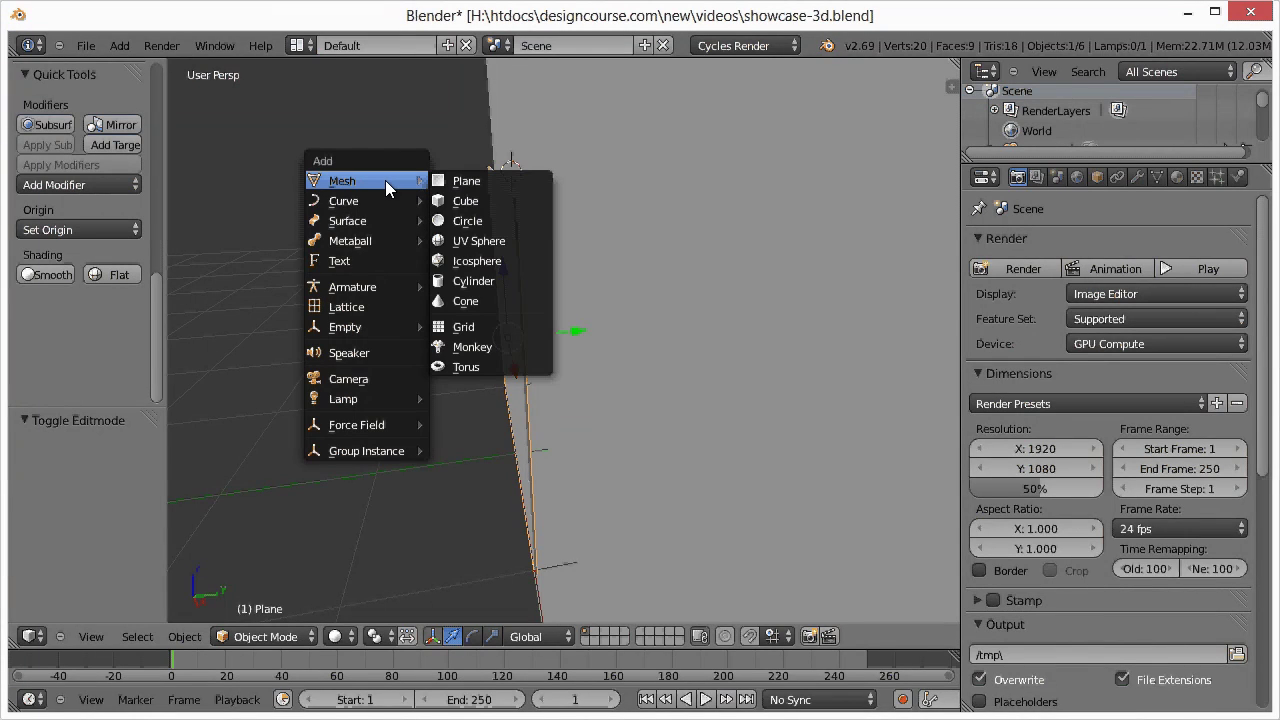
pyautogui.click(475, 281)
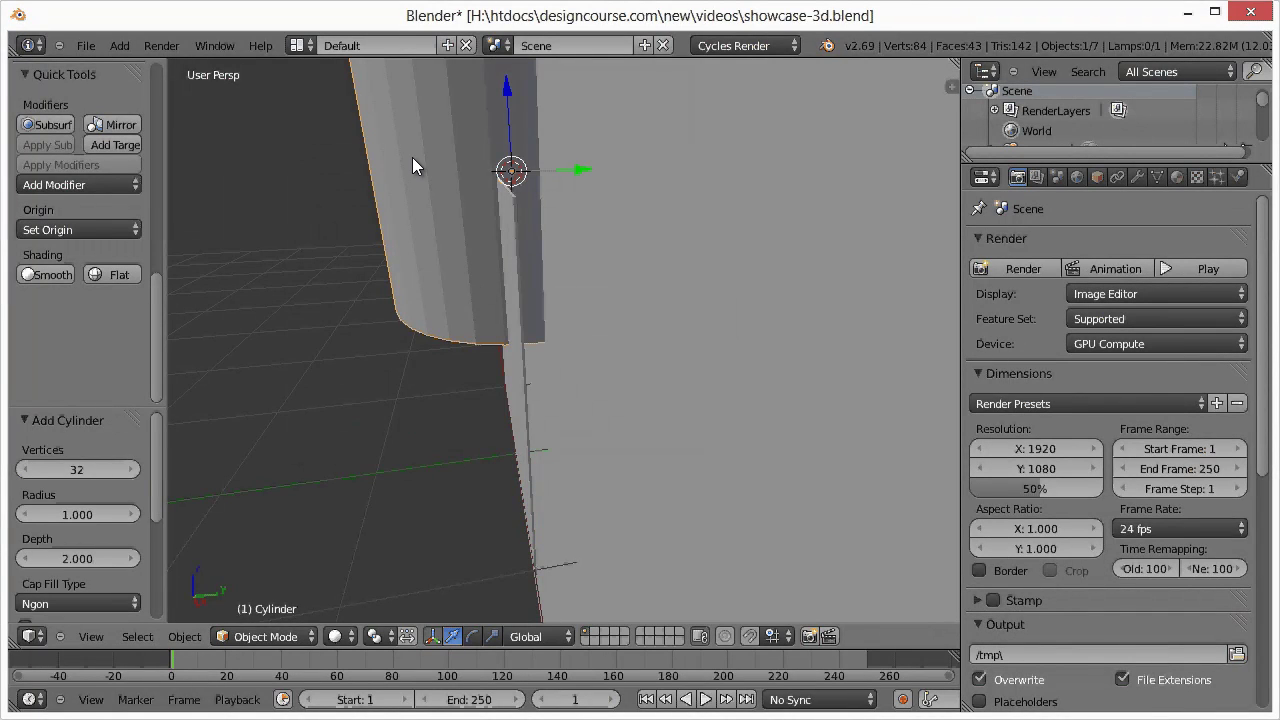
# Scale the new cylinder to about 0.078 of its size and rotate it 90° about the global X axis
pyautogui.press('s')
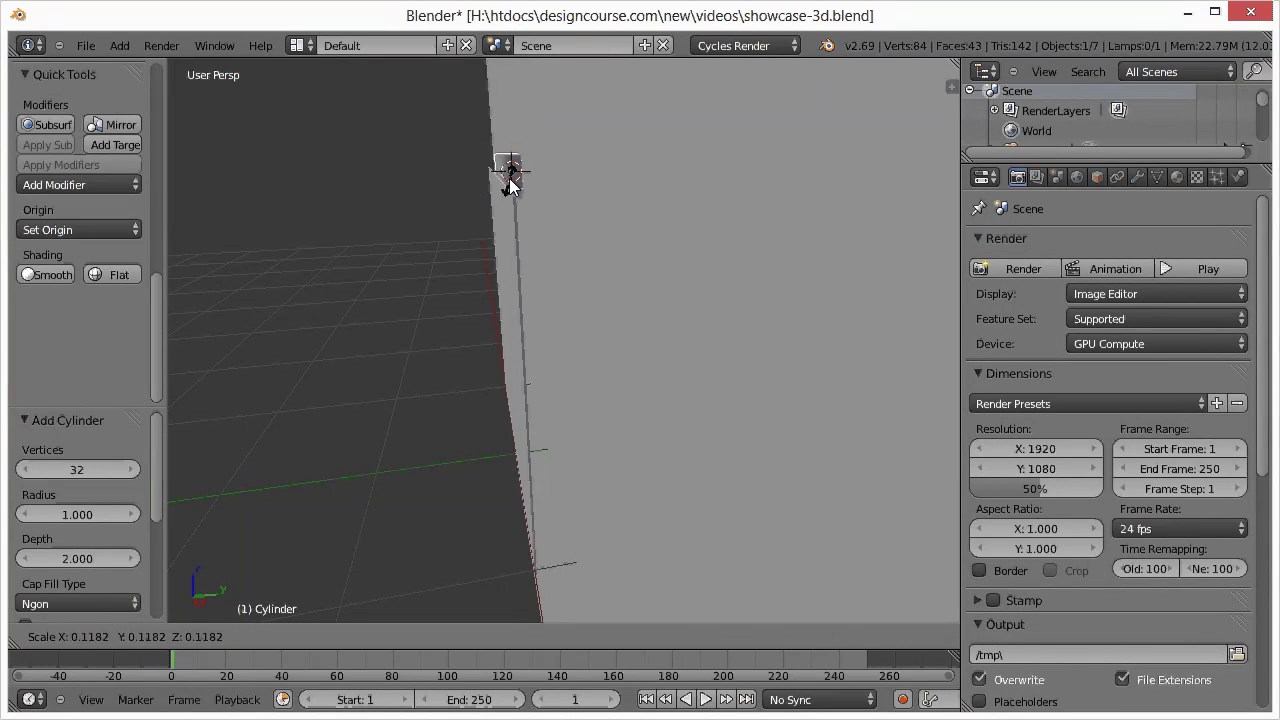
pyautogui.click(500, 199)
pyautogui.moveTo(416, 213); pyautogui.dragTo(351, 308, button='middle')
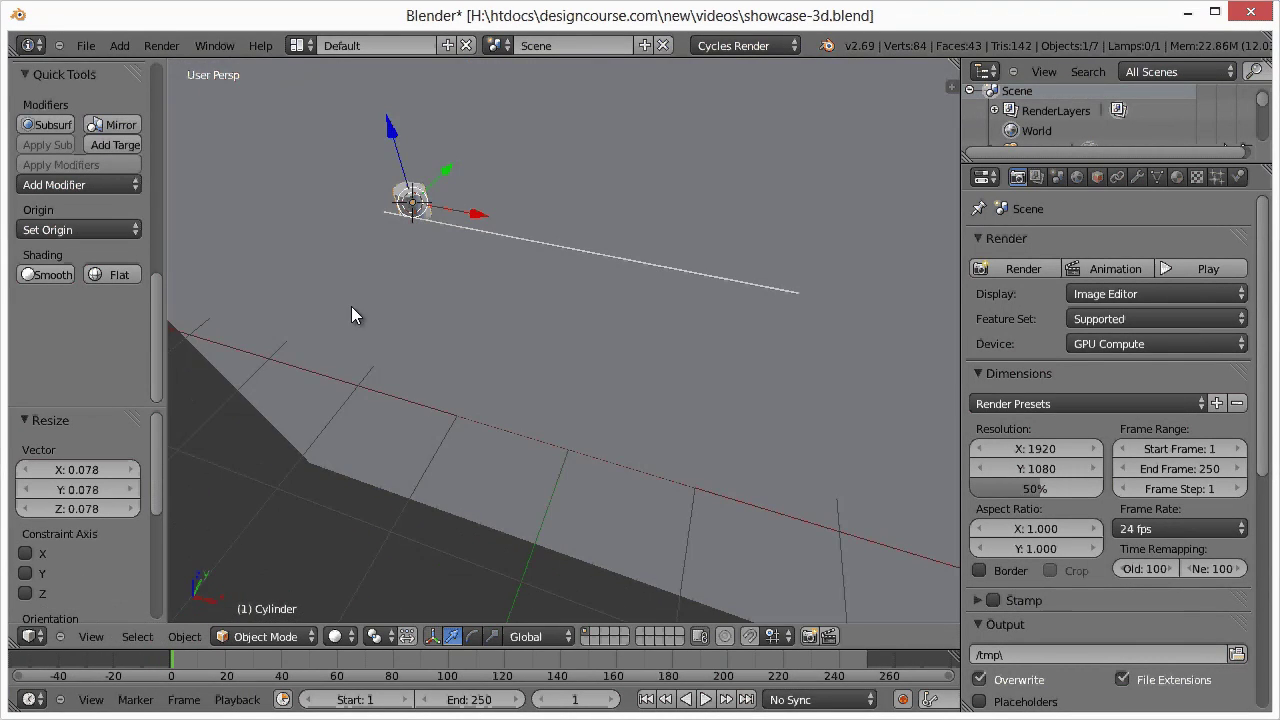
pyautogui.press('r')
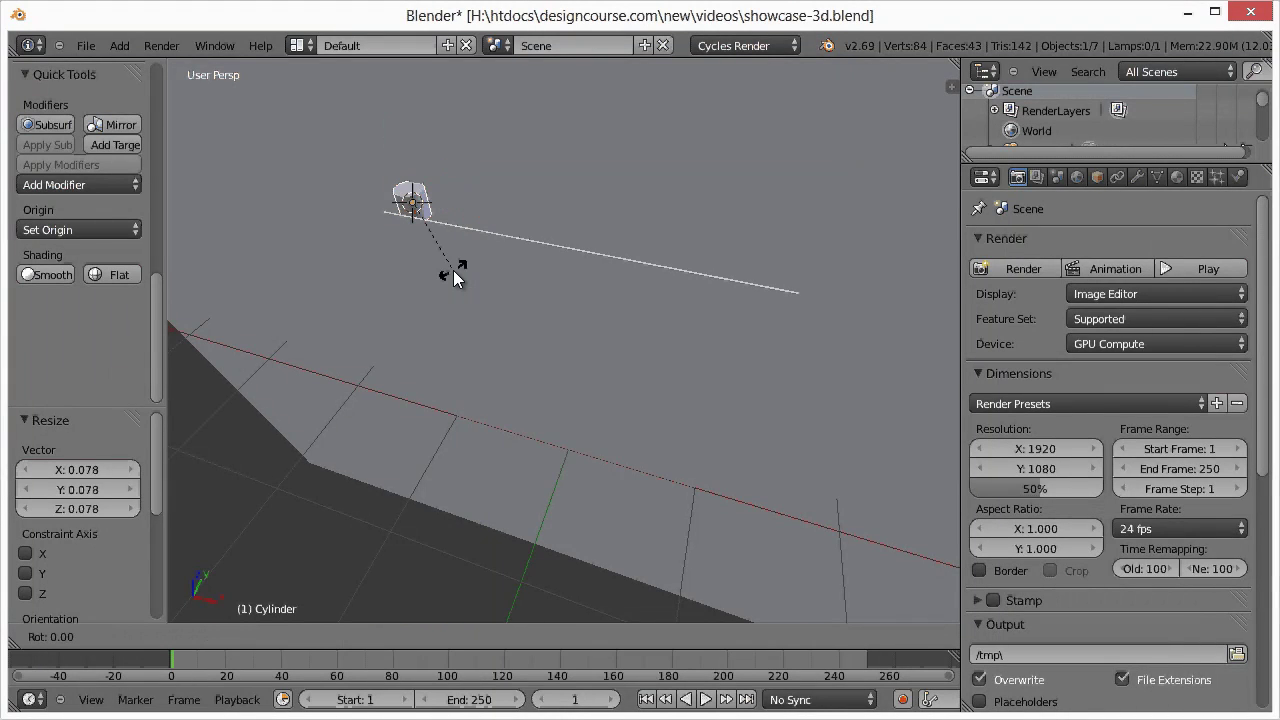
pyautogui.press('y')
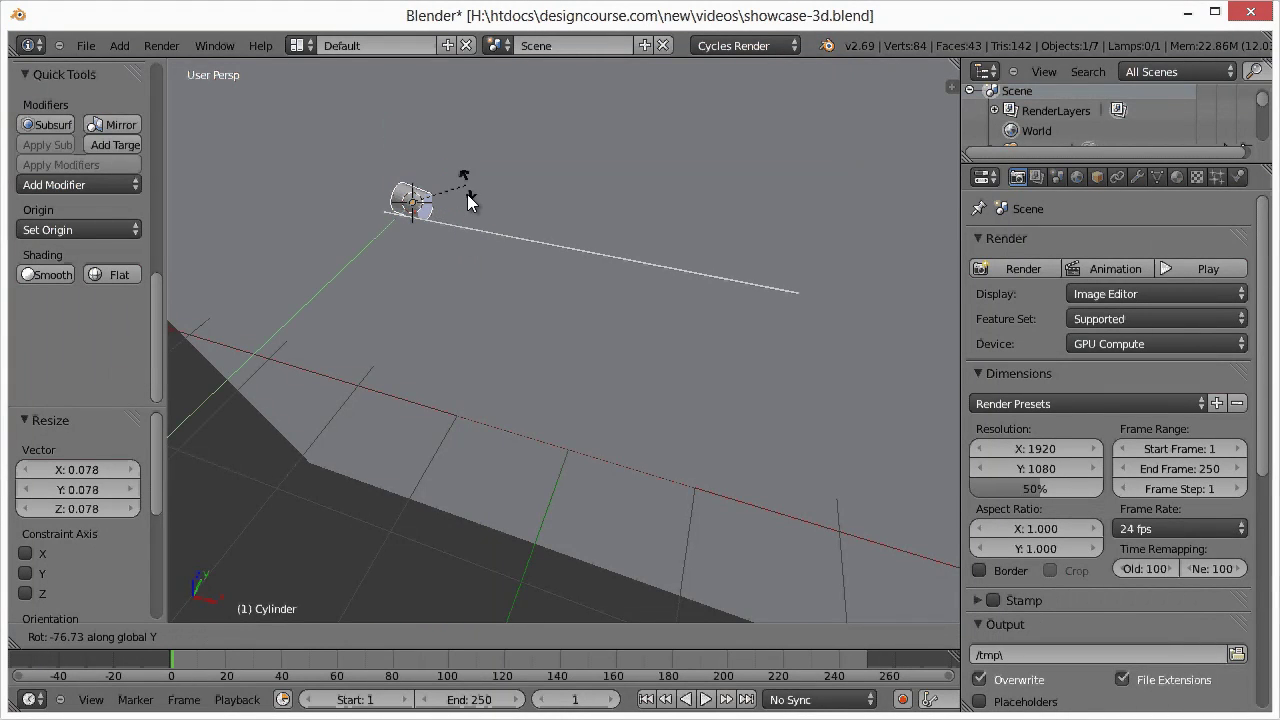
pyautogui.press('x')
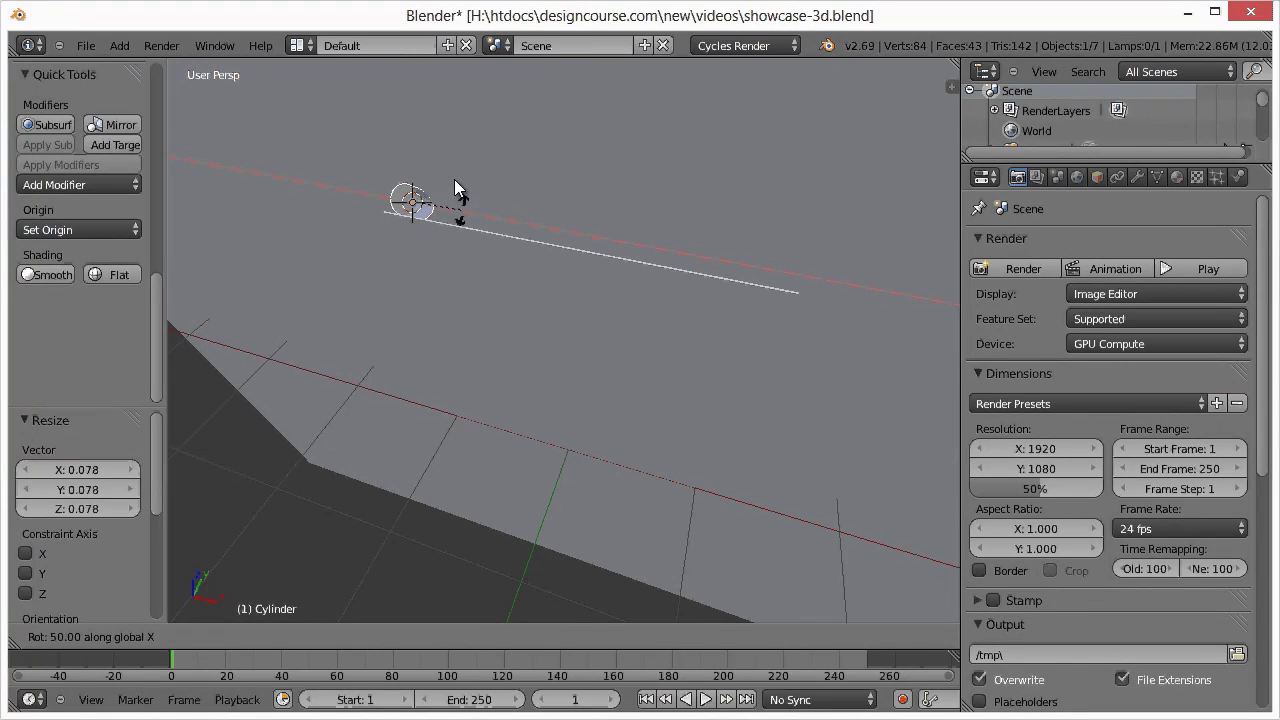
pyautogui.write('90')
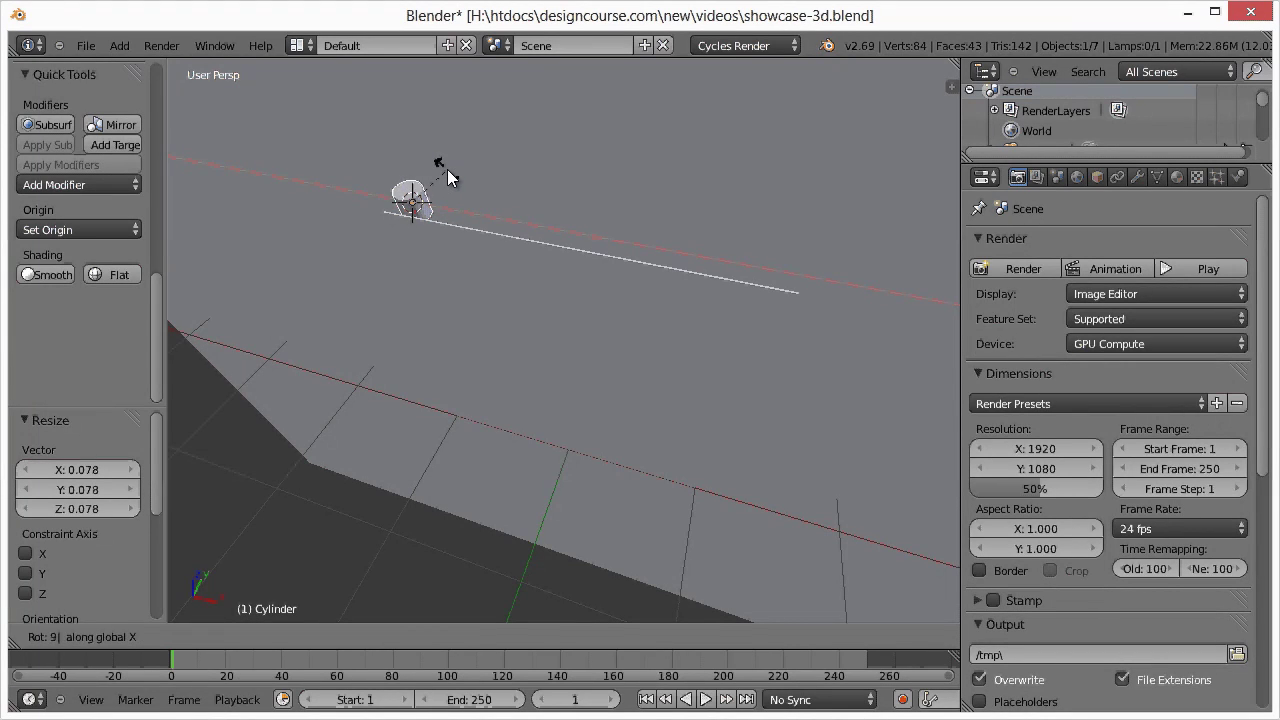
pyautogui.press('Return')
# Scale the cylinder uniformly by about 0.415, and stretch it along Y by a factor of about 5.144
pyautogui.moveTo(321, 307); pyautogui.dragTo(386, 319, button='middle')
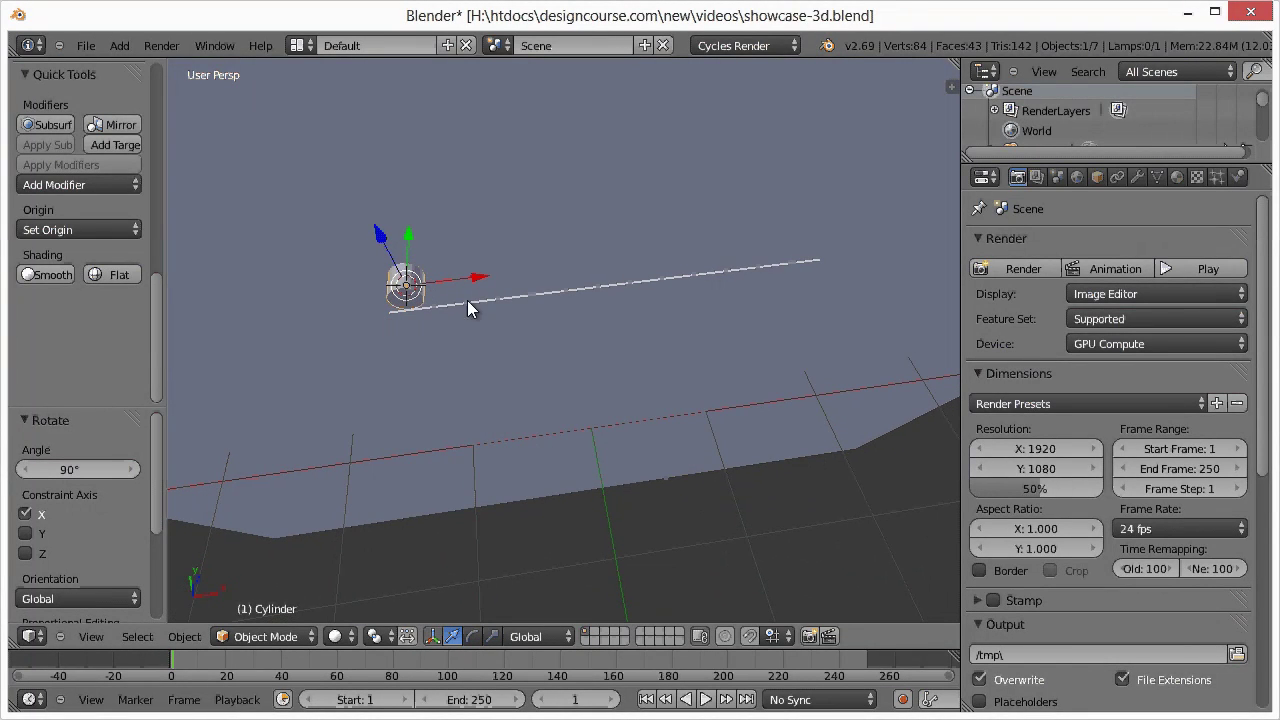
pyautogui.press('s')
pyautogui.click(401, 283)
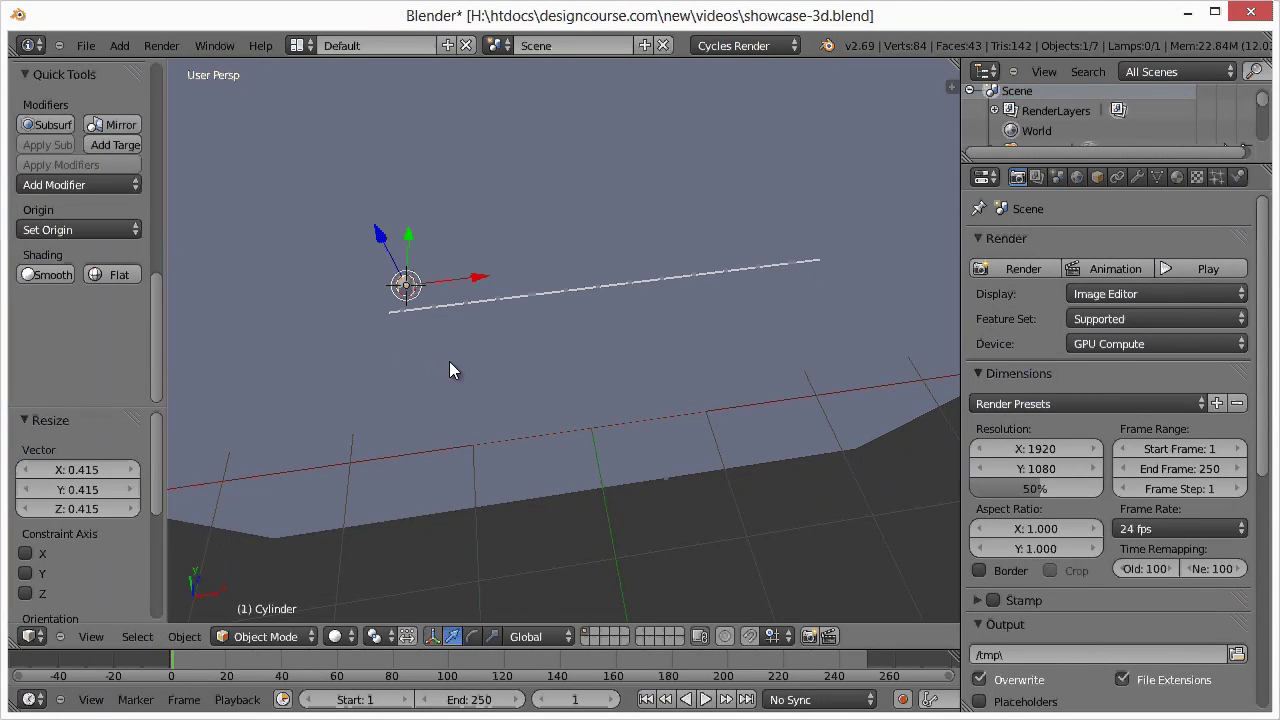
pyautogui.moveTo(450, 363); pyautogui.dragTo(542, 301, button='middle')
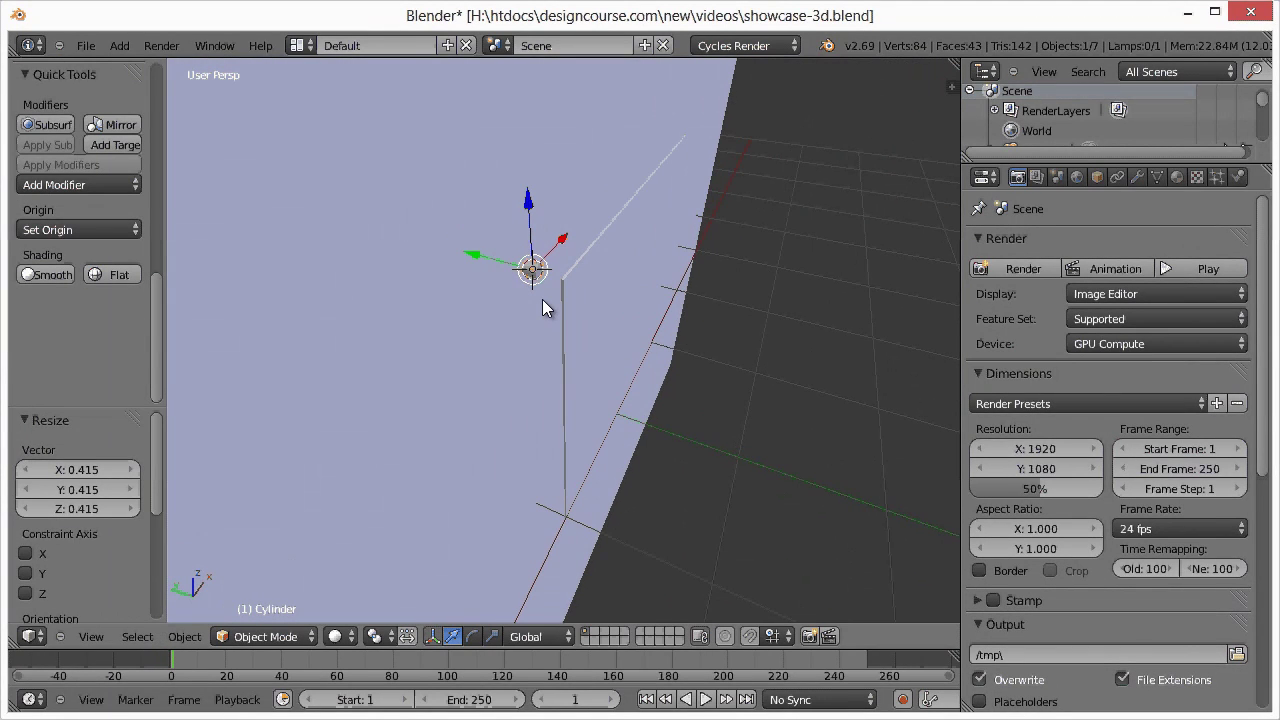
pyautogui.press('s')
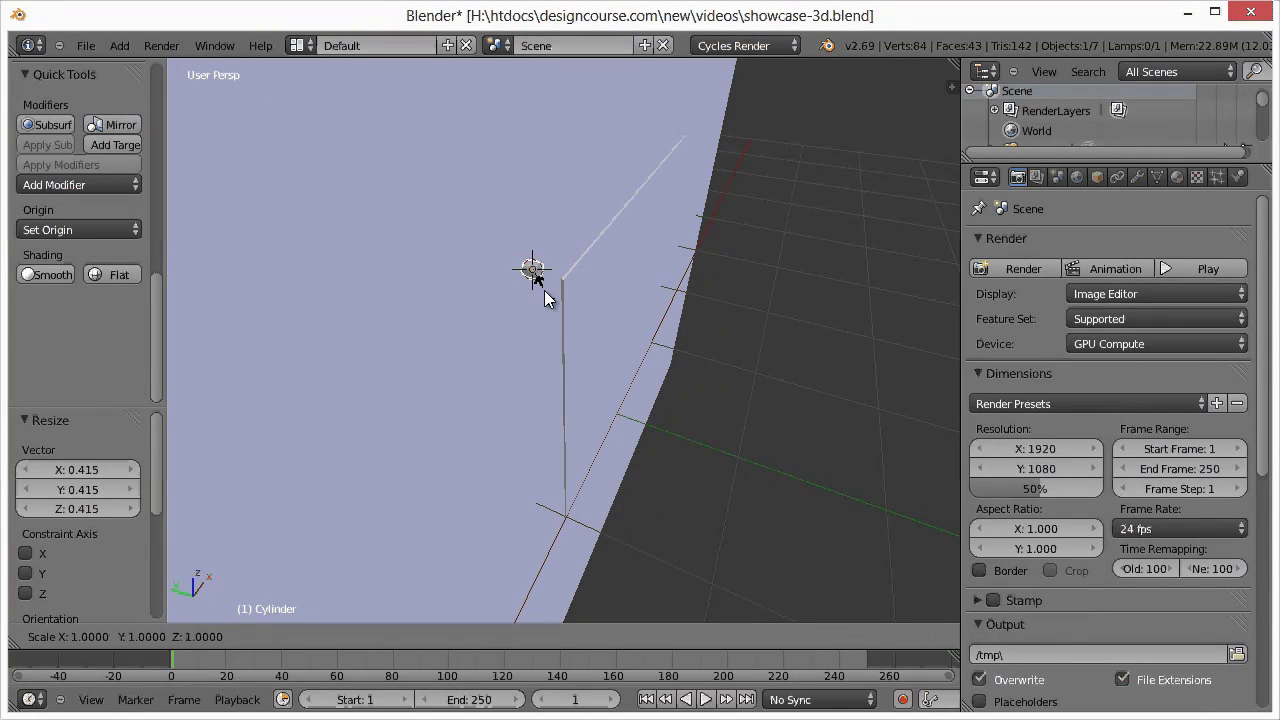
pyautogui.press('y')
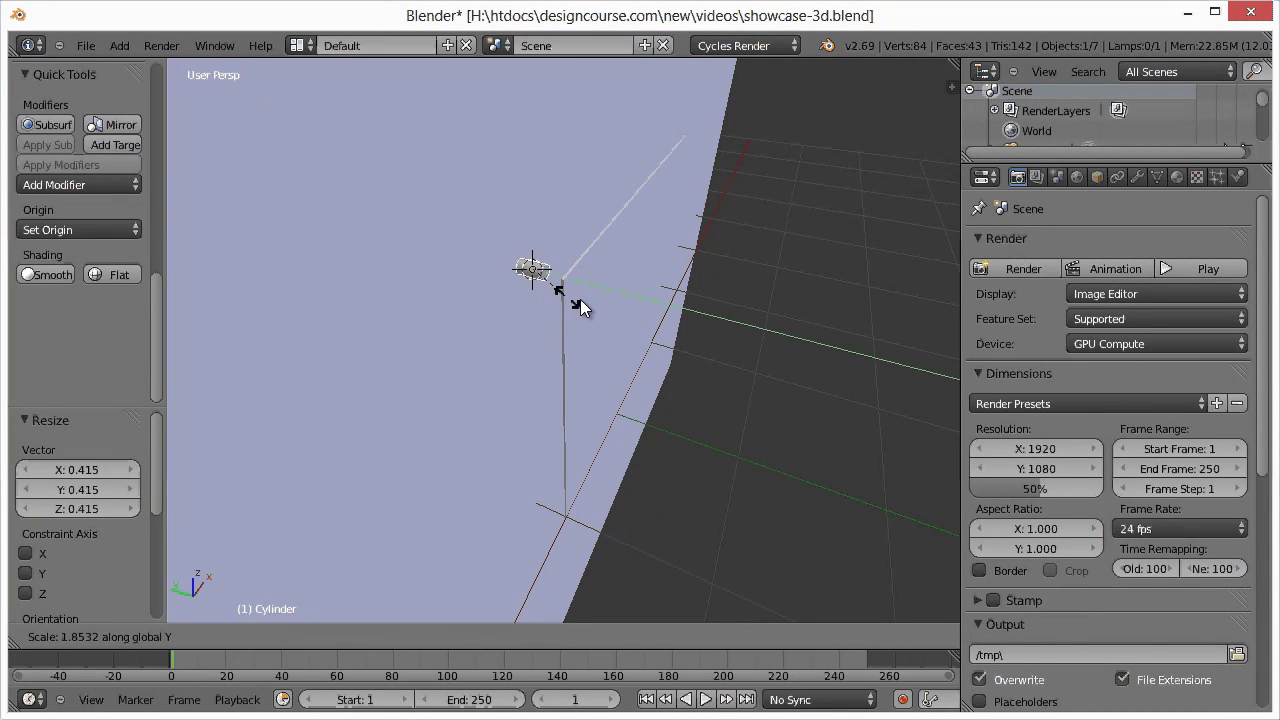
pyautogui.click(641, 329)
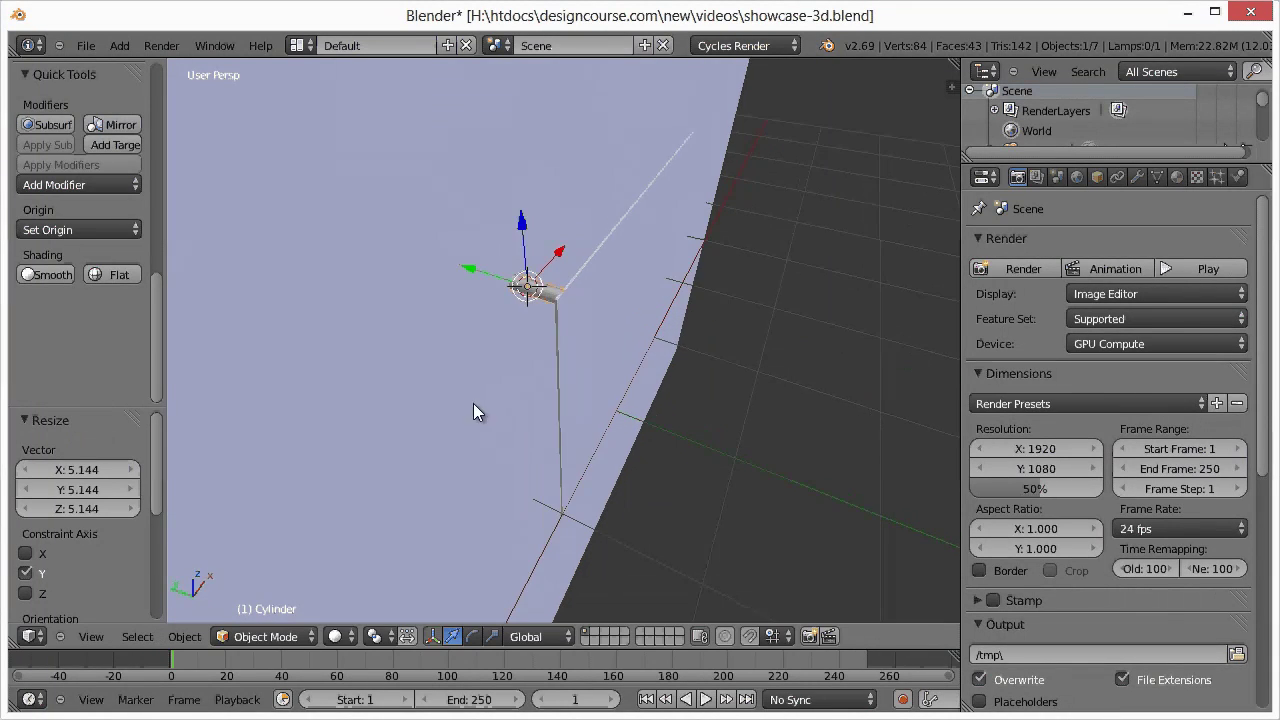
# Lower the cylinder about 0.095 units along Z, working in the right orthographic view
pyautogui.moveTo(473, 403); pyautogui.dragTo(606, 290, button='middle')
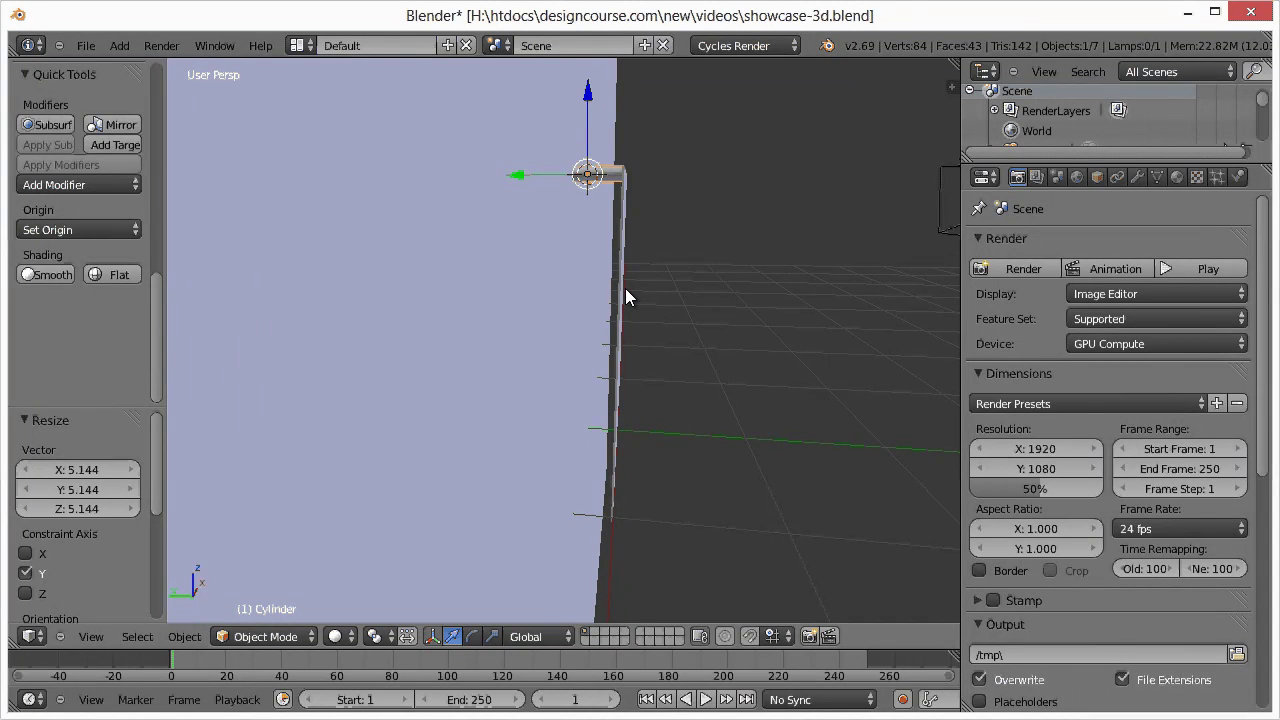
pyautogui.press('KP_1')
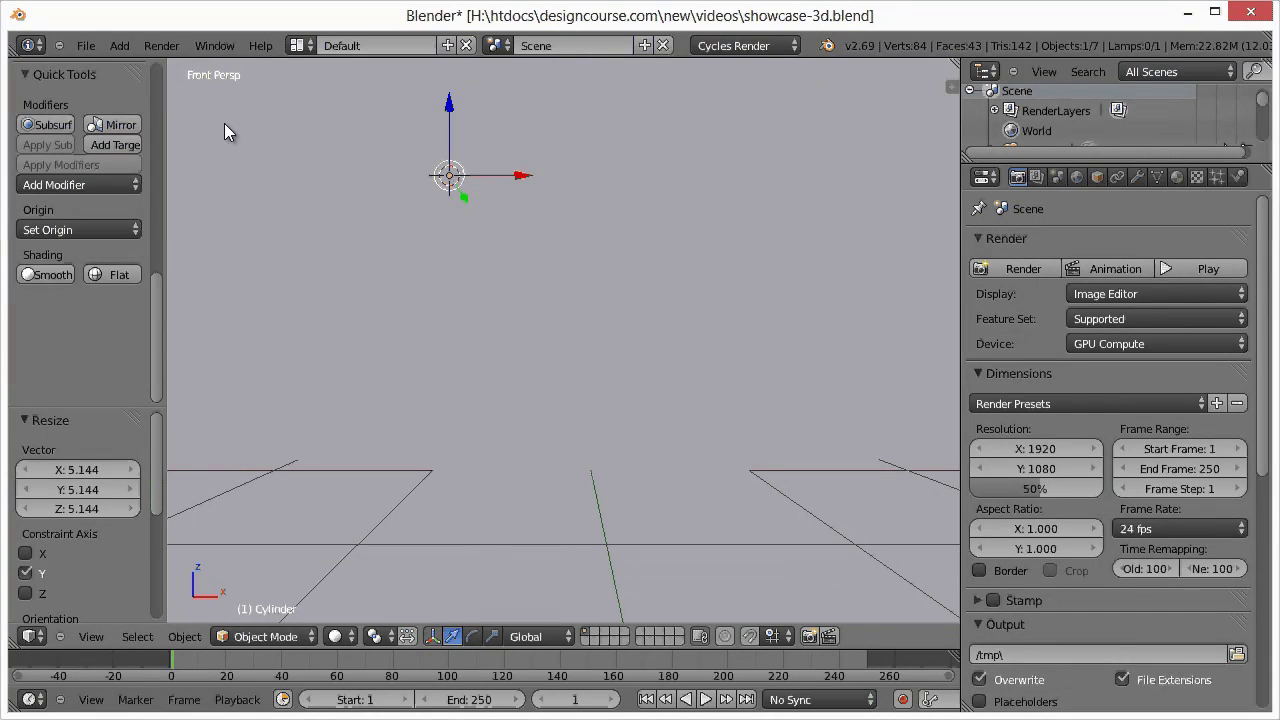
pyautogui.press('KP_5')
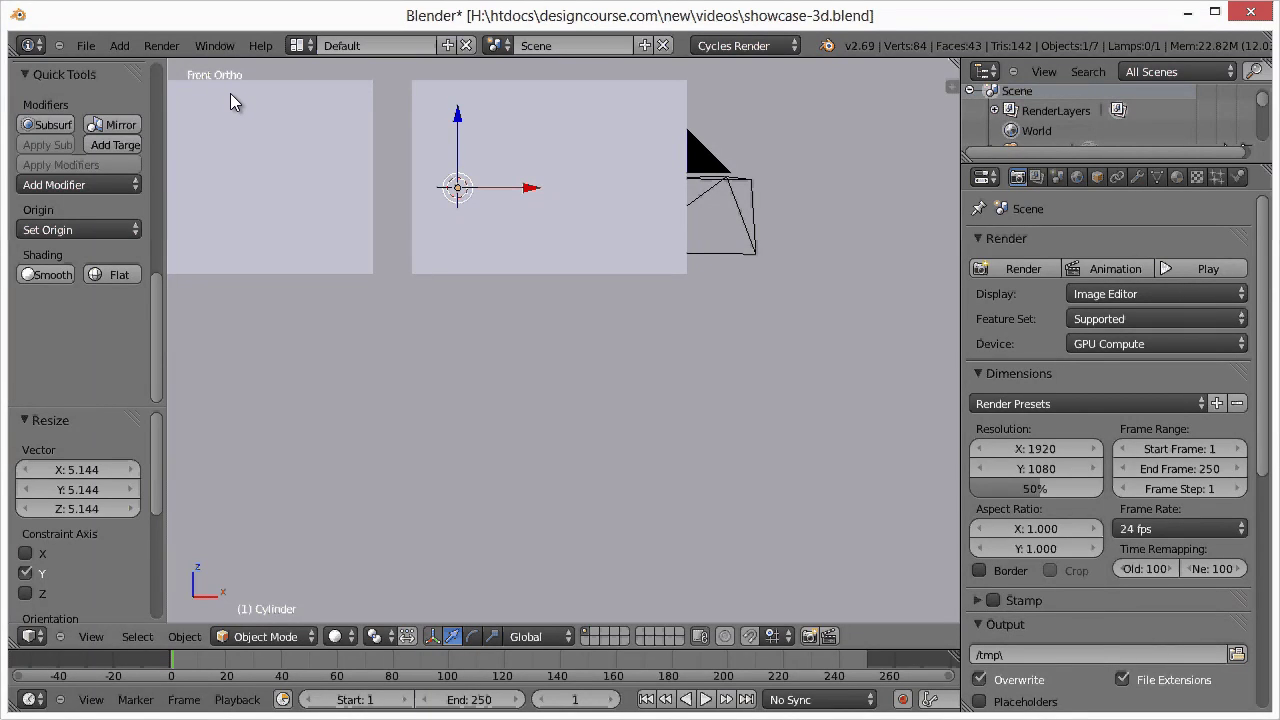
pyautogui.press('KP_7')
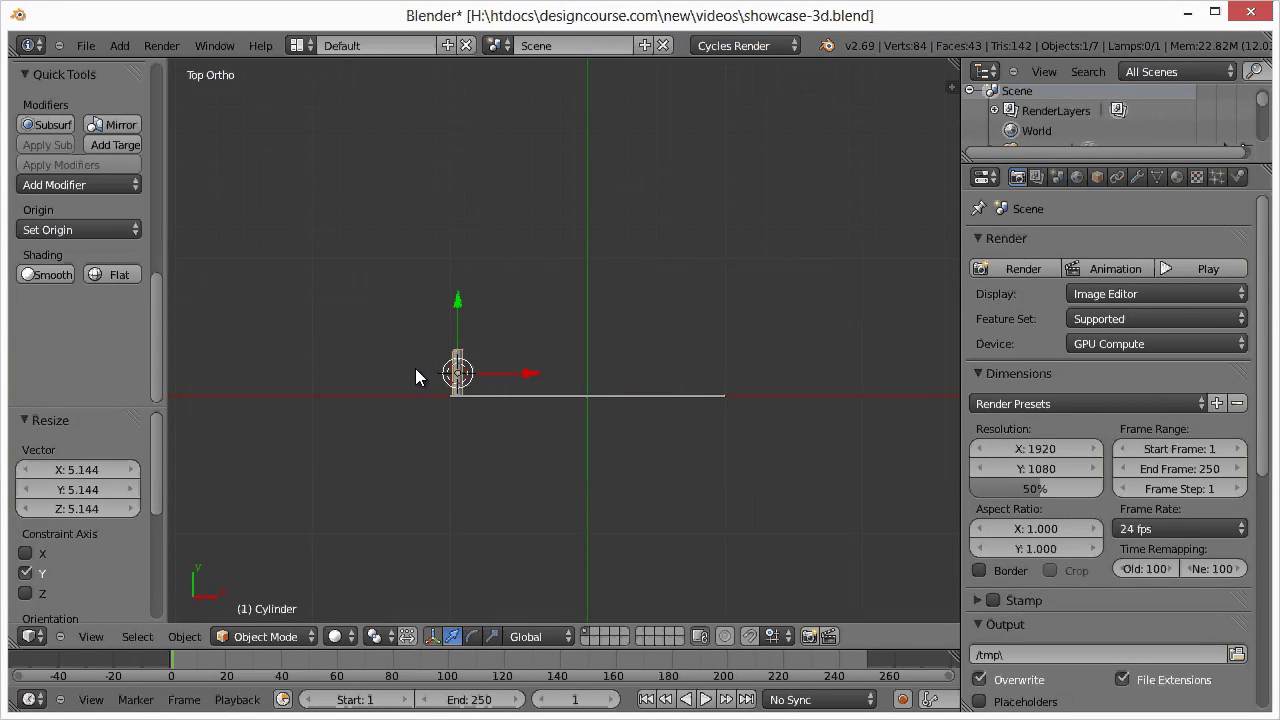
pyautogui.moveTo(415, 368); pyautogui.dragTo(331, 392, button='middle')
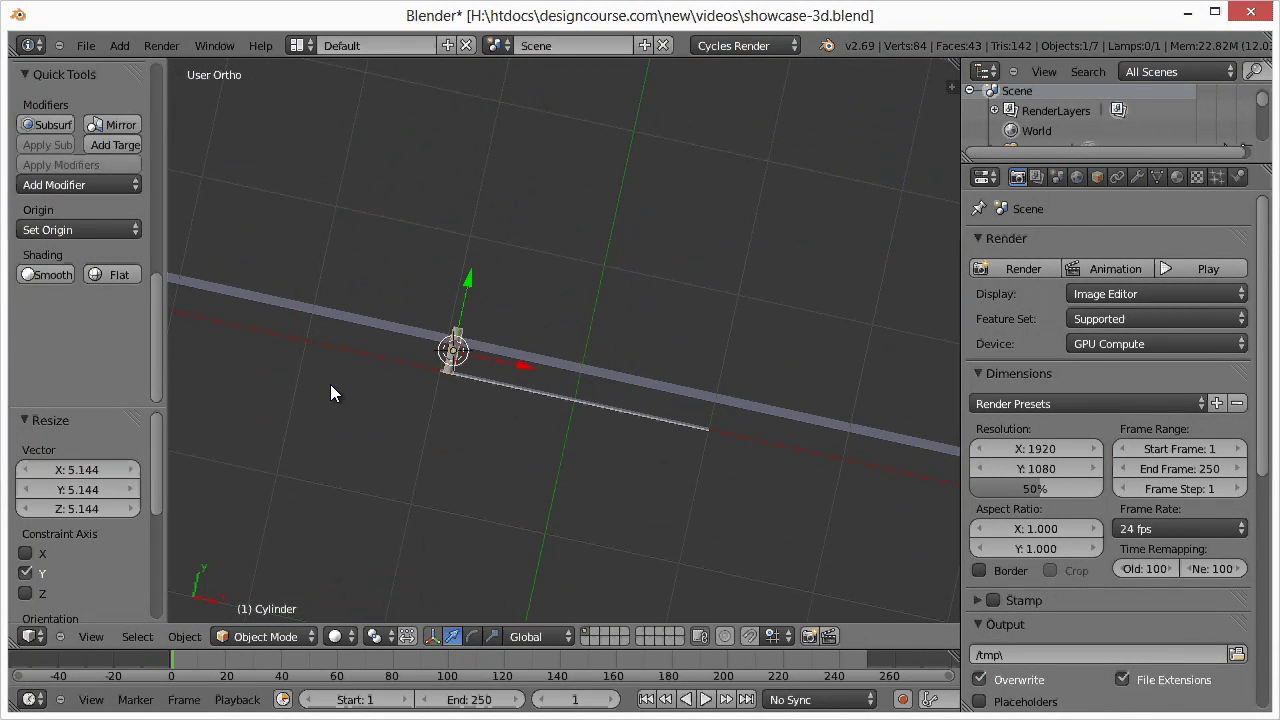
pyautogui.press('KP_7')
pyautogui.press('KP_3')
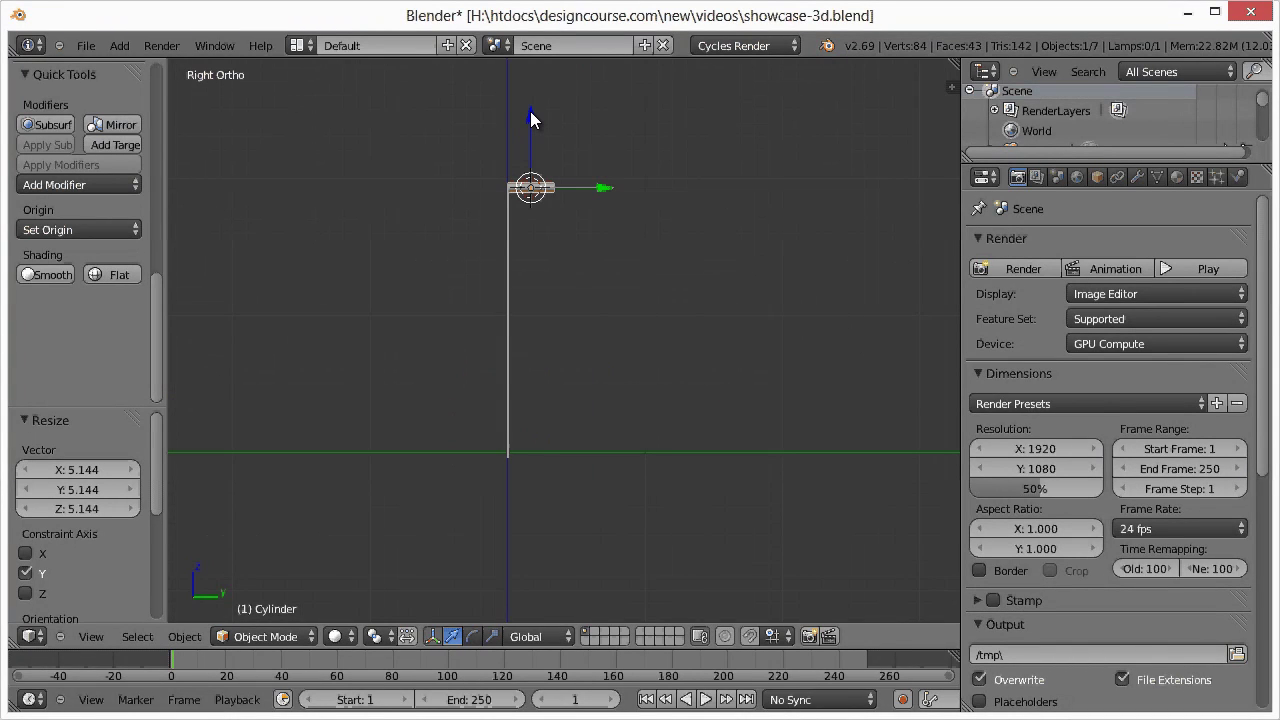
pyautogui.moveTo(530, 120); pyautogui.dragTo(446, 313)
# Switch the viewport shading to Wireframe and show the scene from the front
pyautogui.moveTo(446, 313); pyautogui.dragTo(641, 326, button='middle')
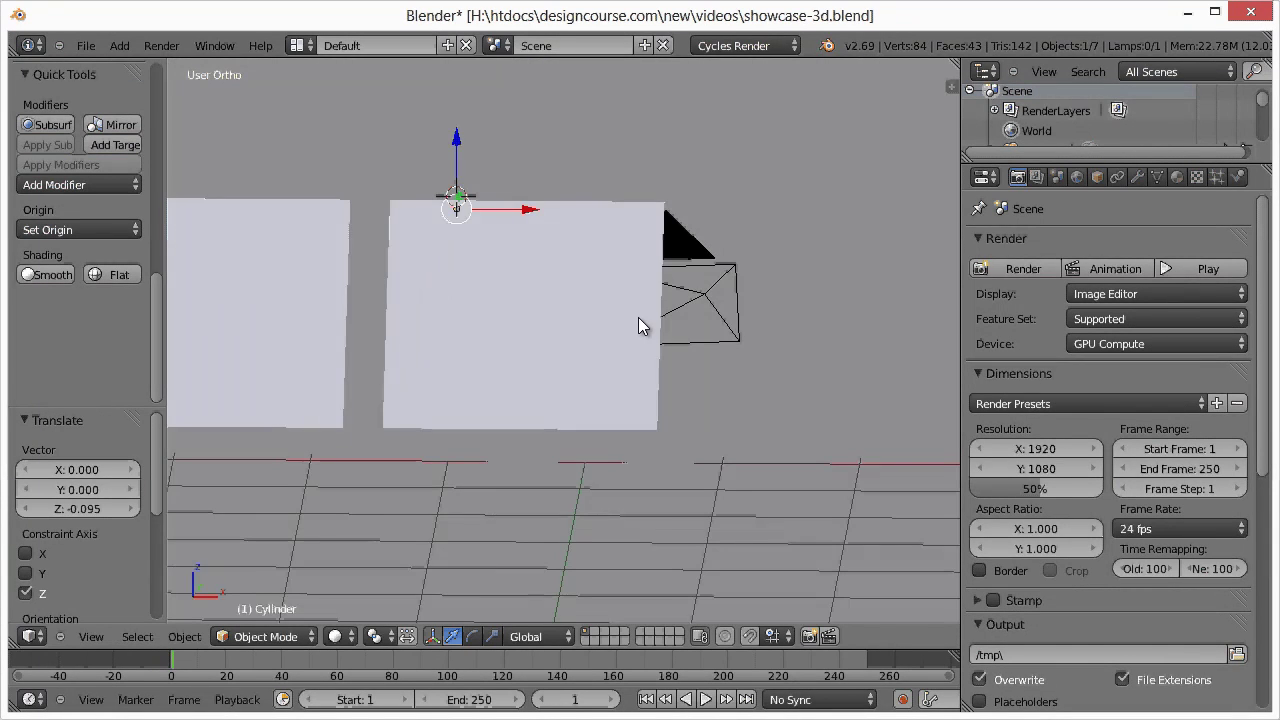
pyautogui.moveTo(506, 397); pyautogui.dragTo(290, 654, button='middle')
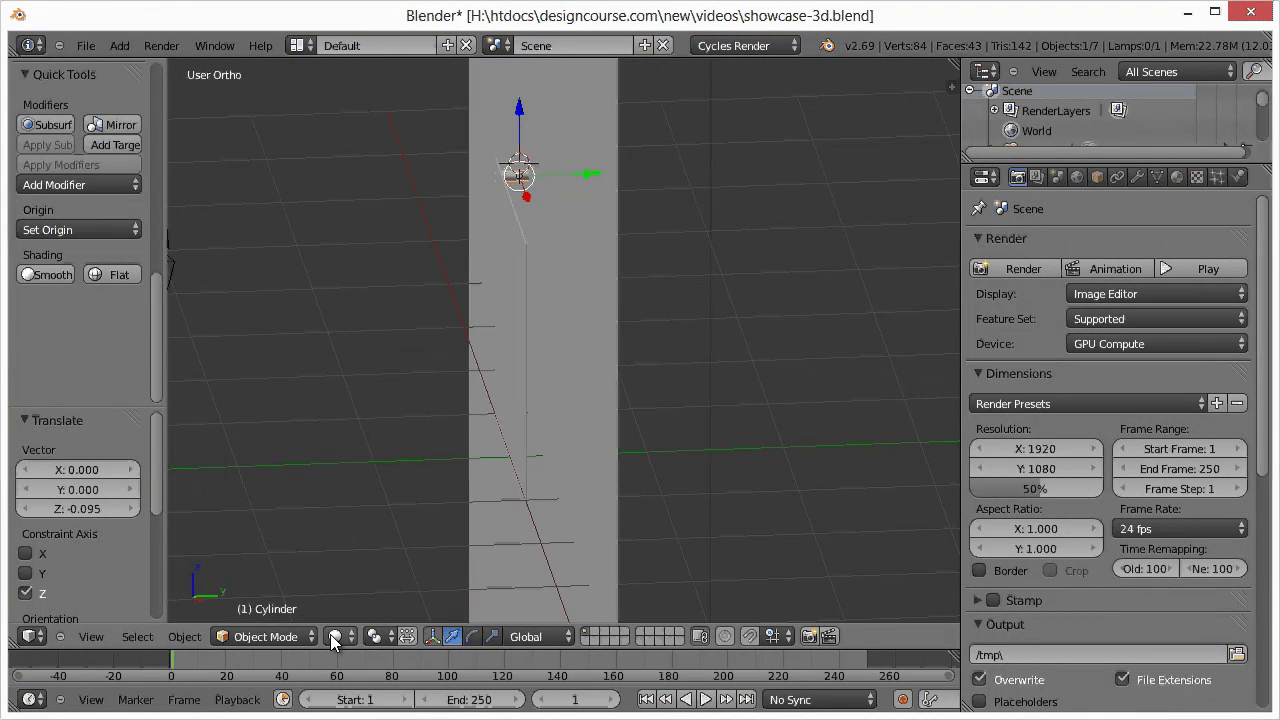
pyautogui.click(335, 637)
pyautogui.click(361, 596)
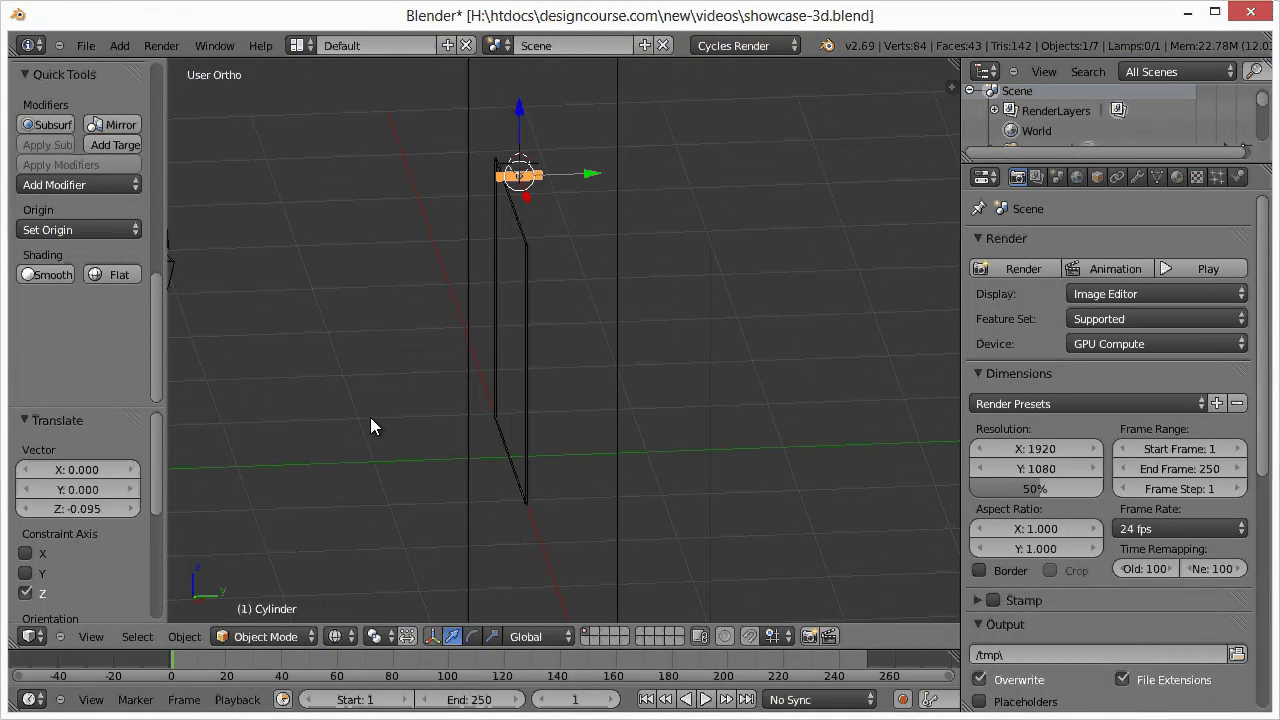
pyautogui.moveTo(370, 417)
pyautogui.mouseDown(button='middle')
pyautogui.moveTo(457, 471)
pyautogui.moveTo(588, 443)
pyautogui.moveTo(592, 382)
pyautogui.moveTo(571, 387)
pyautogui.mouseUp(button='middle')
pyautogui.press('KP_1')
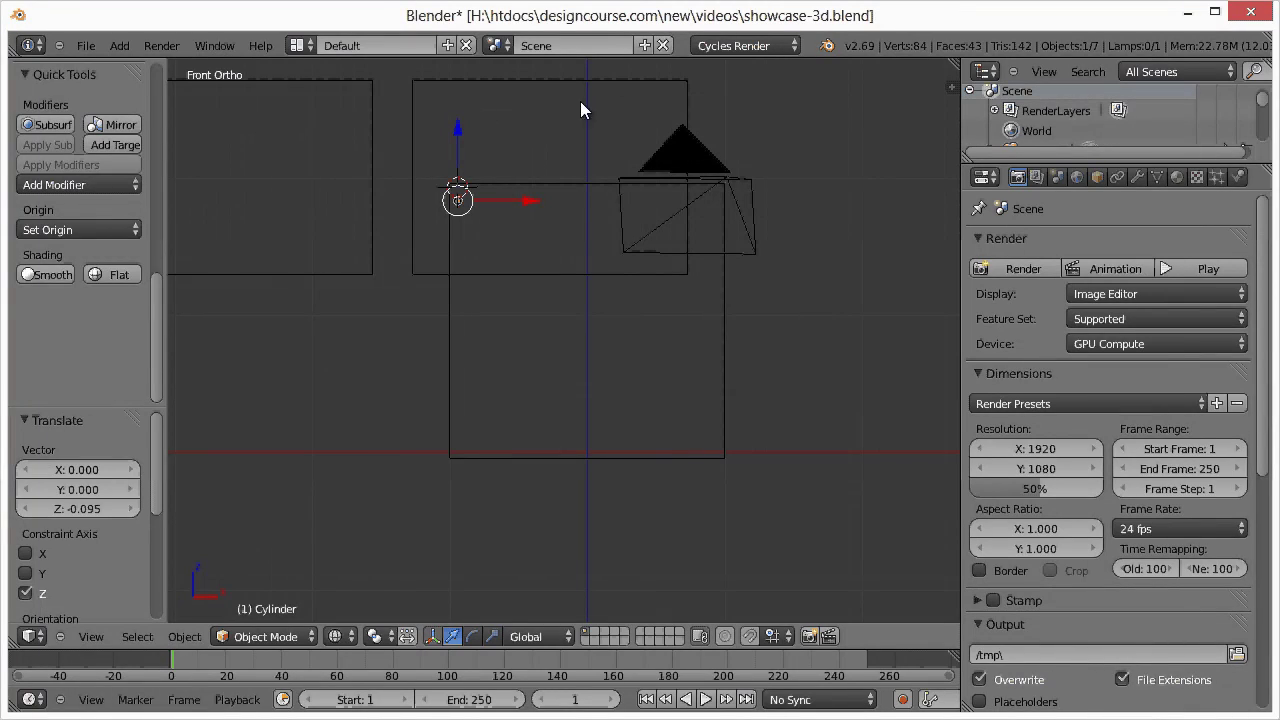
# Compare the front view in Solid shading and return to Wireframe
pyautogui.click(348, 643)
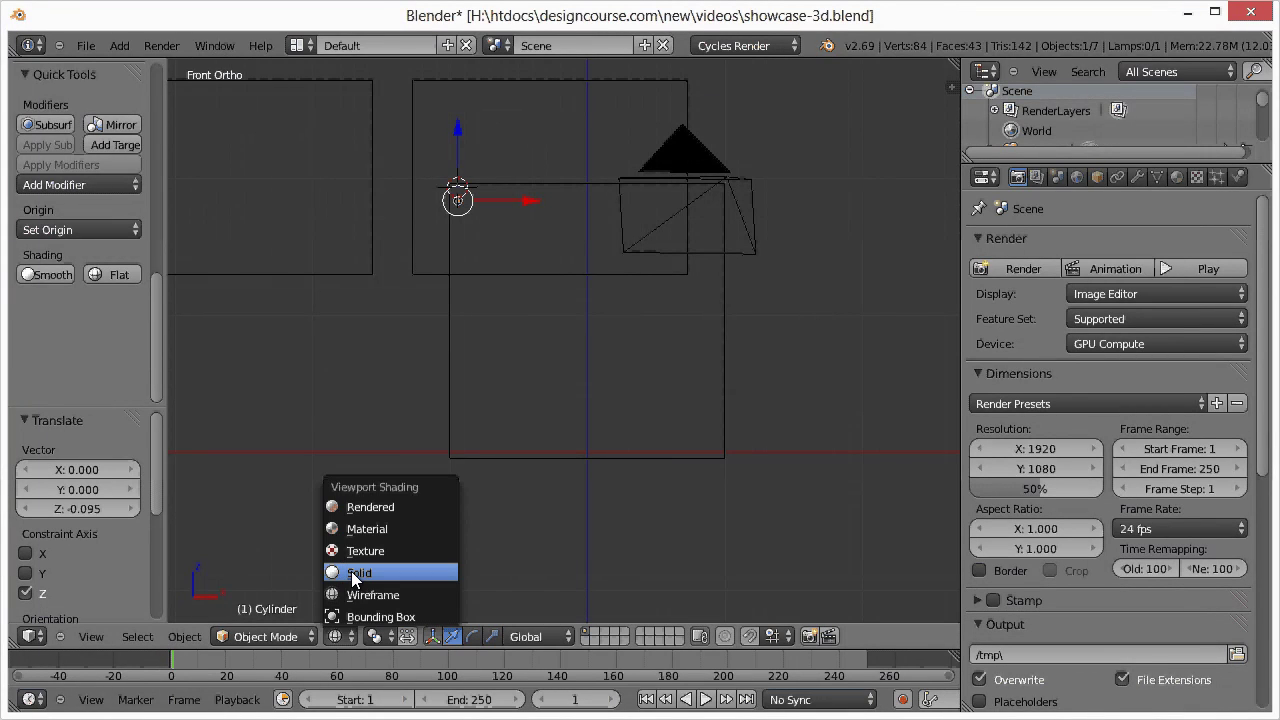
pyautogui.click(351, 571)
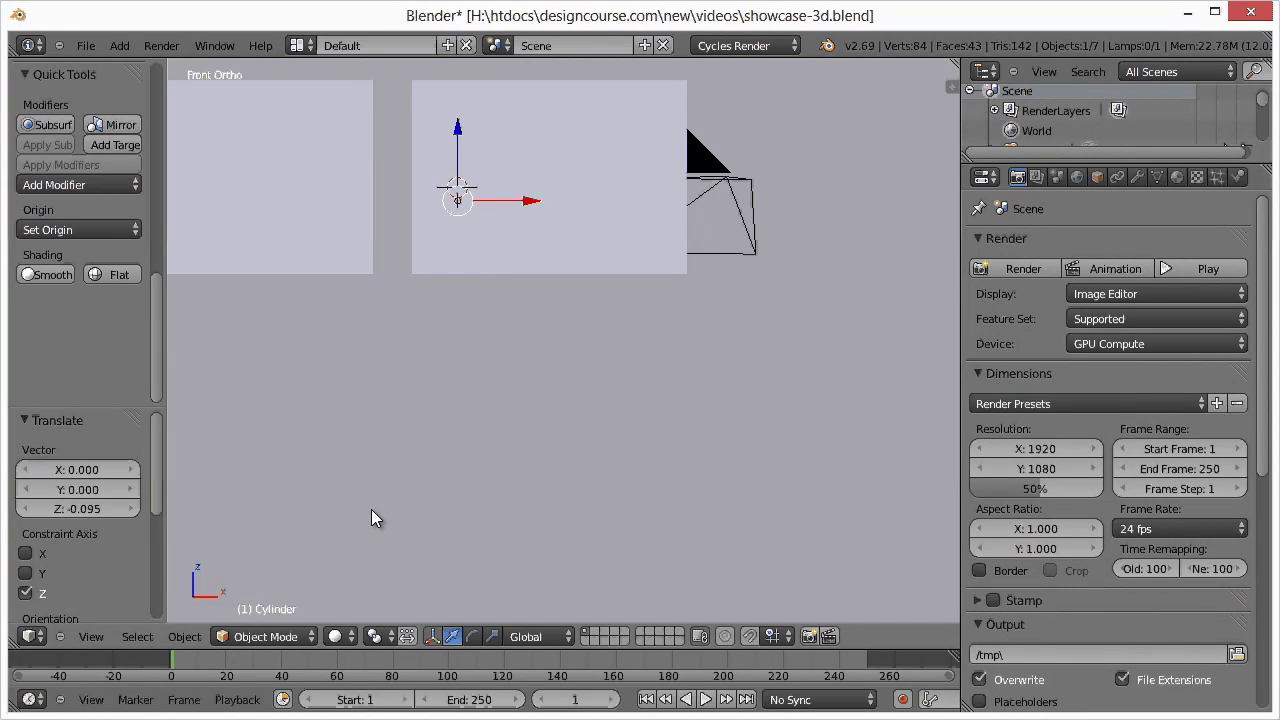
pyautogui.click(348, 637)
pyautogui.click(370, 595)
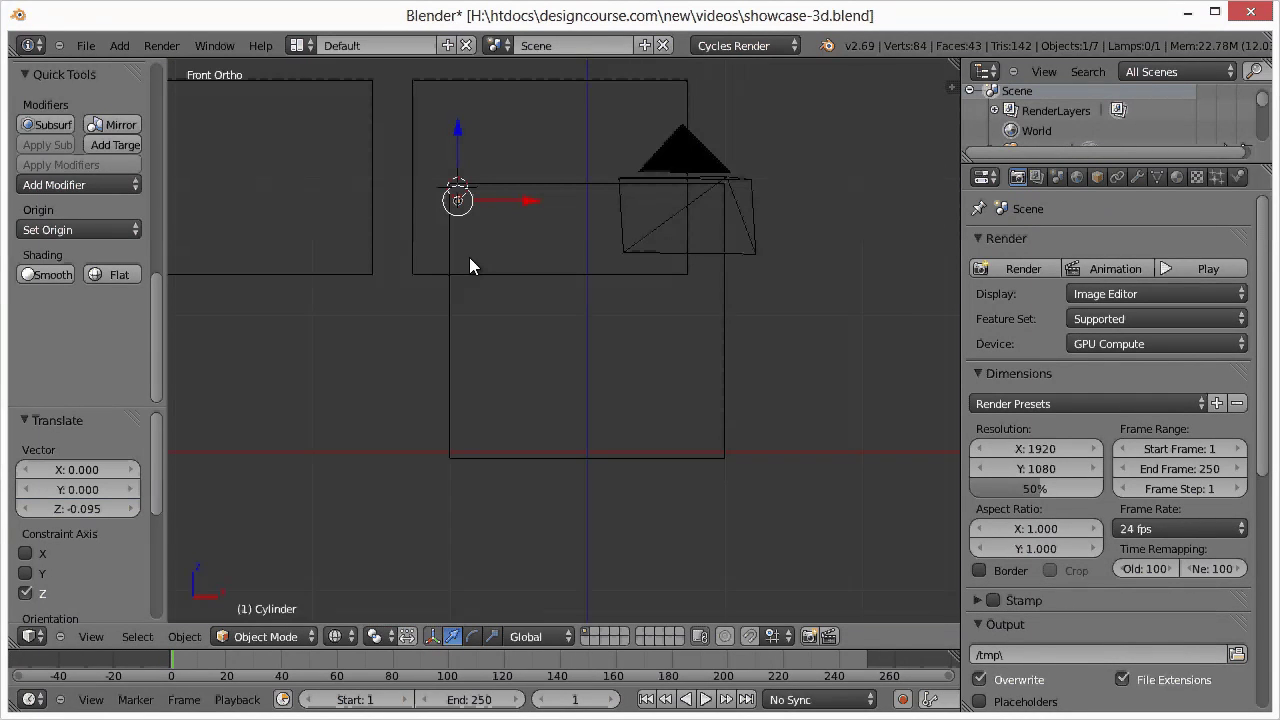
# Move the cylinder about 0.066 units along X, inward from the panel's upper-left corner
pyautogui.moveTo(527, 200); pyautogui.dragTo(533, 202)
pyautogui.scroll(3, 490, 251)
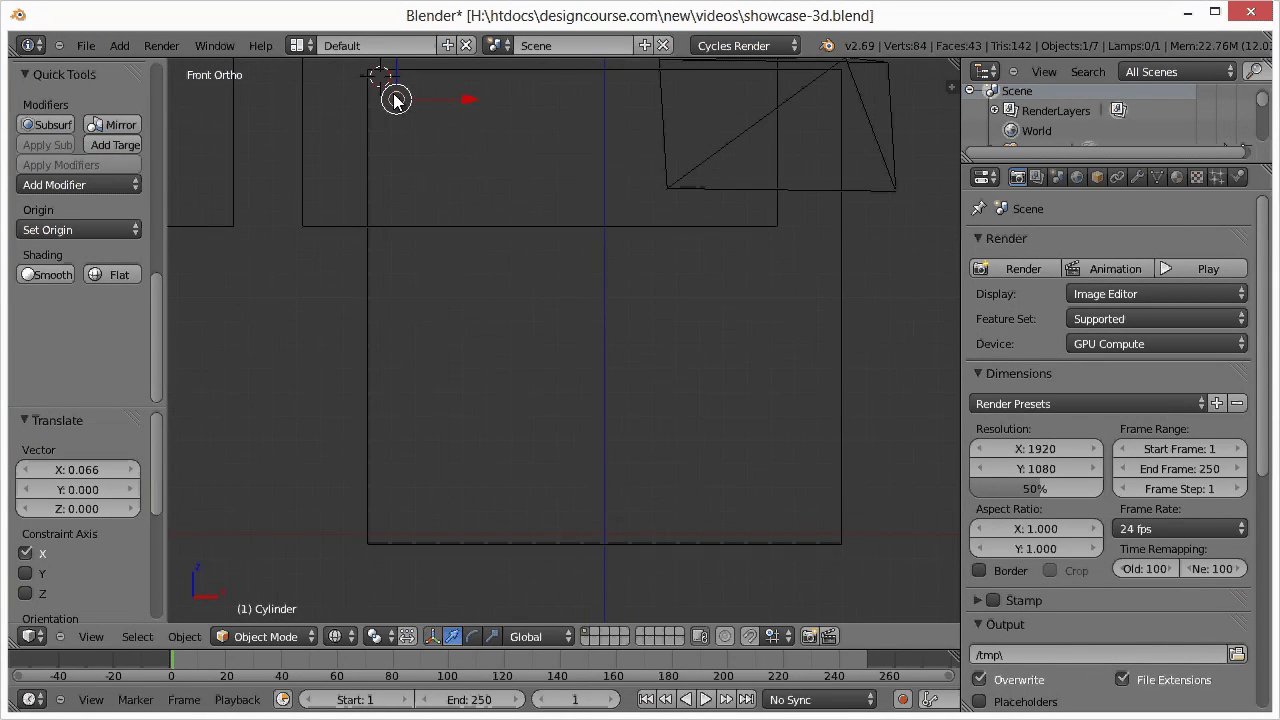
pyautogui.keyDown('shift'); pyautogui.moveTo(468, 296); pyautogui.dragTo(514, 375, button='middle'); pyautogui.keyUp('shift')
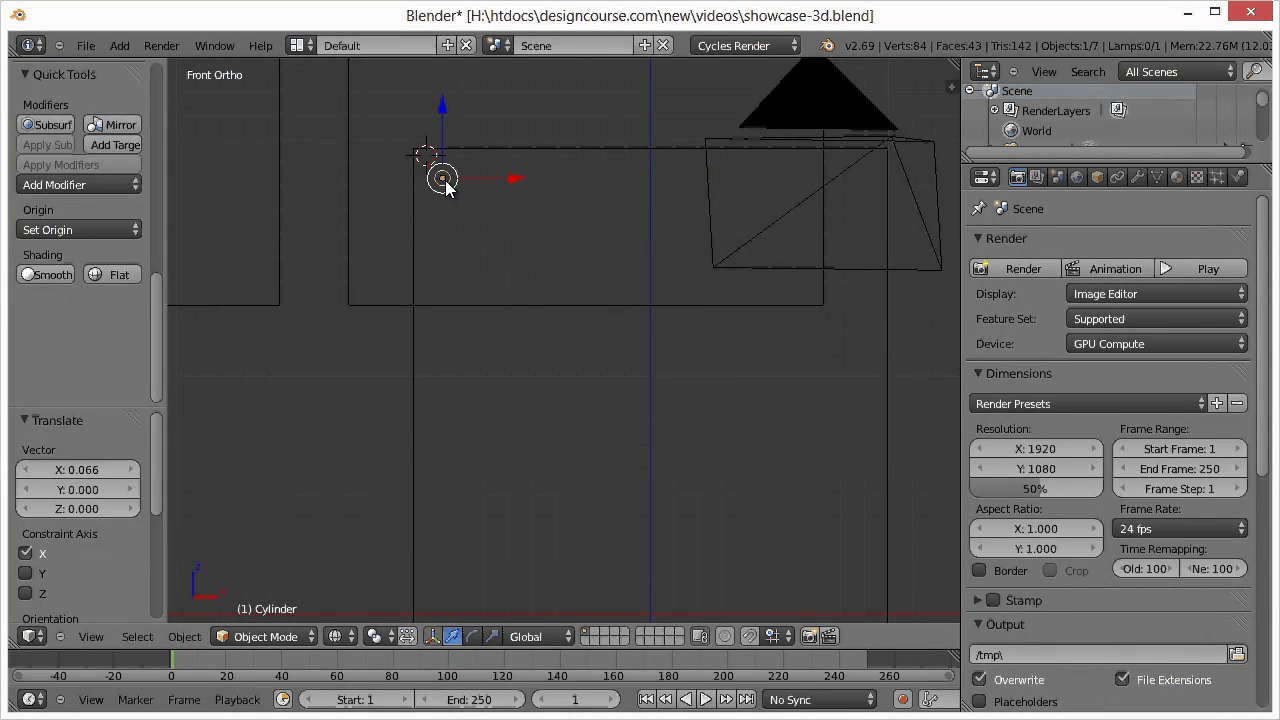
# Give the cylinder a new material with a Glossy BSDF surface and a darker grey color
pyautogui.click(1176, 177)
pyautogui.click(1034, 316)
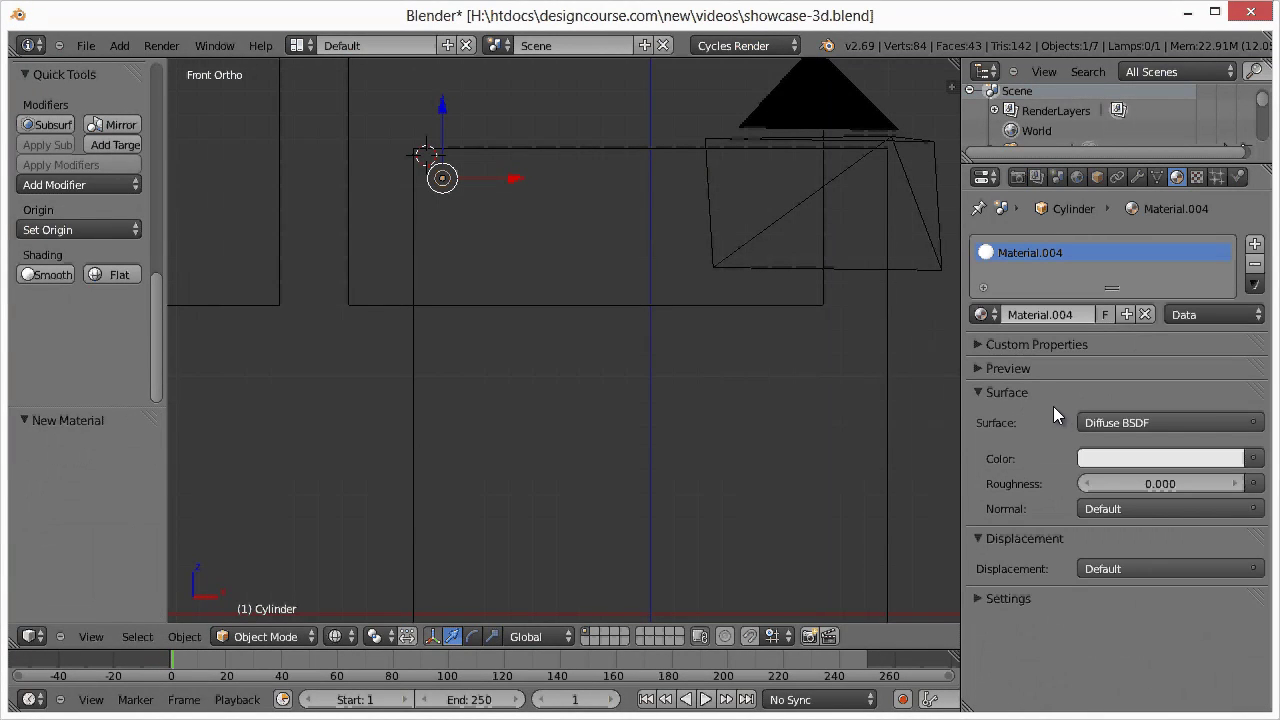
pyautogui.click(1089, 424)
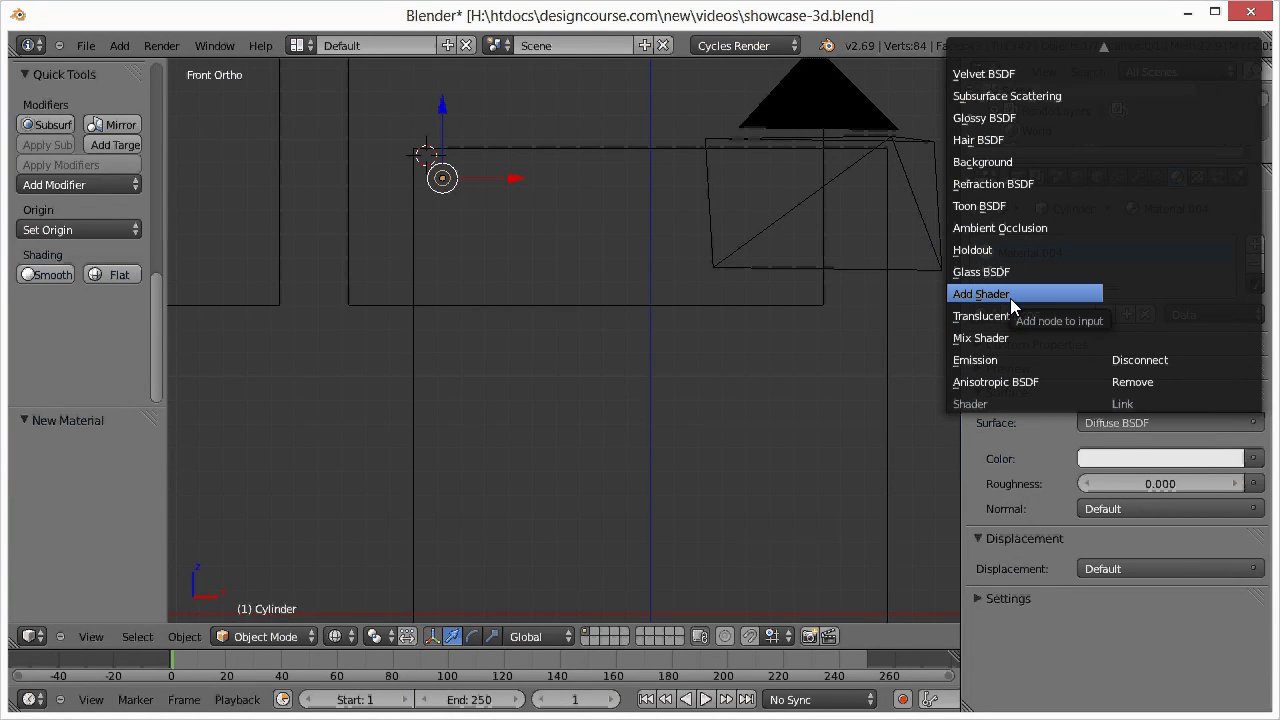
pyautogui.click(995, 118)
pyautogui.click(1093, 483)
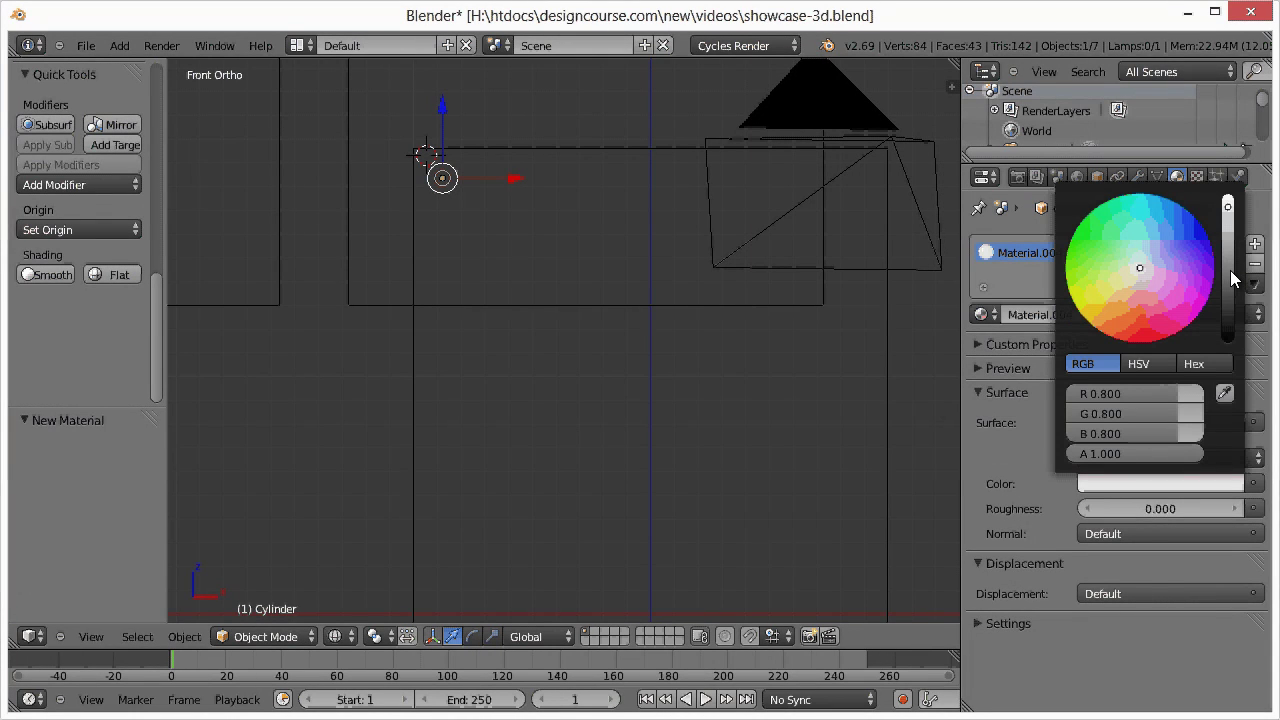
pyautogui.moveTo(1229, 270); pyautogui.dragTo(1226, 270)
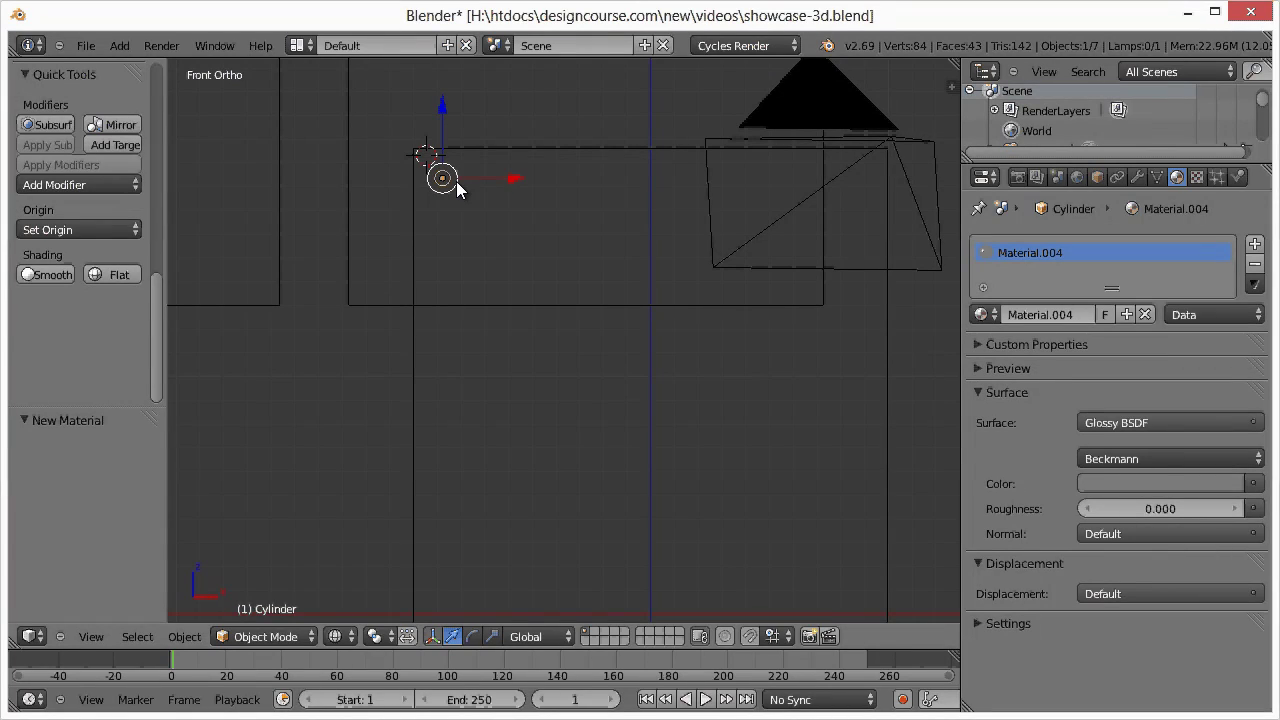
# Duplicate the cylinder about 1.765 units down along Z to the panel's lower-left corner
pyautogui.hotkey('shift', 'd')
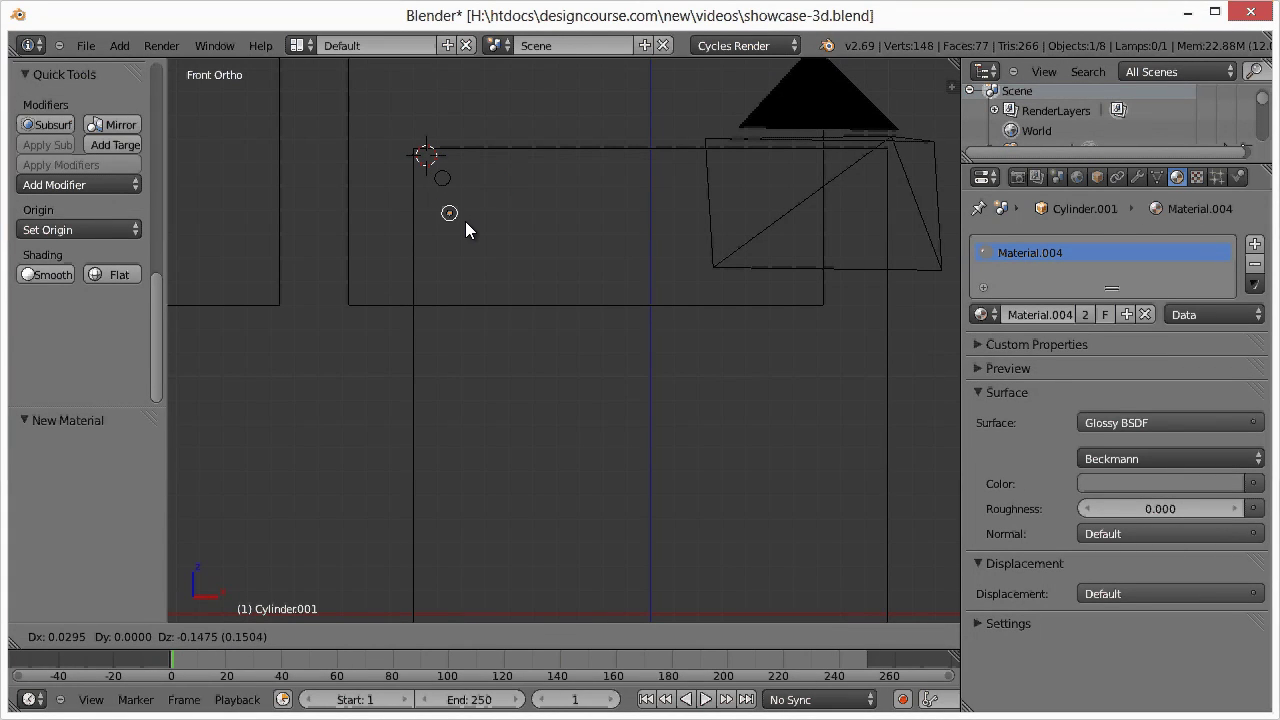
pyautogui.press('z')
pyautogui.click(467, 601)
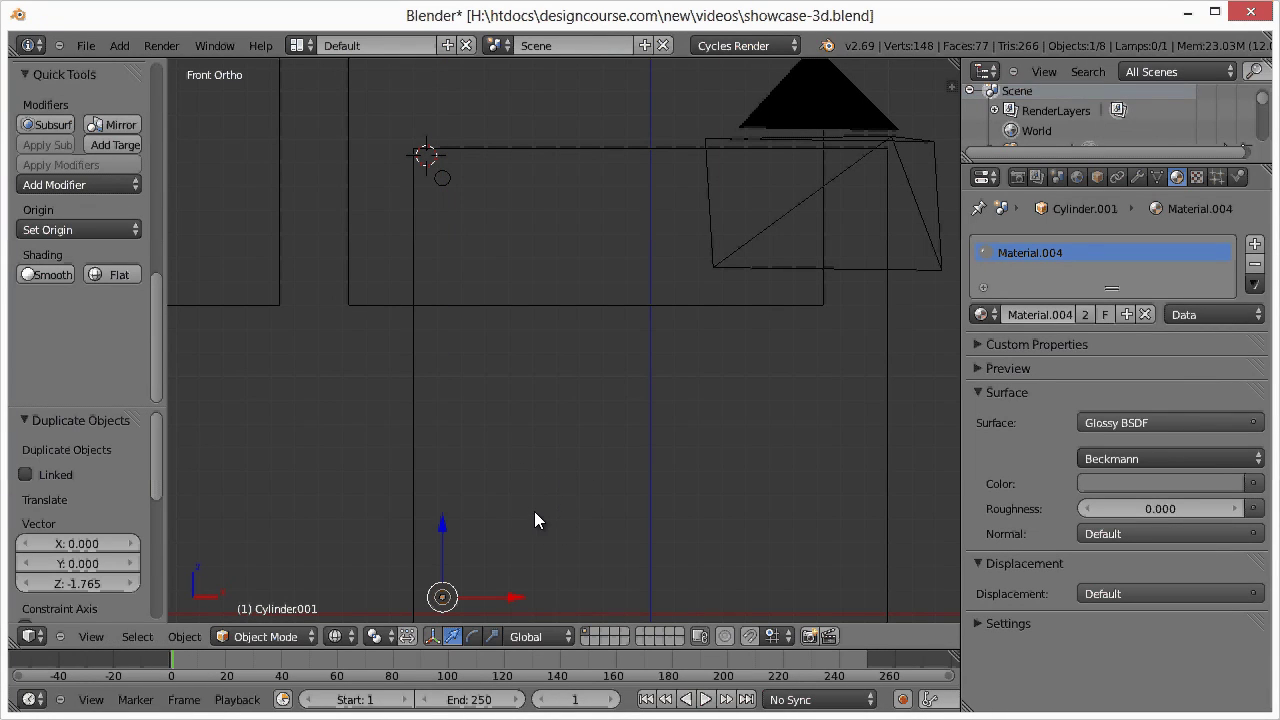
# Duplicate the lower-left cylinder about 1.753 units along X to the panel's lower-right corner
pyautogui.keyDown('shift'); pyautogui.scroll(-5, 536, 295); pyautogui.keyUp('shift')
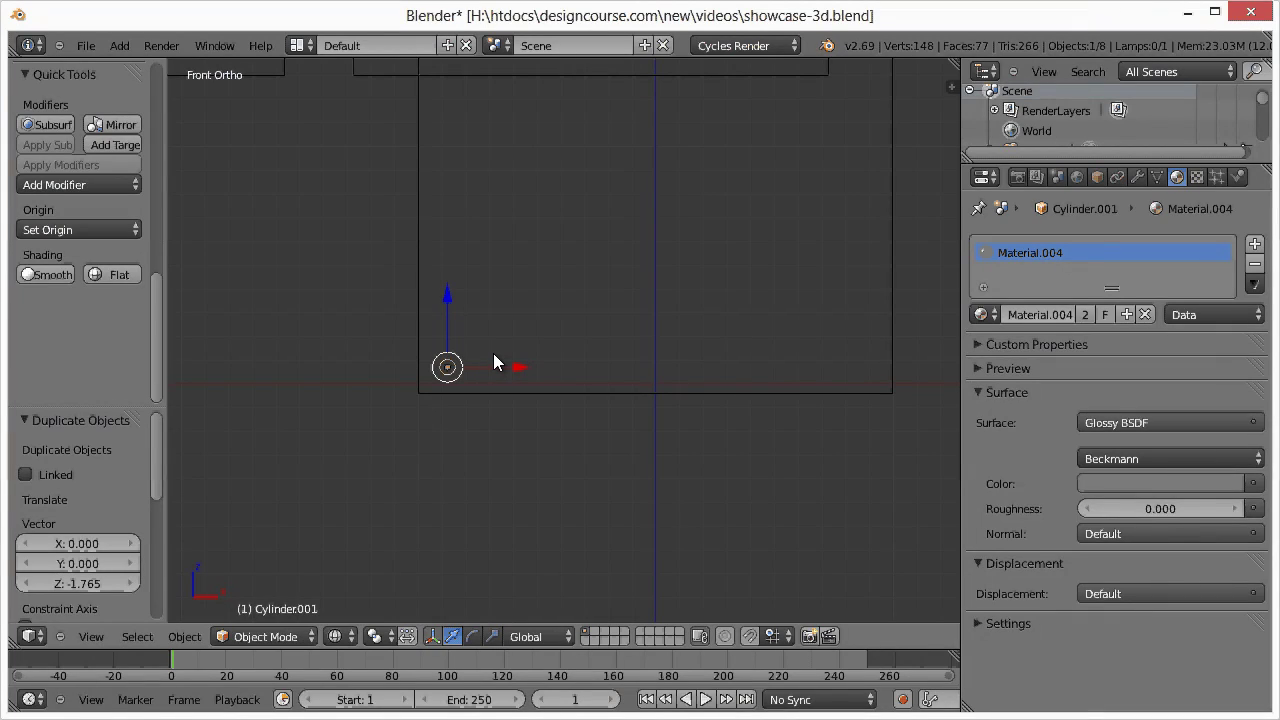
pyautogui.hotkey('shift', 'd')
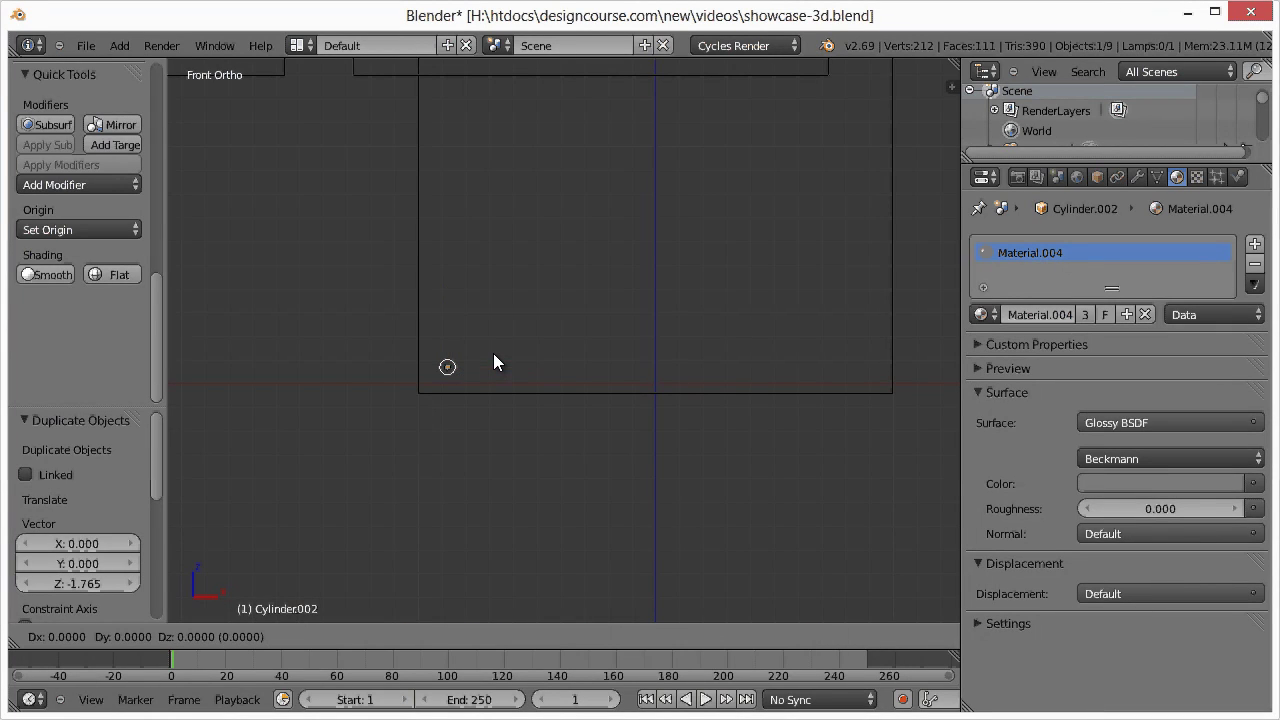
pyautogui.press('x')
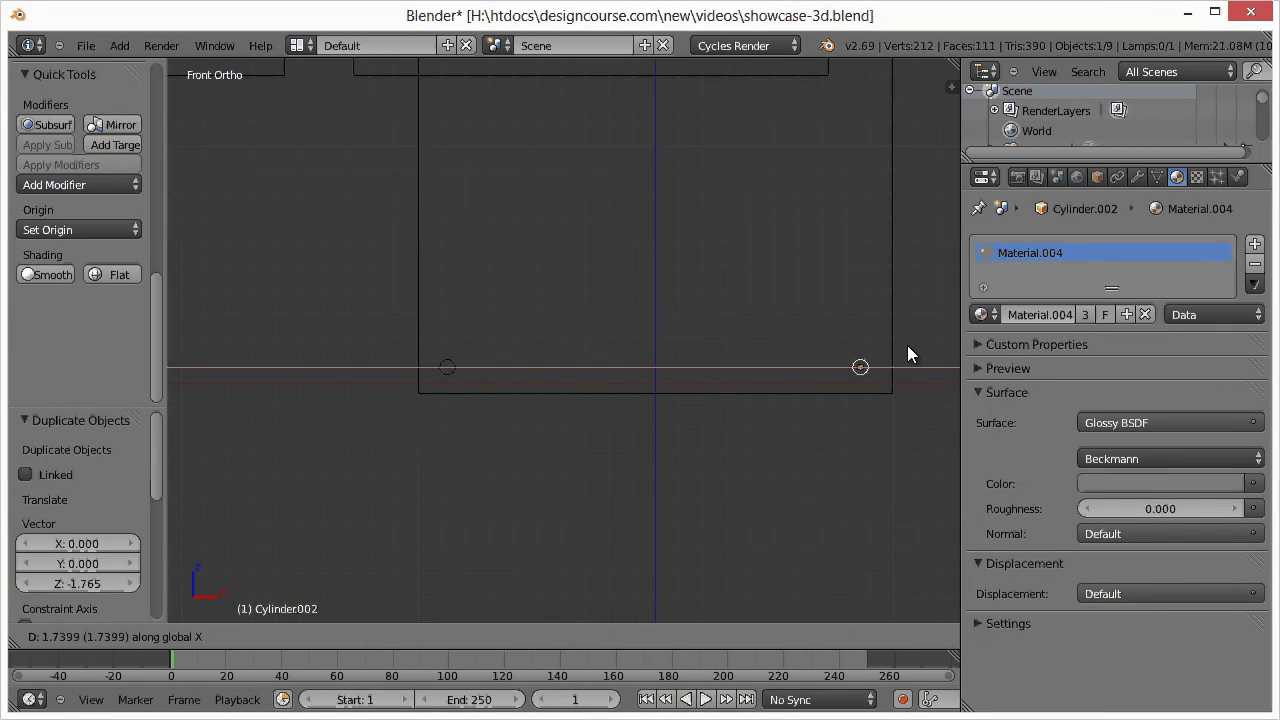
pyautogui.click(909, 345)
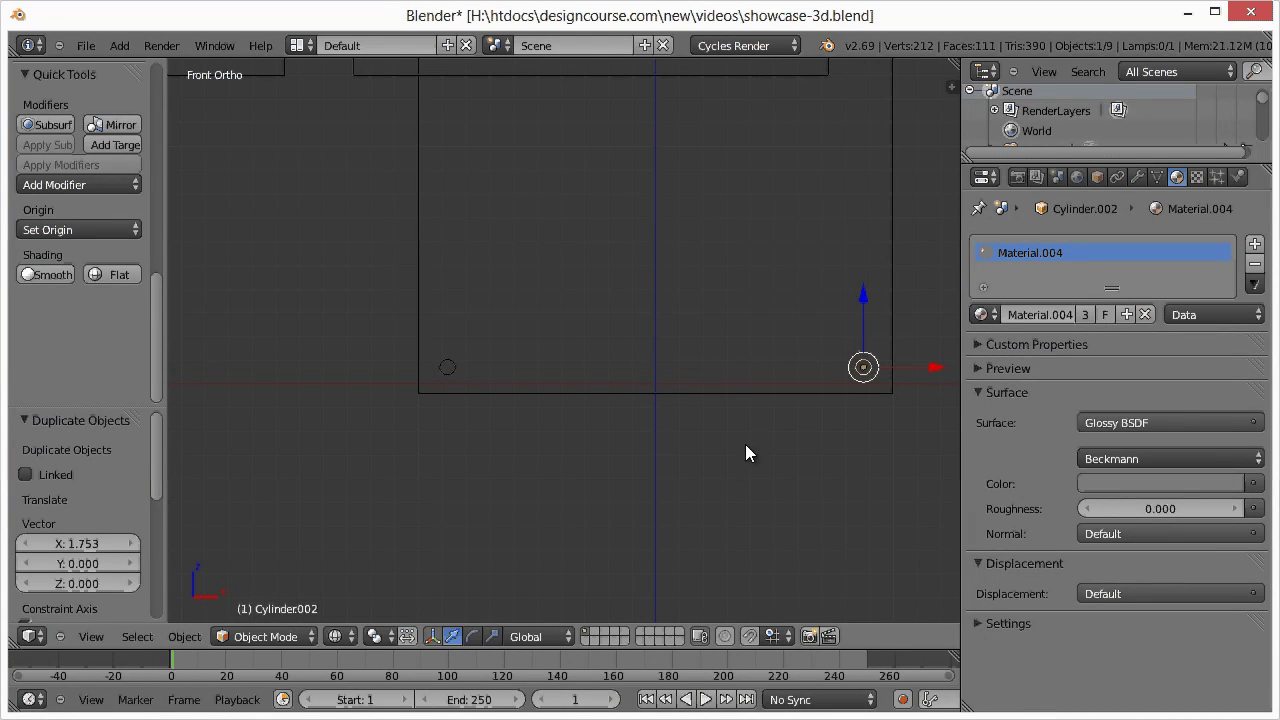
# Duplicate the lower-right cylinder about 1.774 units up along Z to the panel's upper-right corner
pyautogui.keyDown('shift'); pyautogui.moveTo(745, 454); pyautogui.dragTo(600, 504, button='middle'); pyautogui.keyUp('shift')
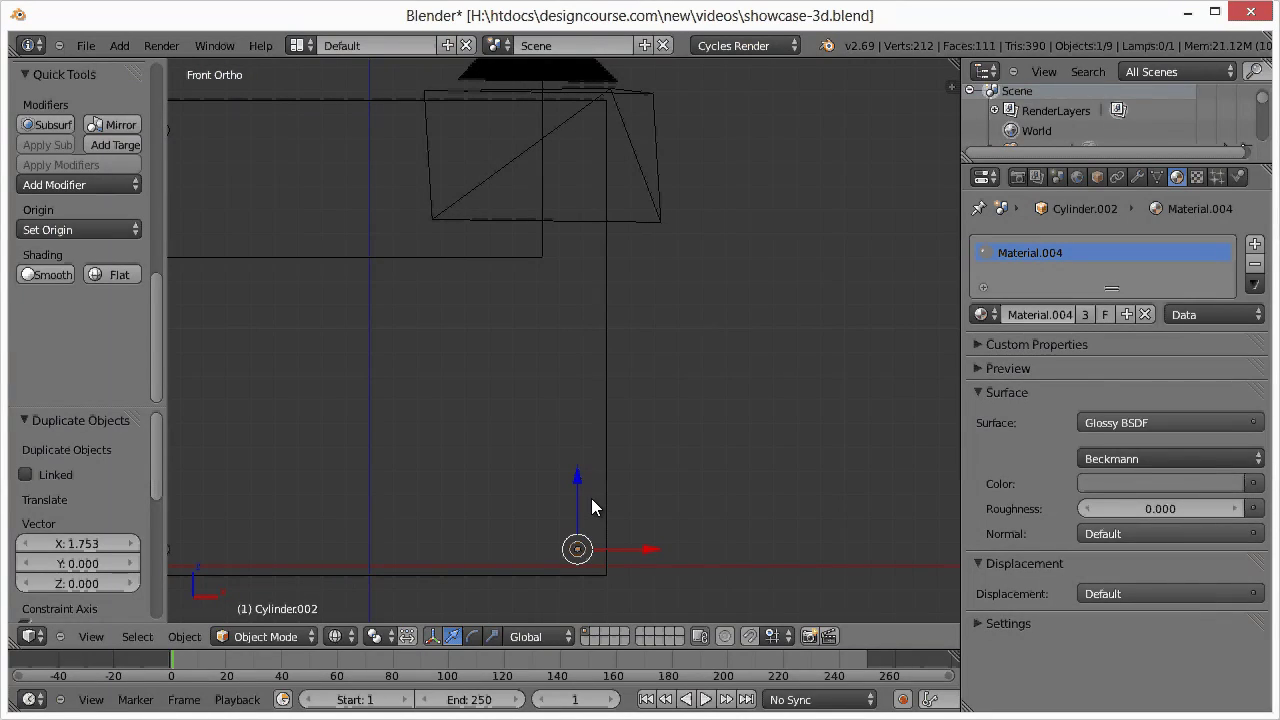
pyautogui.hotkey('shift', 'd')
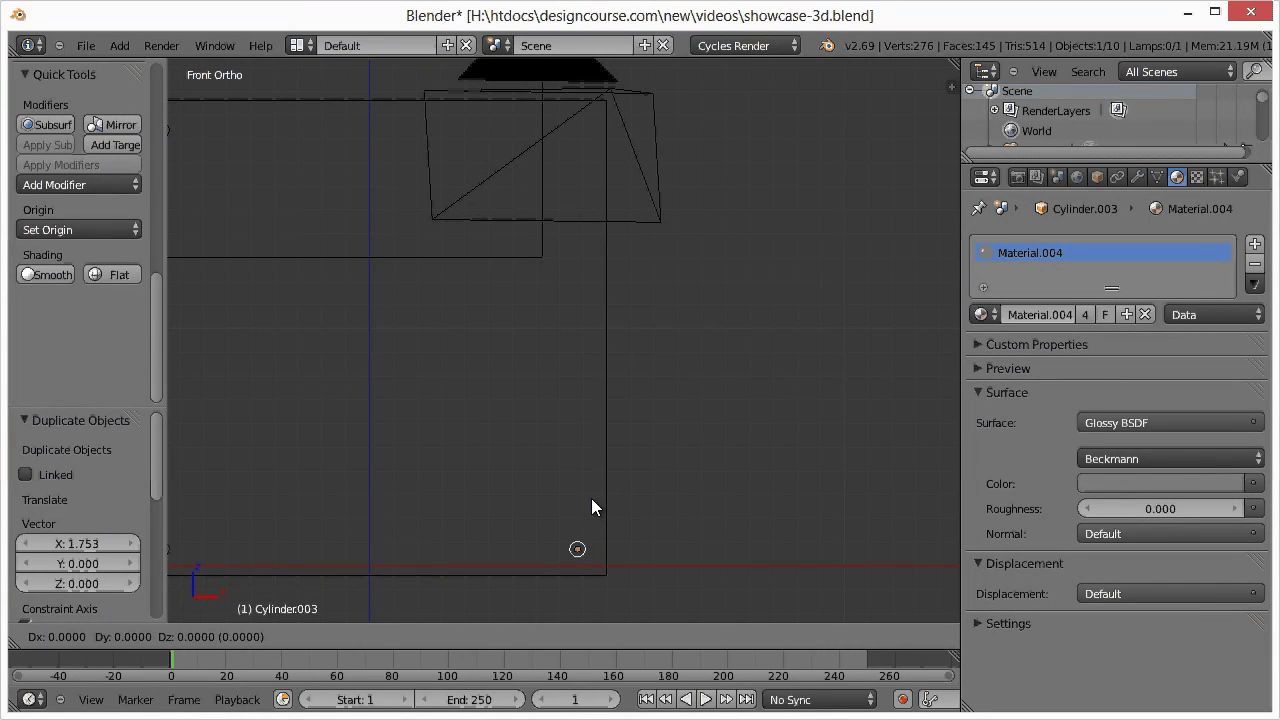
pyautogui.press('z')
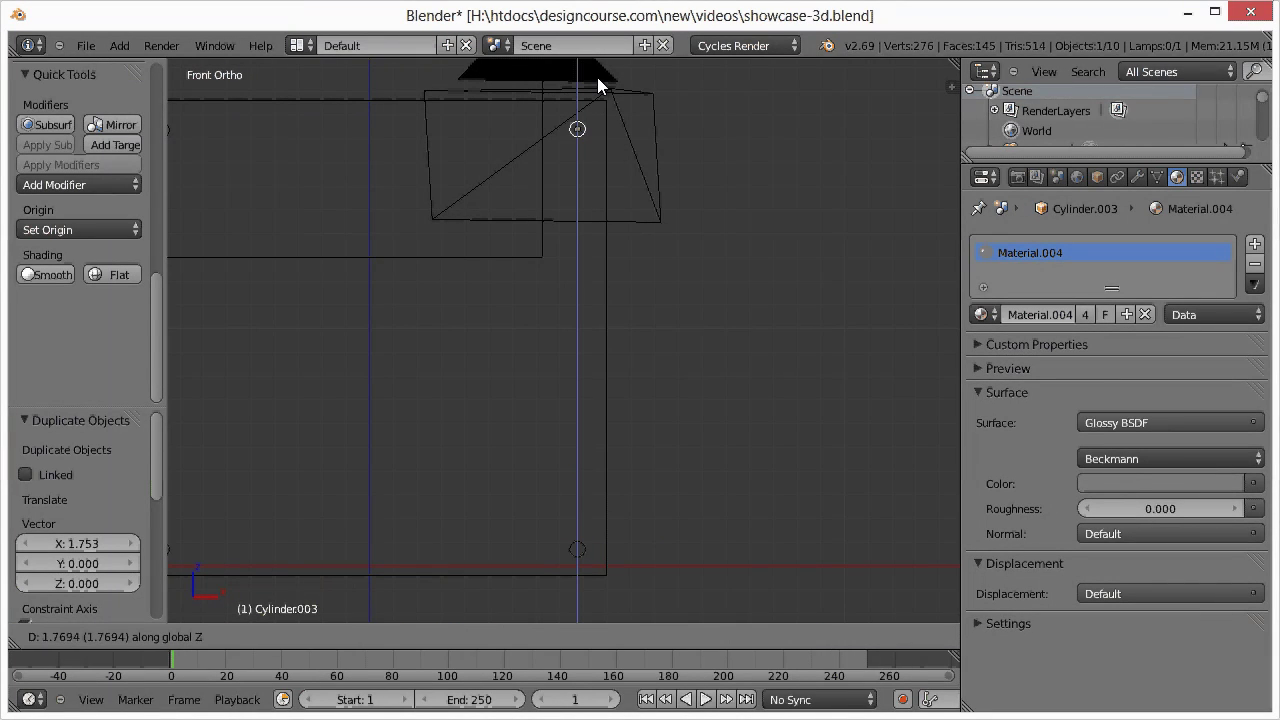
pyautogui.click(597, 85)
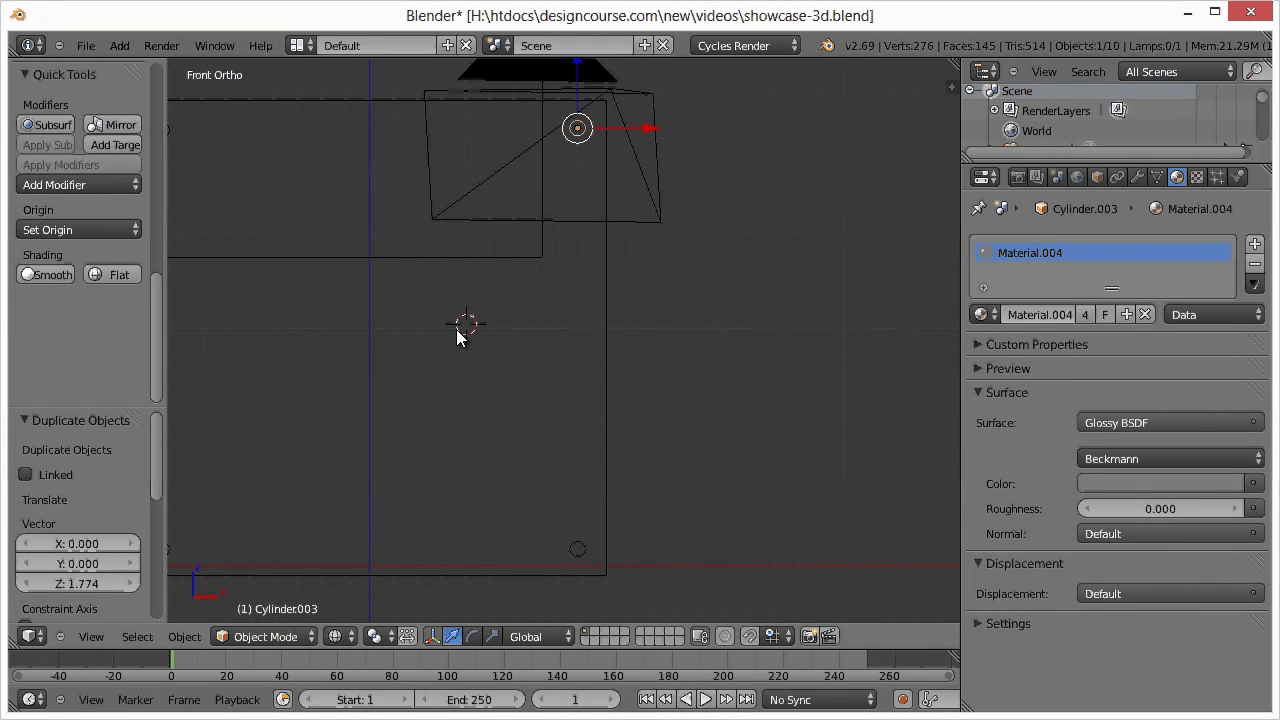
# Switch the viewport to Solid shading and render the camera view to check the four corner cylinders
pyautogui.moveTo(455, 338); pyautogui.dragTo(268, 456, button='middle')
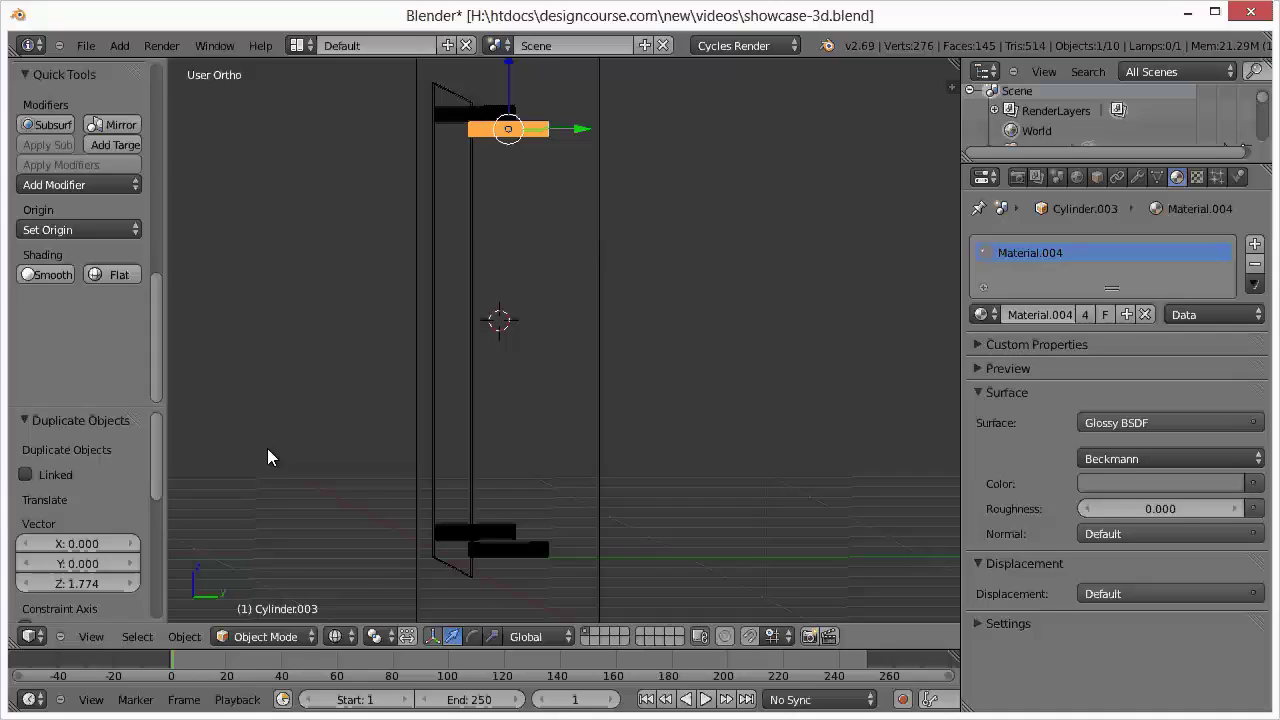
pyautogui.click(336, 636)
pyautogui.click(348, 573)
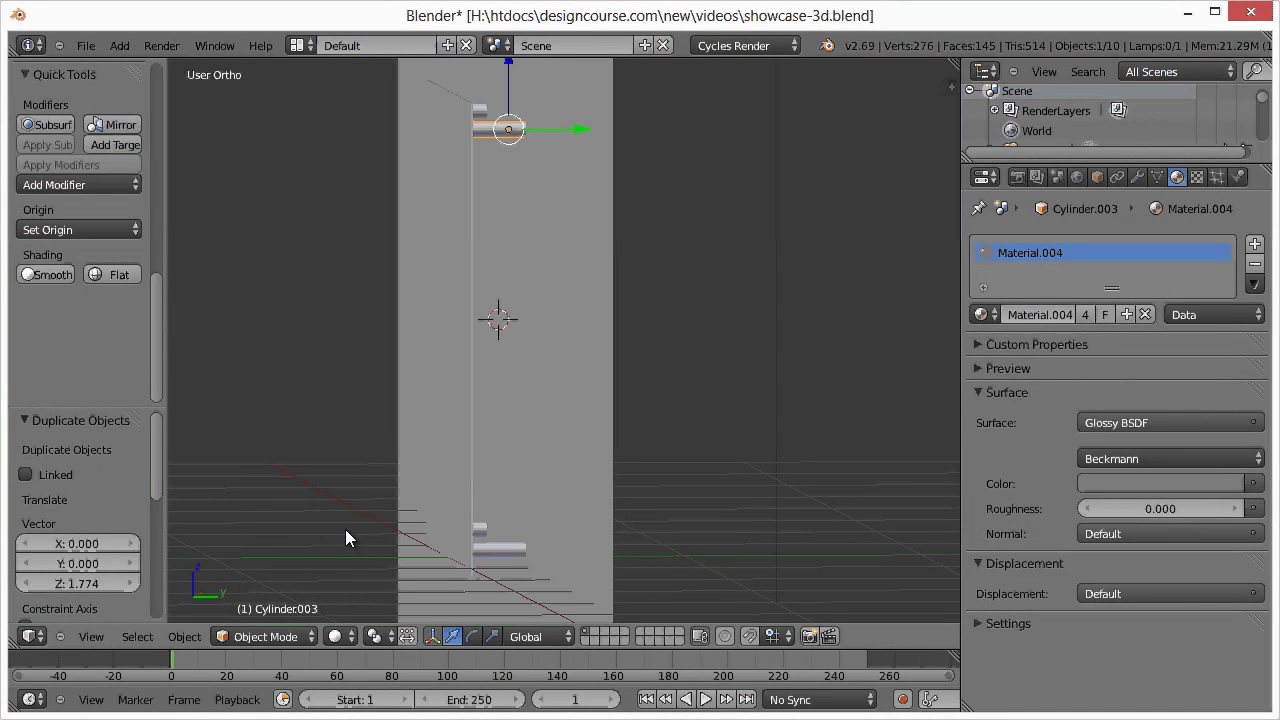
pyautogui.press('KP_0')
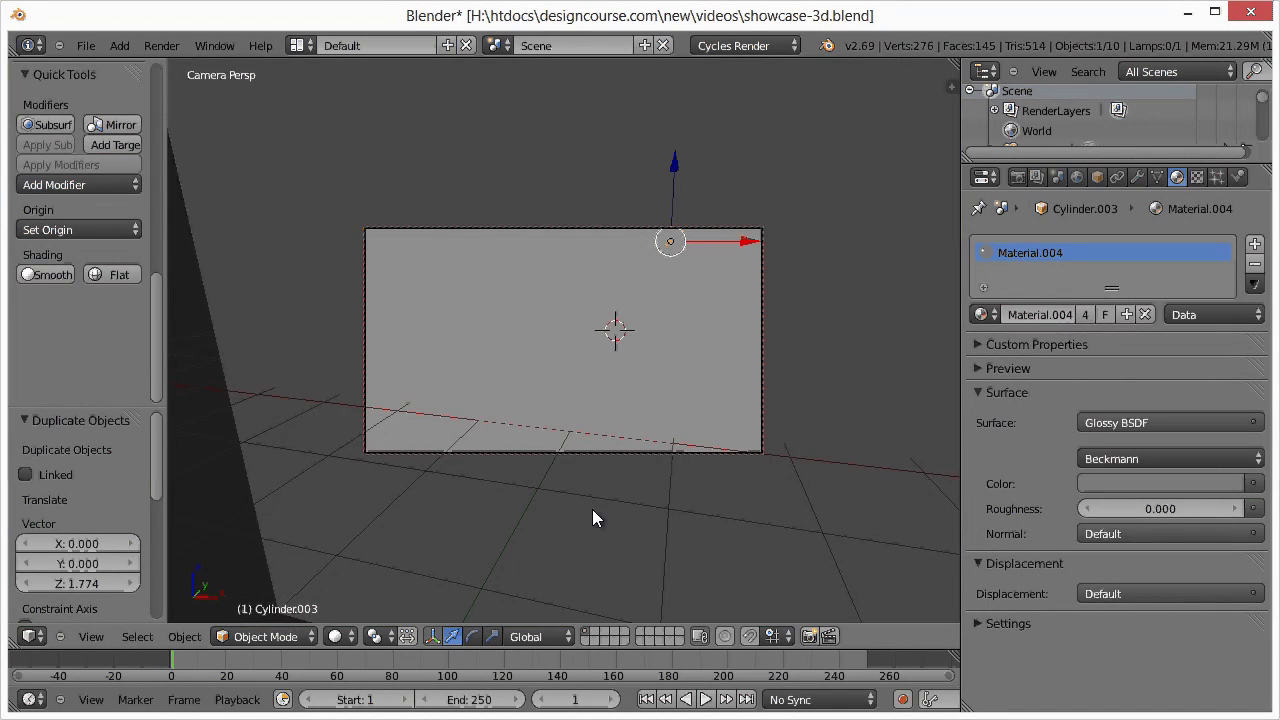
pyautogui.click(1017, 177)
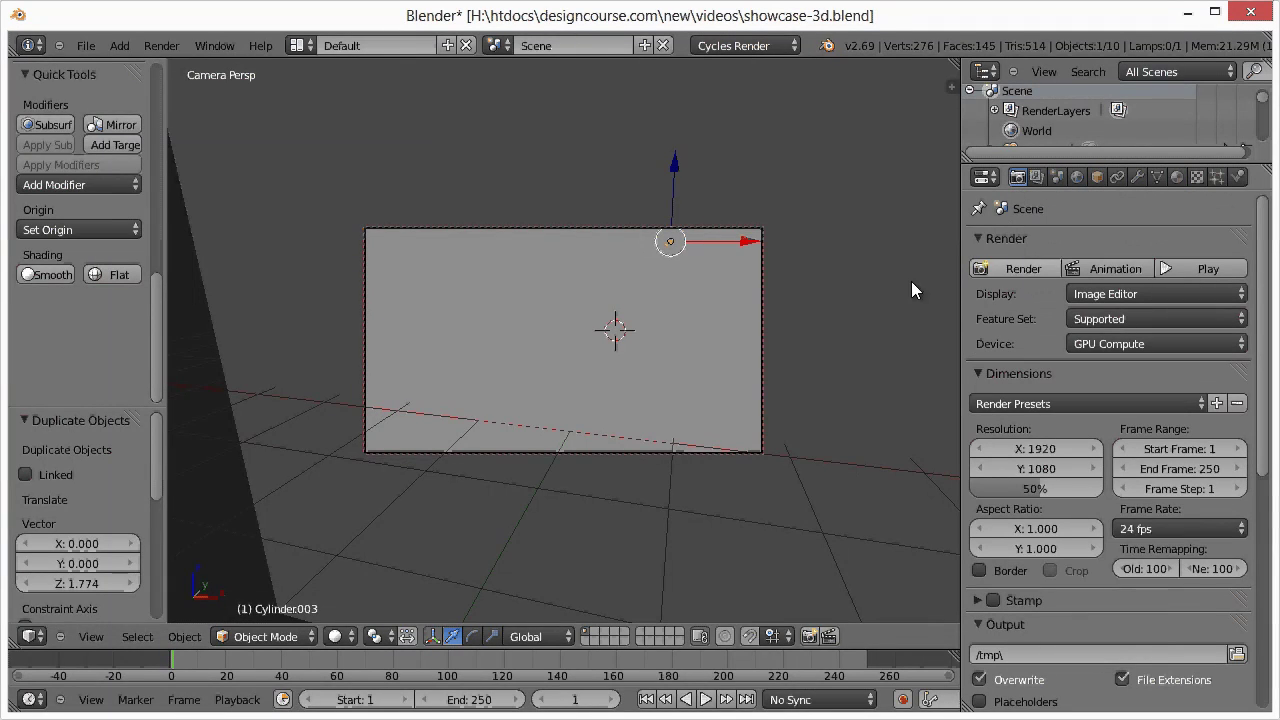
pyautogui.press('F12')
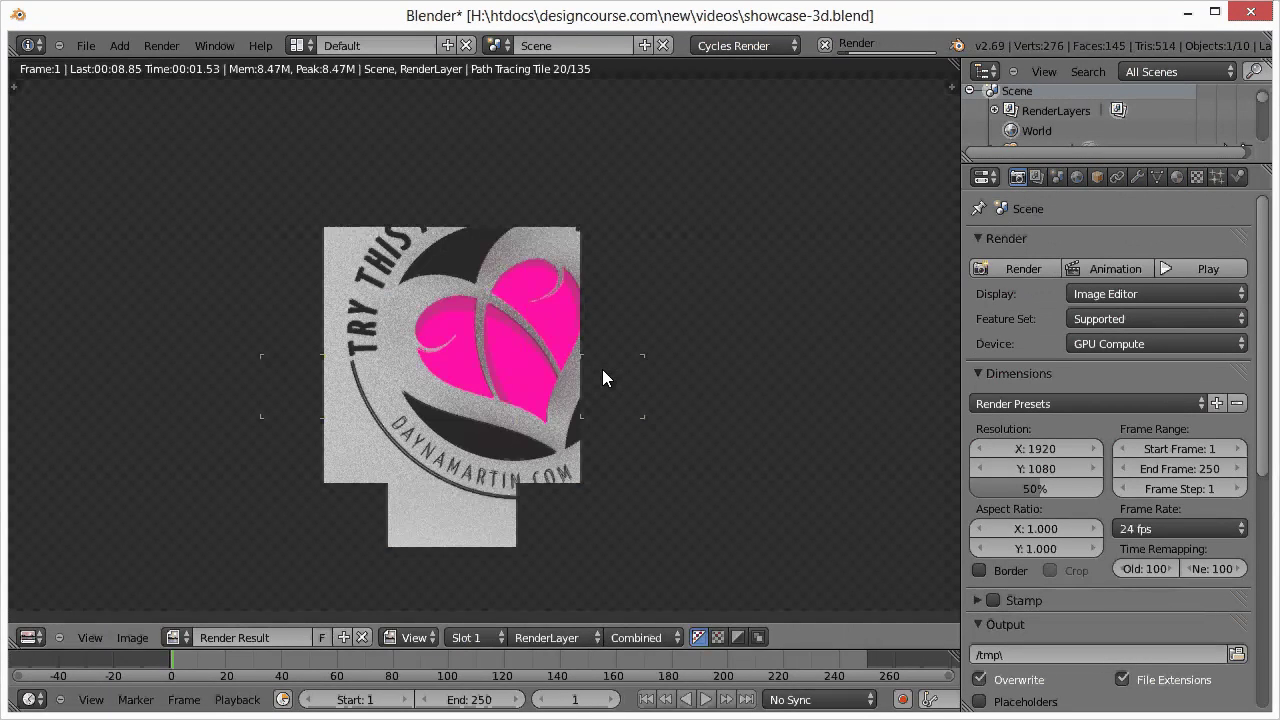
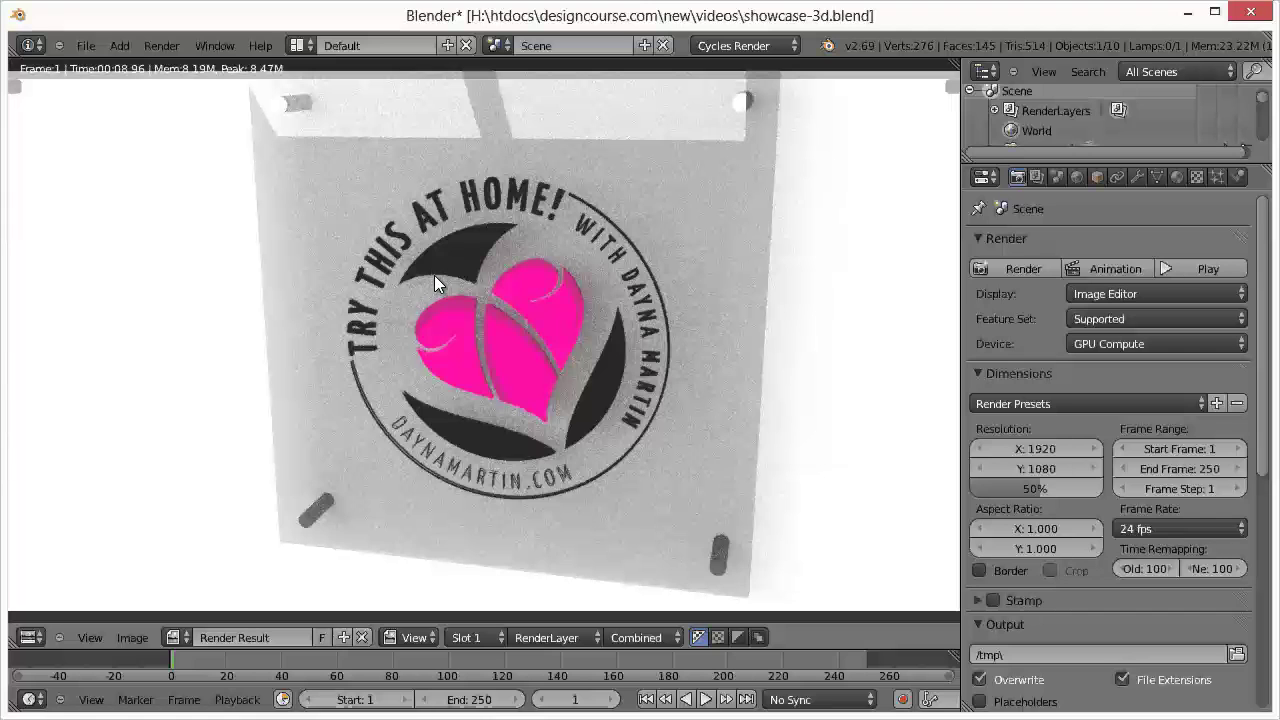
pyautogui.press('Escape')
# Select both tilted emission planes and tint their shared Emission material light blue
pyautogui.press('KP_3')
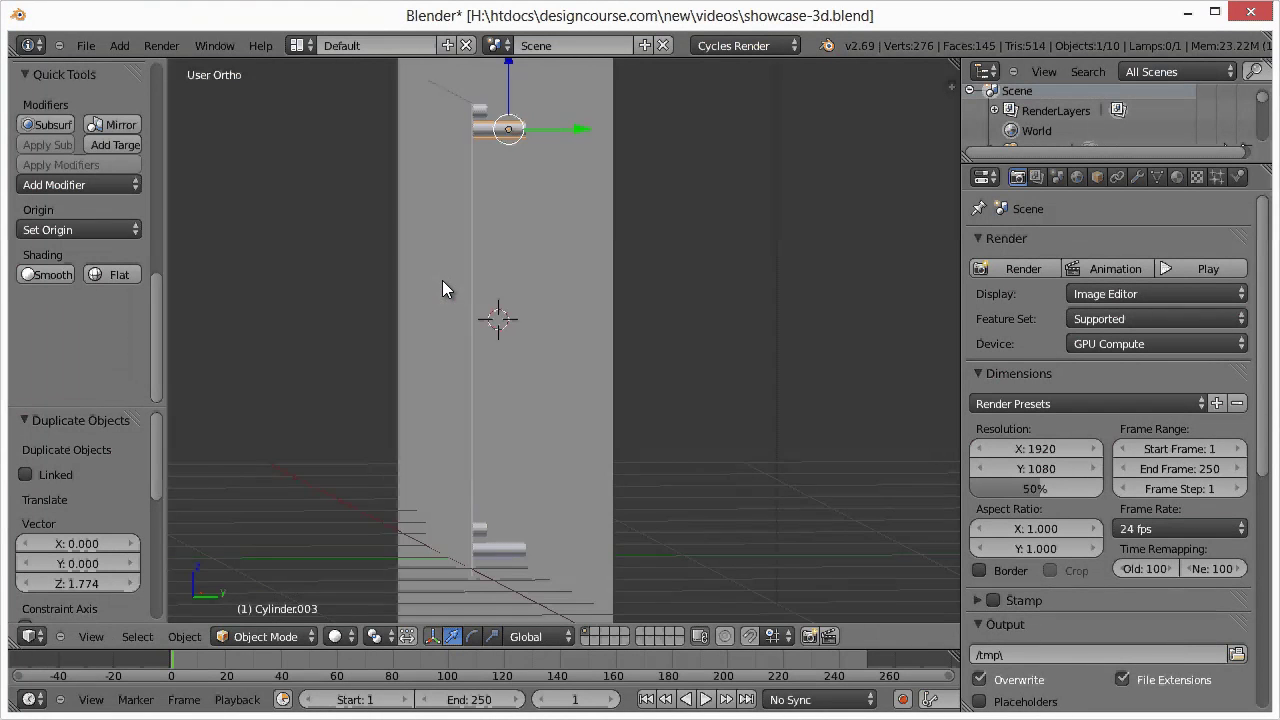
pyautogui.moveTo(504, 365); pyautogui.dragTo(490, 254, button='middle')
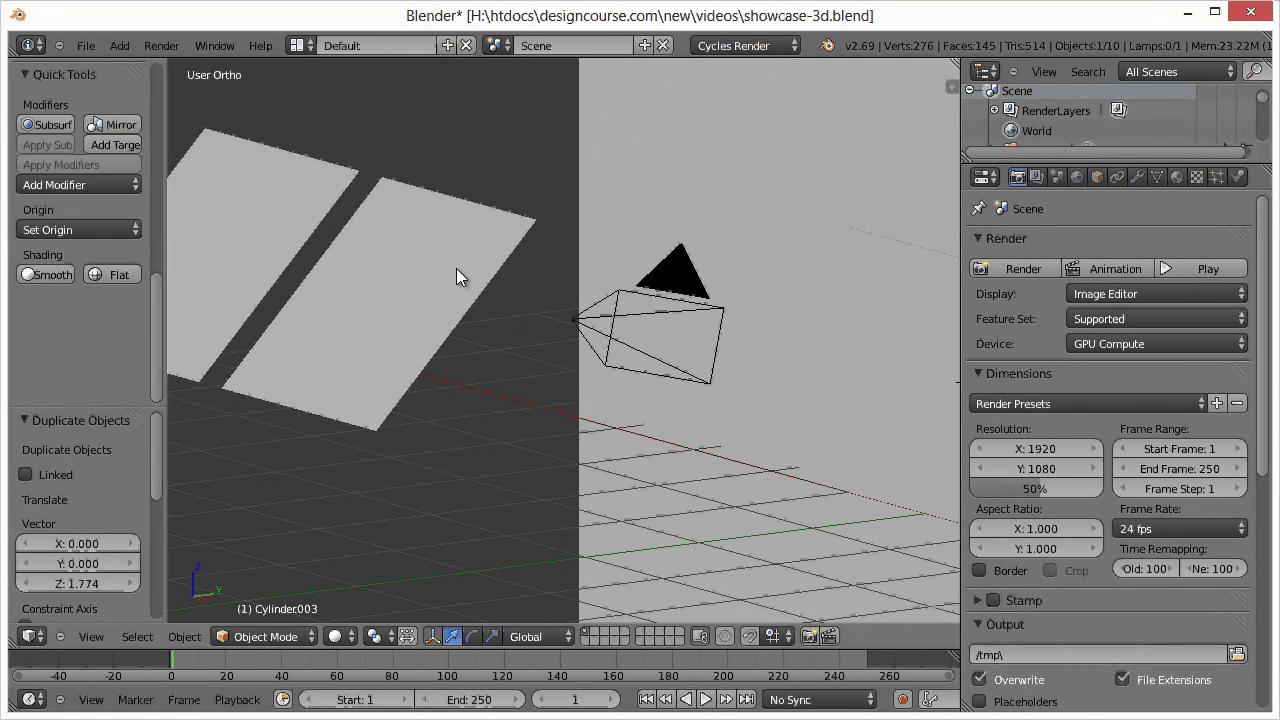
pyautogui.rightClick(456, 268)
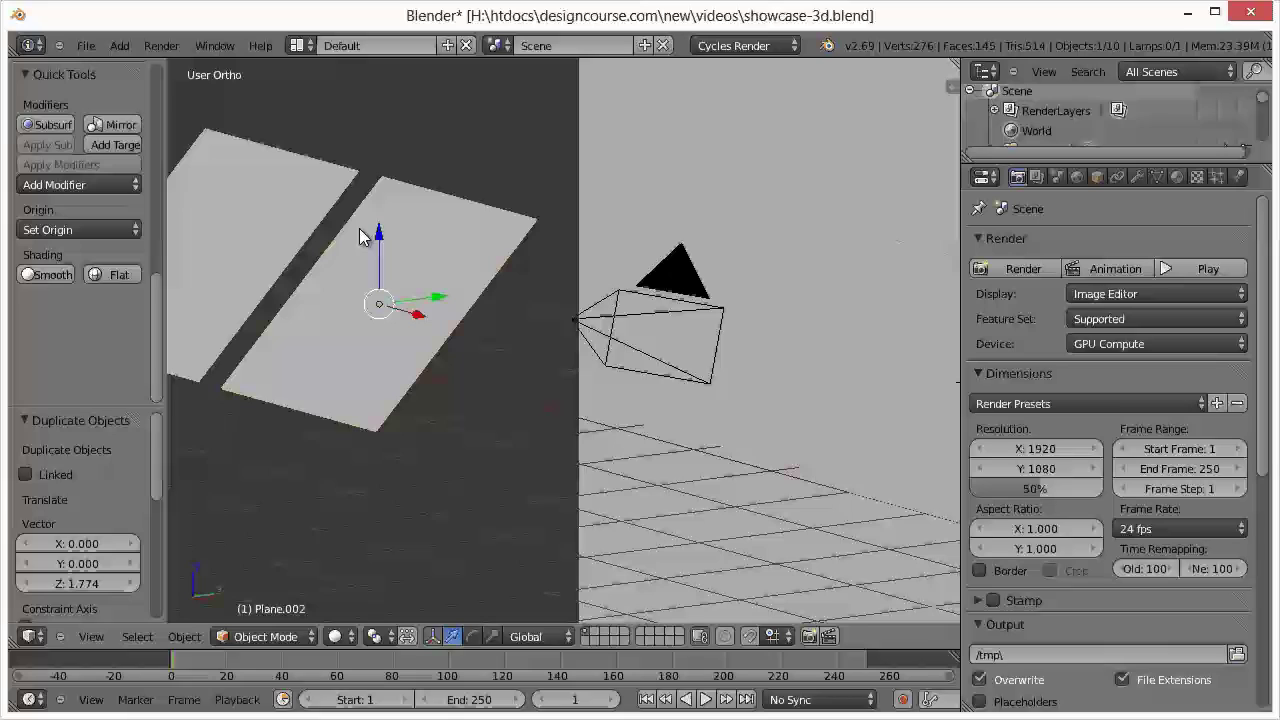
pyautogui.keyDown('shift'); pyautogui.rightClick(259, 197); pyautogui.keyUp('shift')
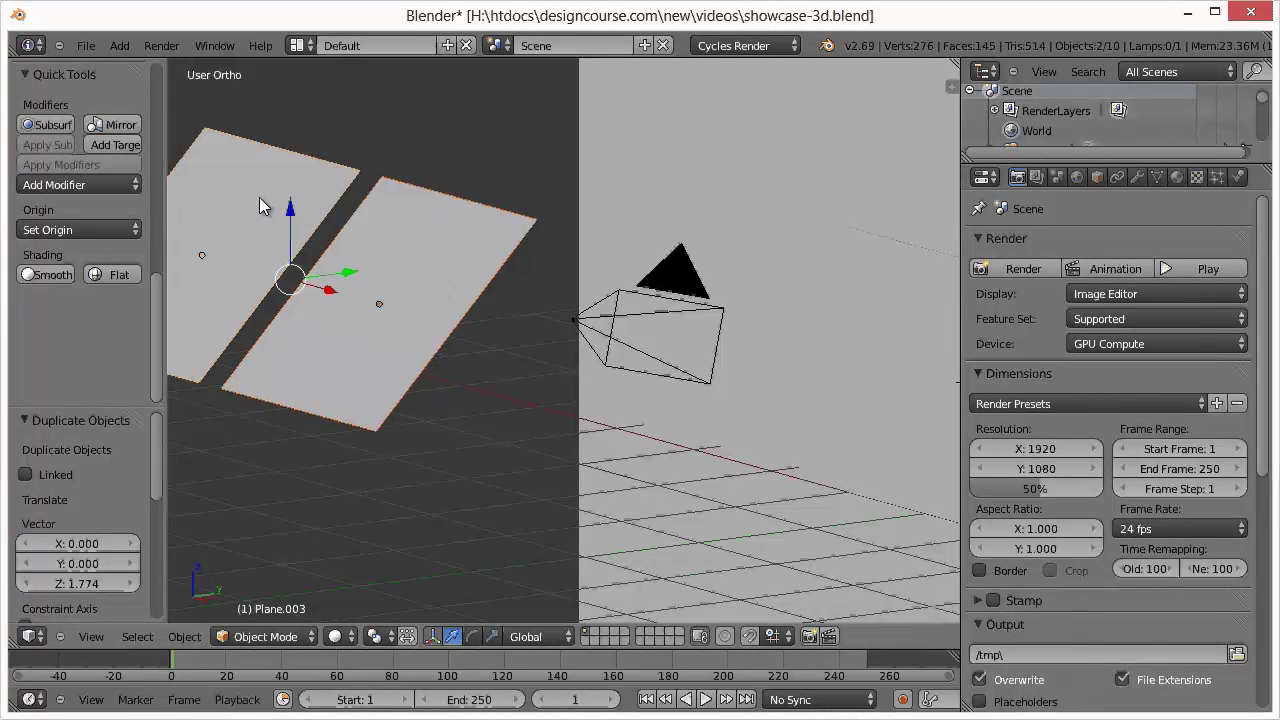
pyautogui.click(1178, 177)
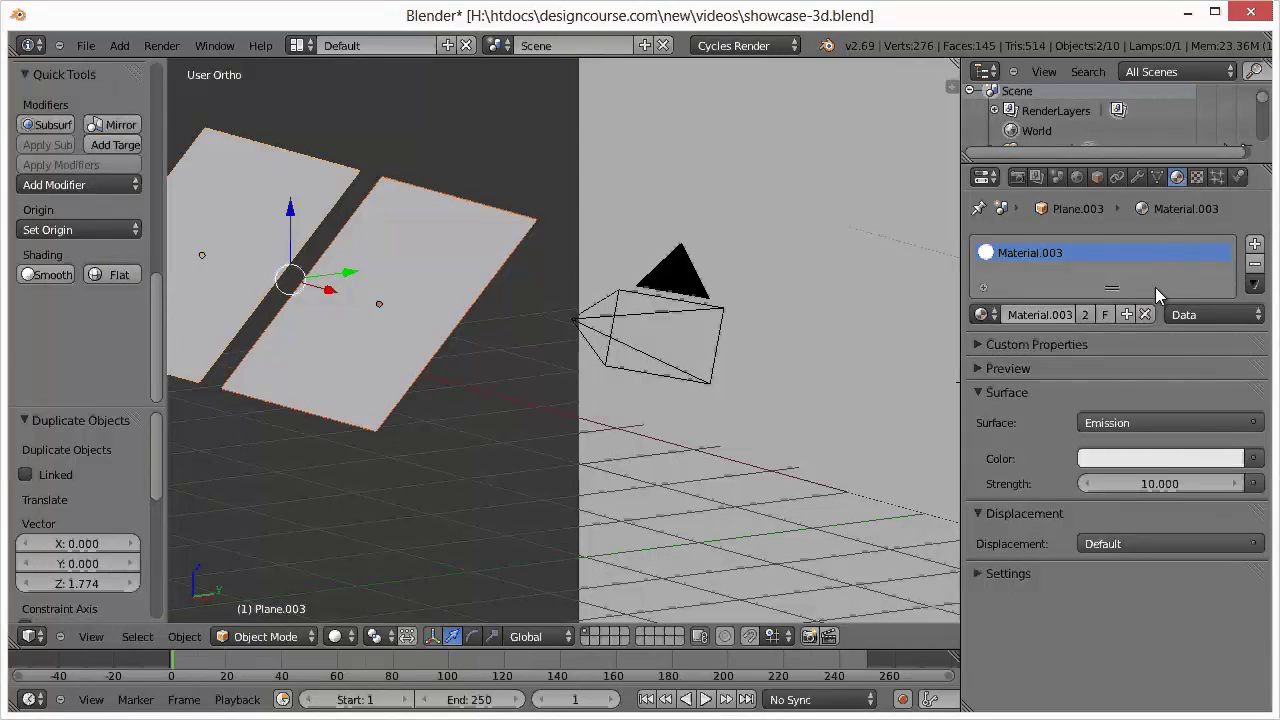
pyautogui.click(1111, 457)
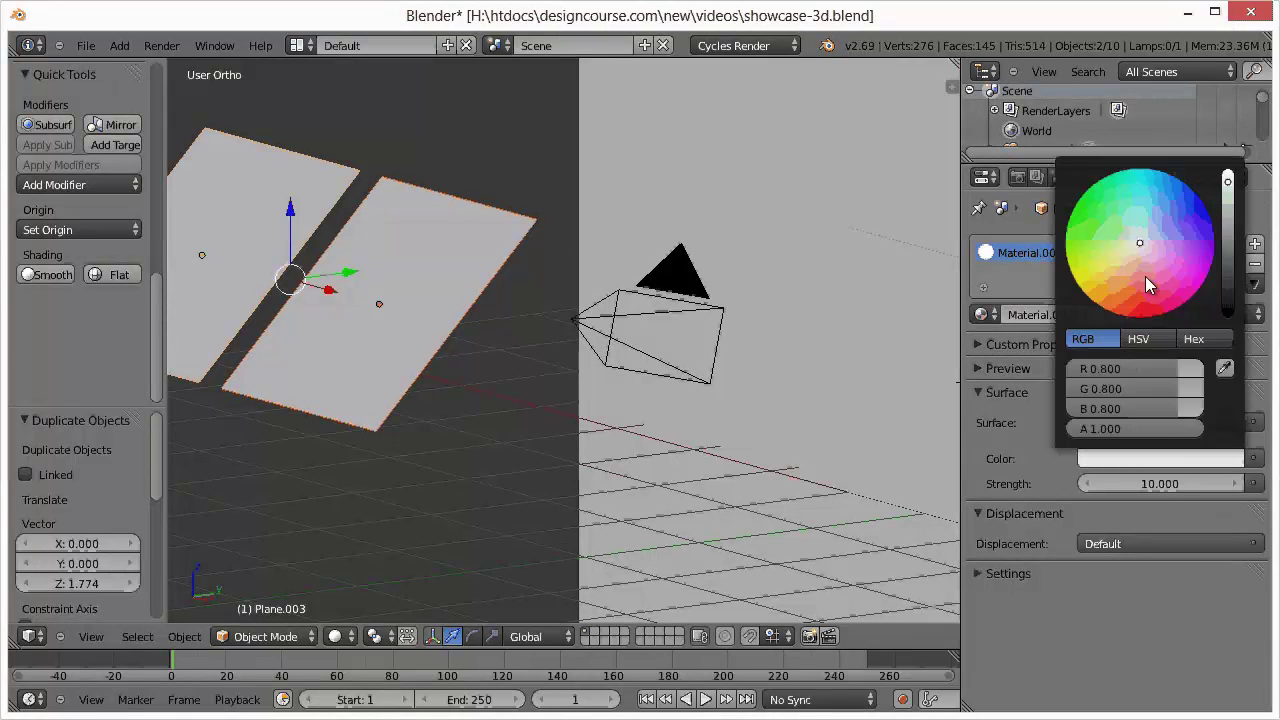
pyautogui.moveTo(1153, 223); pyautogui.dragTo(1150, 214)
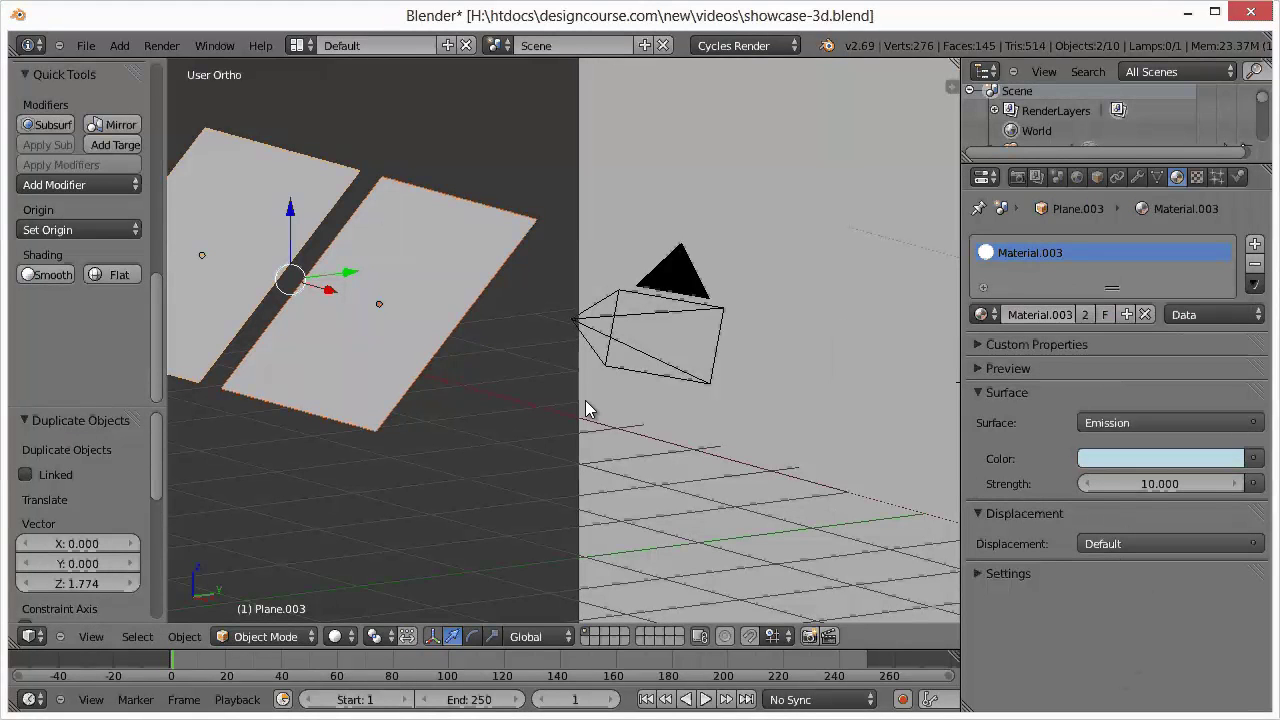
# Render the camera view to check the light blue reflections on the glass panel, and return to the user view
pyautogui.press('KP_0')
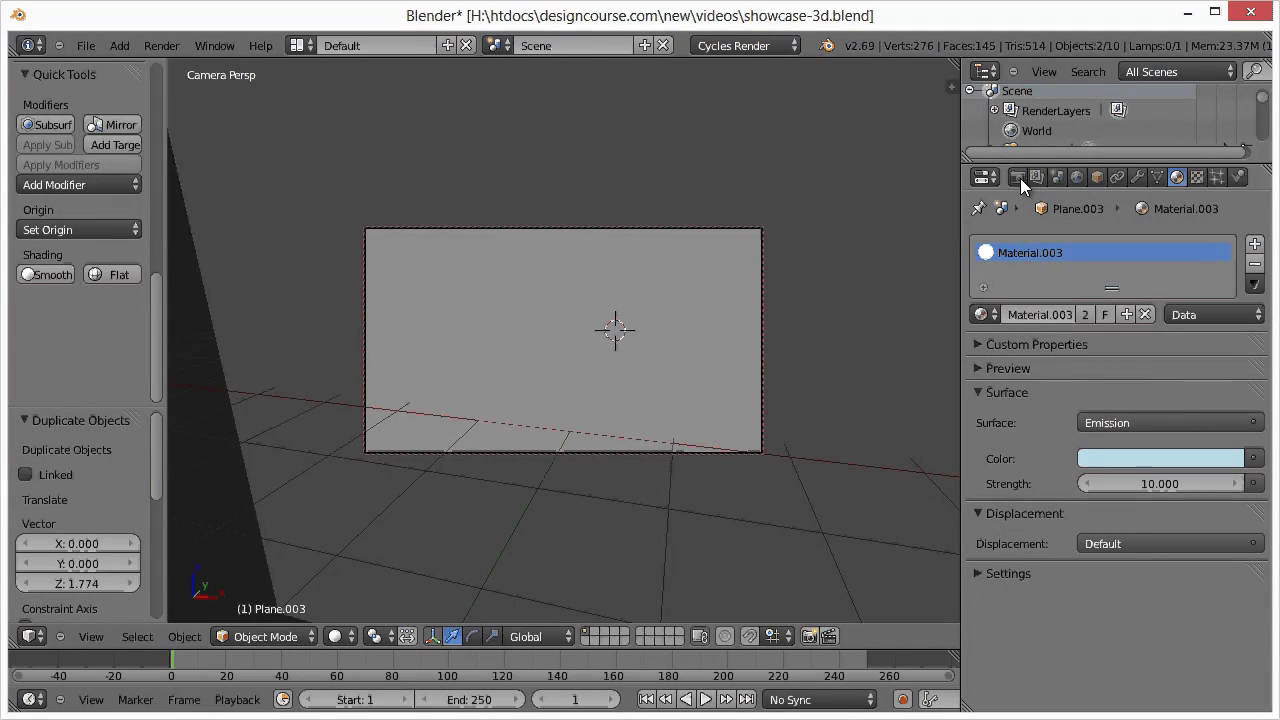
pyautogui.click(1018, 177)
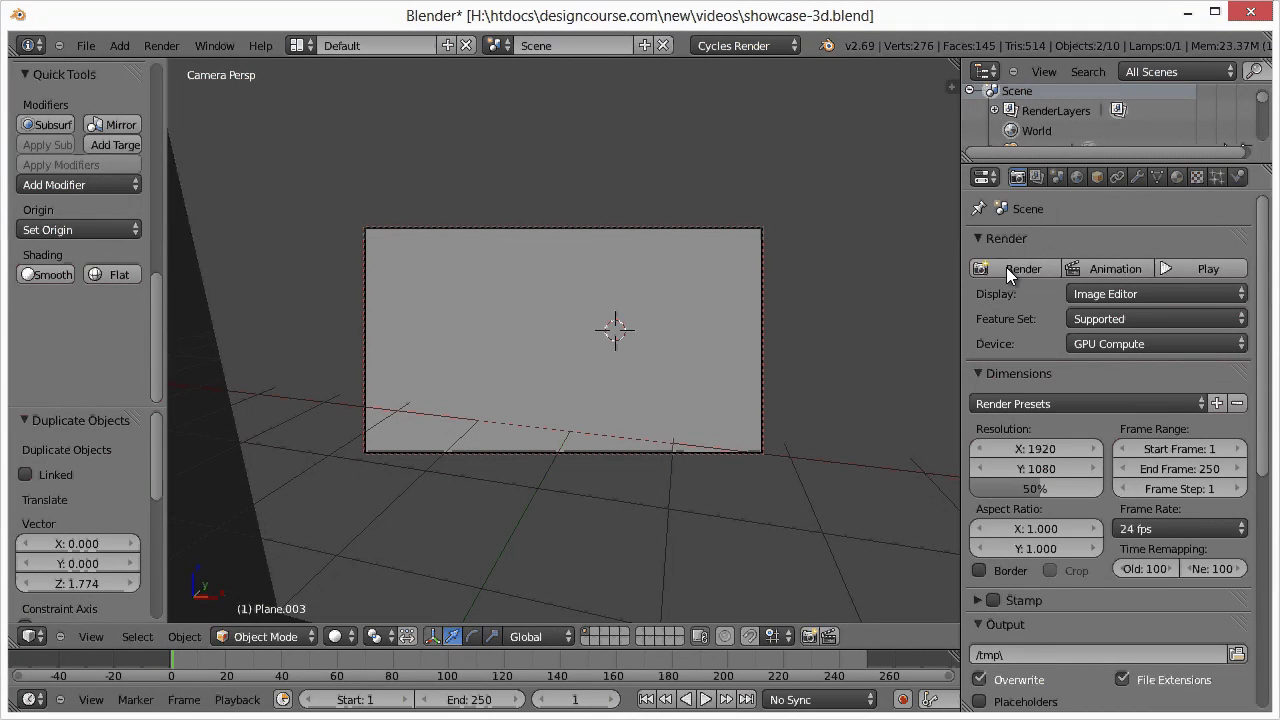
pyautogui.click(1008, 268)
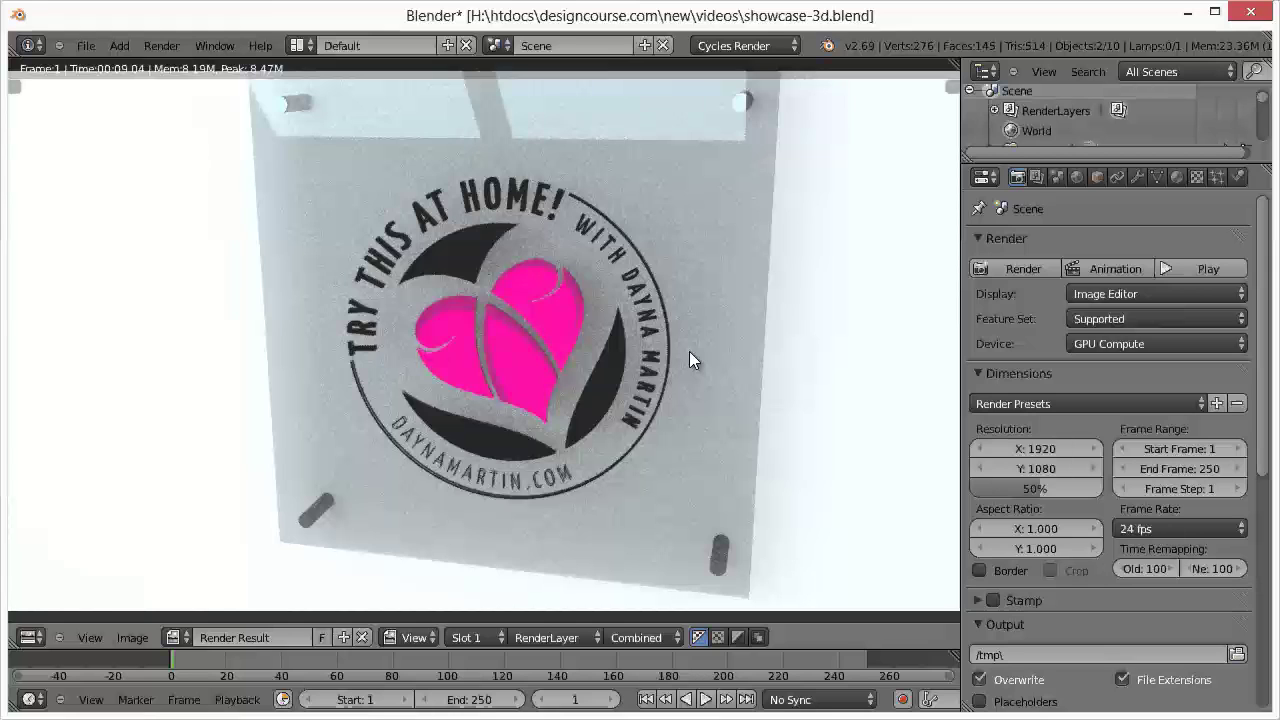
pyautogui.press('Escape')
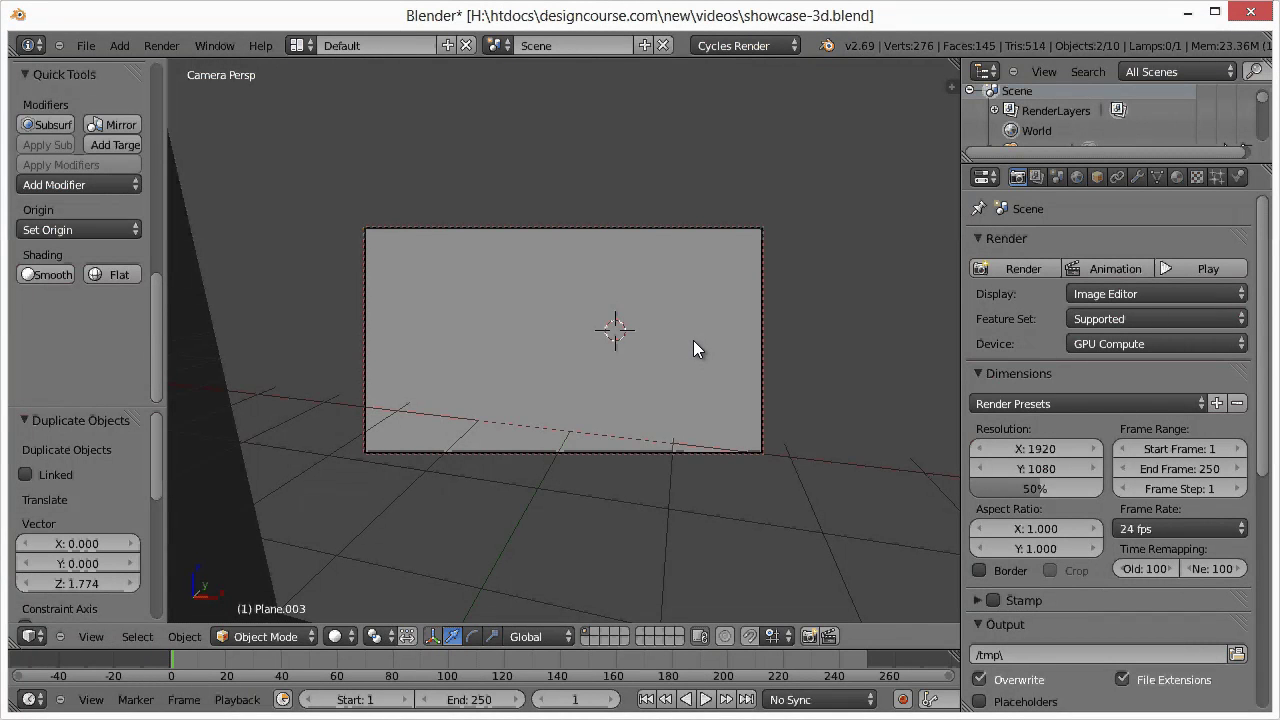
pyautogui.press('KP_0')
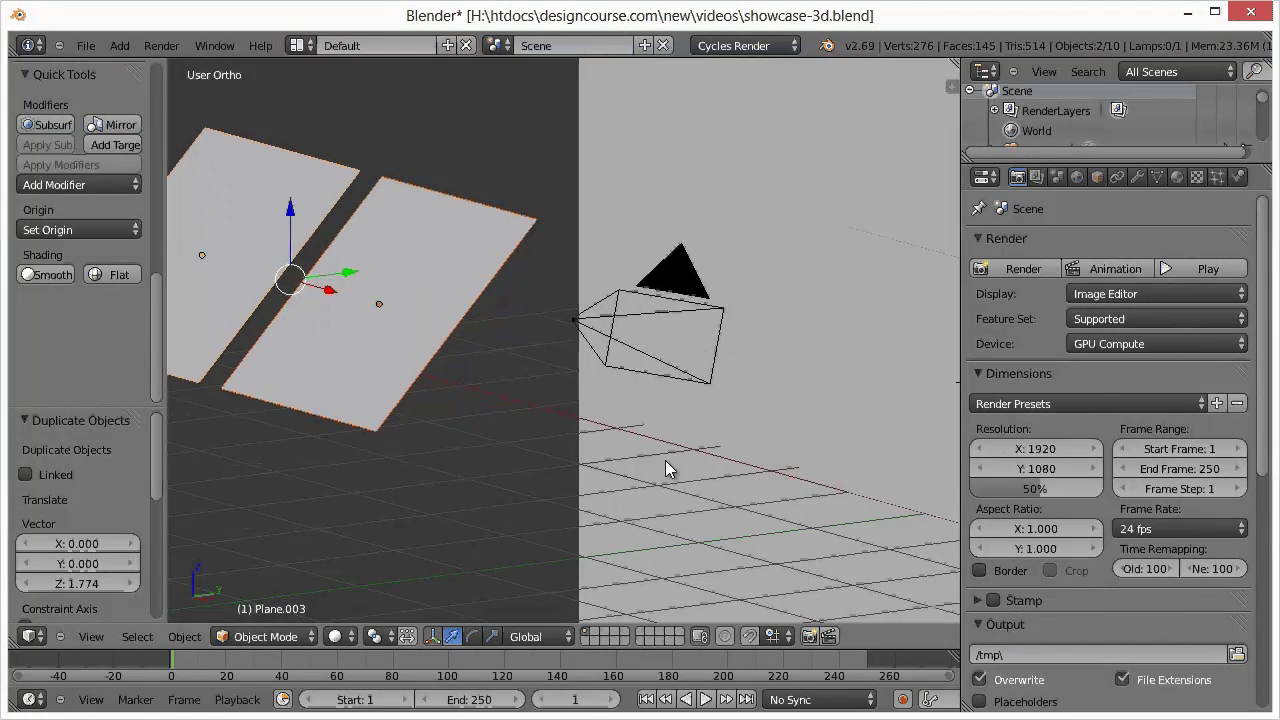
# Select the four corner cylinders behind the glass panel and delete them
pyautogui.keyDown('shift'); pyautogui.moveTo(868, 443); pyautogui.dragTo(571, 452, button='middle'); pyautogui.keyUp('shift')
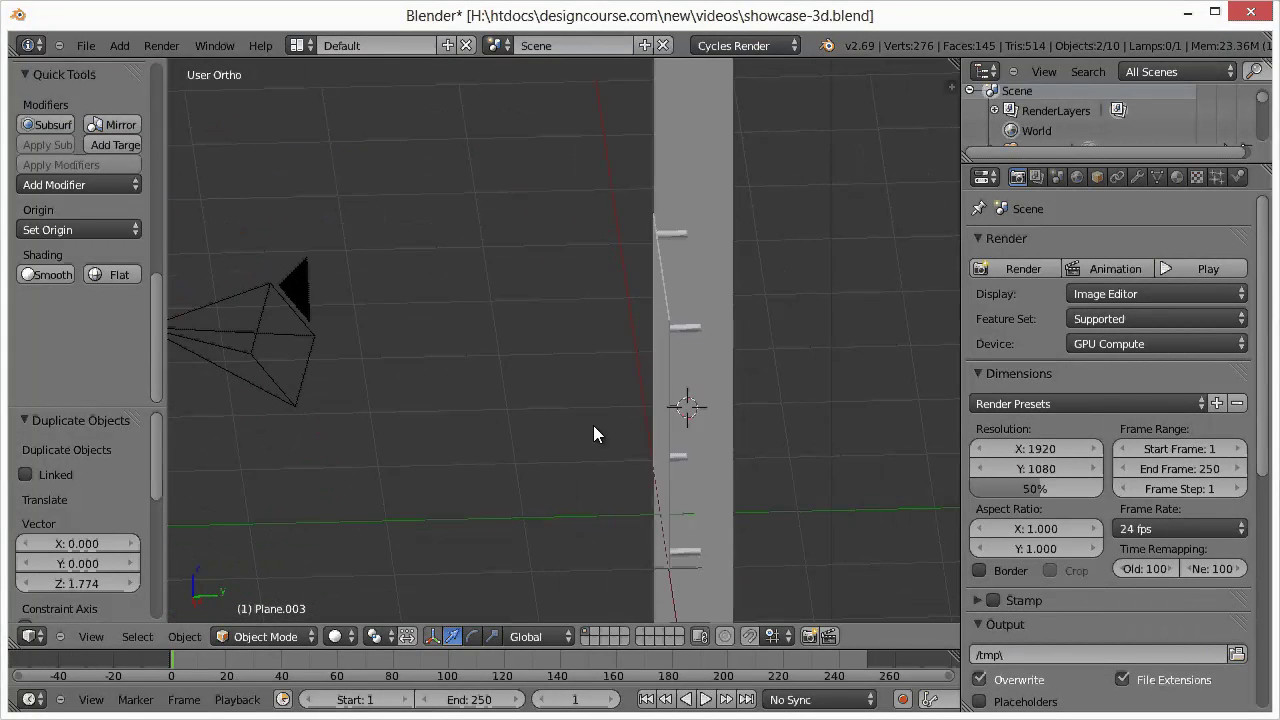
pyautogui.moveTo(671, 247); pyautogui.dragTo(669, 236, button='middle')
pyautogui.rightClick(673, 303)
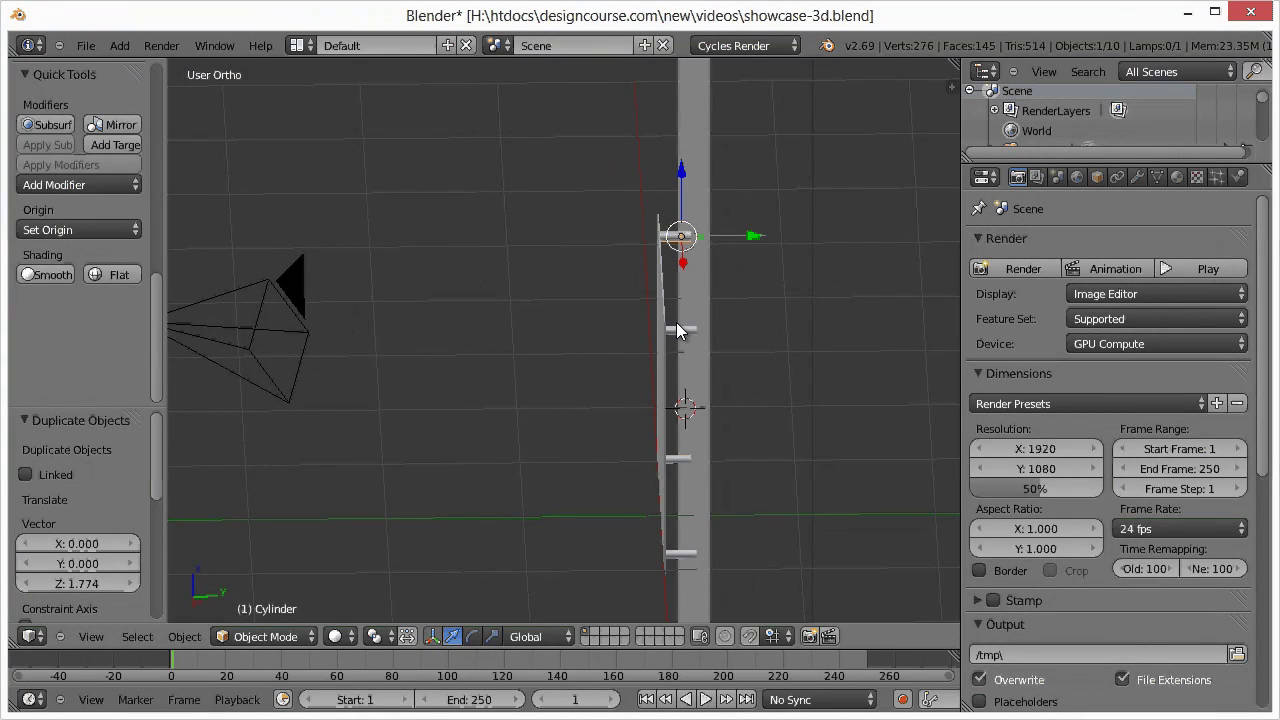
pyautogui.keyDown('shift'); pyautogui.rightClick(680, 329); pyautogui.keyUp('shift')
pyautogui.keyDown('shift'); pyautogui.rightClick(676, 458); pyautogui.keyUp('shift')
pyautogui.keyDown('shift'); pyautogui.rightClick(677, 553); pyautogui.keyUp('shift')
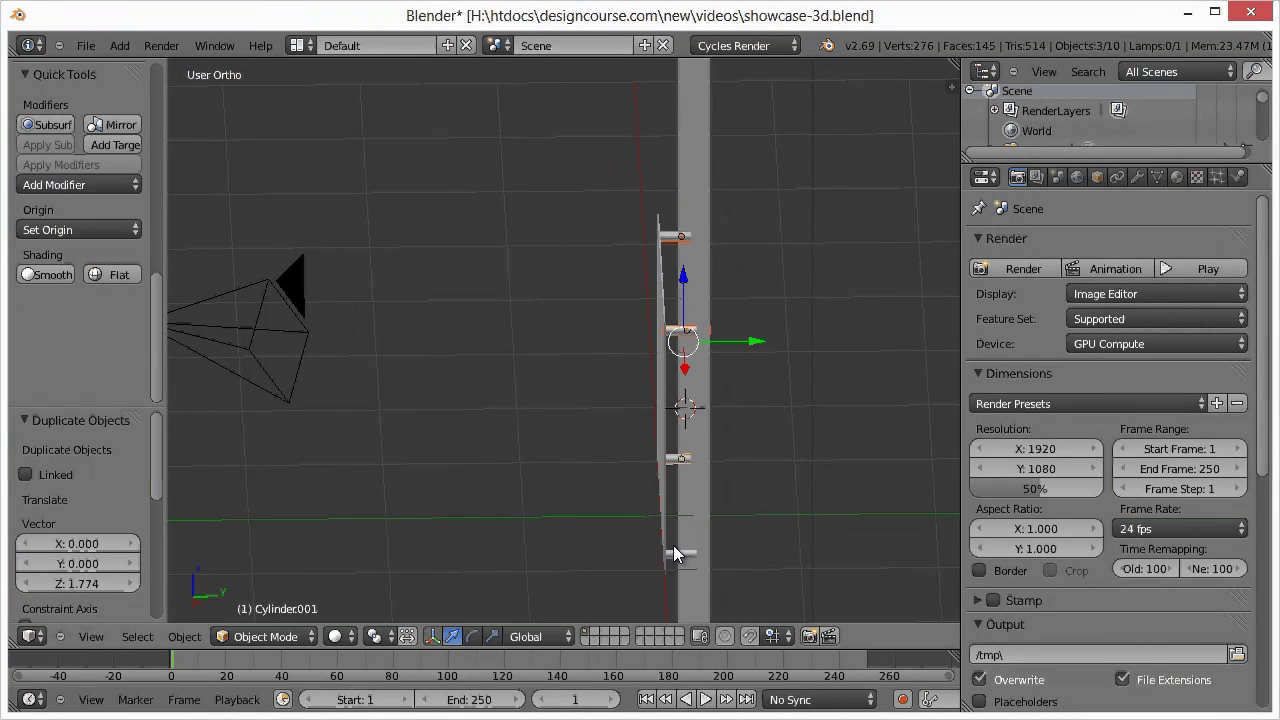
pyautogui.press('x')
pyautogui.click(494, 348)
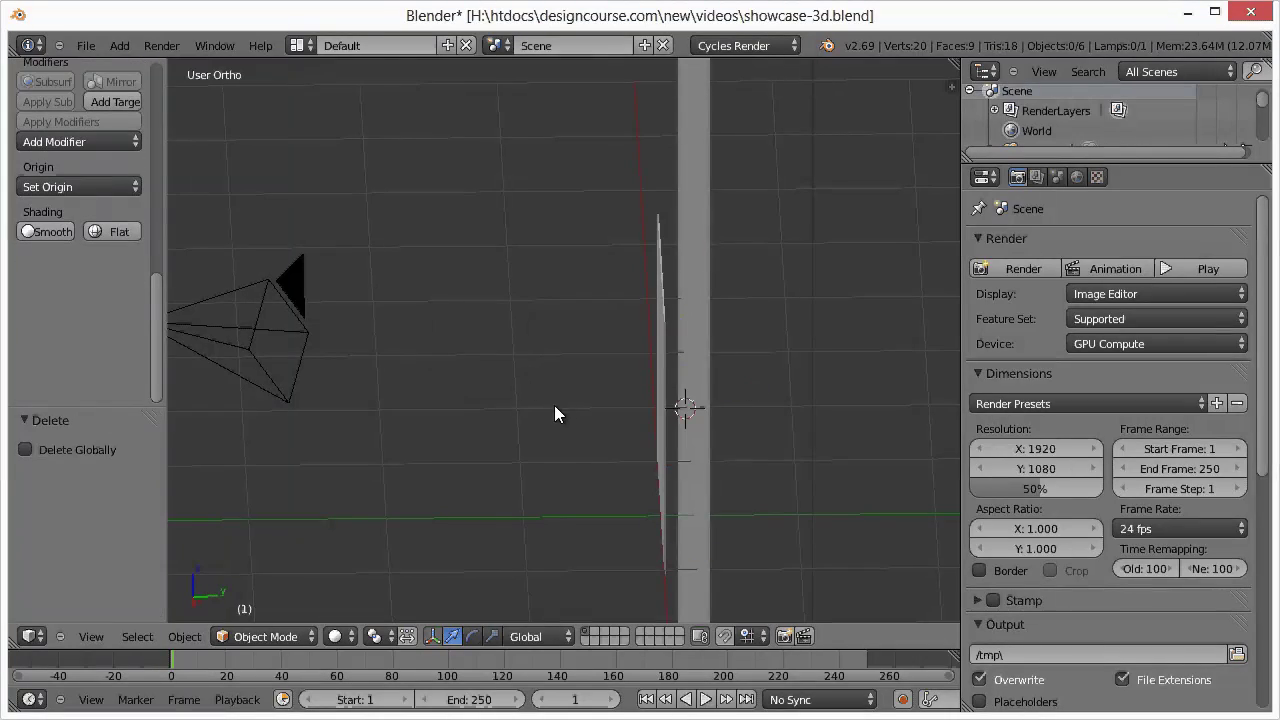
# Select both tilted emission planes and brighten their Emission color to R 0.602, G 0.869, B 1.000
pyautogui.moveTo(554, 405); pyautogui.dragTo(600, 390, button='middle')
pyautogui.rightClick(520, 340)
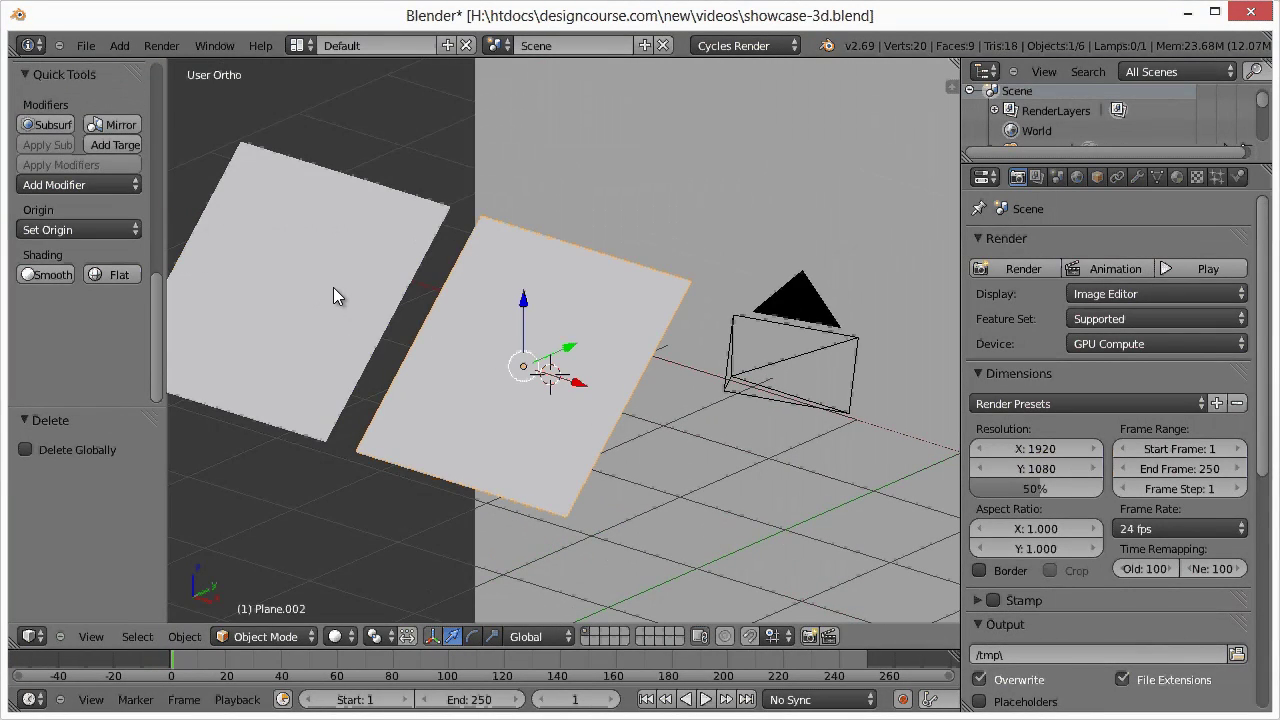
pyautogui.keyDown('shift'); pyautogui.rightClick(333, 287); pyautogui.keyUp('shift')
pyautogui.click(1176, 177)
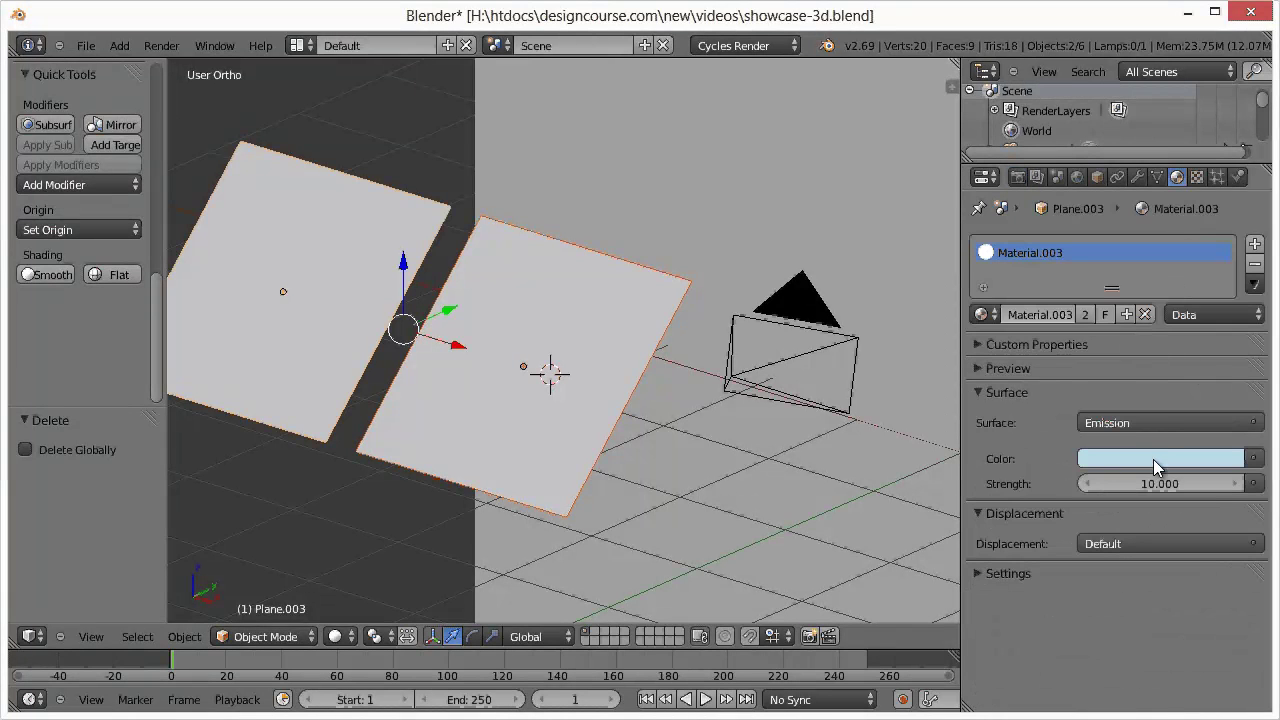
pyautogui.click(1153, 459)
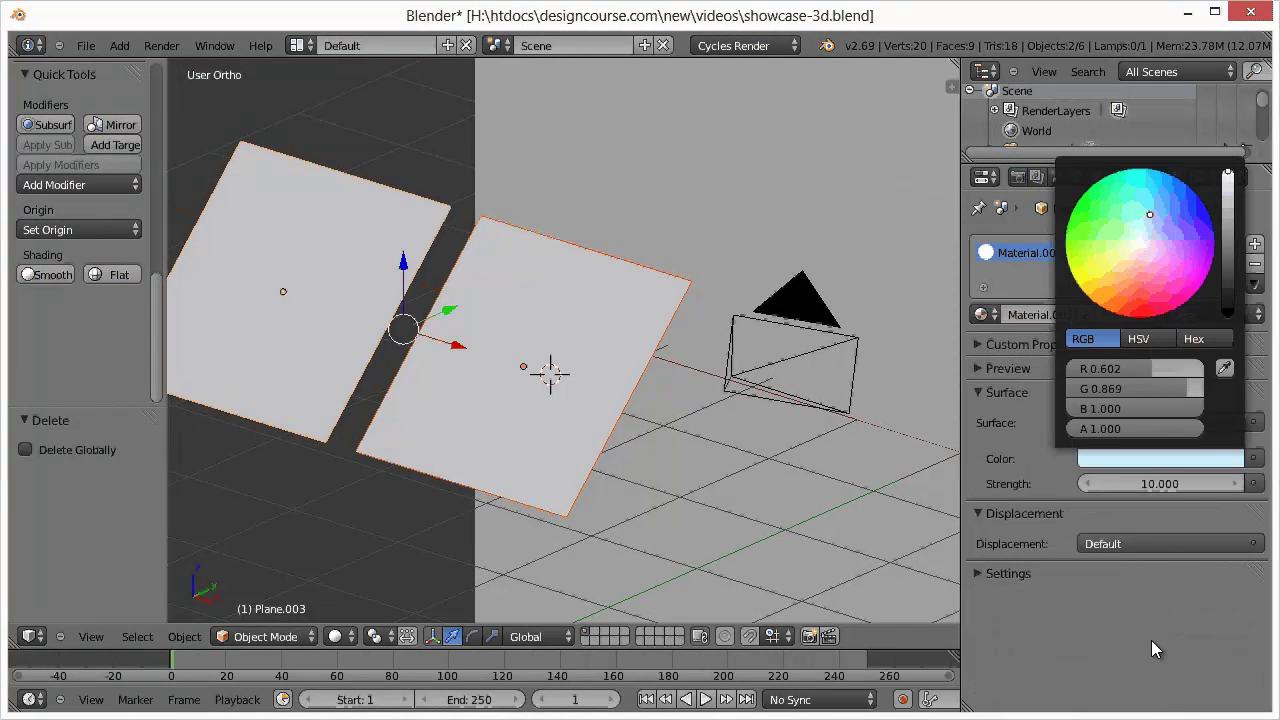
# Set the Cycles render sampling to 1000 samples
pyautogui.click(1018, 177)
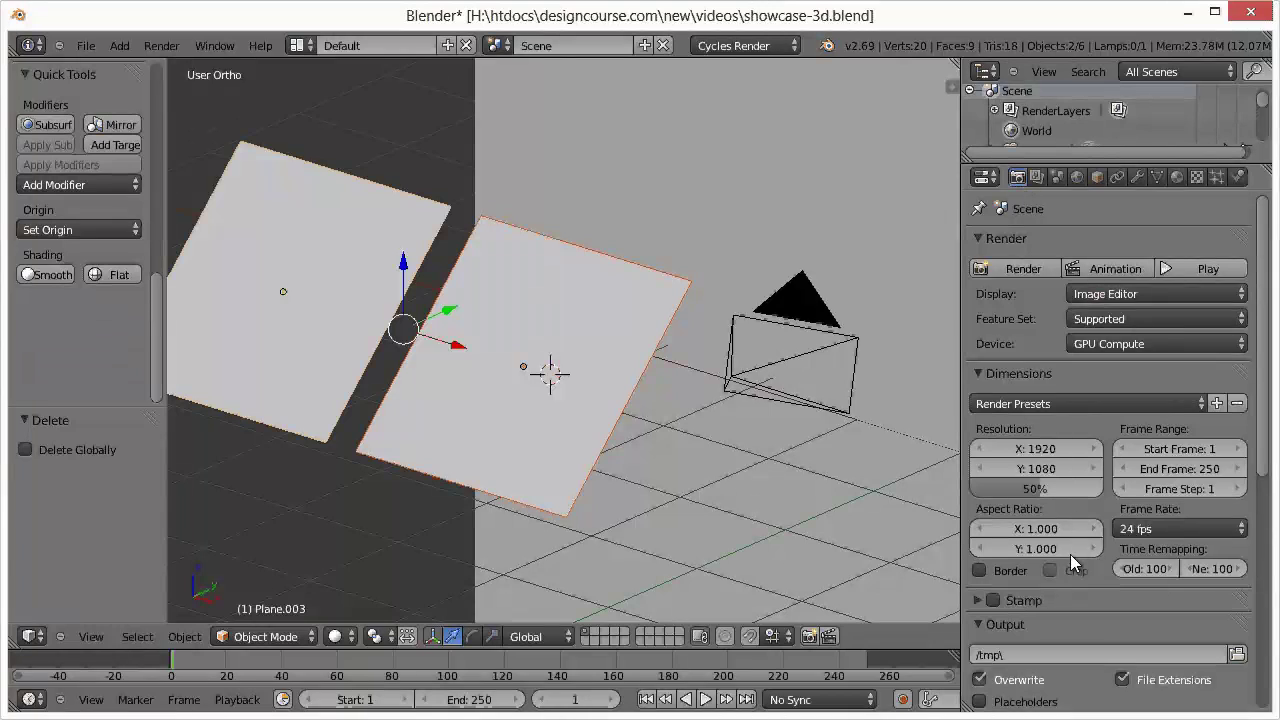
pyautogui.scroll(-6, 1085, 548)
pyautogui.scroll(-6, 1083, 548)
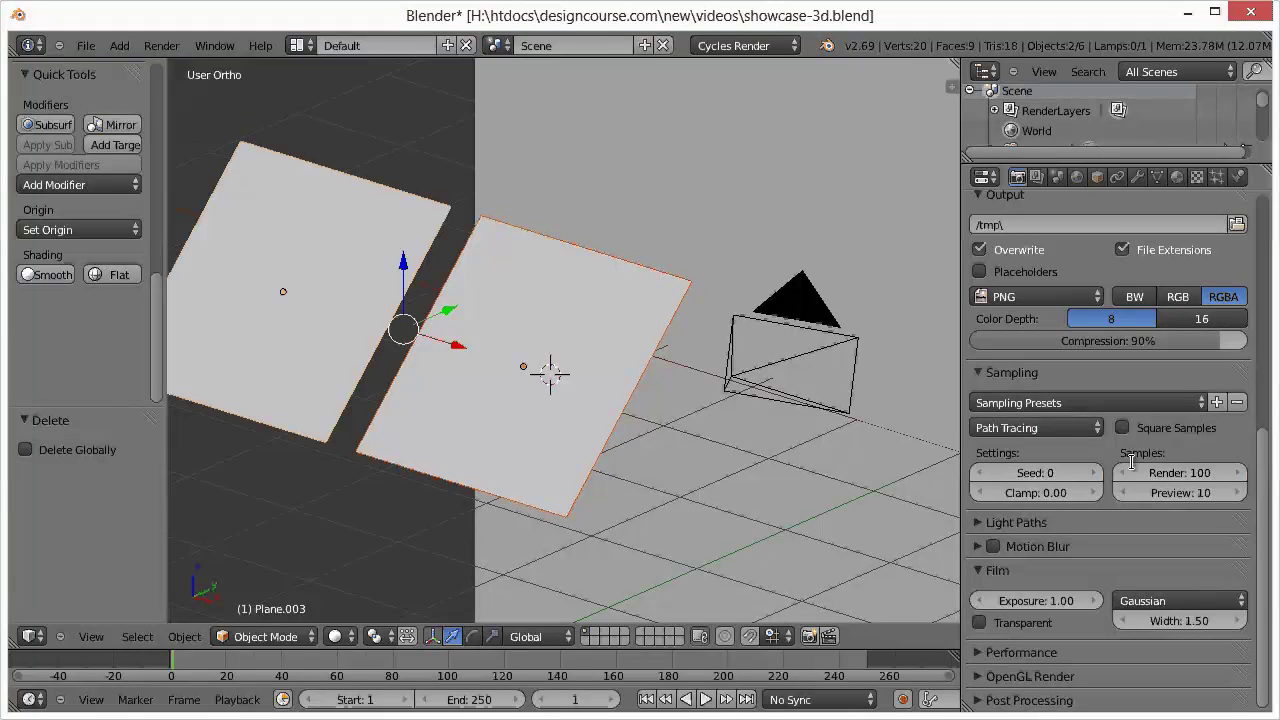
pyautogui.click(1202, 472)
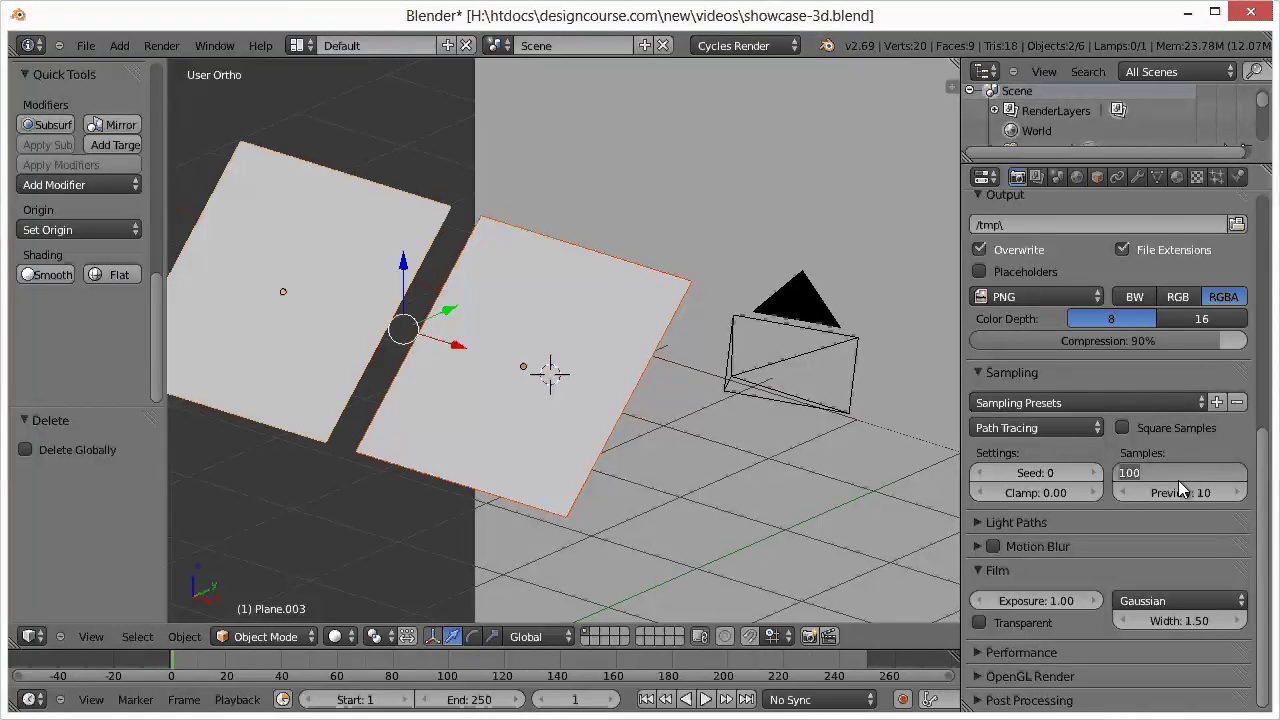
pyautogui.write('0')
pyautogui.press('Return')
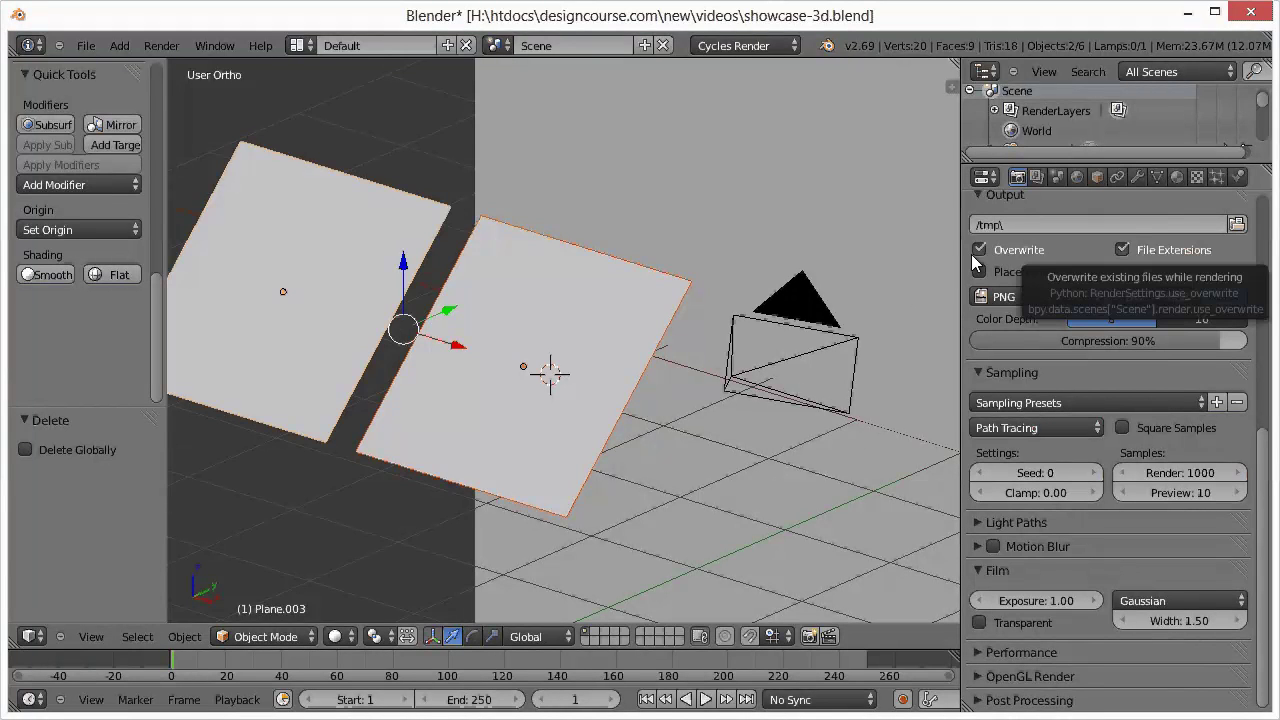
# Render the scene from the camera view to check the logo on the glass panel, and close the render result
pyautogui.press('KP_0')
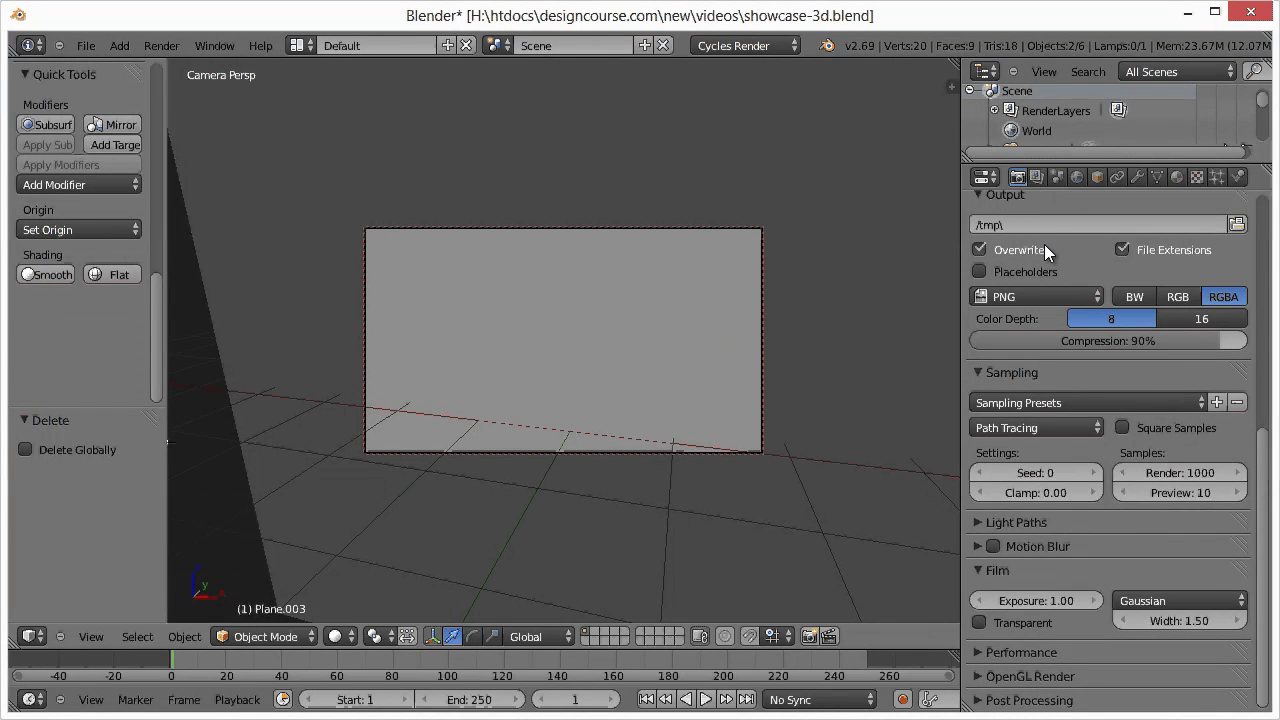
pyautogui.scroll(10, 1040, 244)
pyautogui.click(1020, 270)
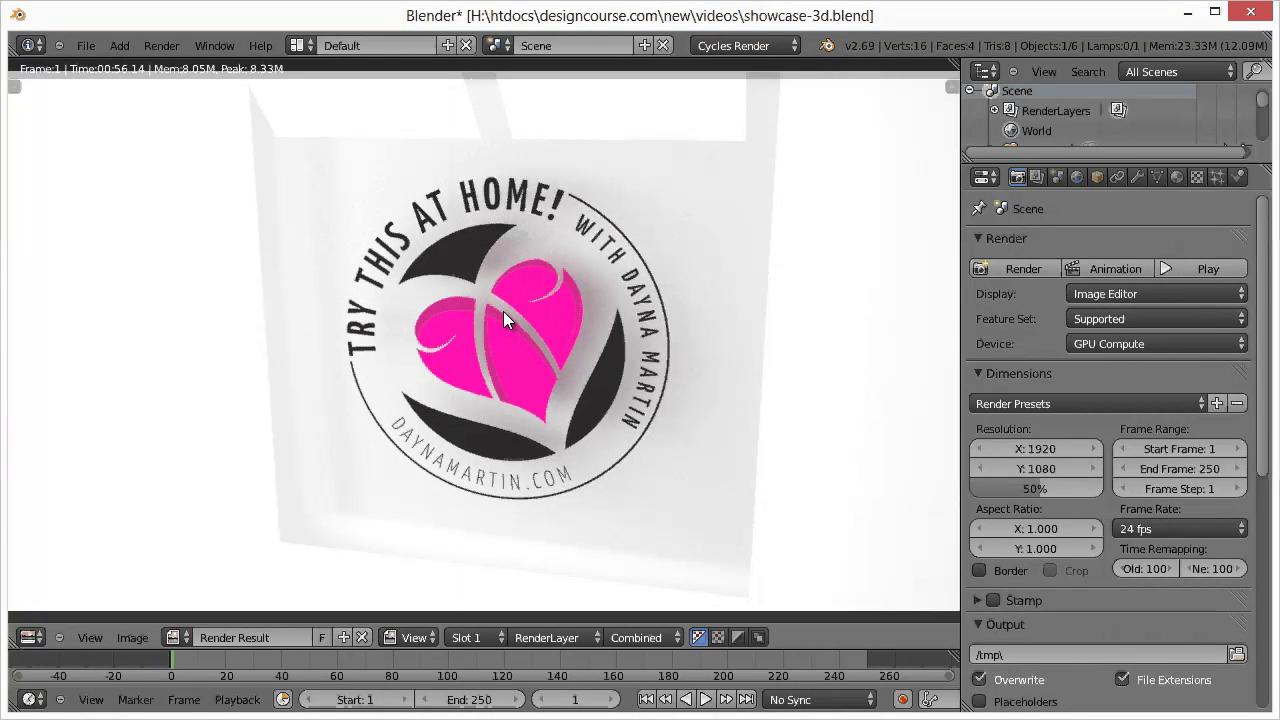
pyautogui.press('Escape')
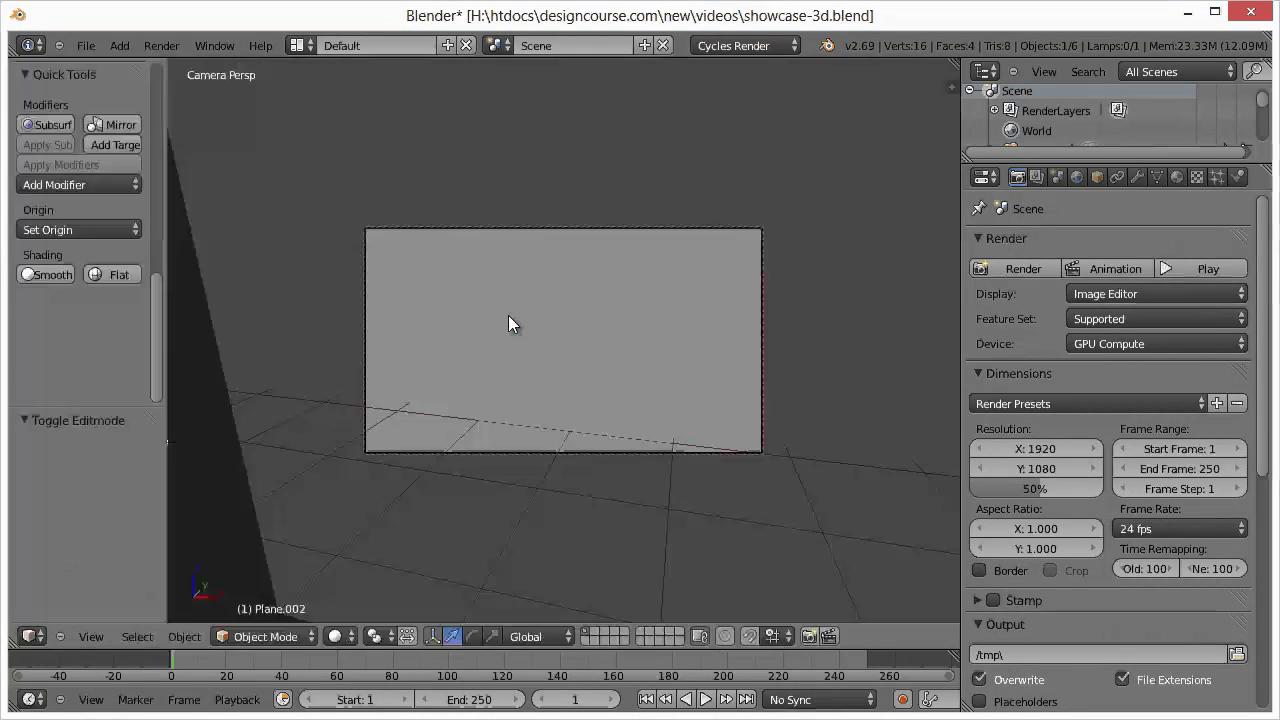
# Select both tilted emission planes, change their shared Emission color to white, and return to the camera view
pyautogui.press('KP_0')
pyautogui.moveTo(517, 338); pyautogui.dragTo(216, 231, button='middle')
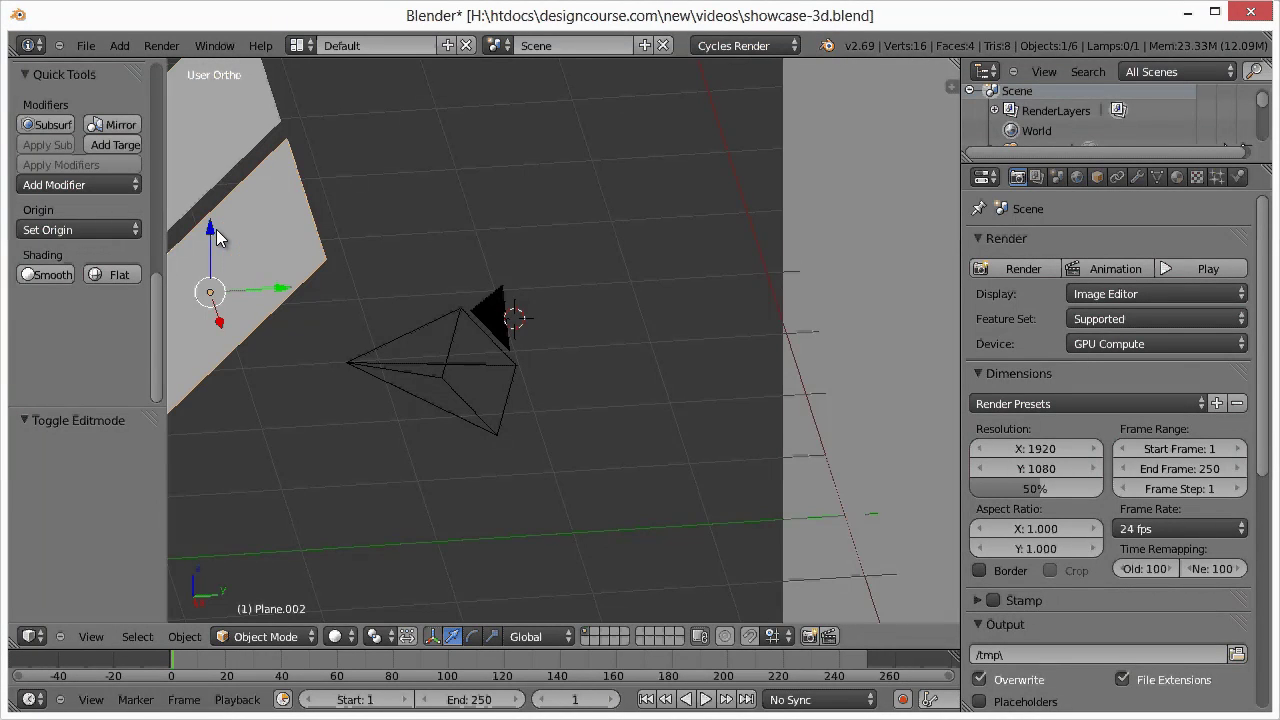
pyautogui.keyDown('shift'); pyautogui.rightClick(214, 130); pyautogui.keyUp('shift')
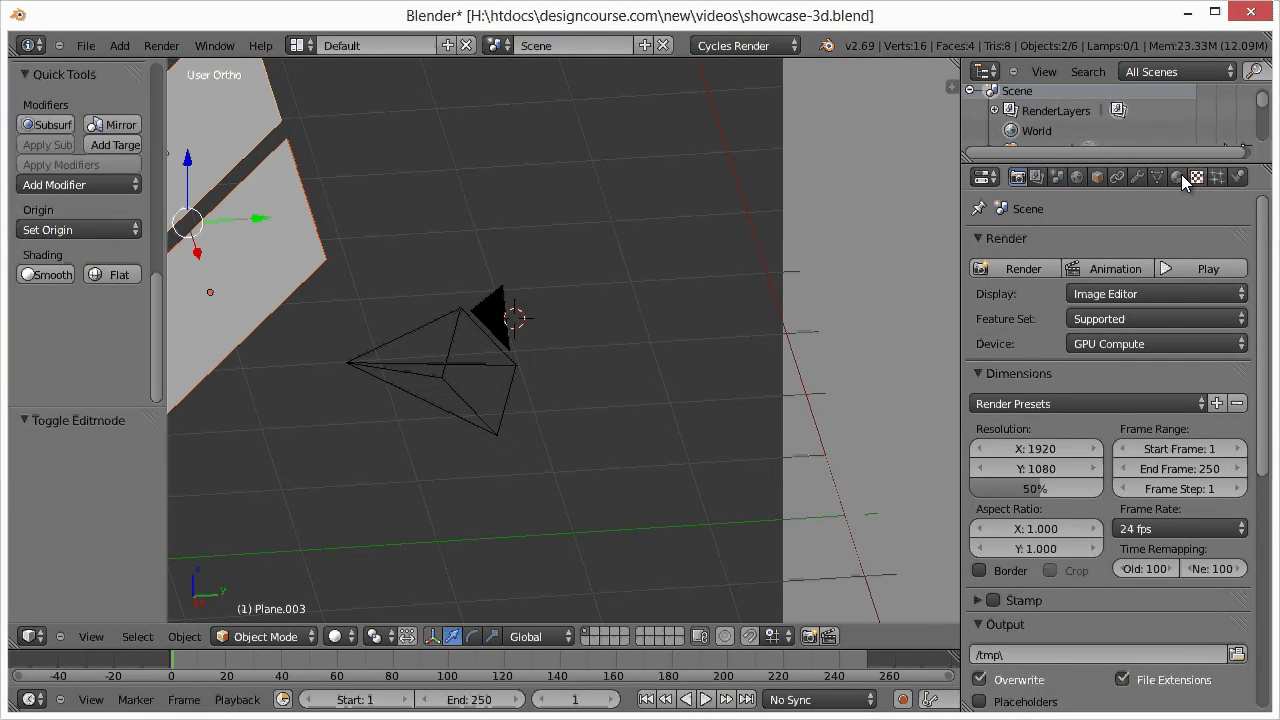
pyautogui.click(1178, 176)
pyautogui.click(1117, 459)
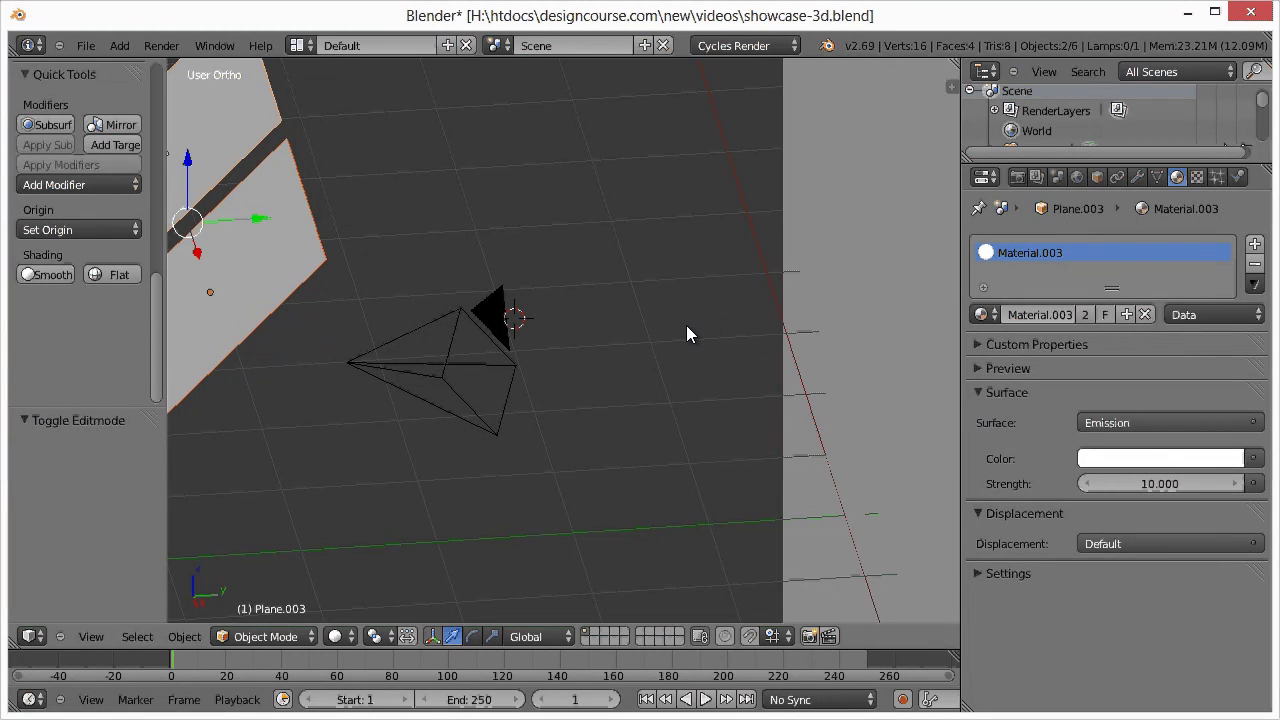
pyautogui.press('KP_0')
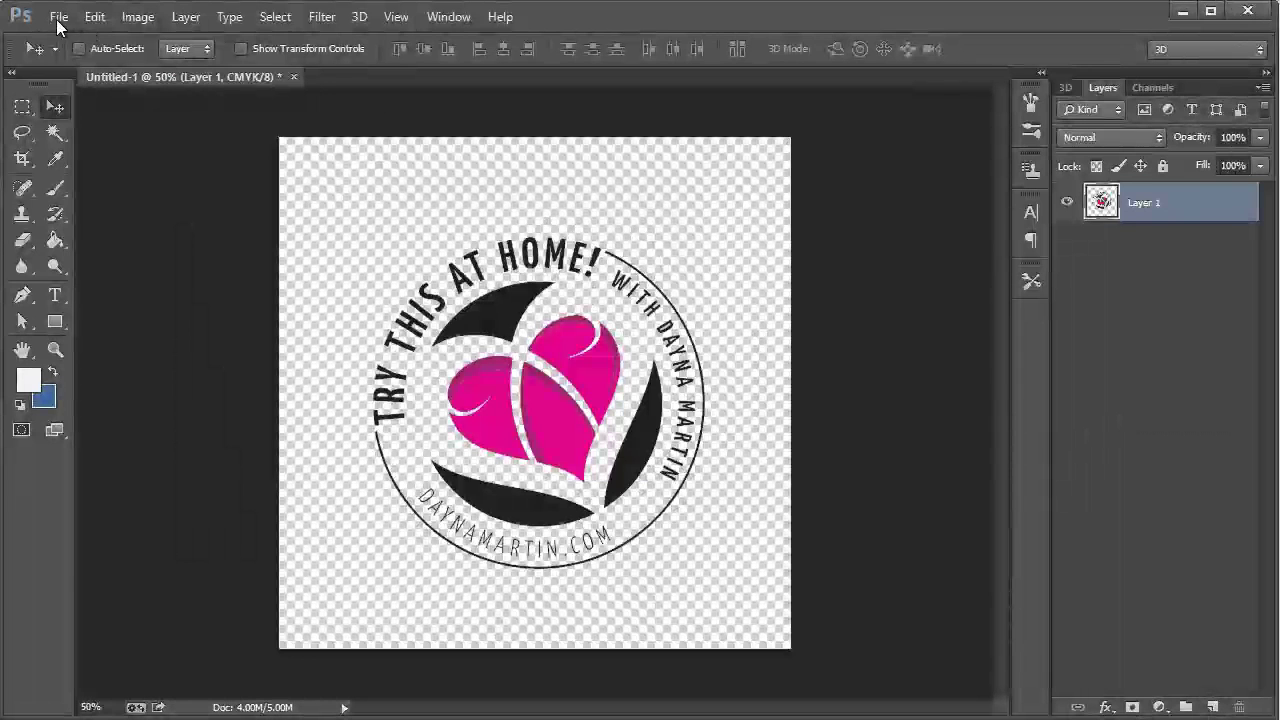
# Switch to Photoshop, open DCLogo.png from the videos folder, and copy the whole image
pyautogui.click(57, 18)
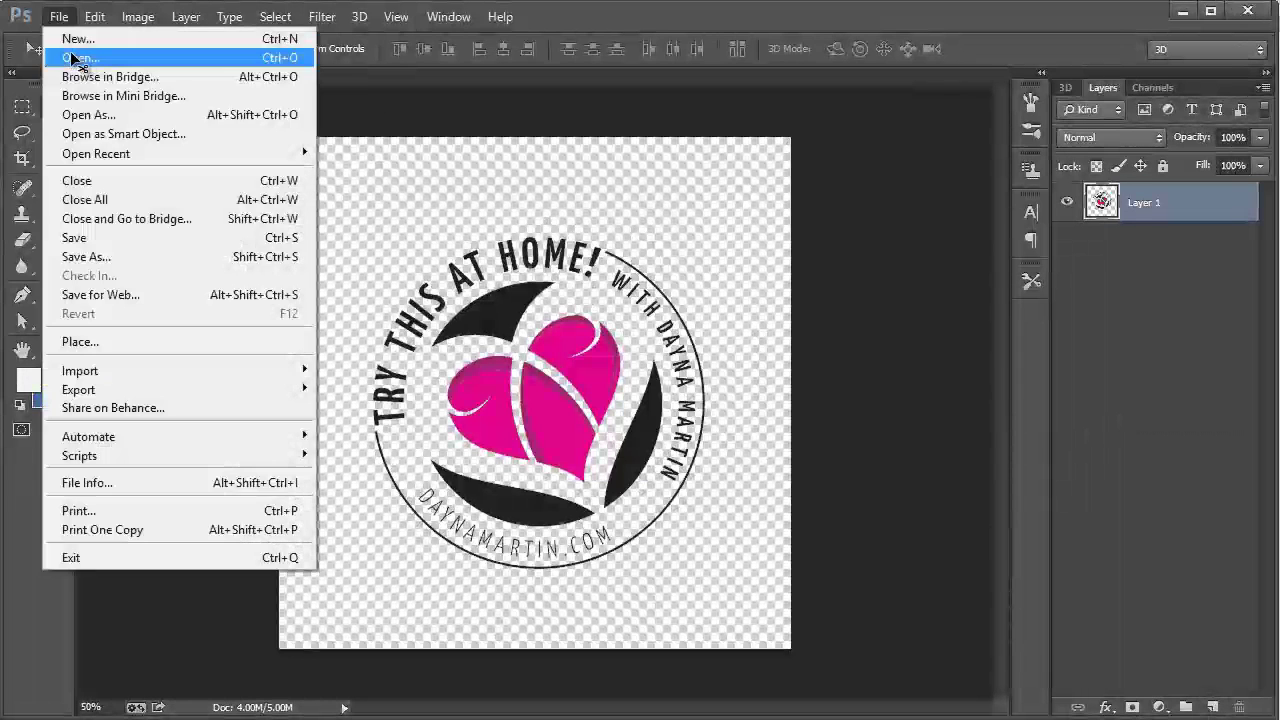
pyautogui.click(75, 58)
pyautogui.click(322, 338)
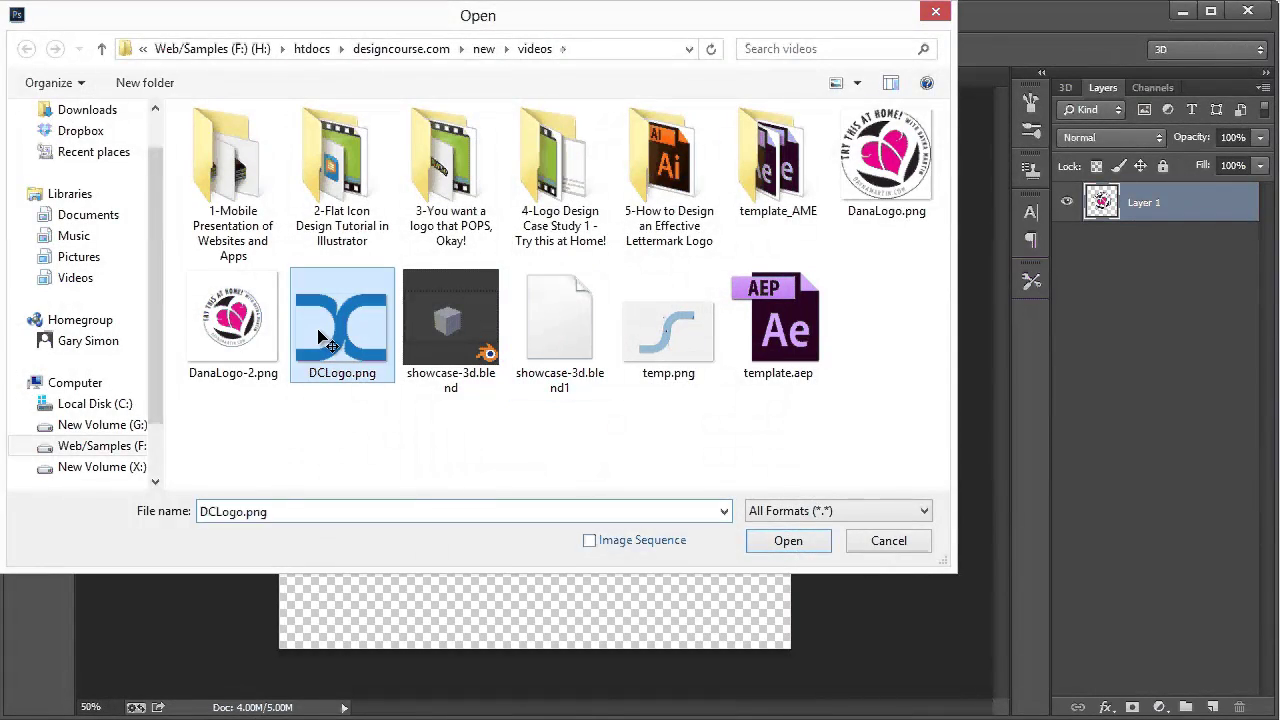
pyautogui.doubleClick(322, 338)
pyautogui.hotkey('ctrl', 'a')
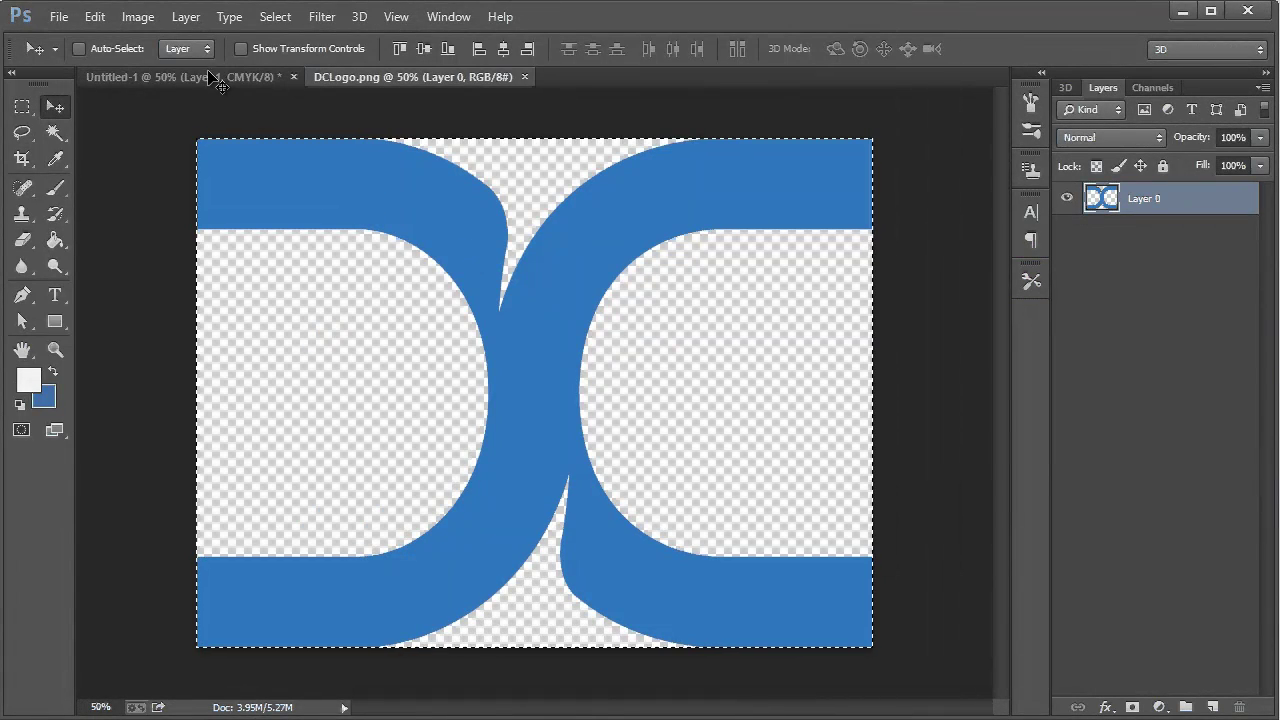
# Replace the heart logo in the Untitled-1 document with the copied blue DC logo
pyautogui.moveTo(215, 80); pyautogui.dragTo(564, 192)
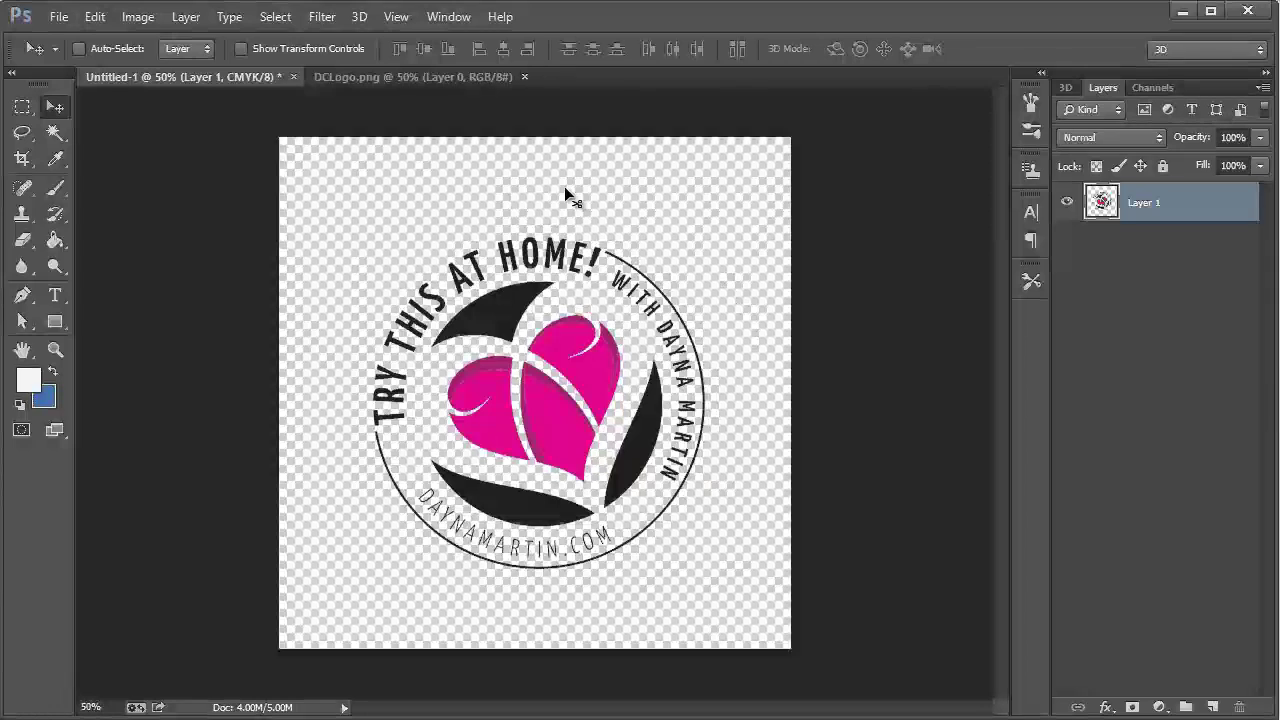
pyautogui.hotkey('ctrl', 'a')
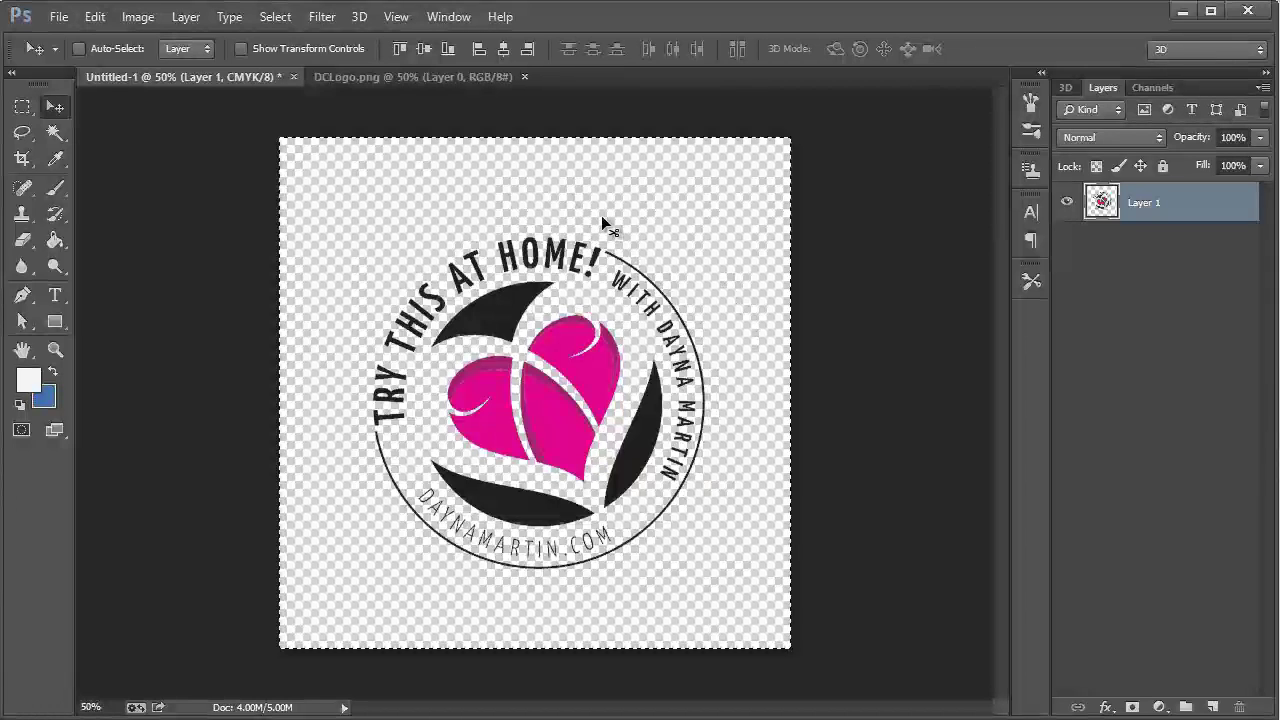
pyautogui.press('Delete')
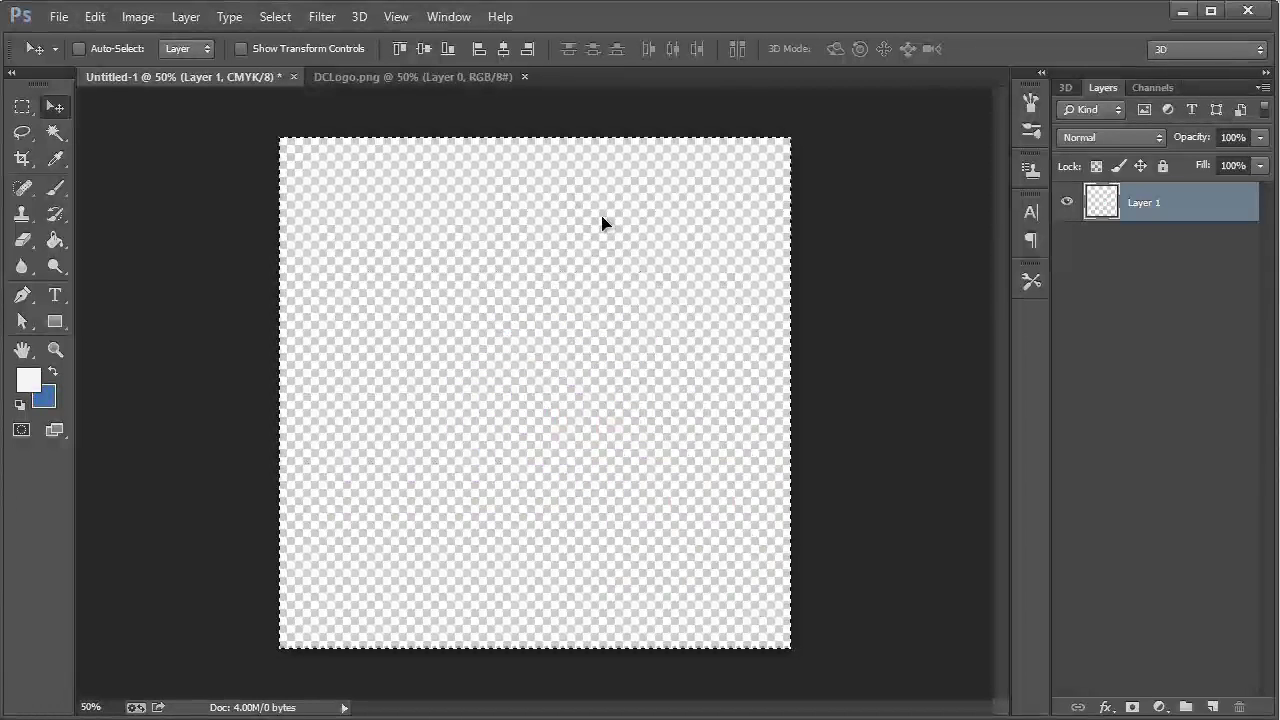
pyautogui.hotkey('ctrl', 'z')
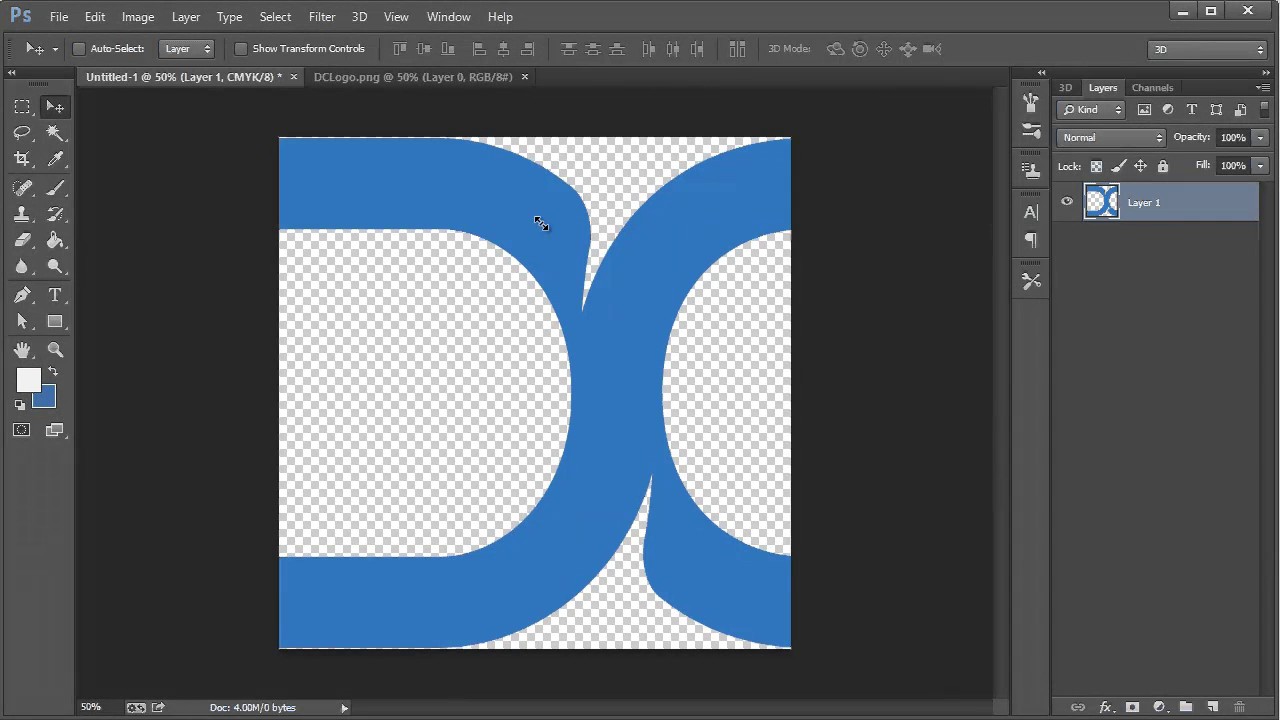
# Scale the DC logo proportionally to about 50% and place it near the centre of the square canvas
pyautogui.hotkey('ctrl', 't')
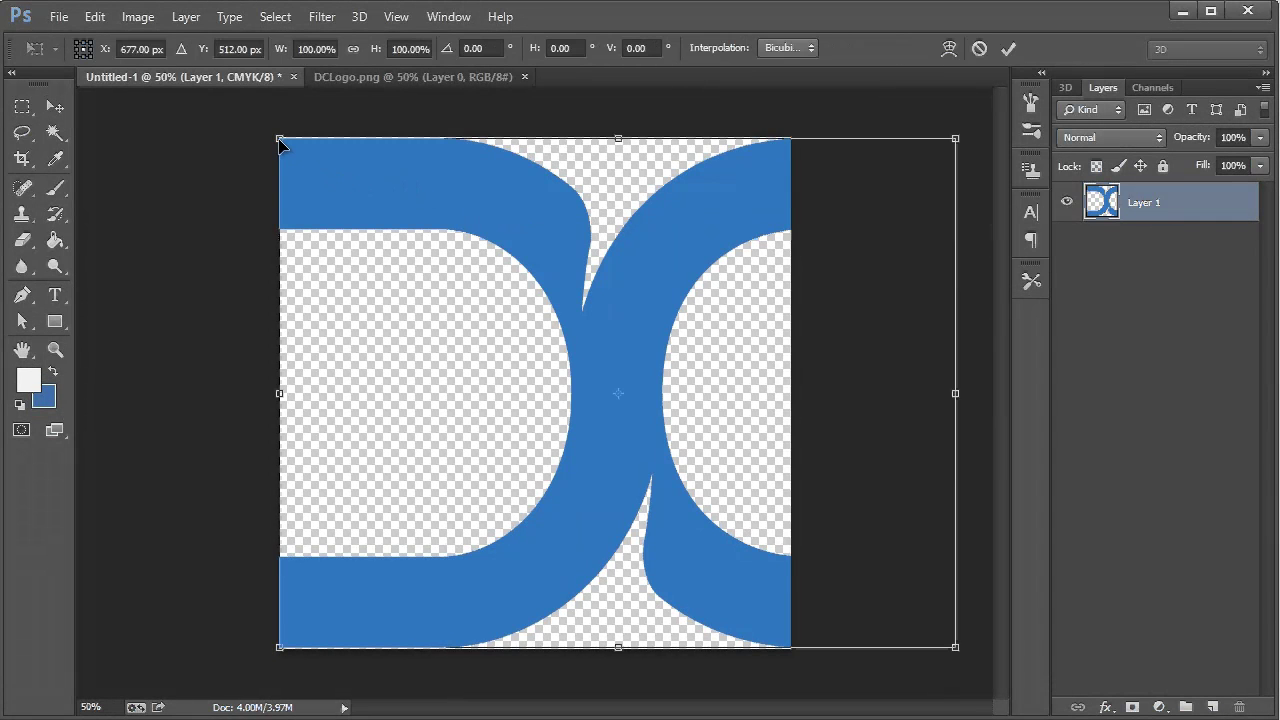
pyautogui.moveTo(280, 143); pyautogui.dragTo(447, 263)
pyautogui.moveTo(557, 309); pyautogui.dragTo(565, 319)
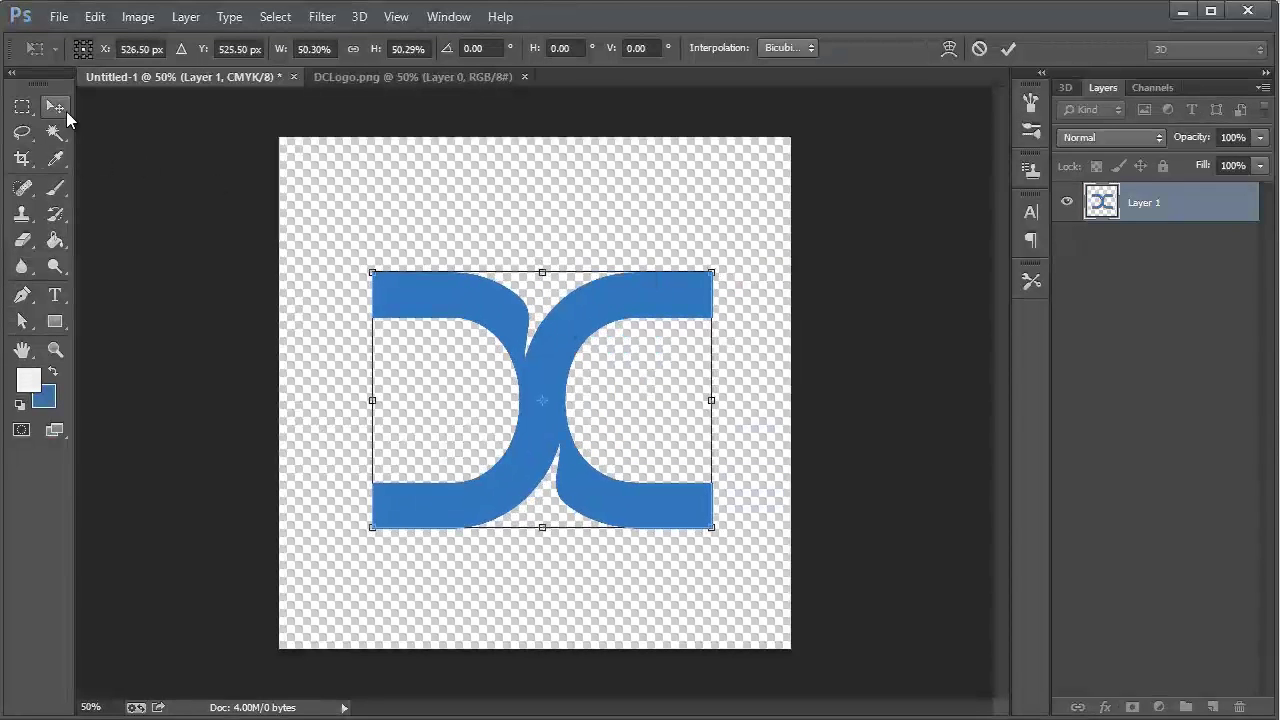
pyautogui.press('Return')
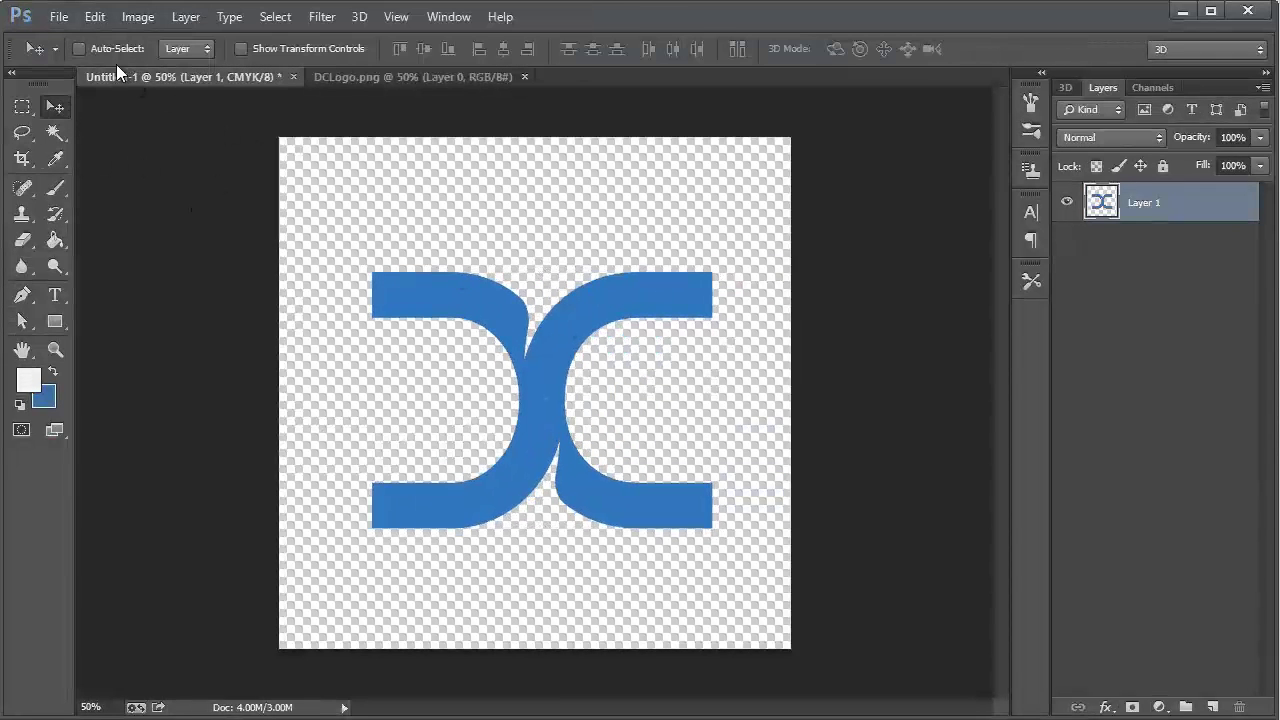
# Export the canvas for web as a transparent PNG-24 named DCLogo-2 in the videos folder
pyautogui.hotkey('ctrl', 'alt', 'shift', 's')
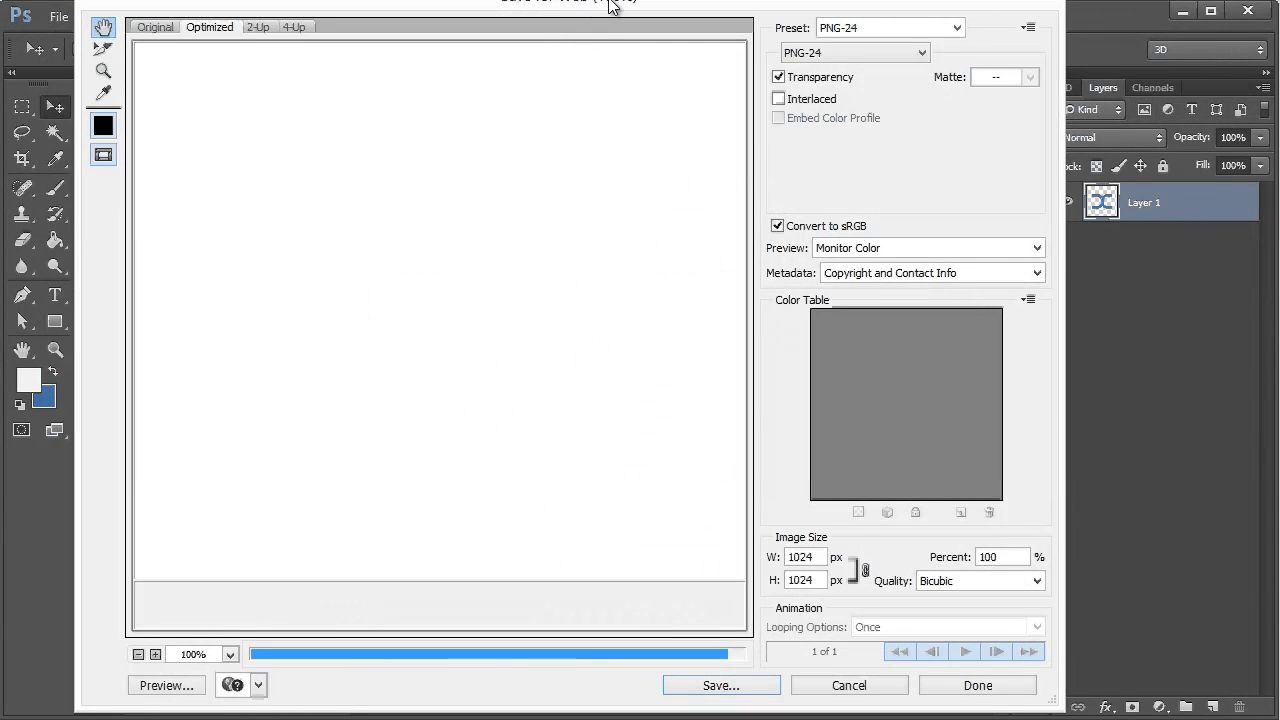
pyautogui.click(722, 686)
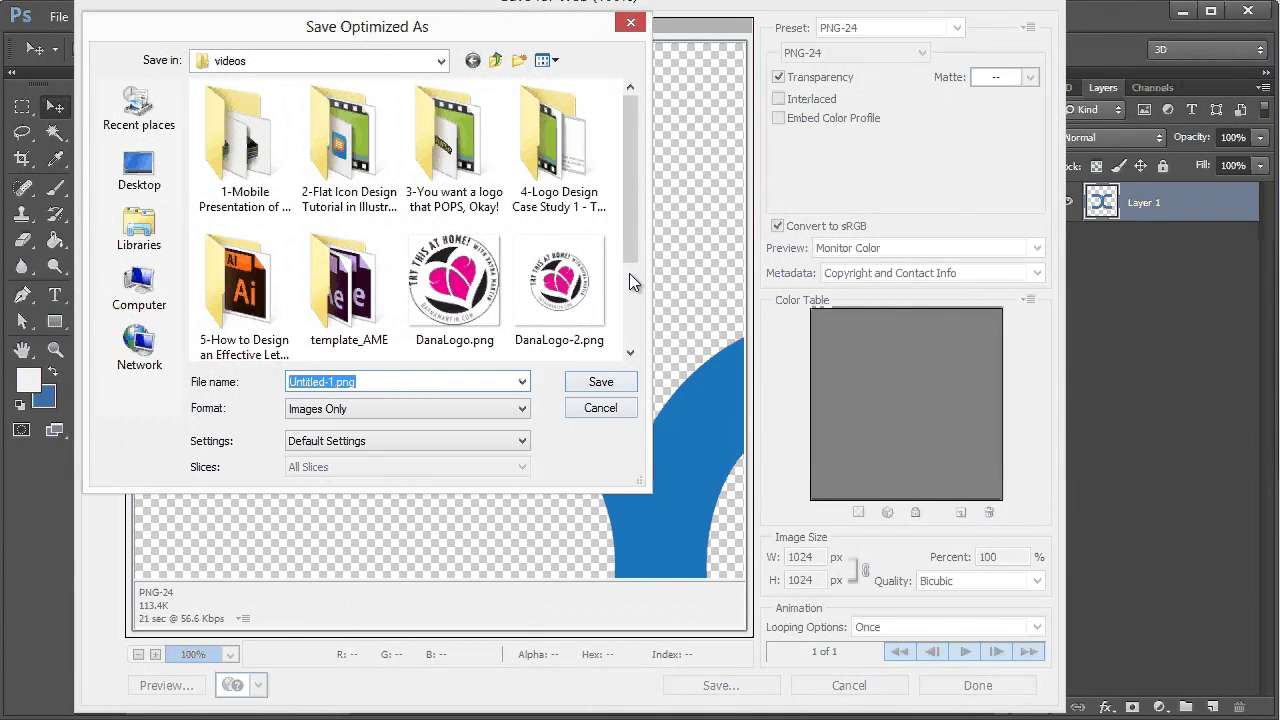
pyautogui.moveTo(634, 247); pyautogui.dragTo(635, 335)
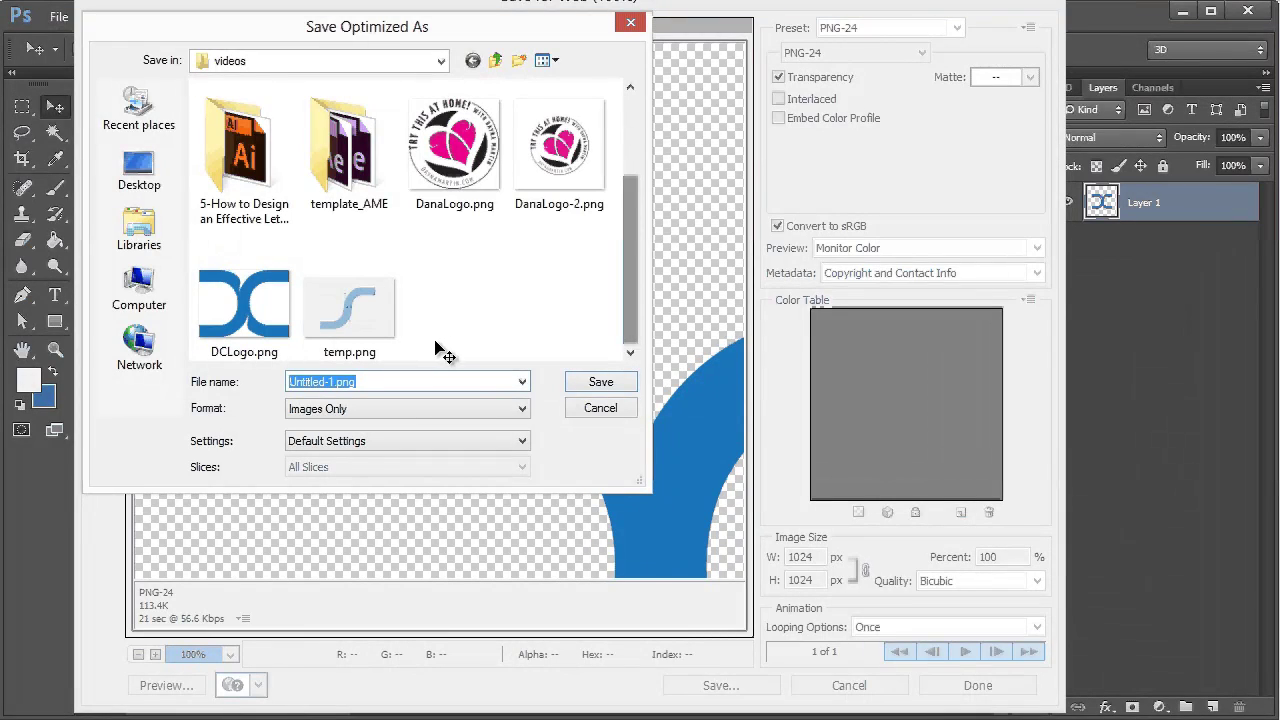
pyautogui.write('DC')
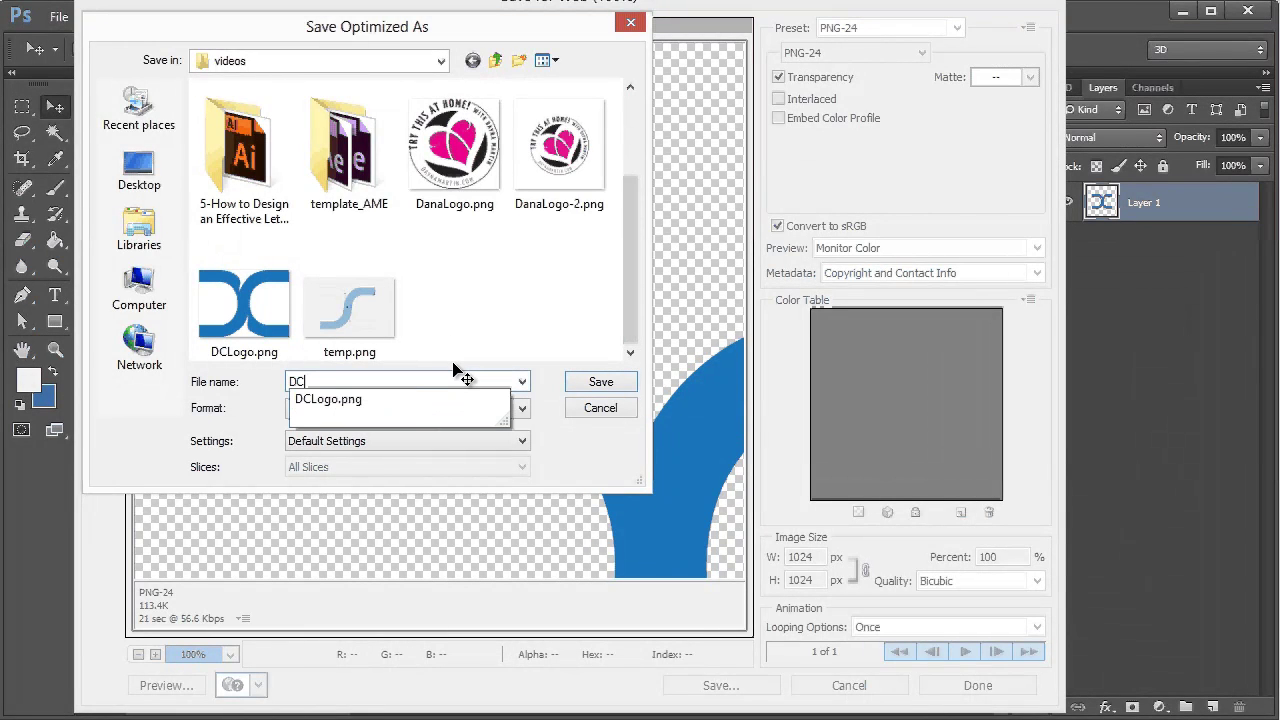
pyautogui.write('Logo2')
pyautogui.press('Return')
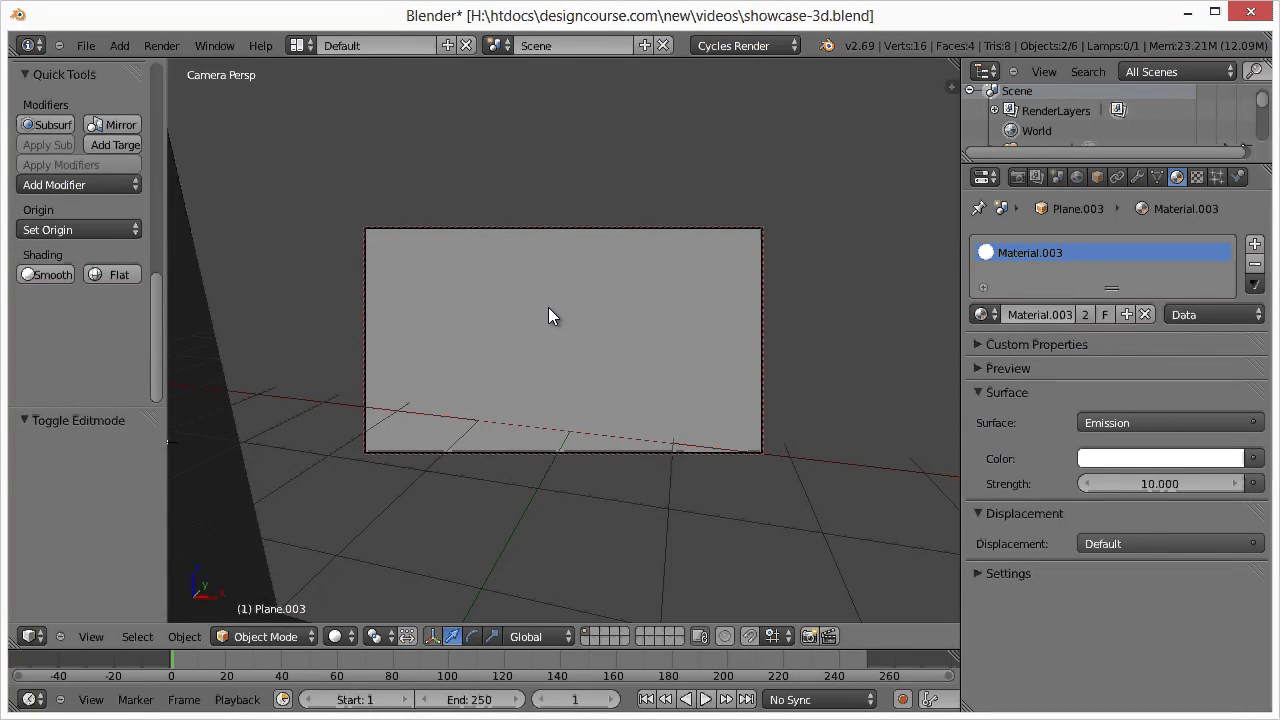
# Switch back to Blender, select the thin glass logo panel, and show its material in a Node Editor beside the 3D view
pyautogui.press('KP_0')
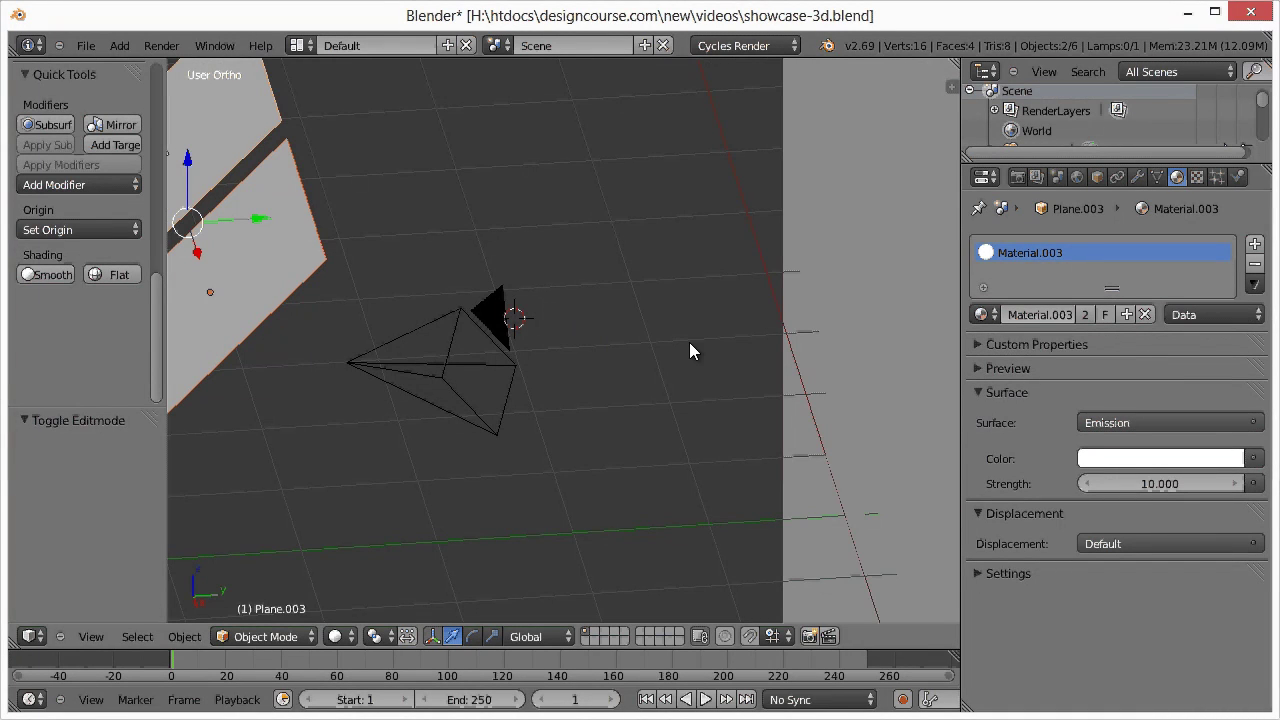
pyautogui.rightClick(894, 398)
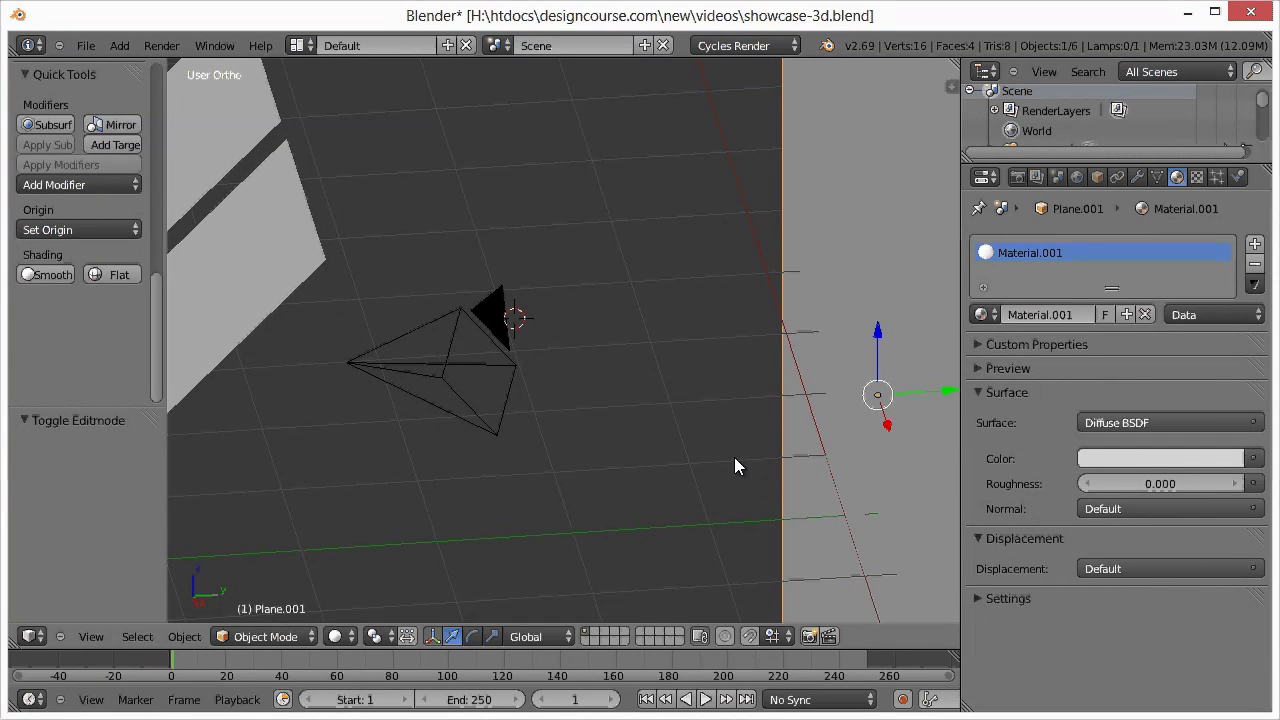
pyautogui.moveTo(734, 457); pyautogui.dragTo(566, 240, button='middle')
pyautogui.rightClick(576, 238)
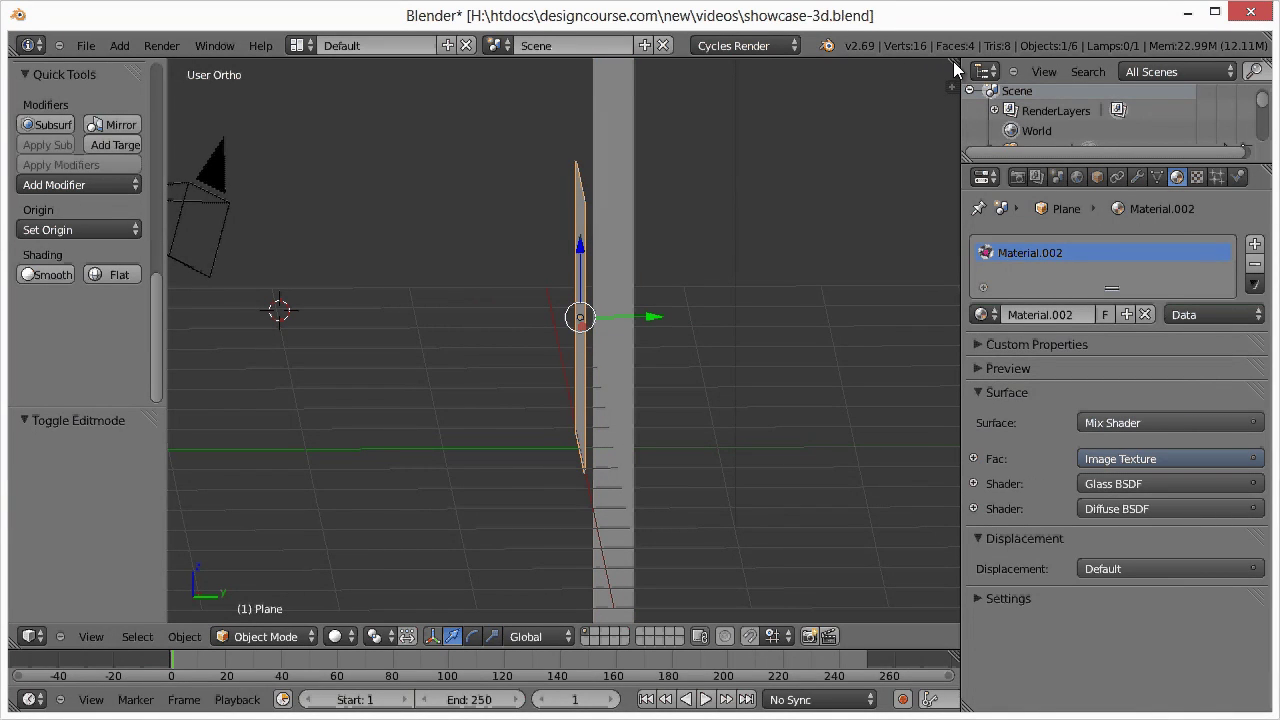
pyautogui.moveTo(954, 68); pyautogui.dragTo(497, 82)
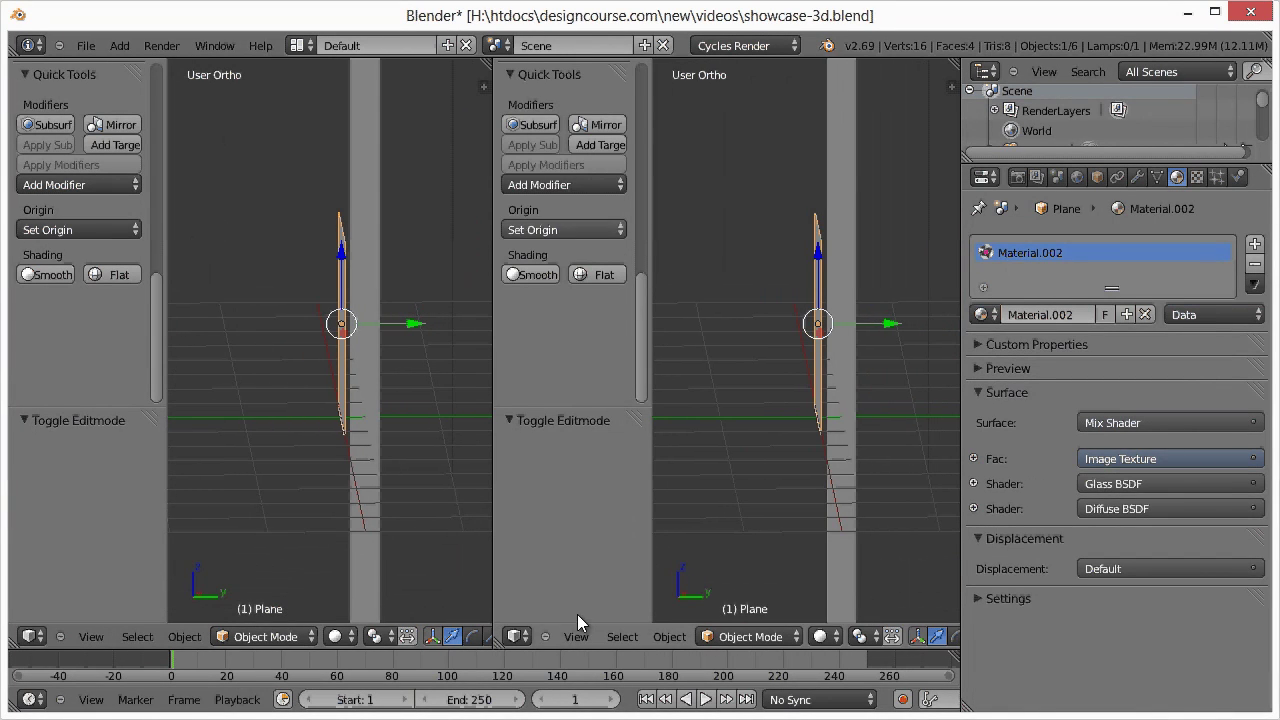
pyautogui.click(518, 636)
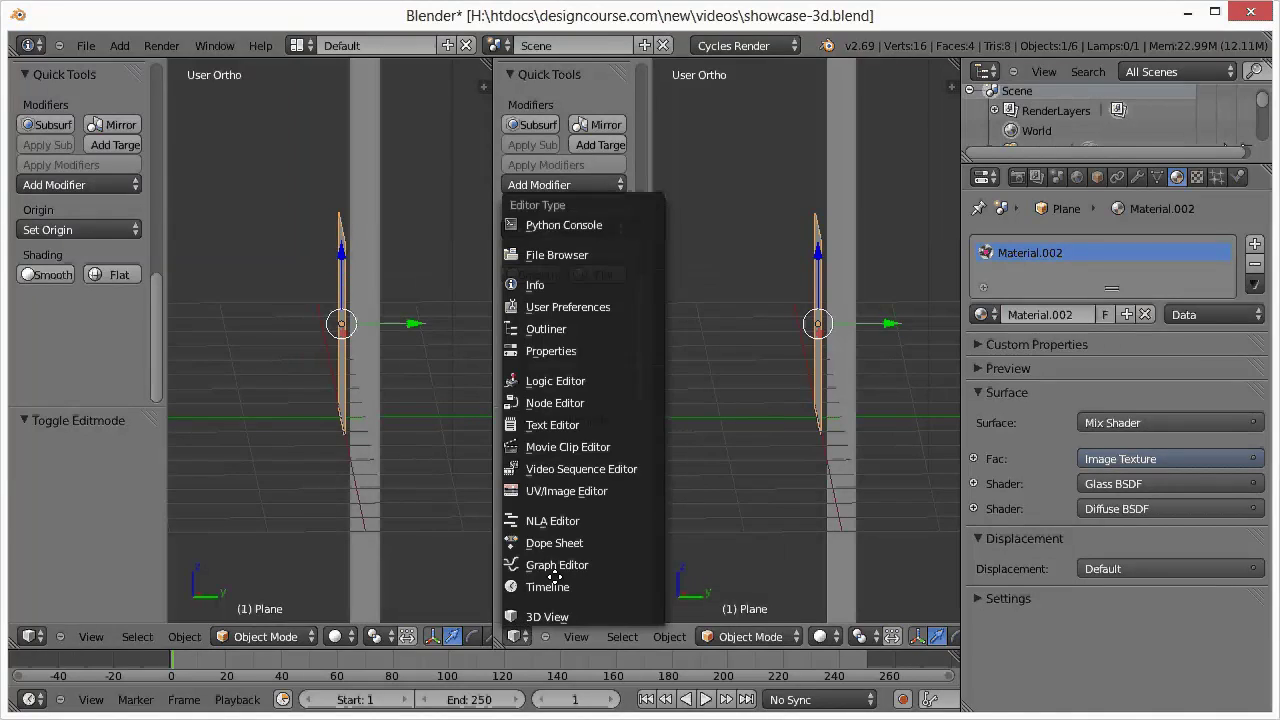
pyautogui.click(556, 403)
# Load DCLogo-2.png into the Image Texture node of the glass panel's material
pyautogui.scroll(3, 611, 467)
pyautogui.scroll(4, 619, 478)
pyautogui.moveTo(619, 484); pyautogui.dragTo(834, 439, button='middle')
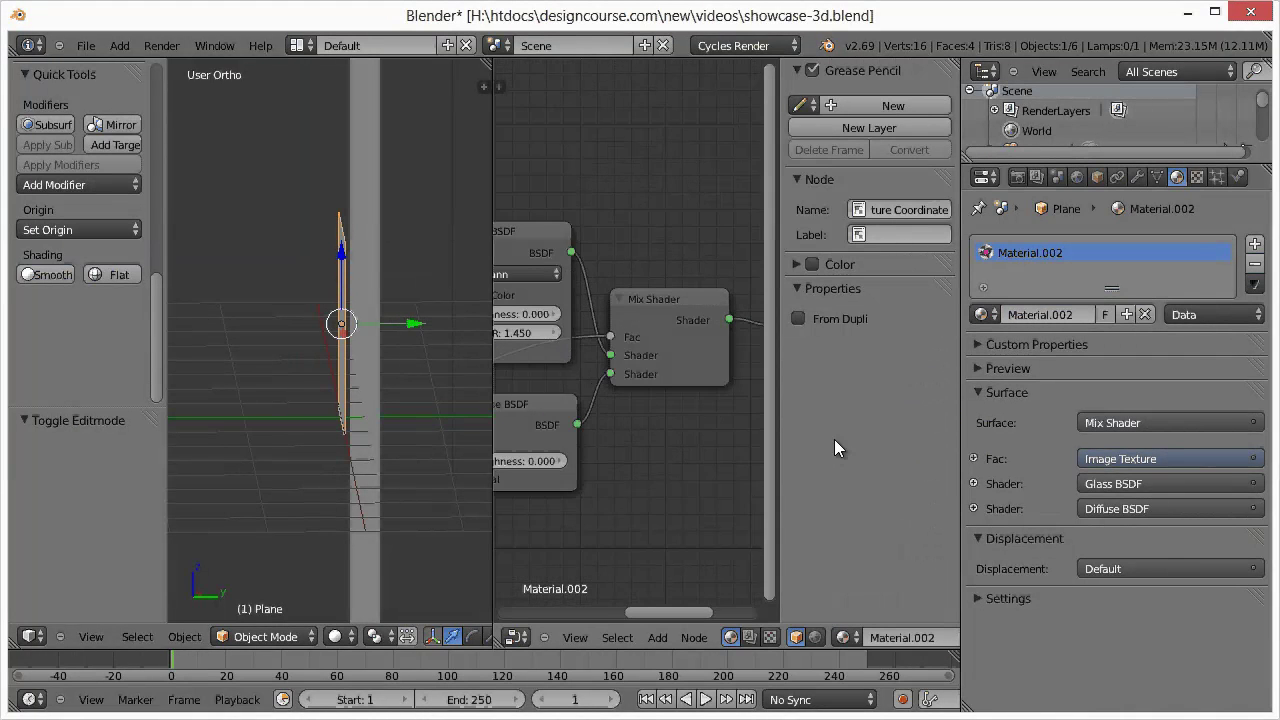
pyautogui.moveTo(578, 505); pyautogui.dragTo(776, 494, button='middle')
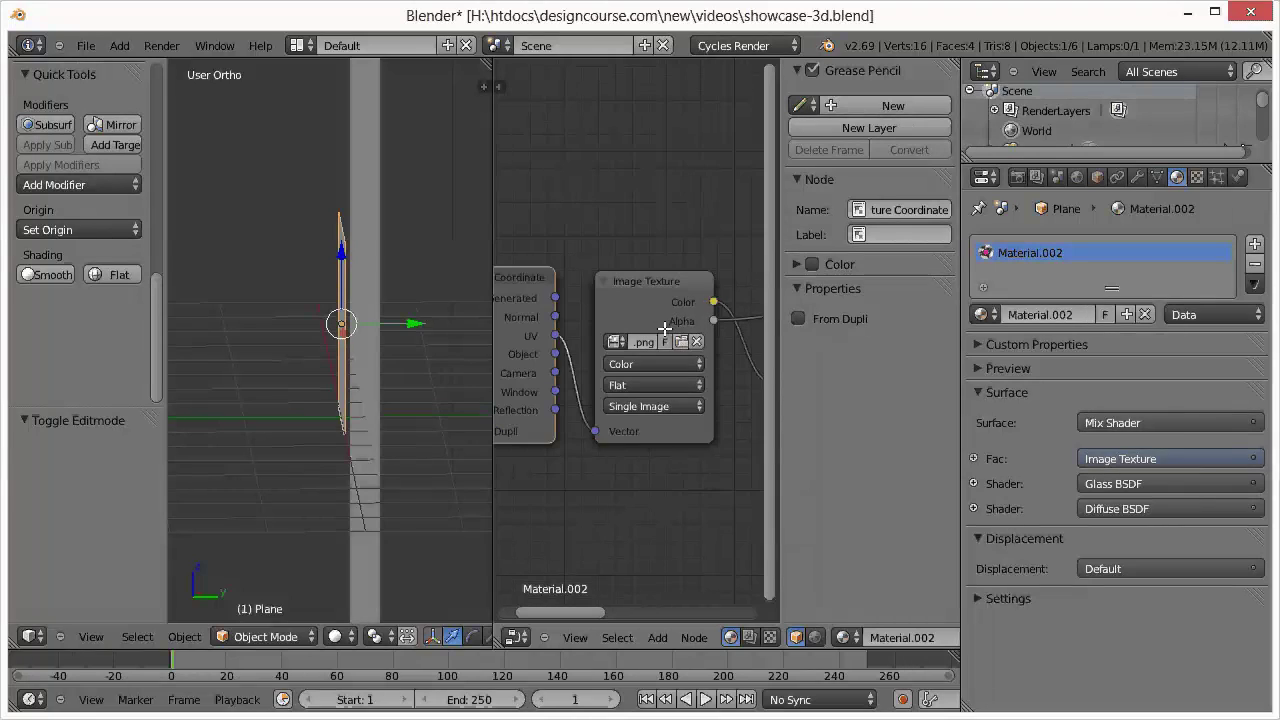
pyautogui.click(680, 342)
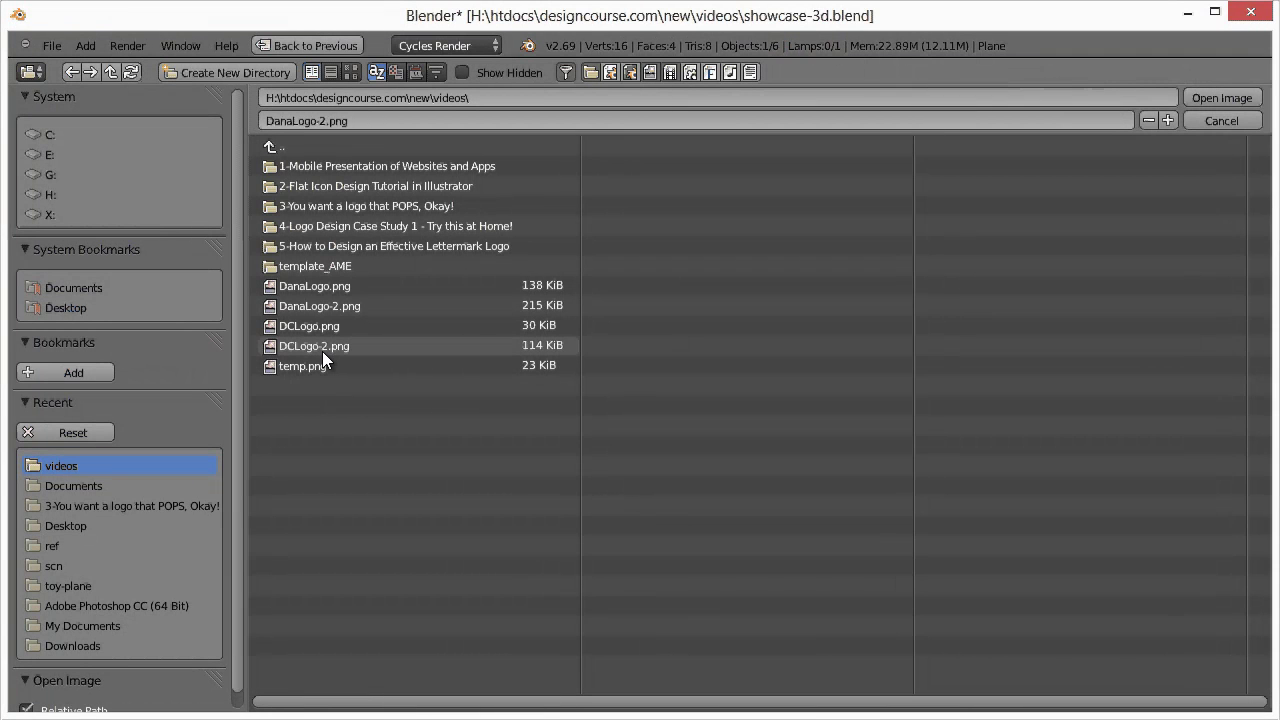
pyautogui.click(324, 349)
pyautogui.doubleClick(331, 353)
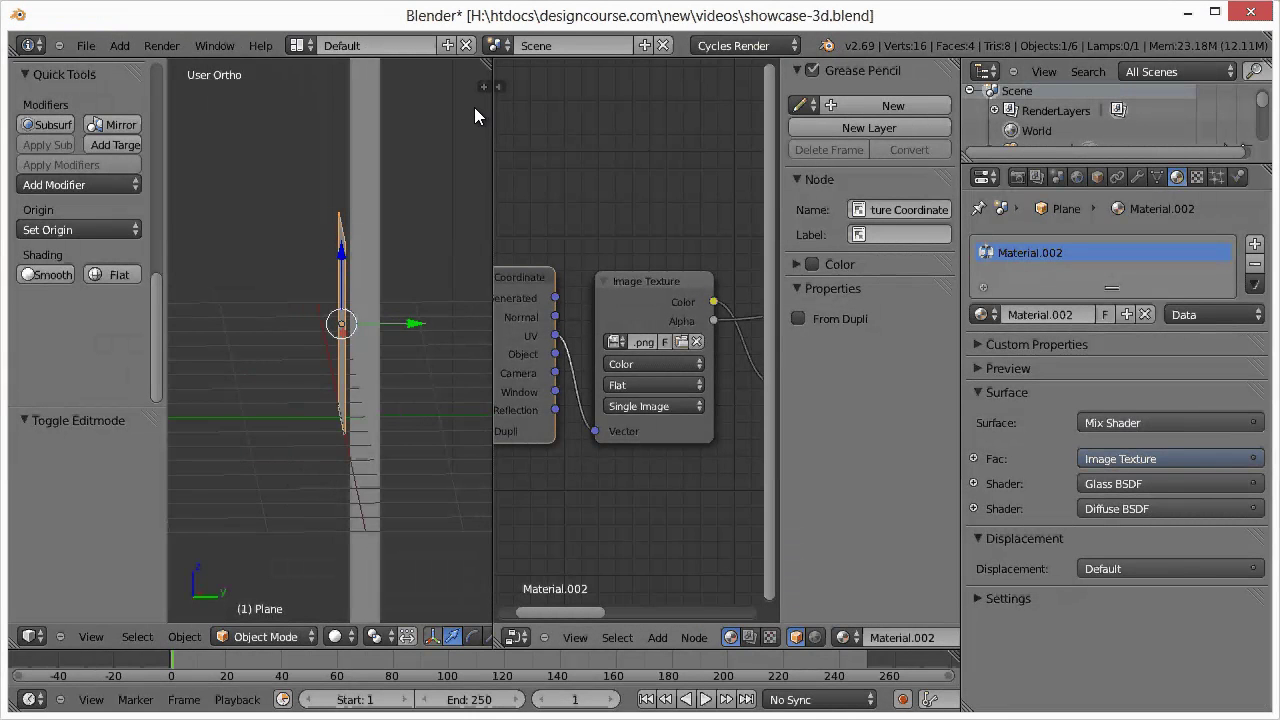
# Merge the Node Editor area back into the 3D view and render the scene from the camera
pyautogui.moveTo(483, 66); pyautogui.dragTo(574, 98)
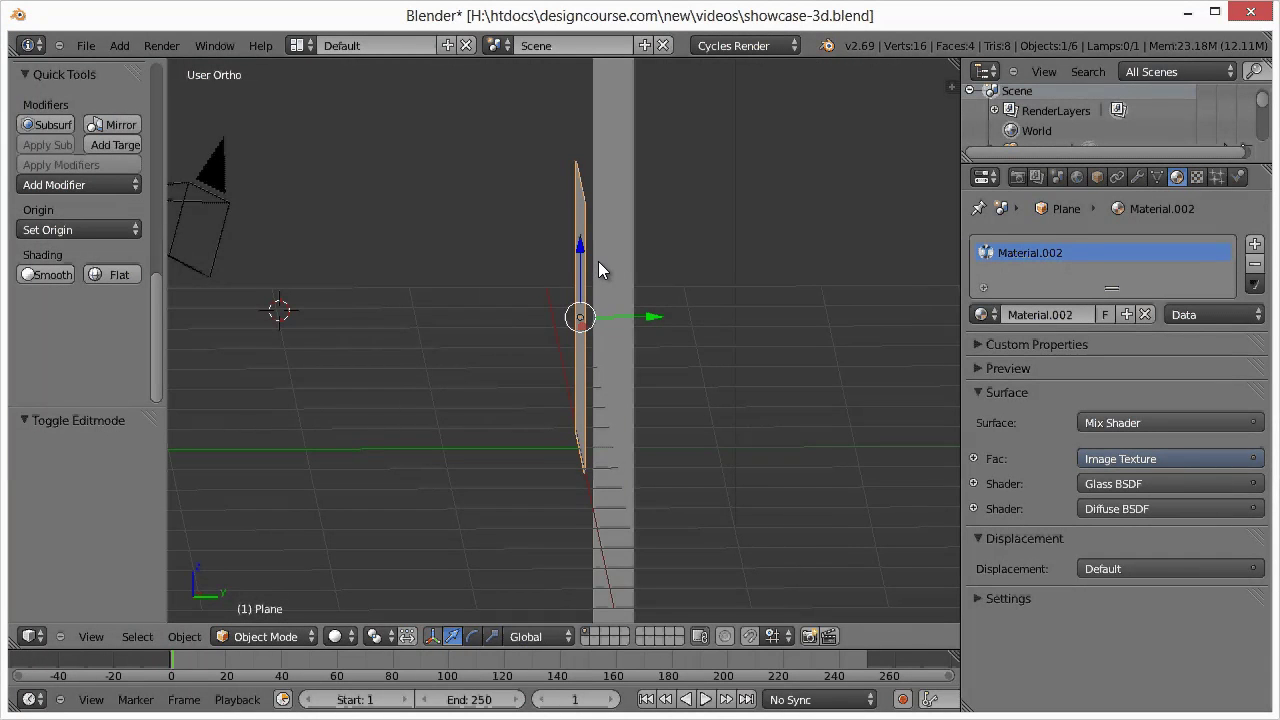
pyautogui.press('KP_0')
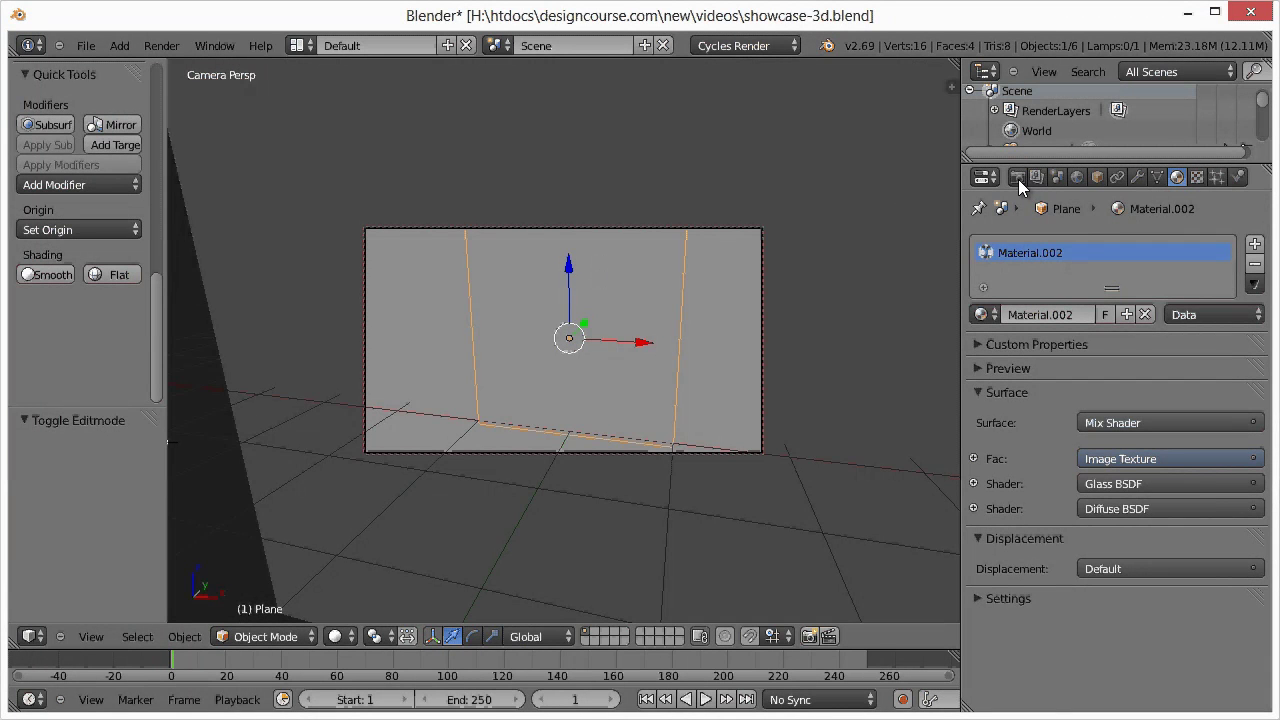
pyautogui.click(1017, 176)
pyautogui.scroll(-10, 1171, 564)
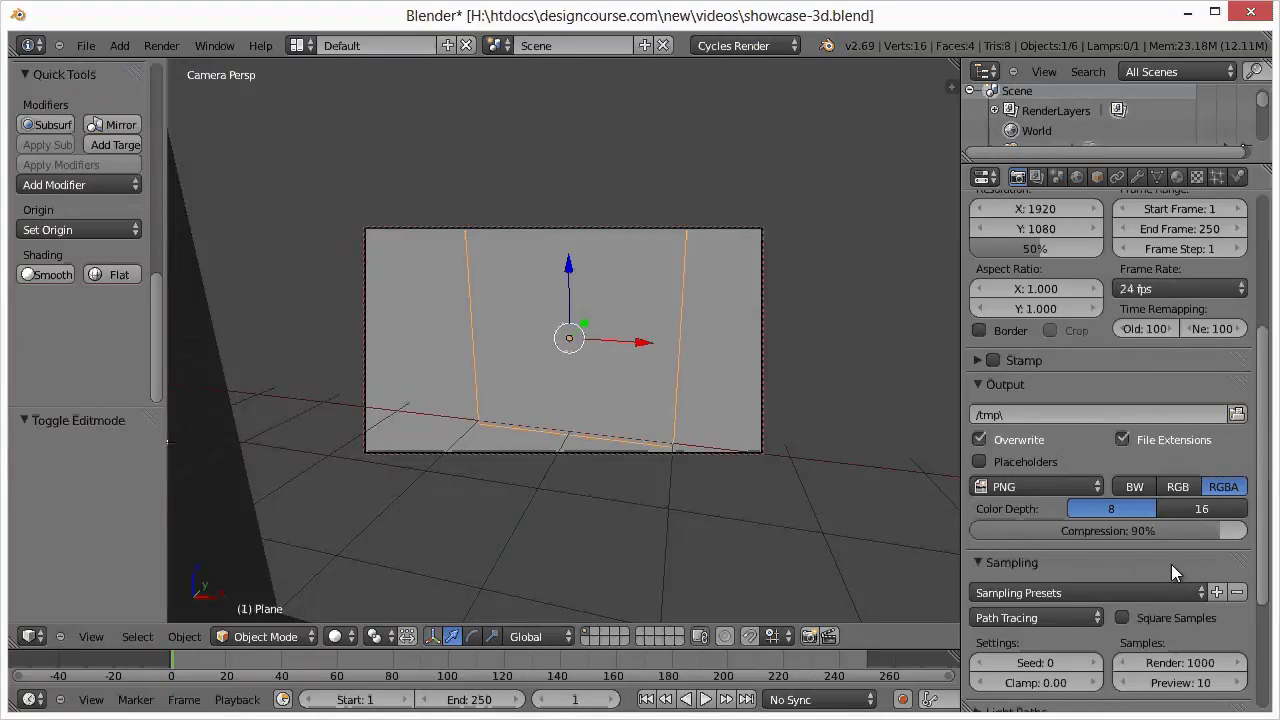
pyautogui.scroll(6, 1178, 472)
pyautogui.scroll(4, 1162, 433)
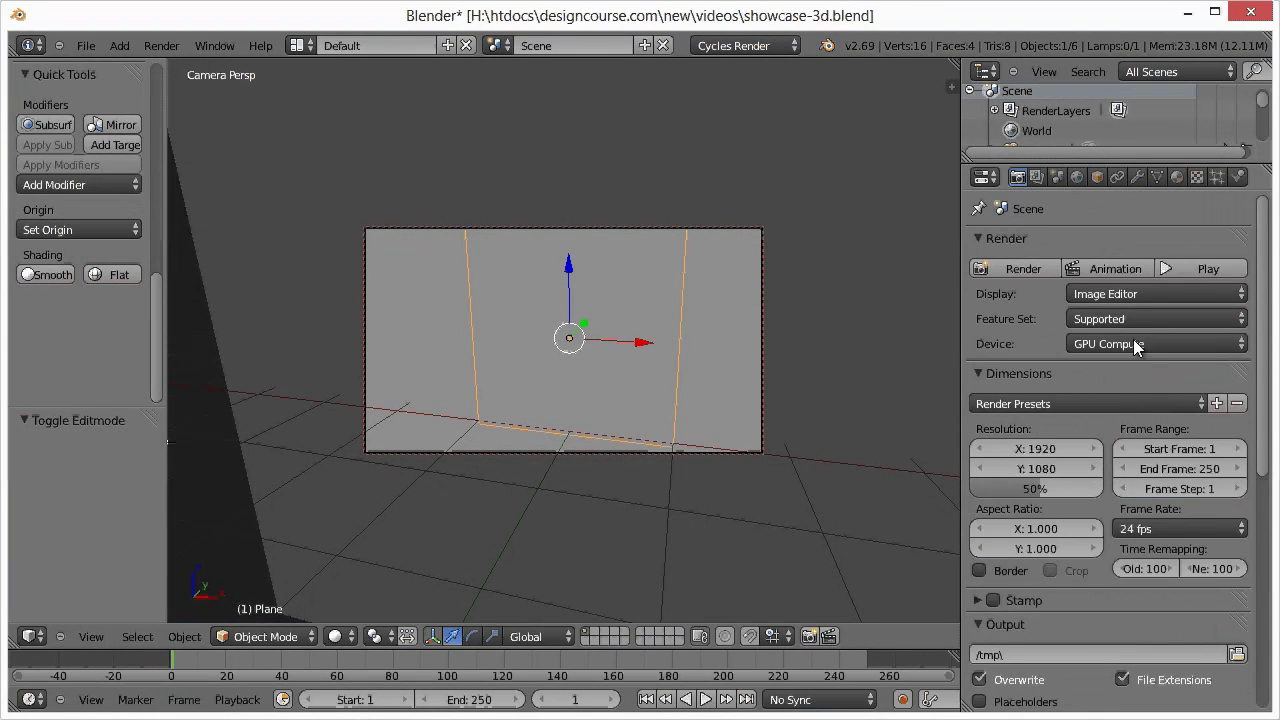
pyautogui.click(986, 277)
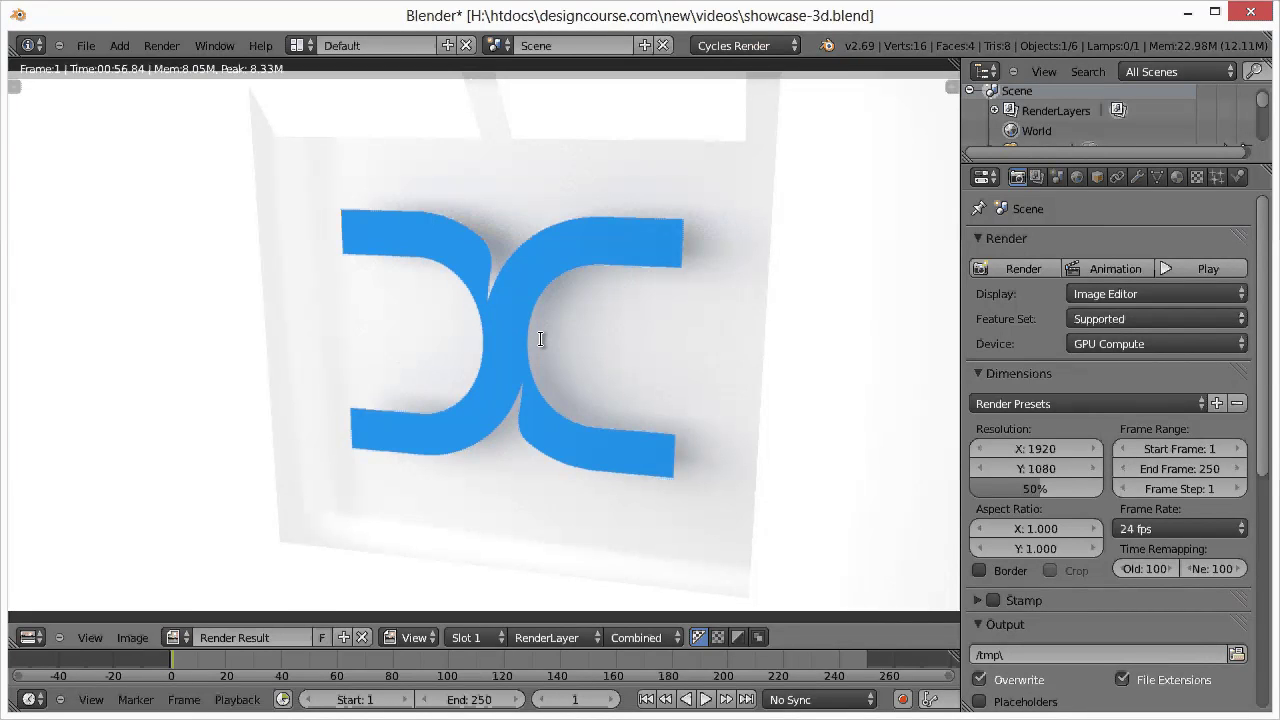
# Save the rendered image as a JPEG named final-dc-render in the videos folder
pyautogui.press('F3')
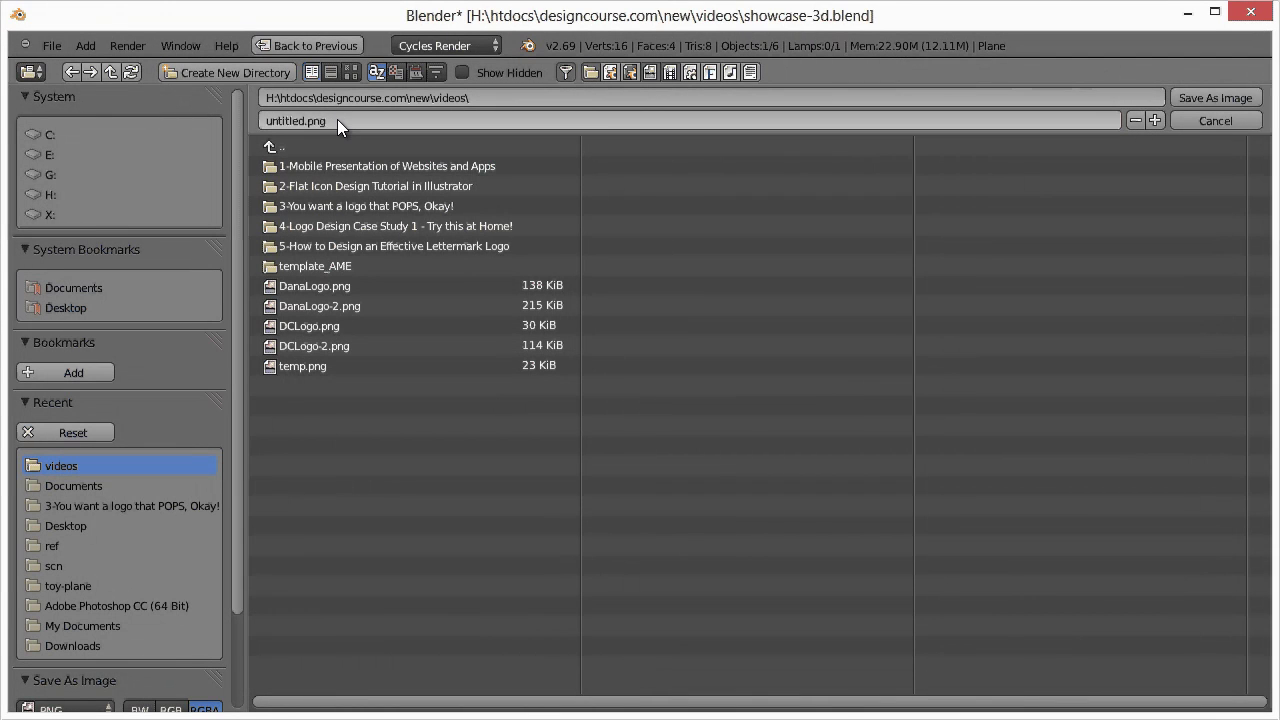
pyautogui.click(337, 120)
pyautogui.write('final-dc-render')
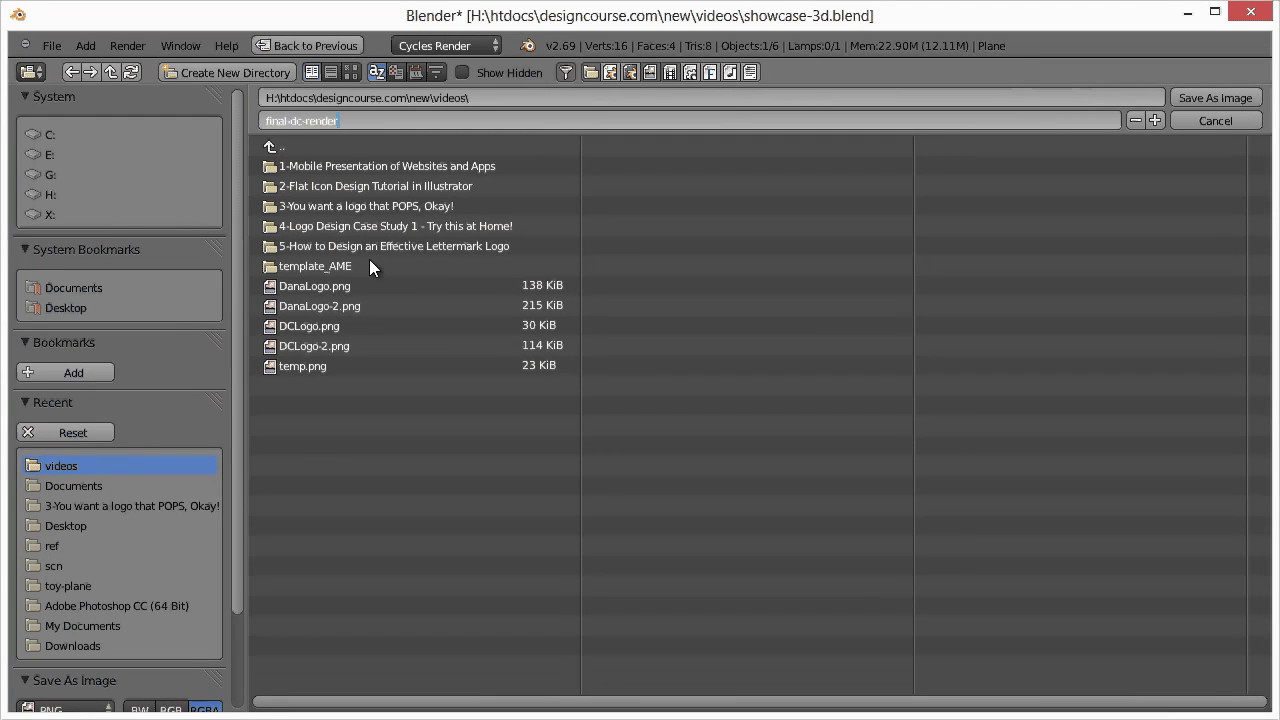
pyautogui.press('Return')
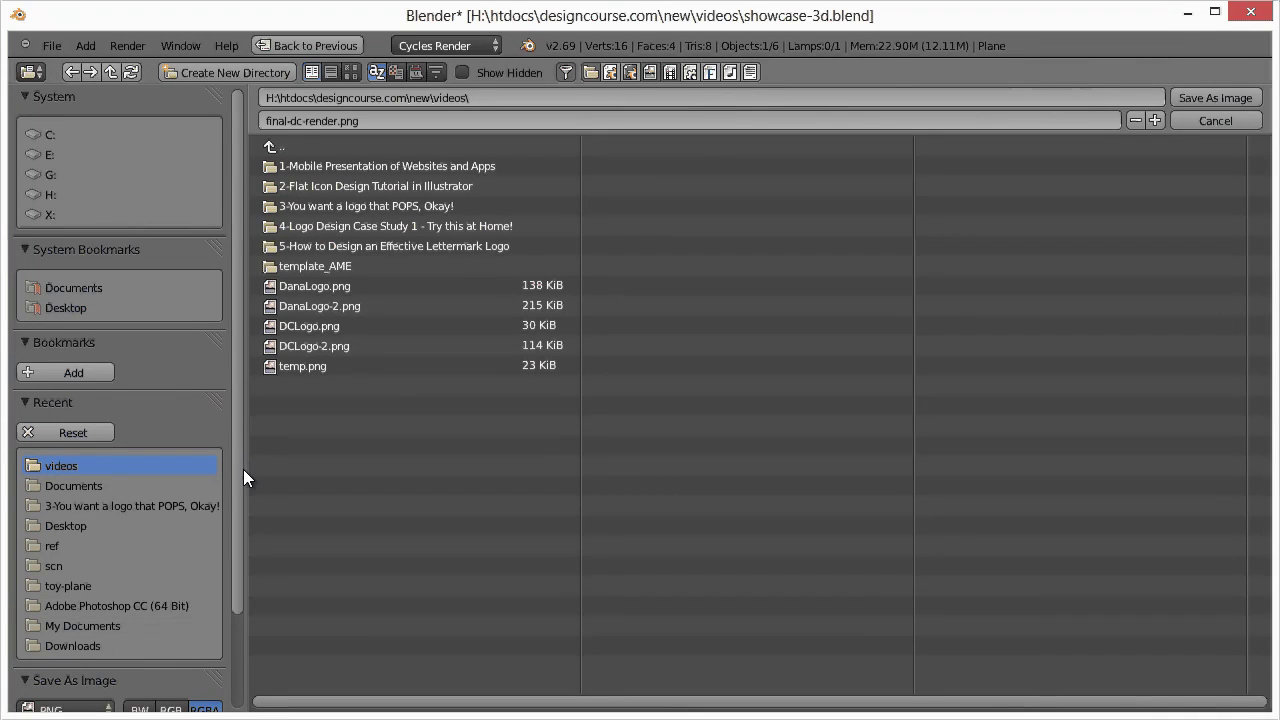
pyautogui.scroll(-3, 244, 488)
pyautogui.click(92, 598)
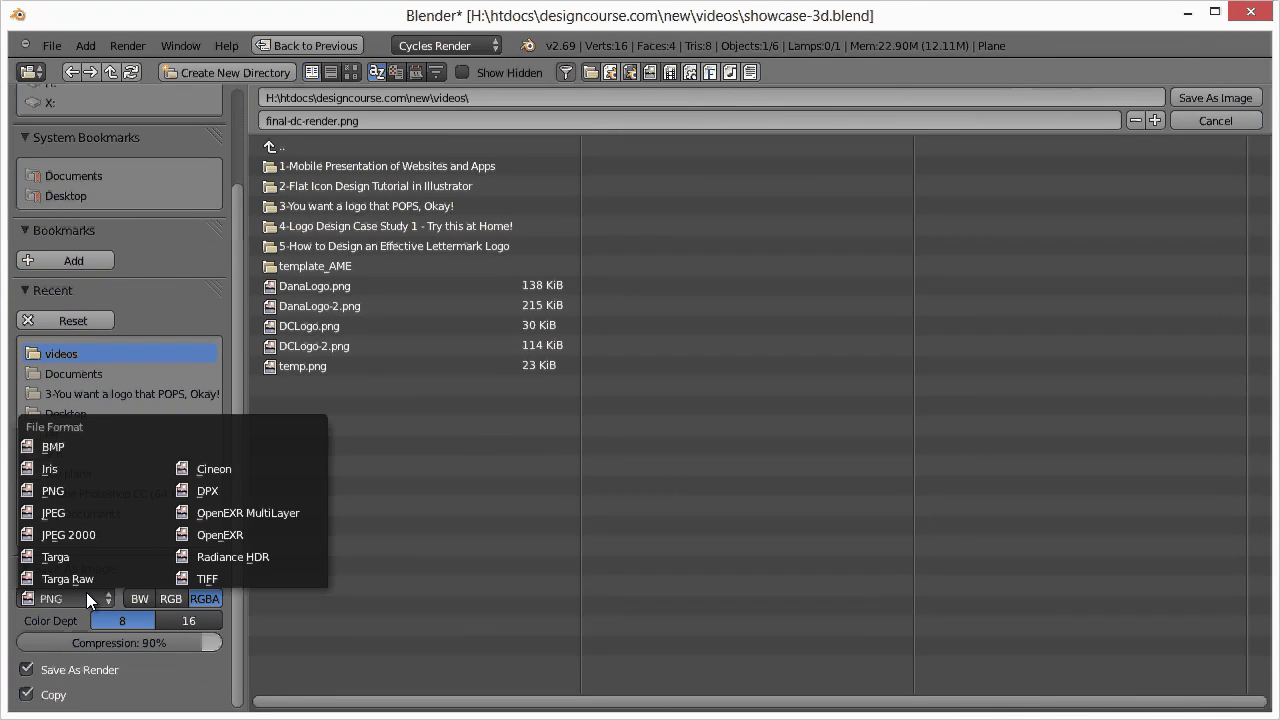
pyautogui.click(73, 514)
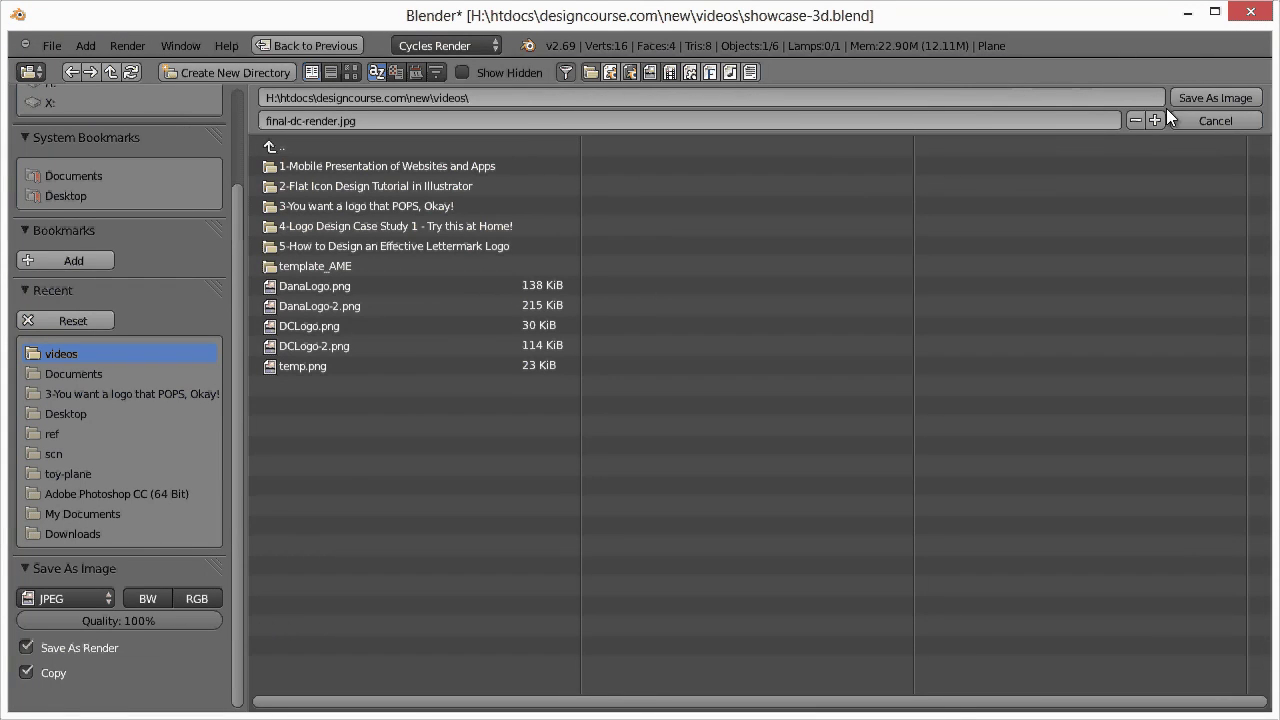
pyautogui.click(1195, 100)
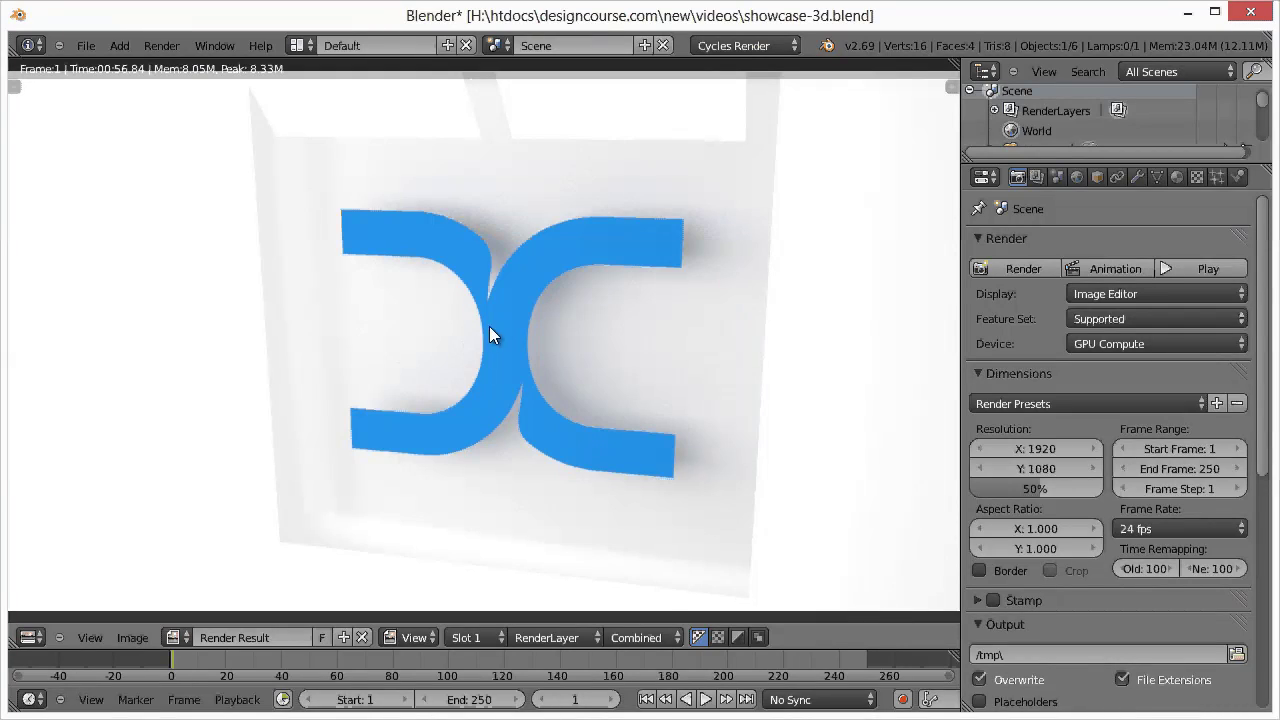